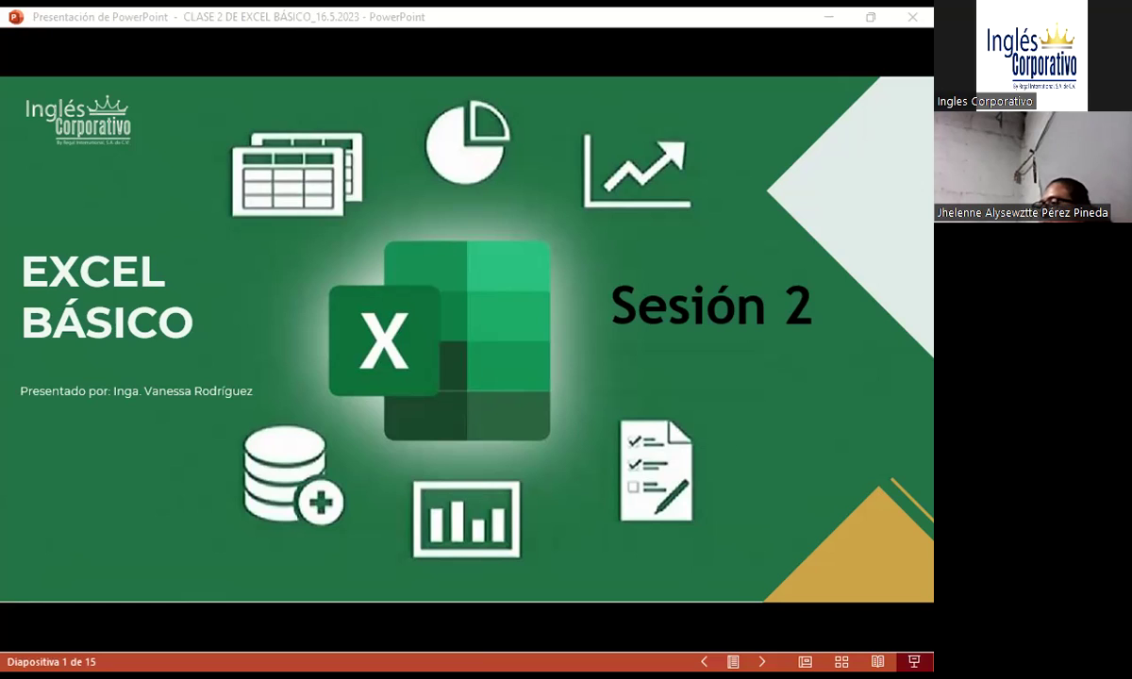
- Make the slideshow presentation the active window
{"action": "left_click", "coordinate": [440, 579]}
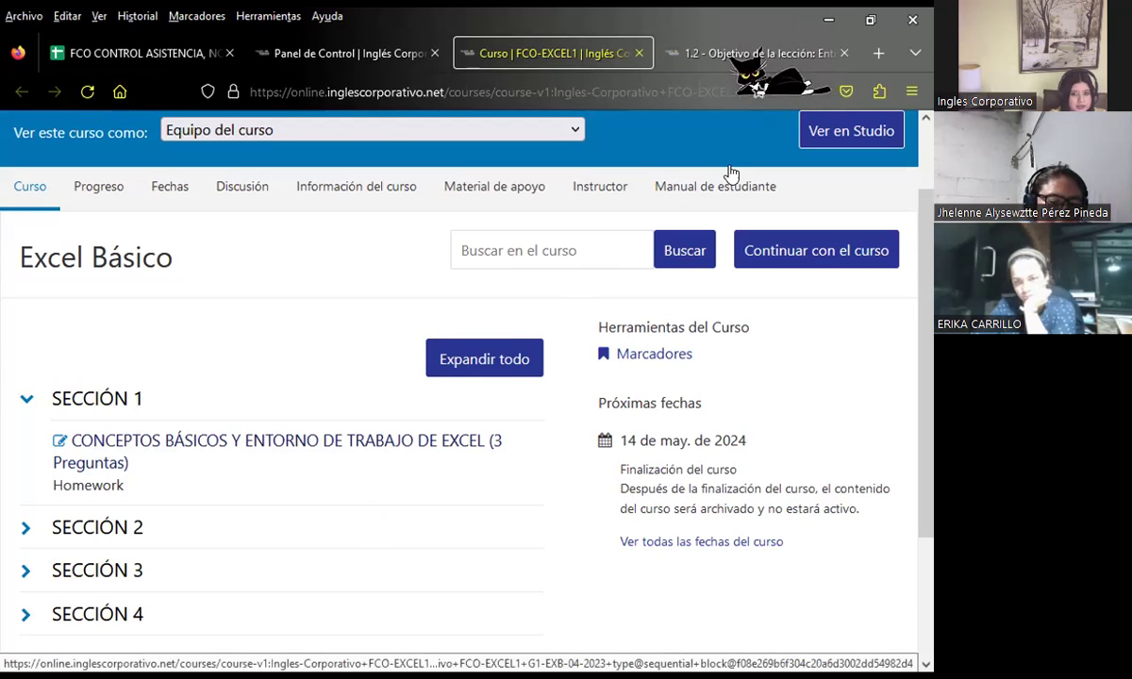
- From the lesson 1.2 tab, open the Foro de discusión clase #1 unit and scroll to its three posts
{"action": "left_click", "coordinate": [721, 47]}
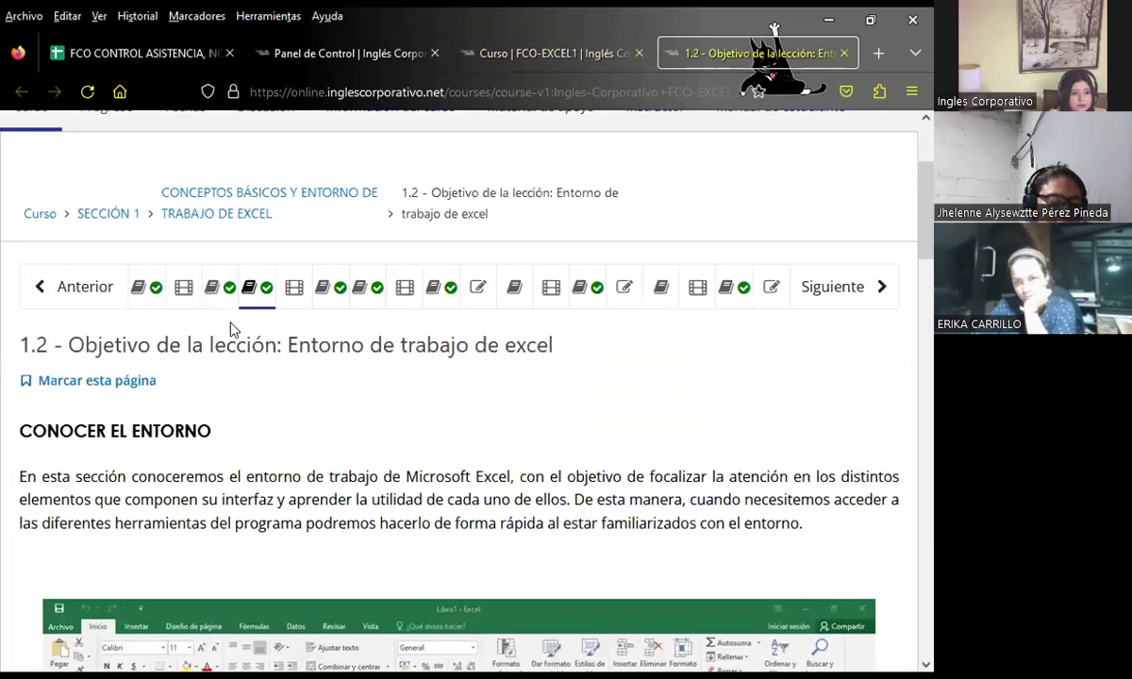
{"action": "left_click", "coordinate": [213, 293]}
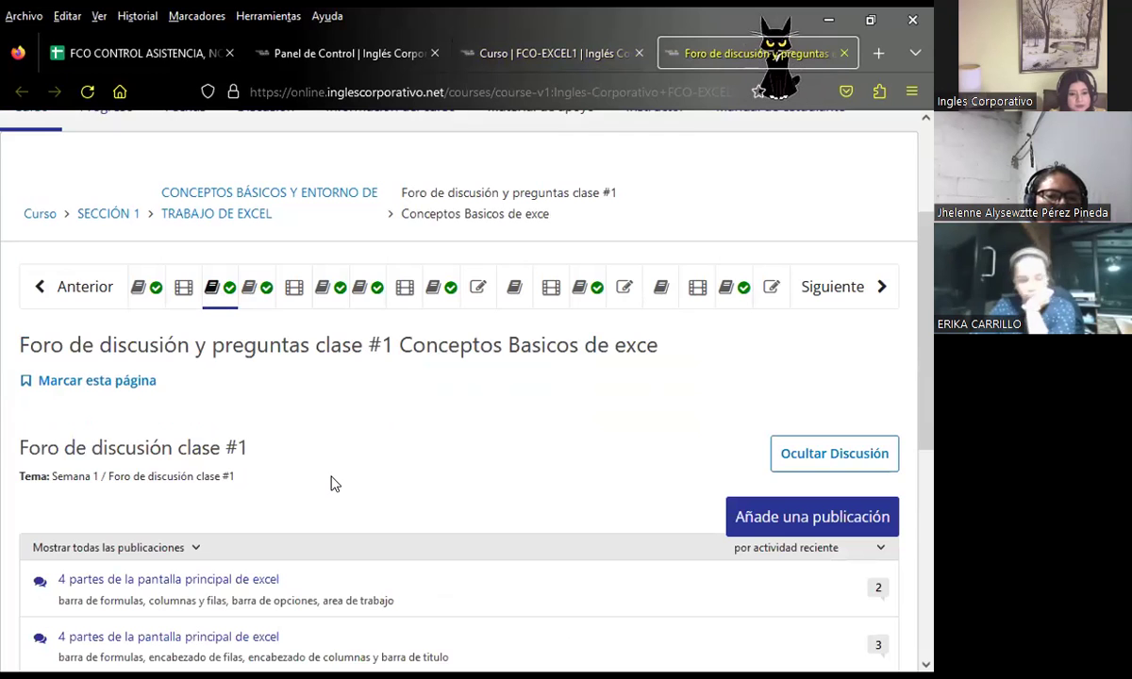
{"action": "scroll", "coordinate": [330, 472], "scroll_direction": "down", "scroll_amount": 3}
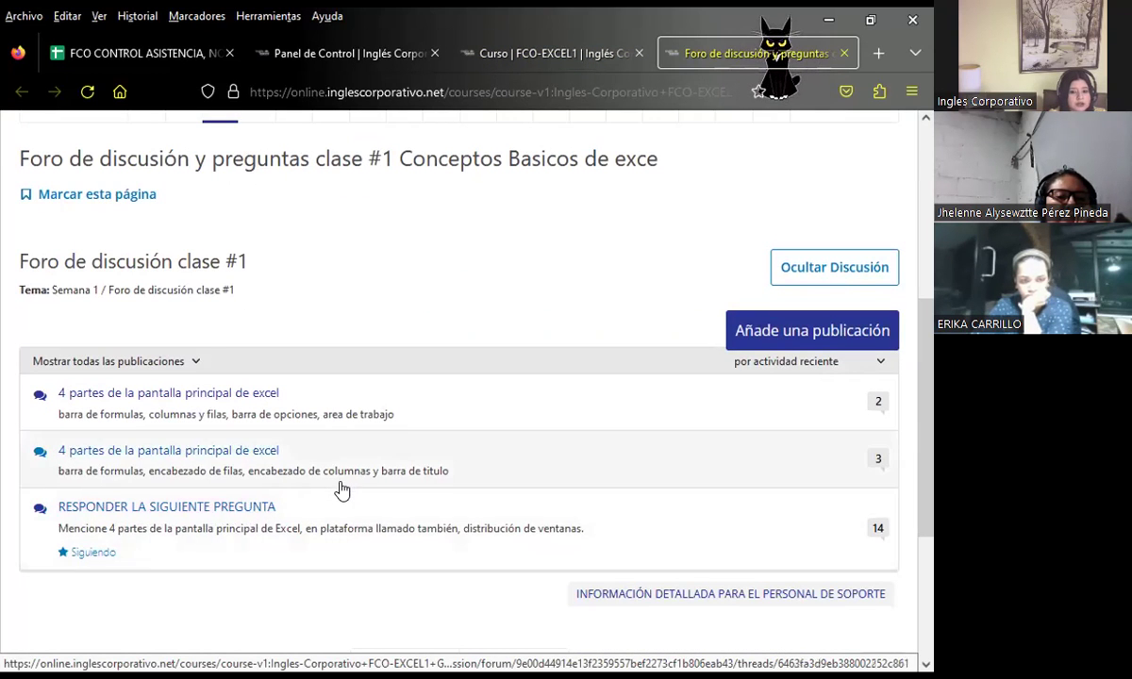
{"action": "scroll", "coordinate": [342, 490], "scroll_direction": "up", "scroll_amount": 3}
{"action": "scroll", "coordinate": [356, 509], "scroll_direction": "down", "scroll_amount": 1}
{"action": "scroll", "coordinate": [268, 530], "scroll_direction": "down", "scroll_amount": 2}
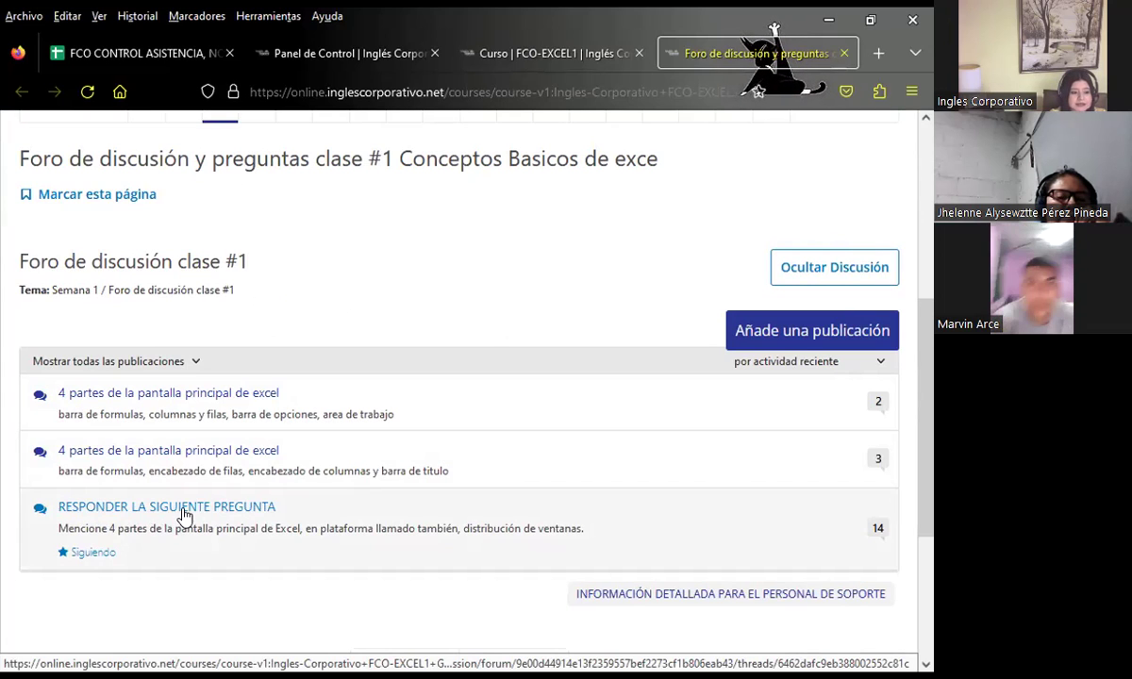
- Open the RESPONDER LA SIGUIENTE PREGUNTA thread and scroll through its six student responses
{"action": "left_click", "coordinate": [109, 506]}
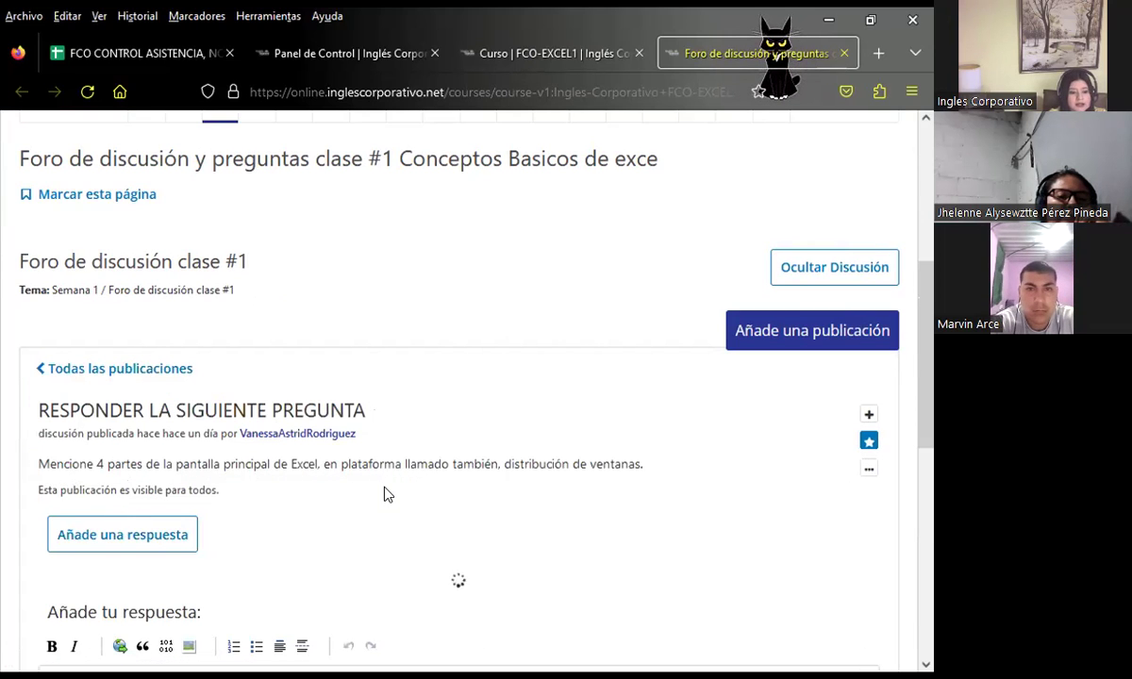
{"action": "scroll", "coordinate": [387, 493], "scroll_direction": "down", "scroll_amount": 2}
{"action": "scroll", "coordinate": [396, 498], "scroll_direction": "down", "scroll_amount": 2}
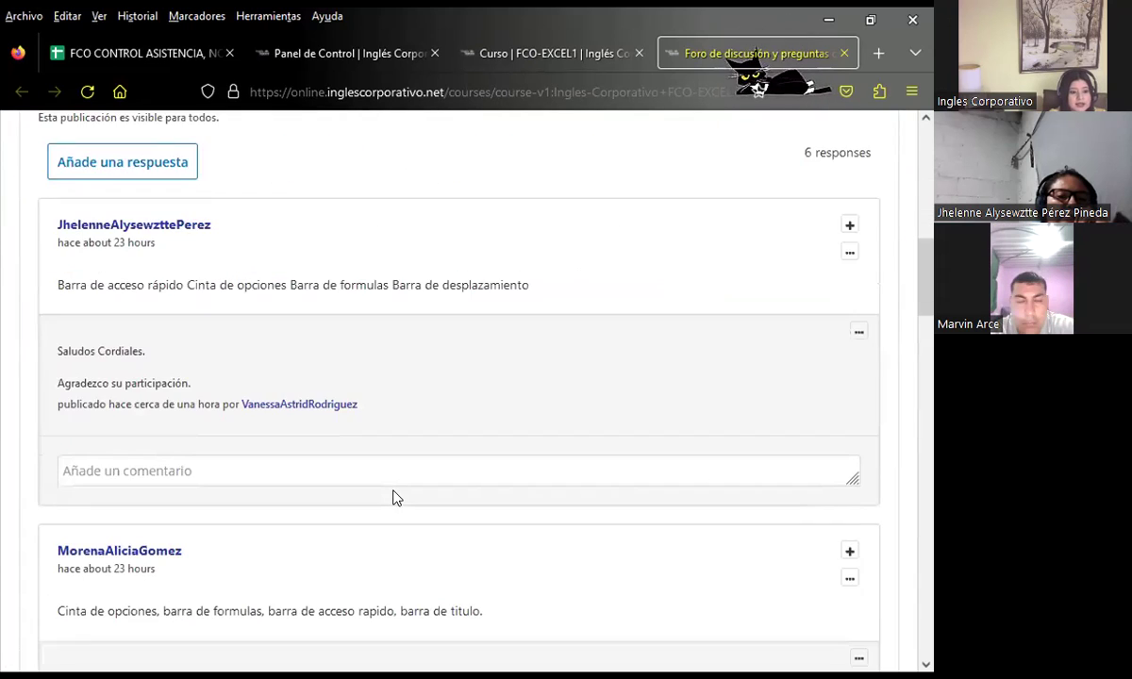
{"action": "scroll", "coordinate": [396, 500], "scroll_direction": "down", "scroll_amount": 2}
{"action": "scroll", "coordinate": [396, 516], "scroll_direction": "down", "scroll_amount": 2}
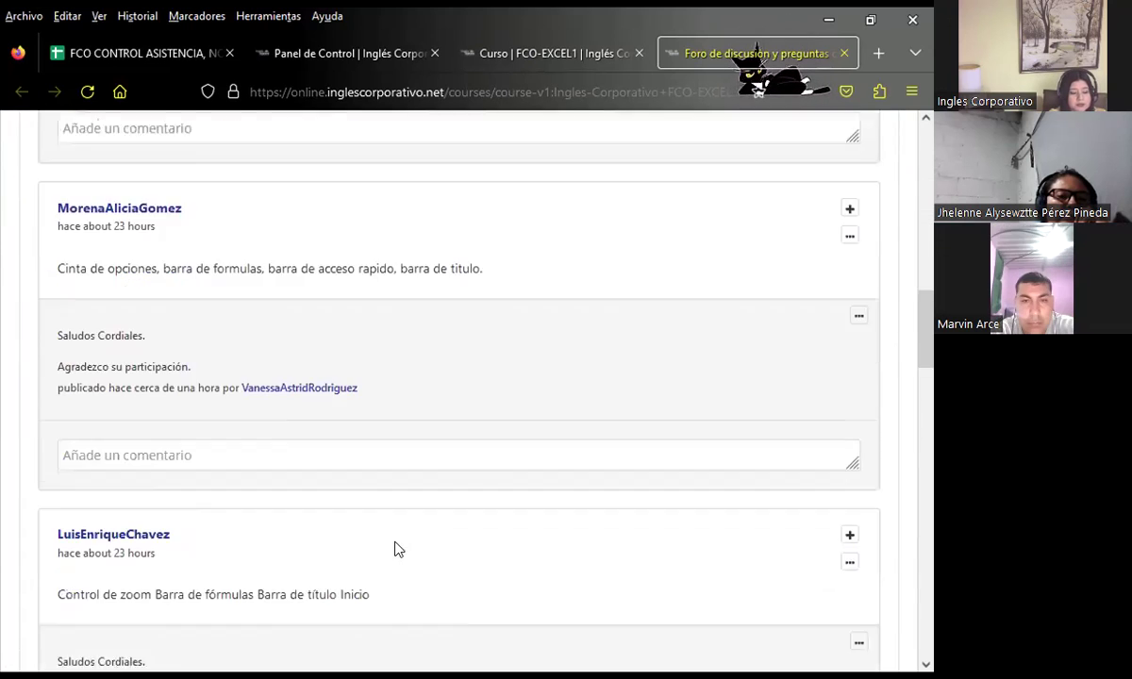
{"action": "scroll", "coordinate": [396, 556], "scroll_direction": "down", "scroll_amount": 2}
{"action": "scroll", "coordinate": [401, 575], "scroll_direction": "down", "scroll_amount": 1}
{"action": "scroll", "coordinate": [396, 585], "scroll_direction": "down", "scroll_amount": 2}
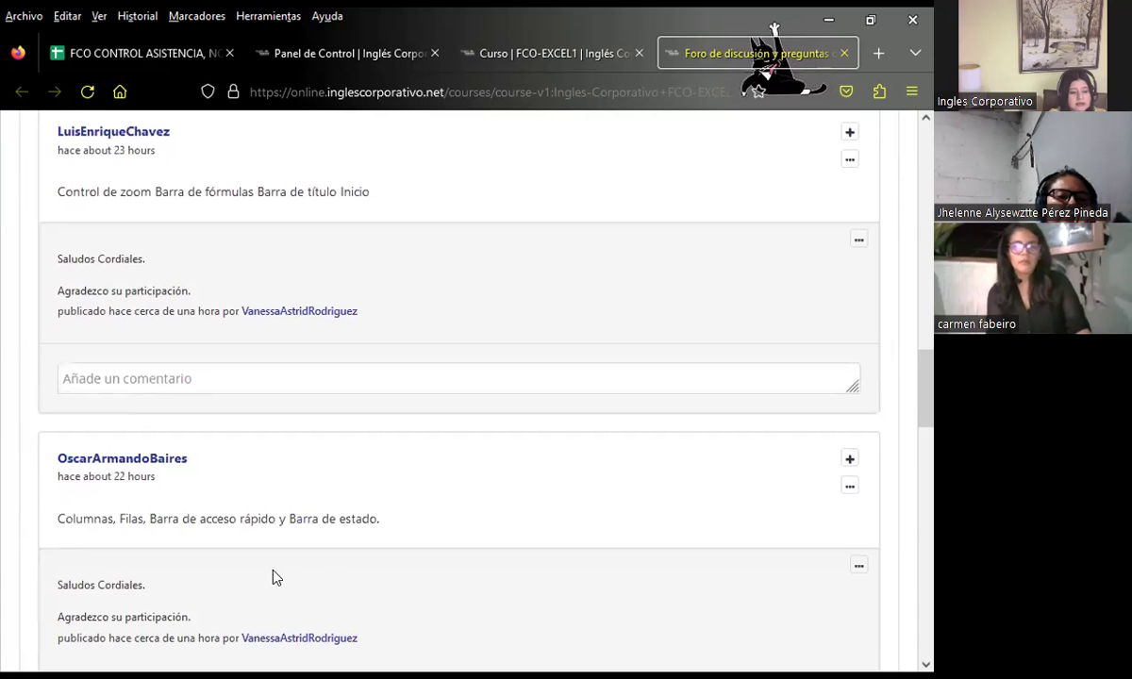
{"action": "scroll", "coordinate": [283, 580], "scroll_direction": "down", "scroll_amount": 2}
{"action": "scroll", "coordinate": [334, 588], "scroll_direction": "down", "scroll_amount": 2}
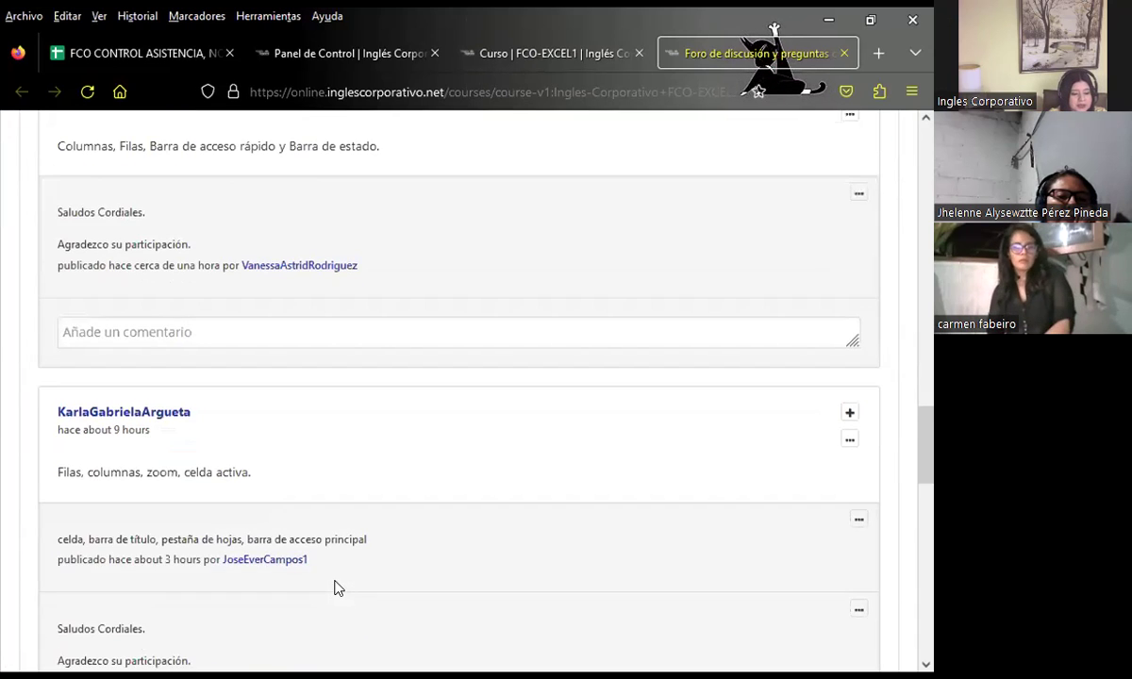
{"action": "scroll", "coordinate": [320, 575], "scroll_direction": "down", "scroll_amount": 2}
{"action": "scroll", "coordinate": [317, 581], "scroll_direction": "down", "scroll_amount": 2}
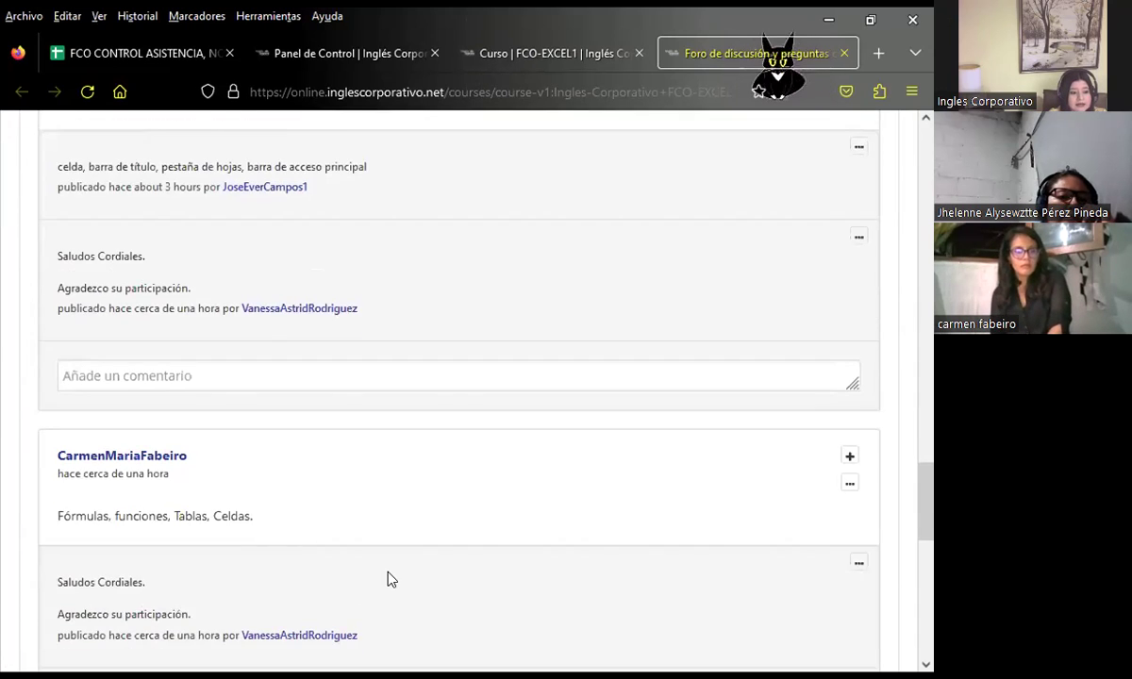
- Return to the top of the thread and open the Videoconferencia #1 Conceptos Básicos de Excel lesson
{"action": "scroll", "coordinate": [392, 579], "scroll_direction": "up", "scroll_amount": 5}
{"action": "scroll", "coordinate": [397, 579], "scroll_direction": "up", "scroll_amount": 7}
{"action": "scroll", "coordinate": [402, 556], "scroll_direction": "up", "scroll_amount": 10}
{"action": "scroll", "coordinate": [338, 557], "scroll_direction": "up", "scroll_amount": 5}
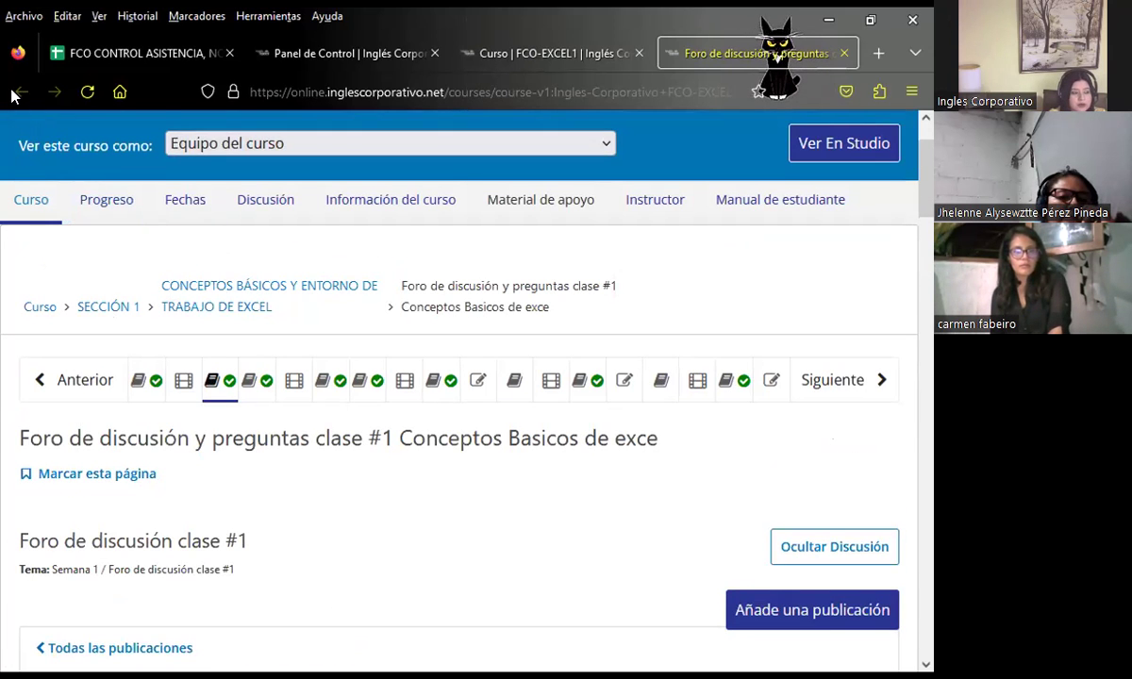
{"action": "scroll", "coordinate": [298, 531], "scroll_direction": "down", "scroll_amount": 2}
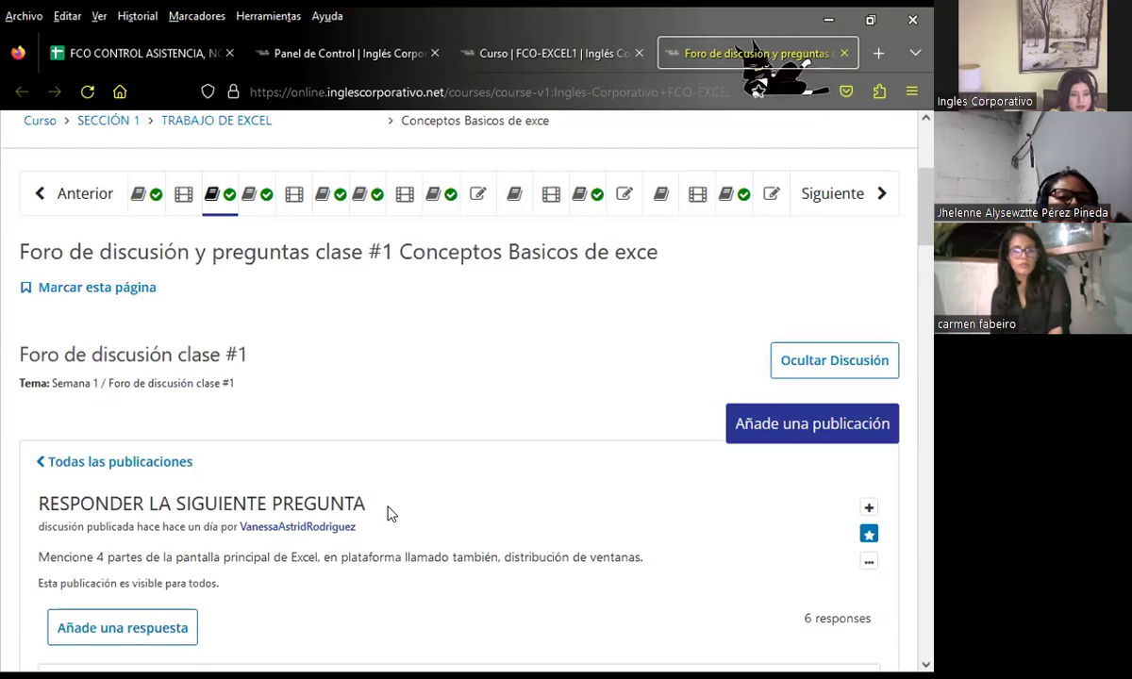
{"action": "scroll", "coordinate": [311, 449], "scroll_direction": "up", "scroll_amount": 1}
{"action": "scroll", "coordinate": [240, 401], "scroll_direction": "up", "scroll_amount": 1}
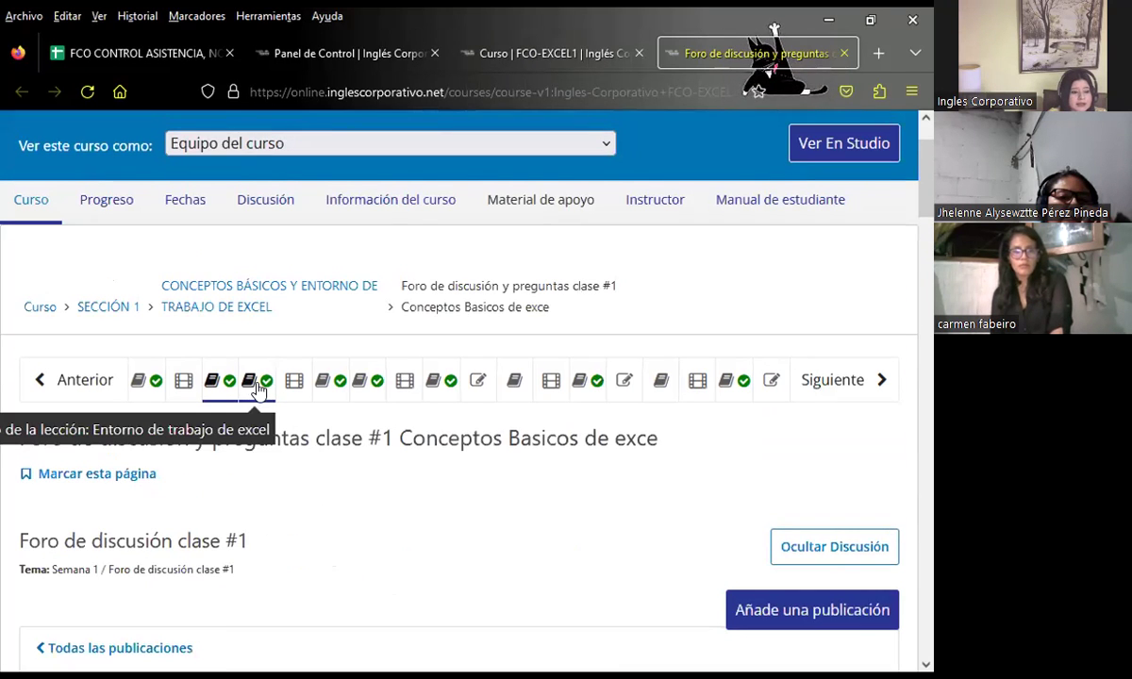
{"action": "left_click", "coordinate": [183, 382]}
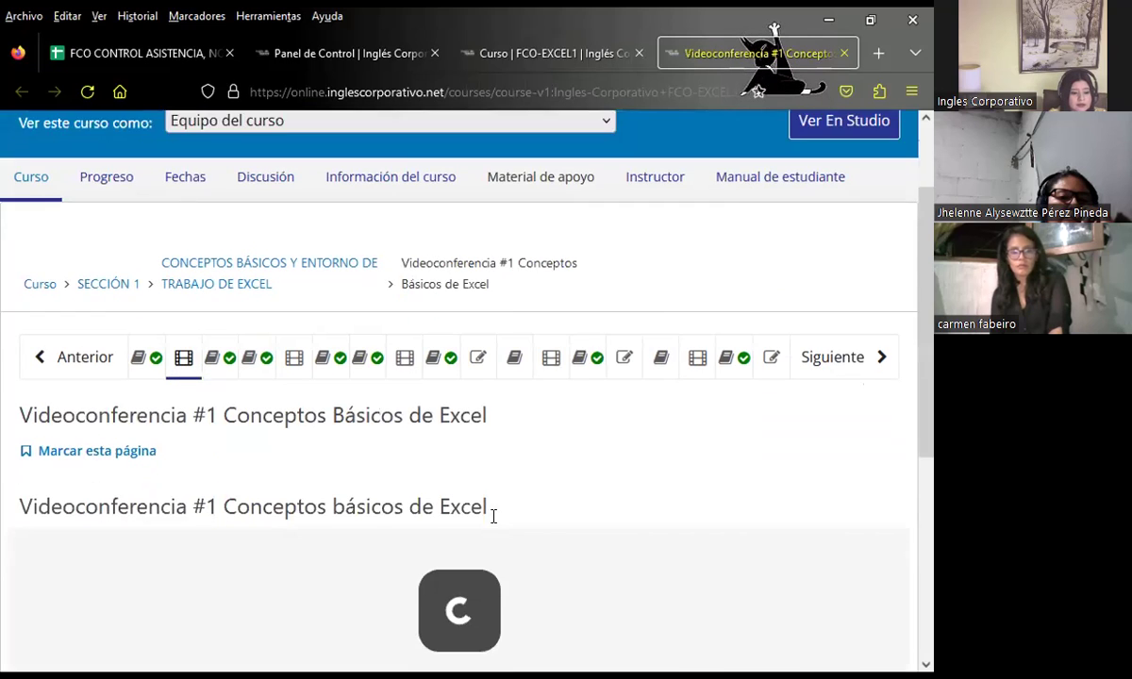
{"action": "scroll", "coordinate": [326, 493], "scroll_direction": "down", "scroll_amount": 1}
{"action": "scroll", "coordinate": [440, 582], "scroll_direction": "down", "scroll_amount": 2}
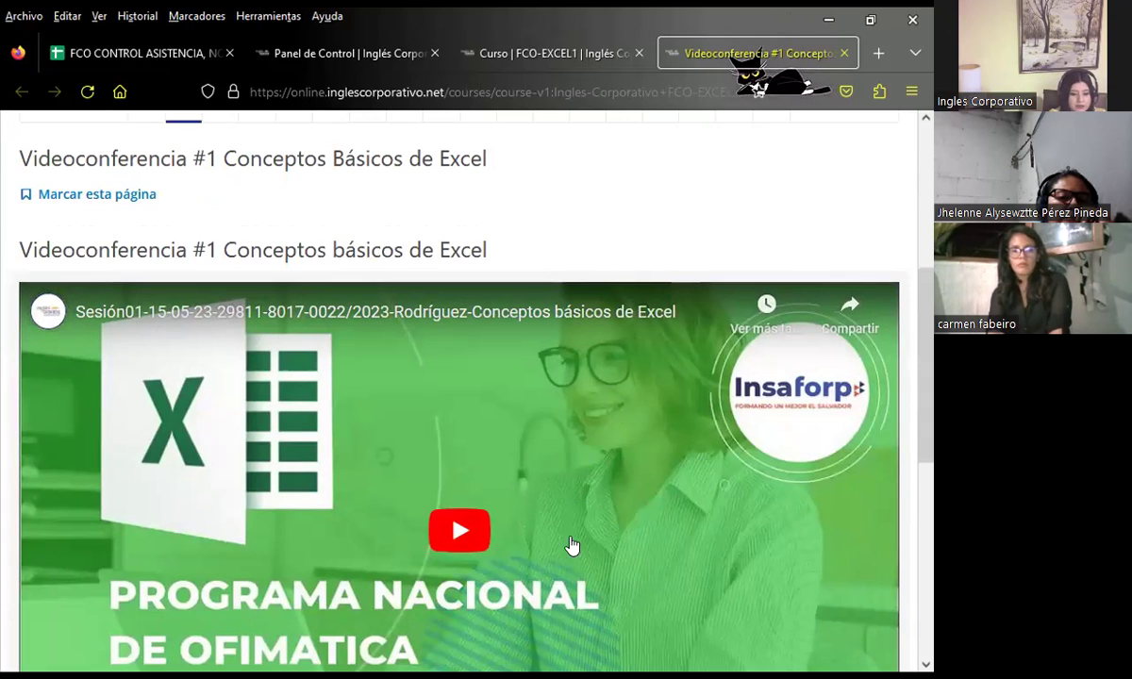
{"action": "scroll", "coordinate": [542, 534], "scroll_direction": "up", "scroll_amount": 5}
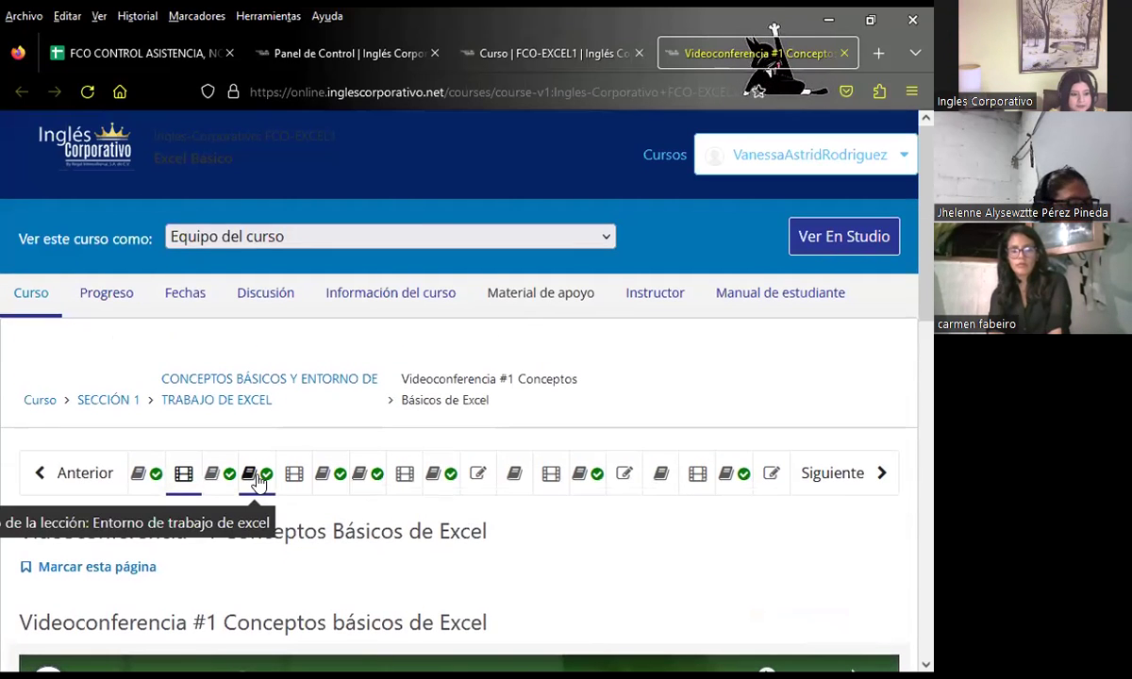
- Open lesson 1.2 Entorno de trabajo de excel, review its Excel screenshot, and return to CONOCER EL ENTORNO
{"action": "left_click", "coordinate": [257, 481]}
{"action": "scroll", "coordinate": [536, 521], "scroll_direction": "down", "scroll_amount": 3}
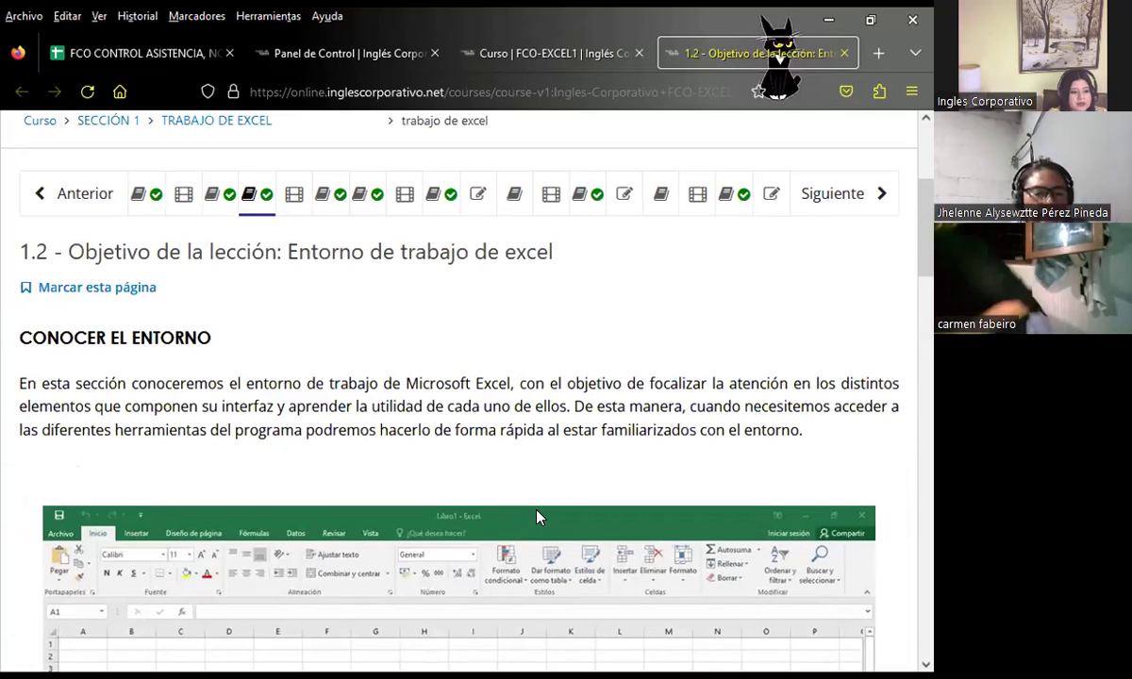
{"action": "scroll", "coordinate": [537, 517], "scroll_direction": "down", "scroll_amount": 2}
{"action": "scroll", "coordinate": [538, 514], "scroll_direction": "down", "scroll_amount": 1}
{"action": "scroll", "coordinate": [538, 514], "scroll_direction": "down", "scroll_amount": 3}
{"action": "scroll", "coordinate": [535, 509], "scroll_direction": "down", "scroll_amount": 2}
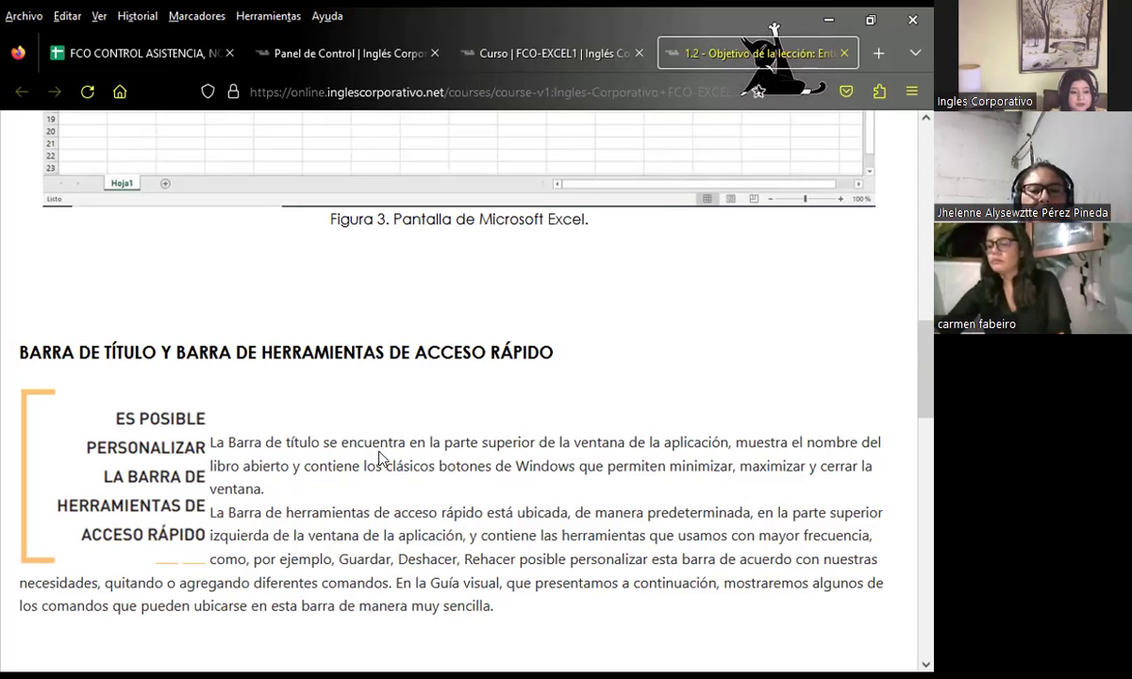
{"action": "scroll", "coordinate": [545, 469], "scroll_direction": "up", "scroll_amount": 3}
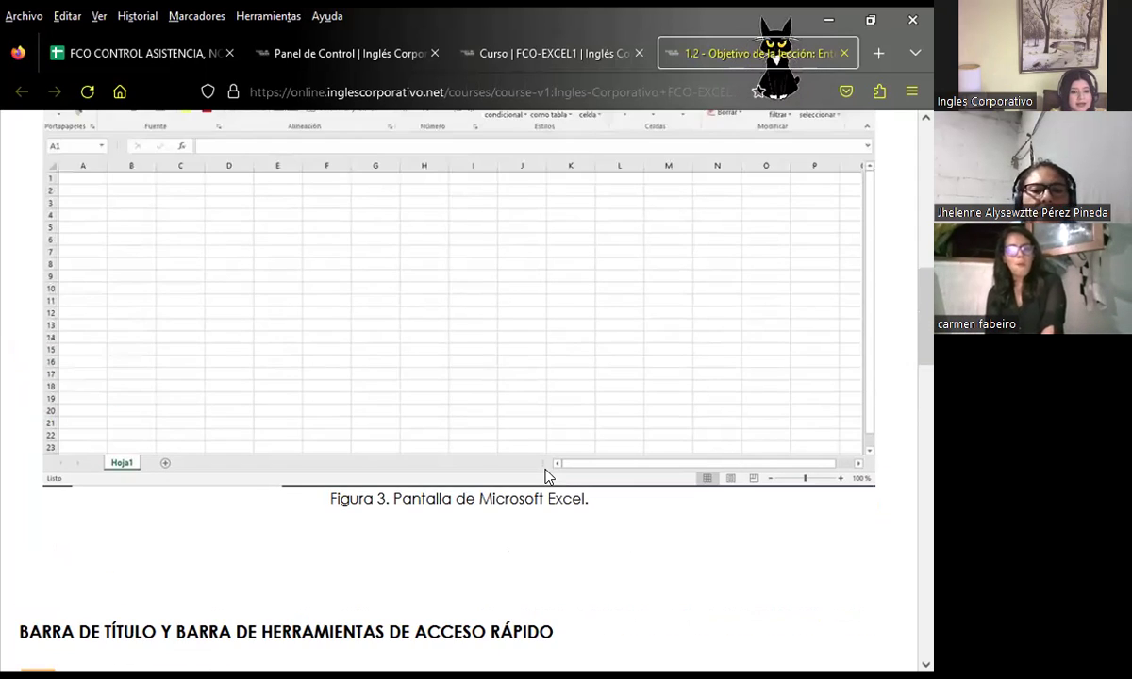
{"action": "scroll", "coordinate": [545, 471], "scroll_direction": "up", "scroll_amount": 4}
{"action": "scroll", "coordinate": [548, 473], "scroll_direction": "up", "scroll_amount": 3}
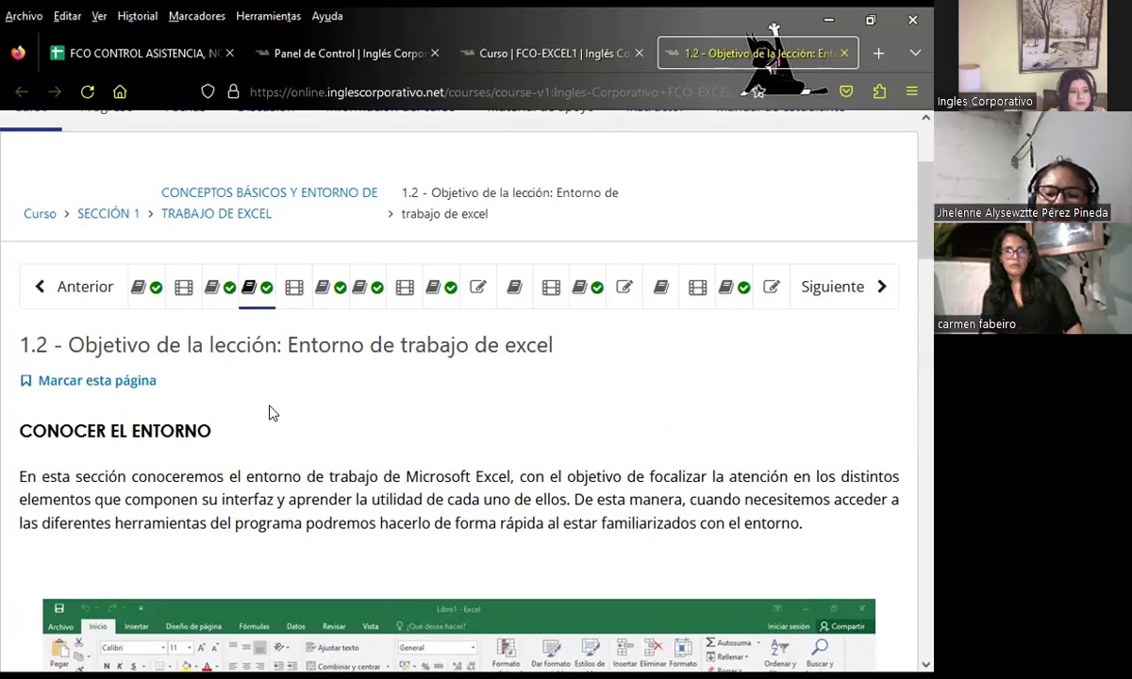
- Open the Foro de discusión y preguntas clase 1 y 2 unit and review its single post
{"action": "left_click", "coordinate": [323, 291]}
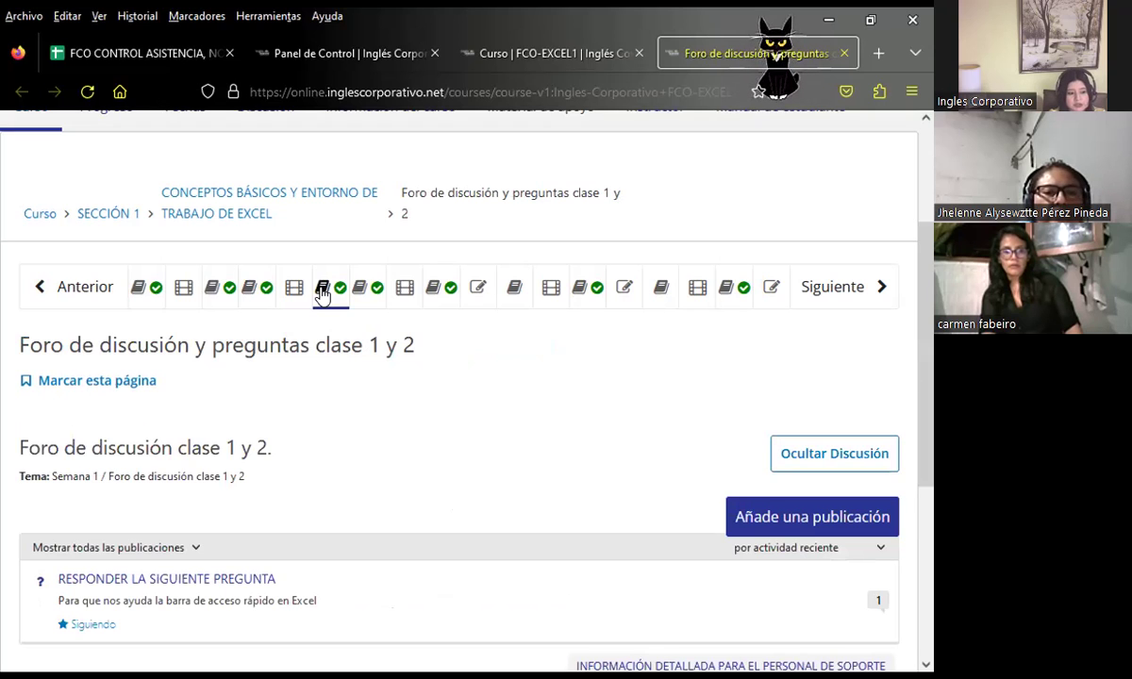
{"action": "scroll", "coordinate": [363, 369], "scroll_direction": "down", "scroll_amount": 2}
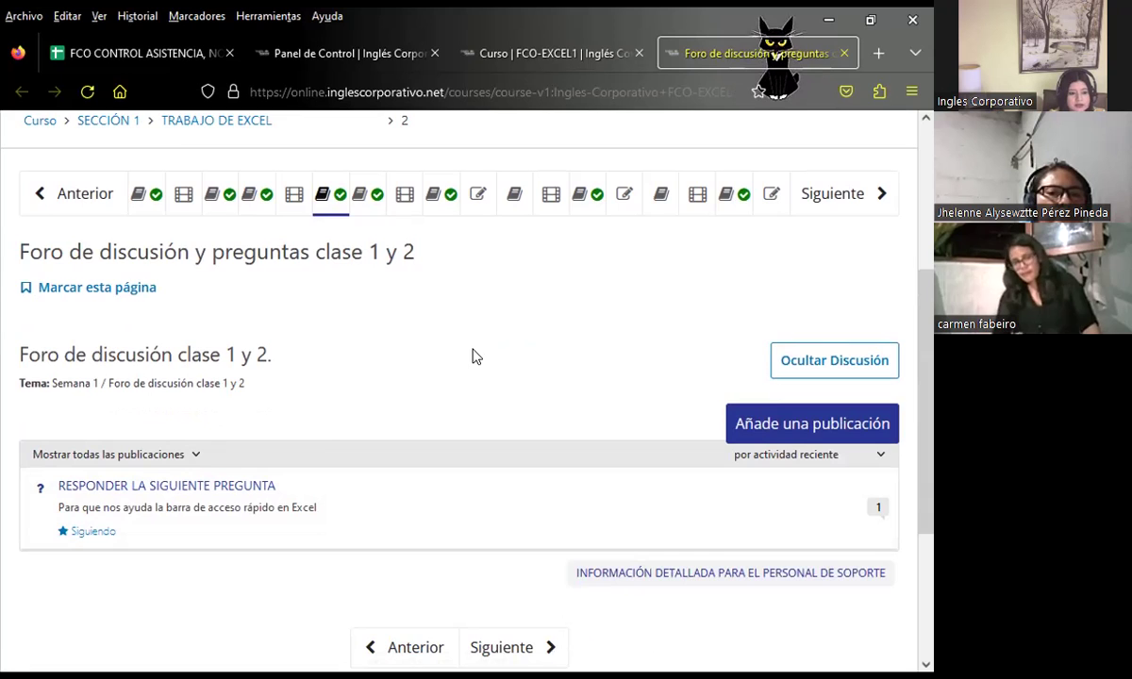
{"action": "scroll", "coordinate": [450, 433], "scroll_direction": "up", "scroll_amount": 1}
{"action": "scroll", "coordinate": [491, 486], "scroll_direction": "up", "scroll_amount": 2}
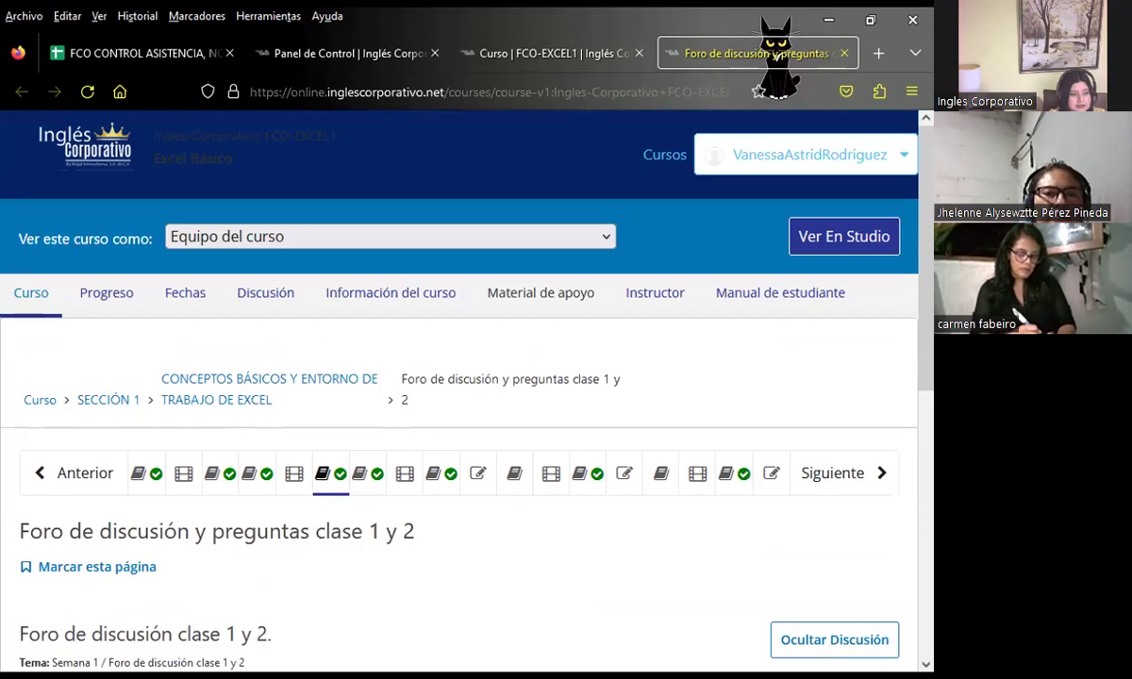
- Switch from the browser to the Excel Básico Sesión 2 PowerPoint slideshow with Alt+Tab
{"action": "key", "text": "alt+Tab"}
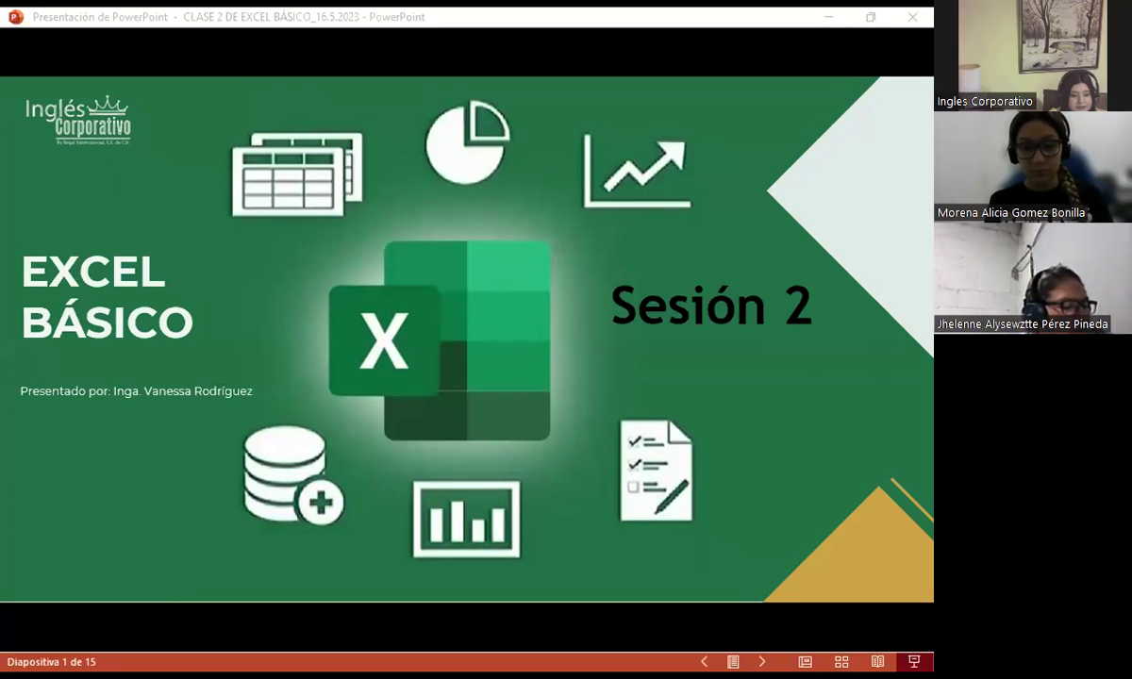
- Advance the slideshow past the Agenda to slide 4, the session's general objective
{"action": "left_click", "coordinate": [535, 292]}
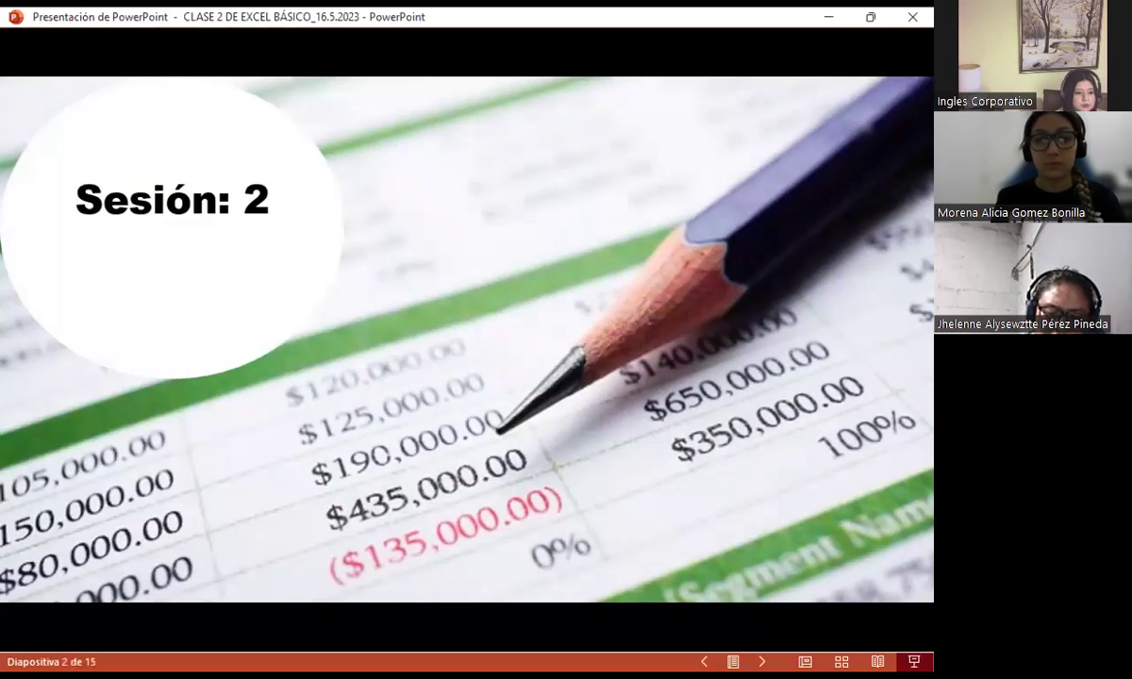
{"action": "key", "text": "Right"}
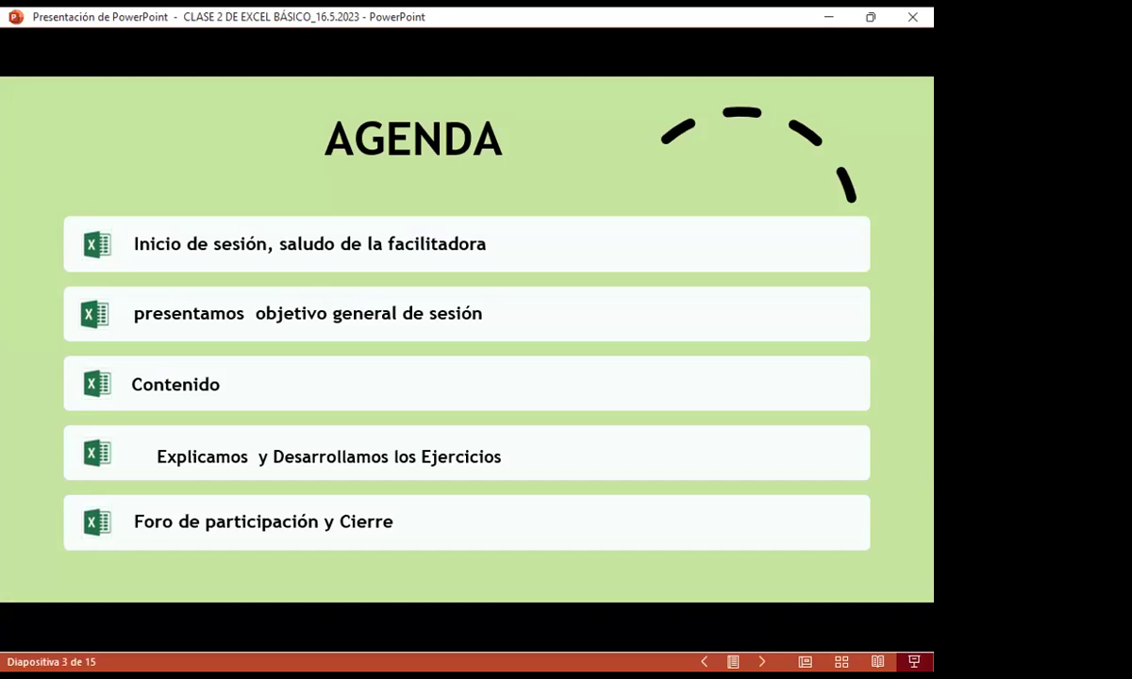
{"action": "key", "text": "Right"}
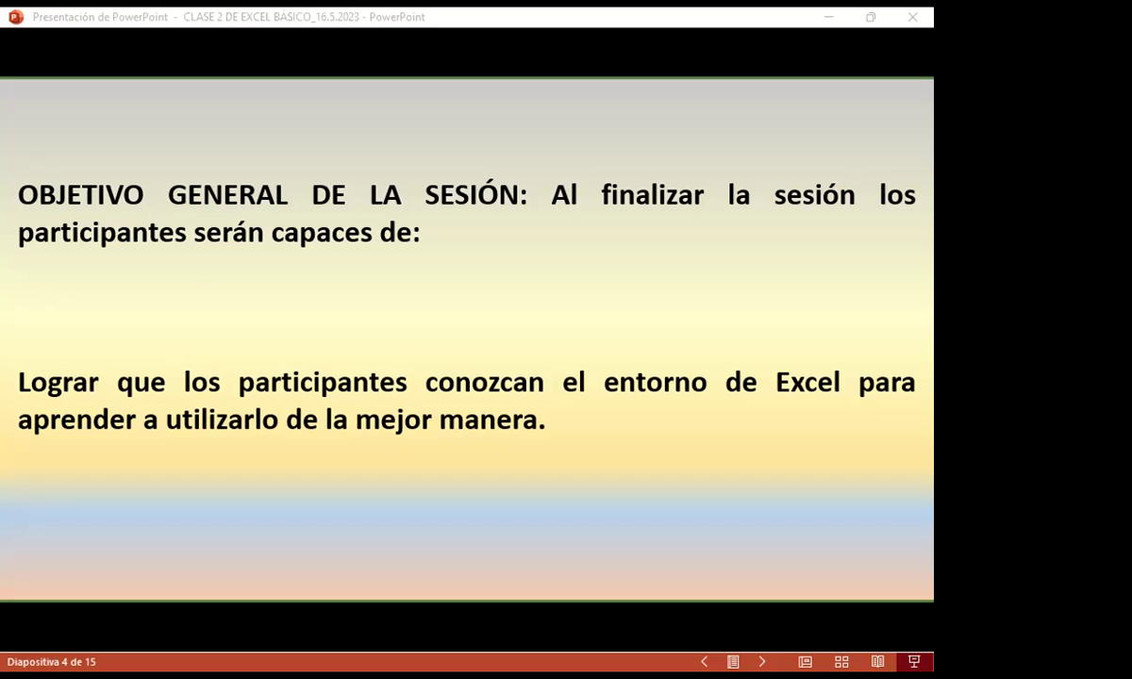
- Advance the slideshow to slide 5, Distribución de la ventana de Excel
{"action": "left_click", "coordinate": [578, 457]}
{"action": "left_click", "coordinate": [578, 457]}
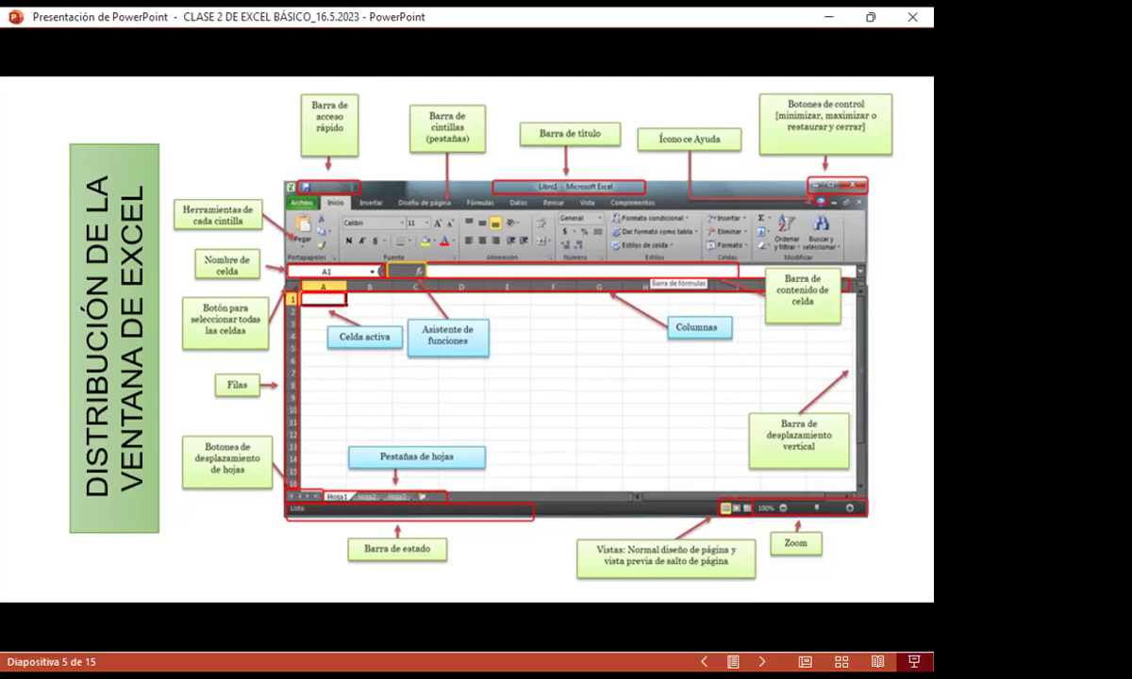
- Advance to slide 6, Desactivar pantalla de bienvenida, showing the Office start screen
{"action": "key", "text": "Right"}
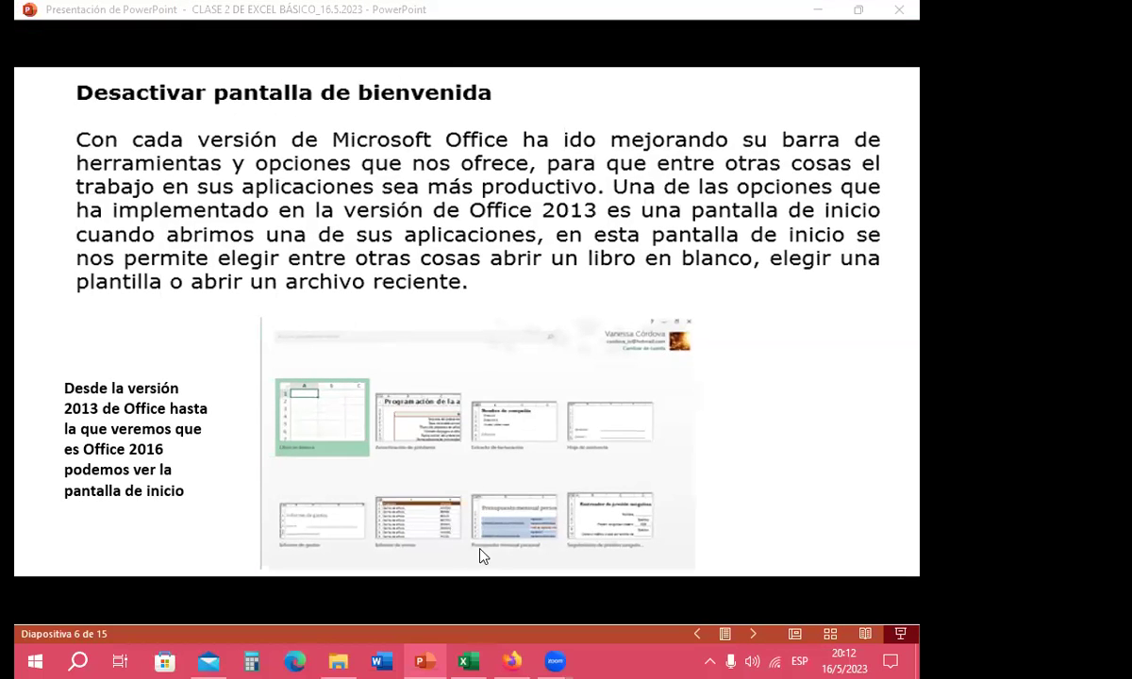
{"action": "mouse_move", "coordinate": [473, 660]}
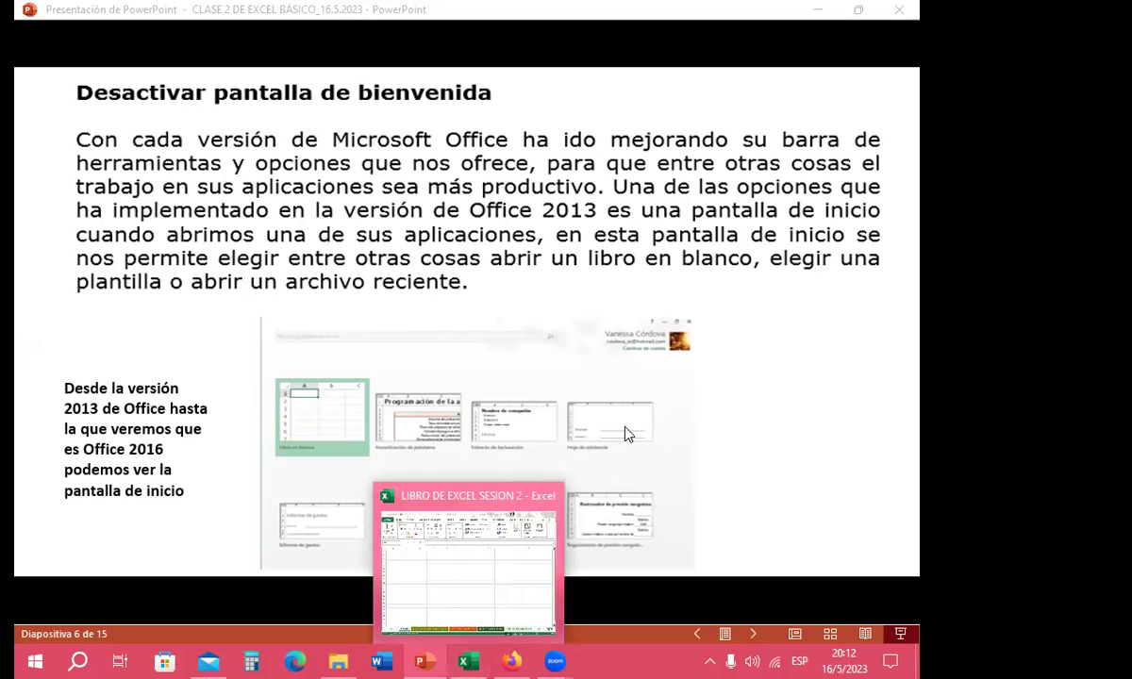
- Exit reading view and launch a new Excel window from the taskbar, landing on its start screen
{"action": "key", "text": "Escape"}
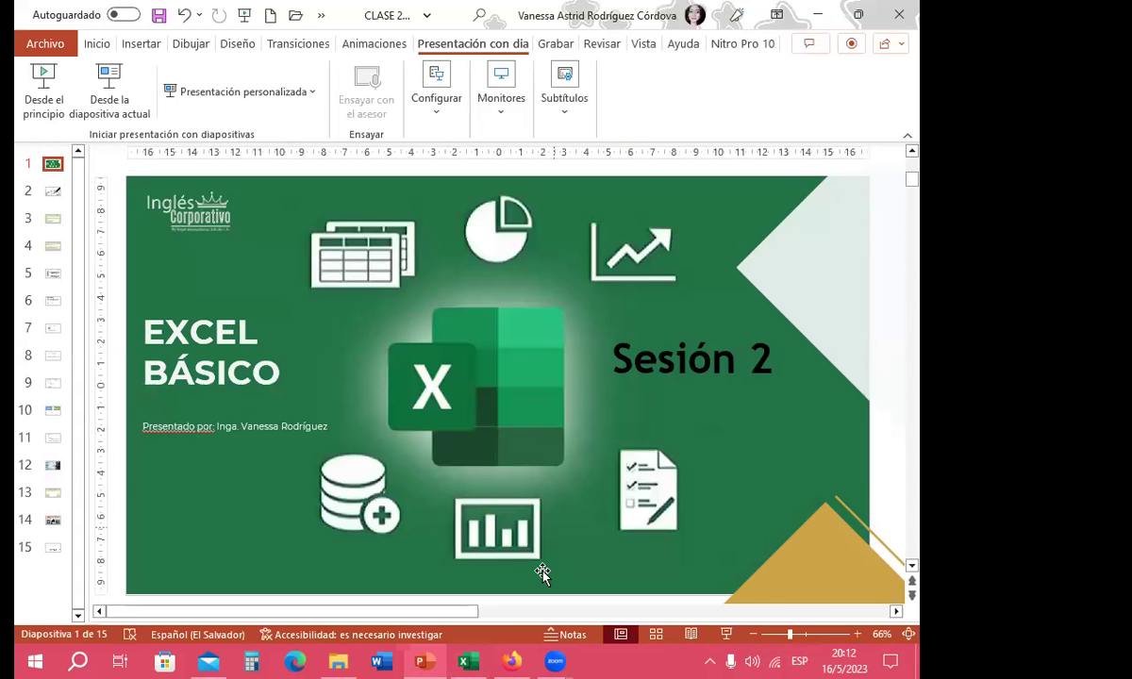
{"action": "left_click", "coordinate": [469, 660]}
{"action": "right_click", "coordinate": [470, 660]}
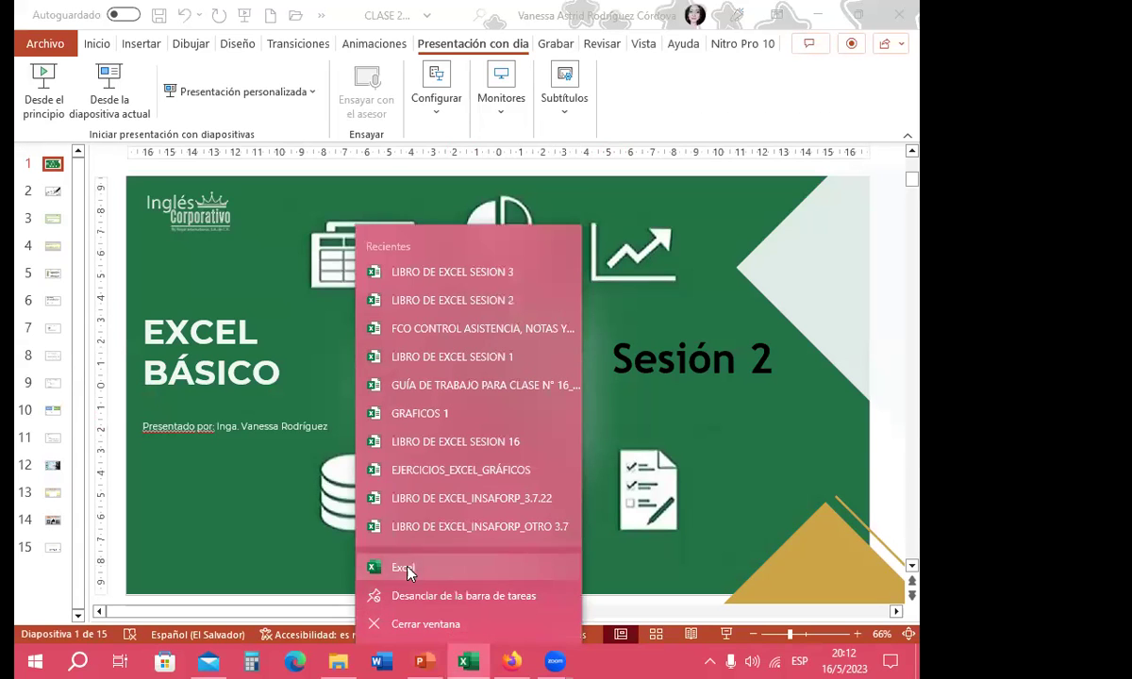
{"action": "left_click", "coordinate": [384, 526]}
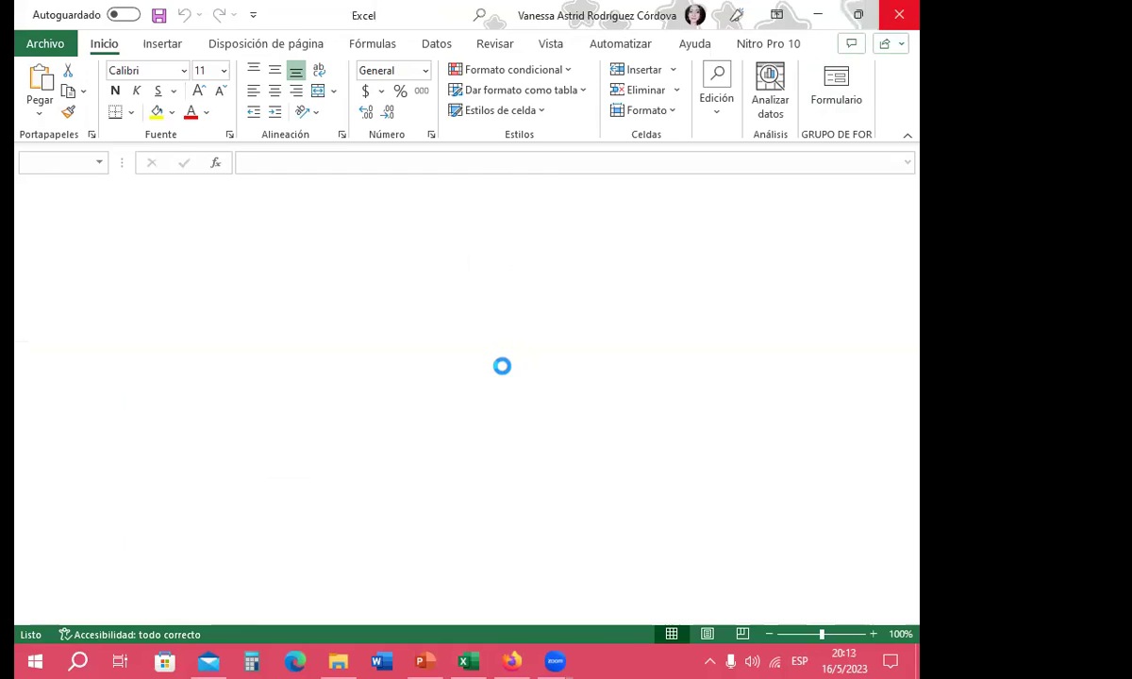
{"action": "left_click", "coordinate": [424, 661]}
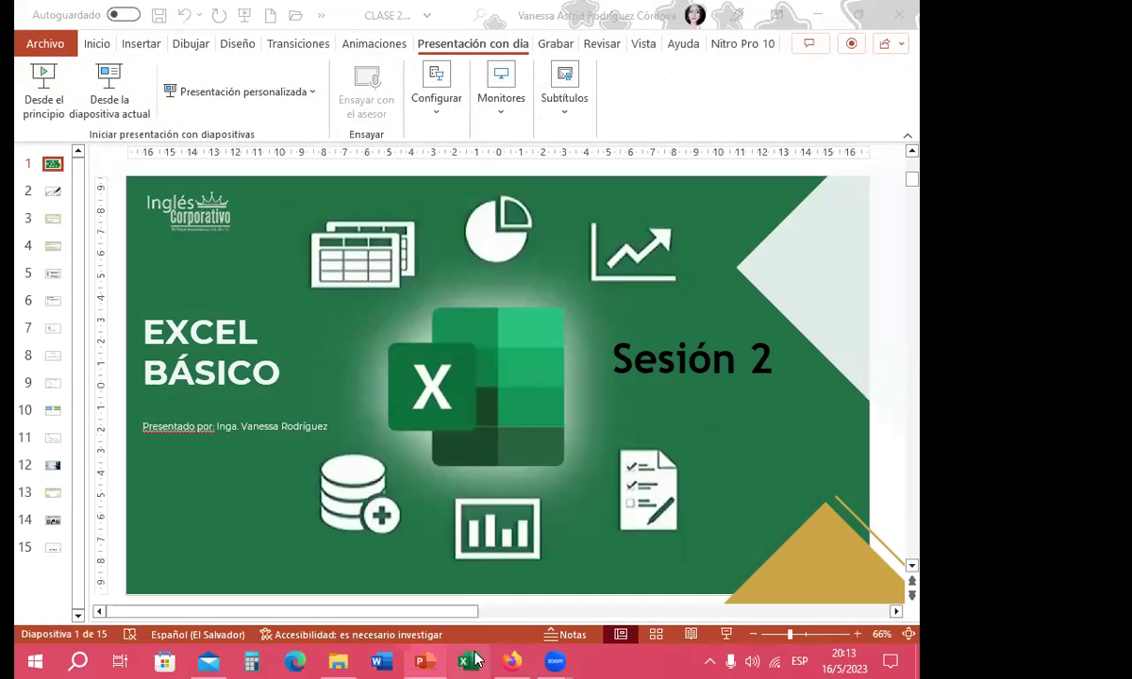
{"action": "left_click", "coordinate": [464, 661]}
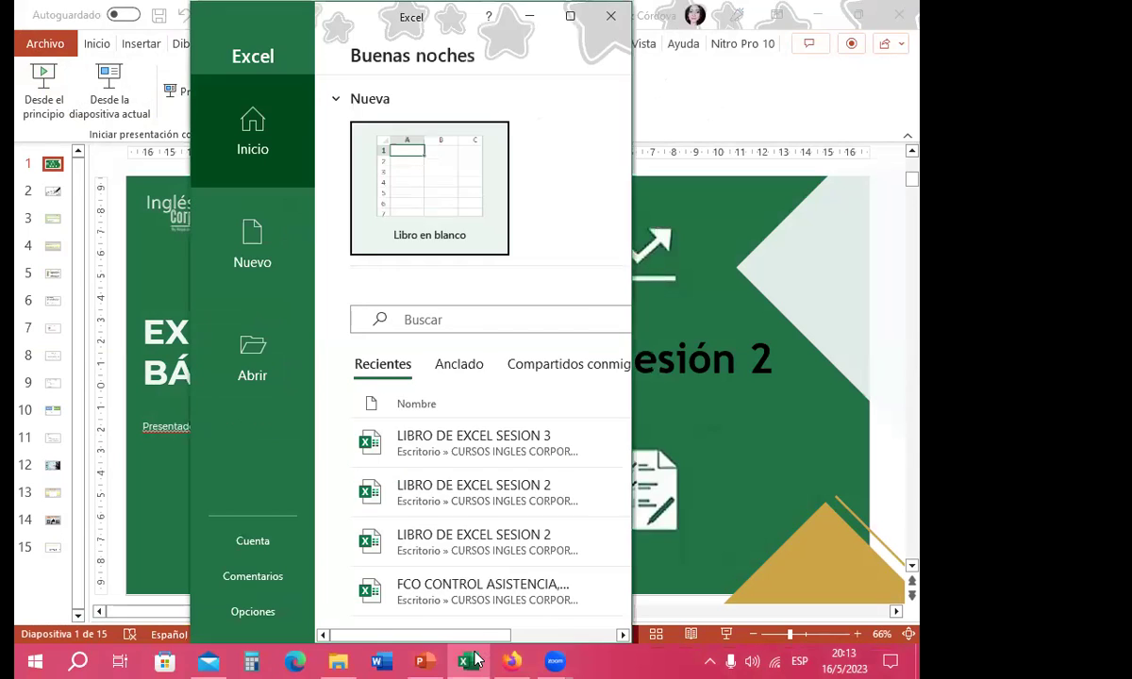
- Maximize the Excel start screen and choose 'Libro en blanco' to start Libro1
{"action": "left_click", "coordinate": [562, 23]}
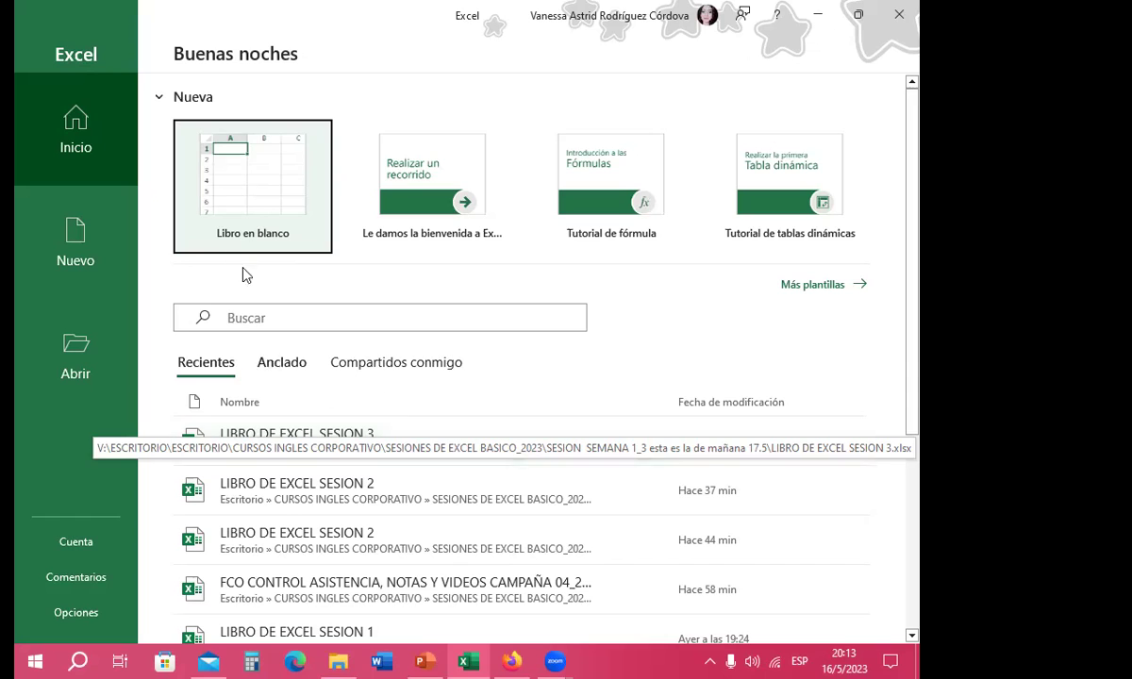
{"action": "left_click", "coordinate": [240, 207]}
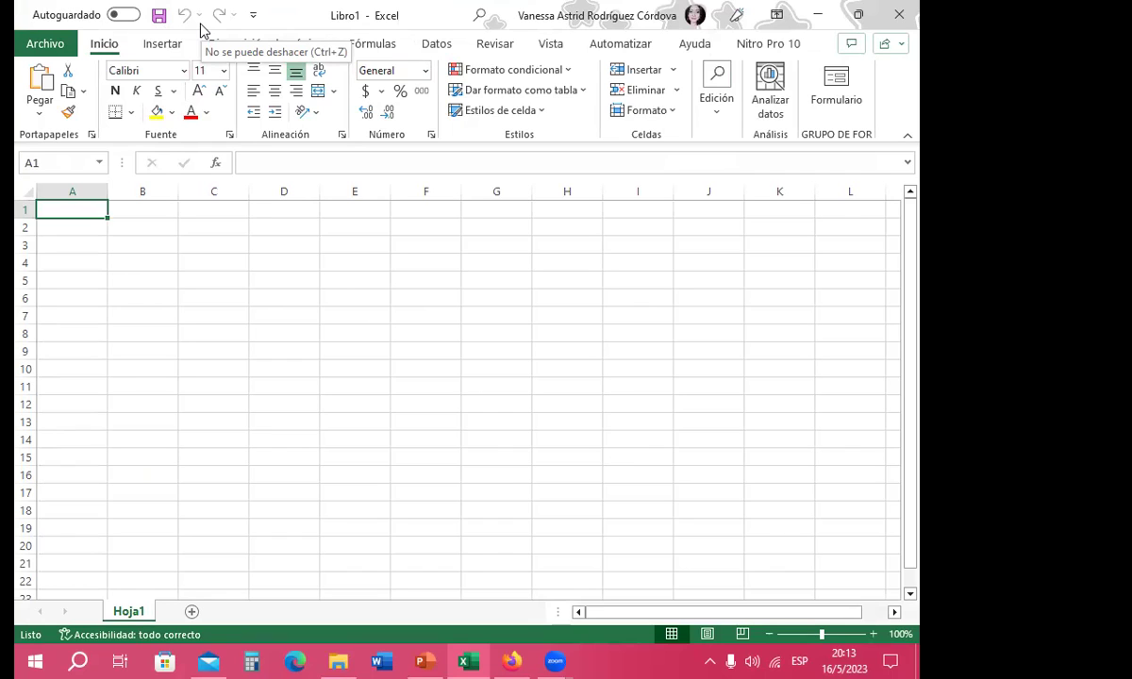
- Choose 'Más comandos...' from the Quick Access Toolbar menu to reach Opciones de Excel
{"action": "left_click", "coordinate": [254, 15]}
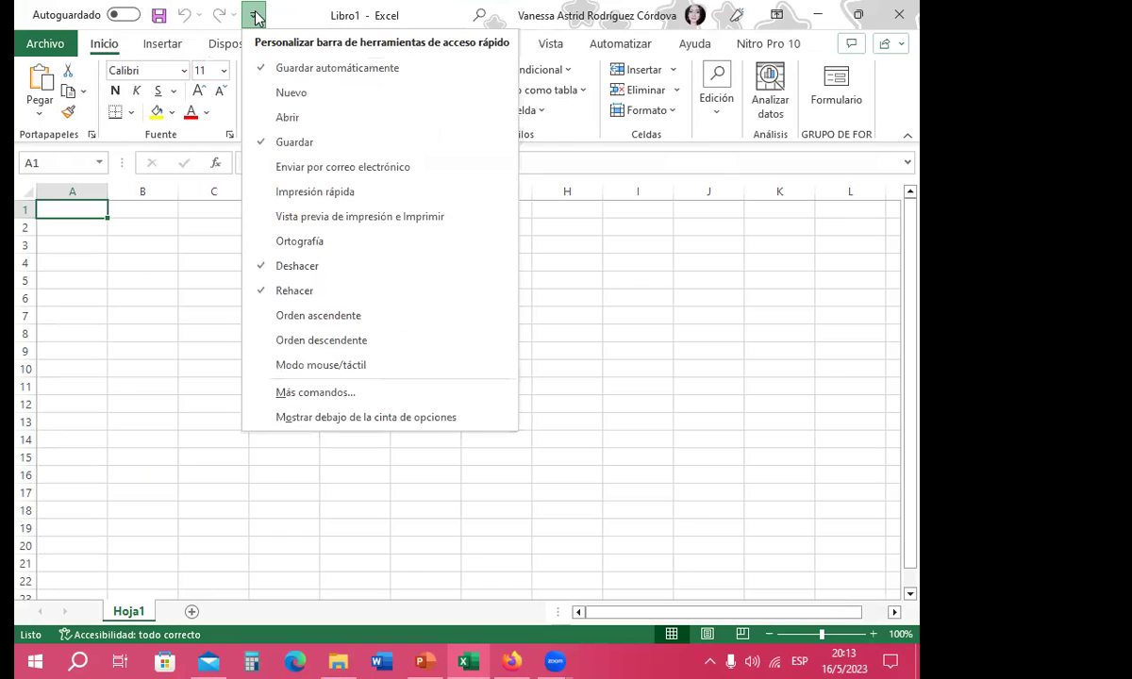
{"action": "left_click", "coordinate": [307, 394]}
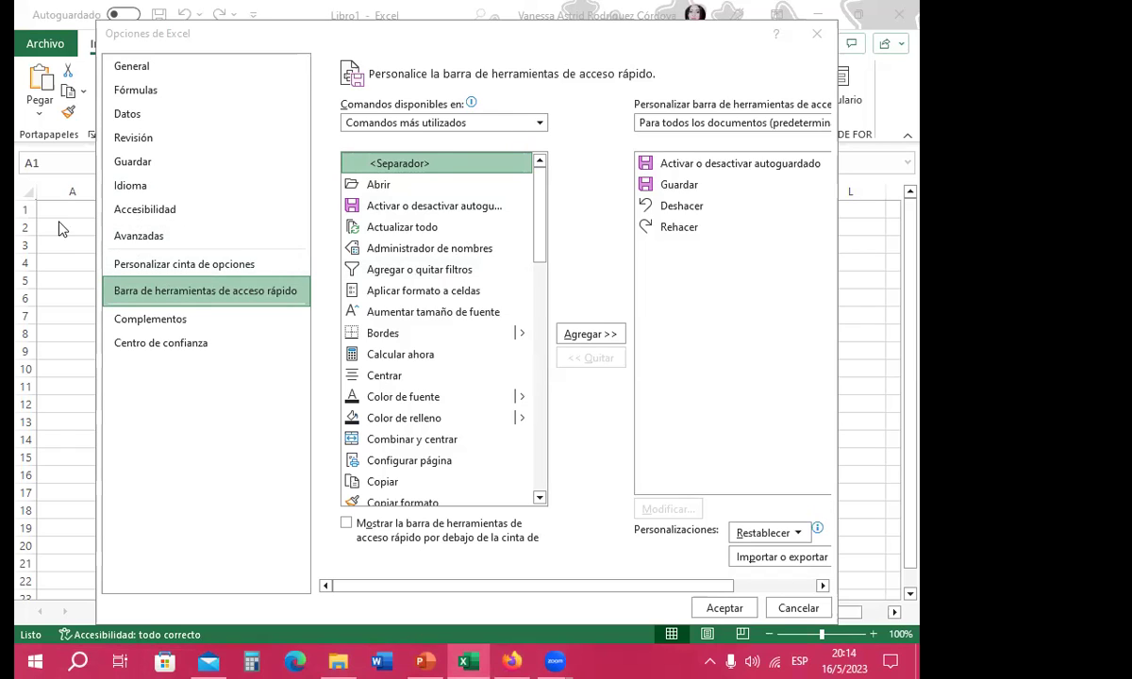
- Under General, uncheck 'Mostrar la pantalla Inicio cuando se inicie esta aplicación' and accept
{"action": "left_click", "coordinate": [131, 68]}
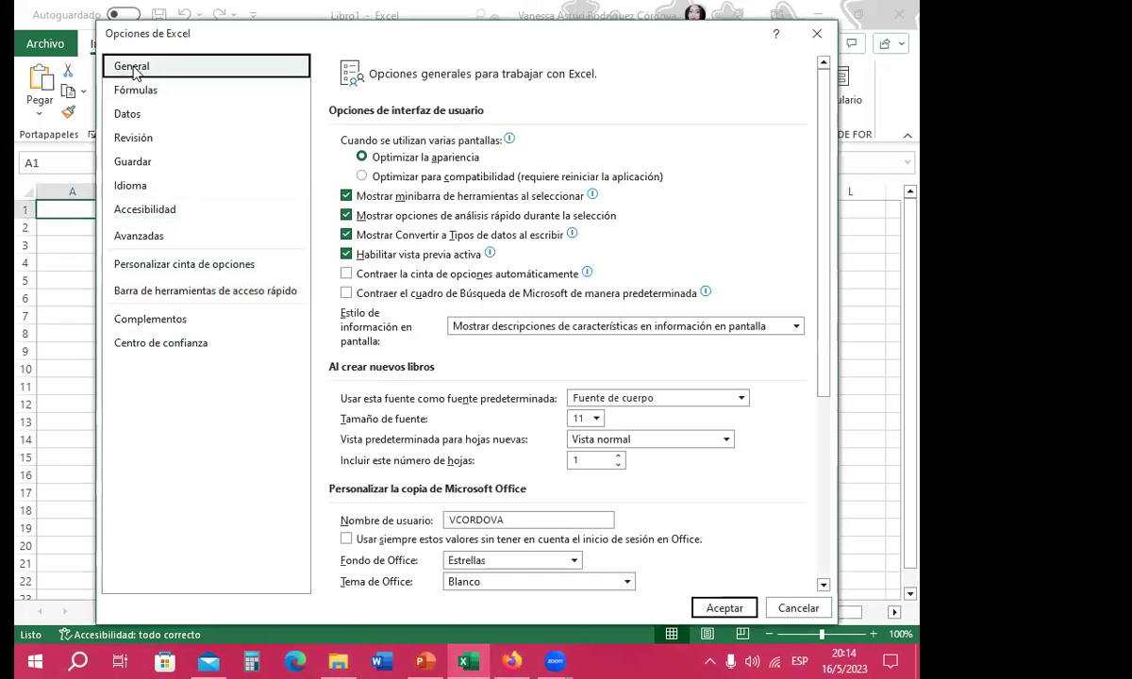
{"action": "left_click_drag", "start_coordinate": [546, 45], "coordinate": [546, 30]}
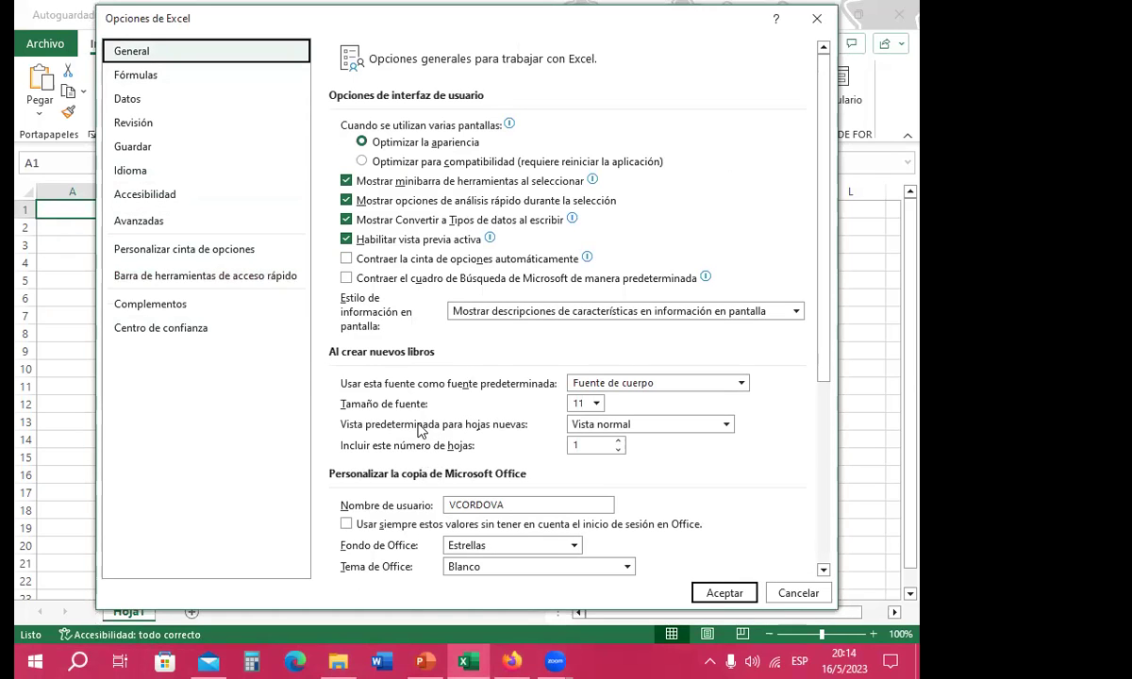
{"action": "scroll", "coordinate": [470, 469], "scroll_direction": "down", "scroll_amount": 2}
{"action": "scroll", "coordinate": [500, 528], "scroll_direction": "down", "scroll_amount": 3}
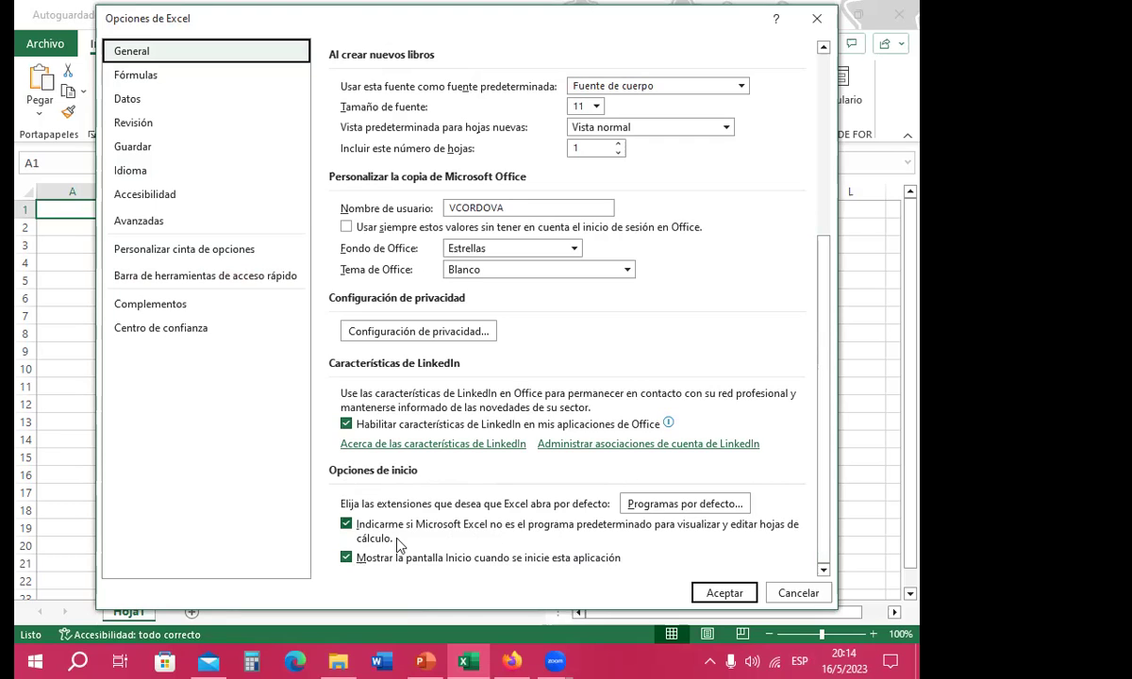
{"action": "left_click", "coordinate": [346, 557]}
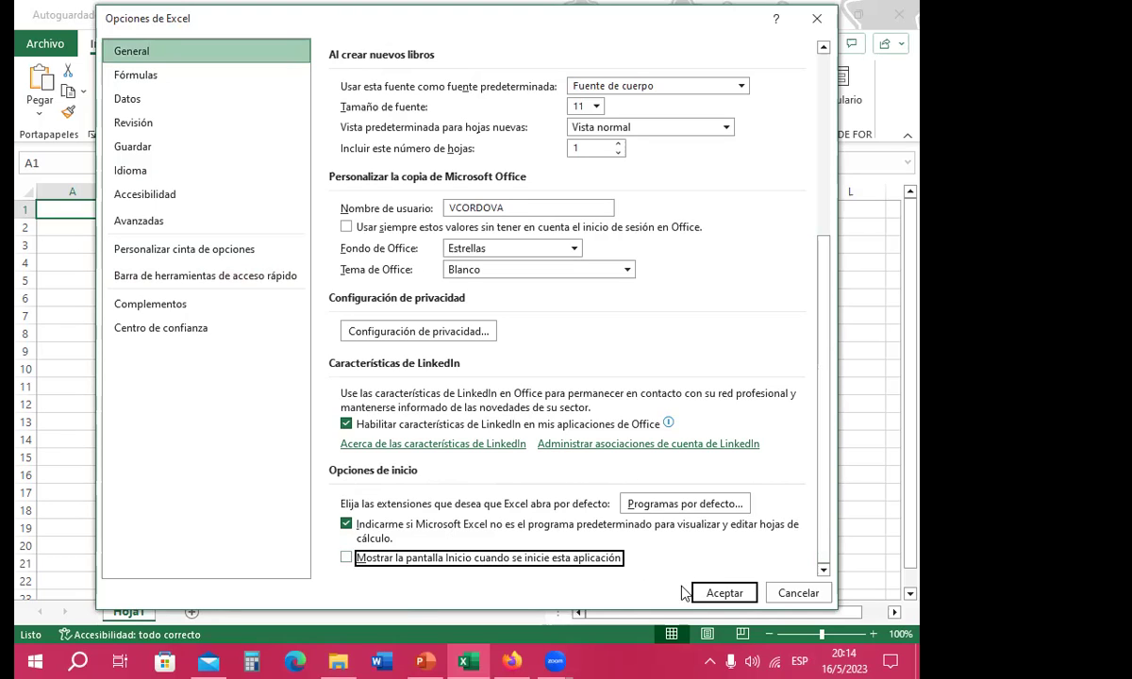
{"action": "left_click", "coordinate": [724, 594]}
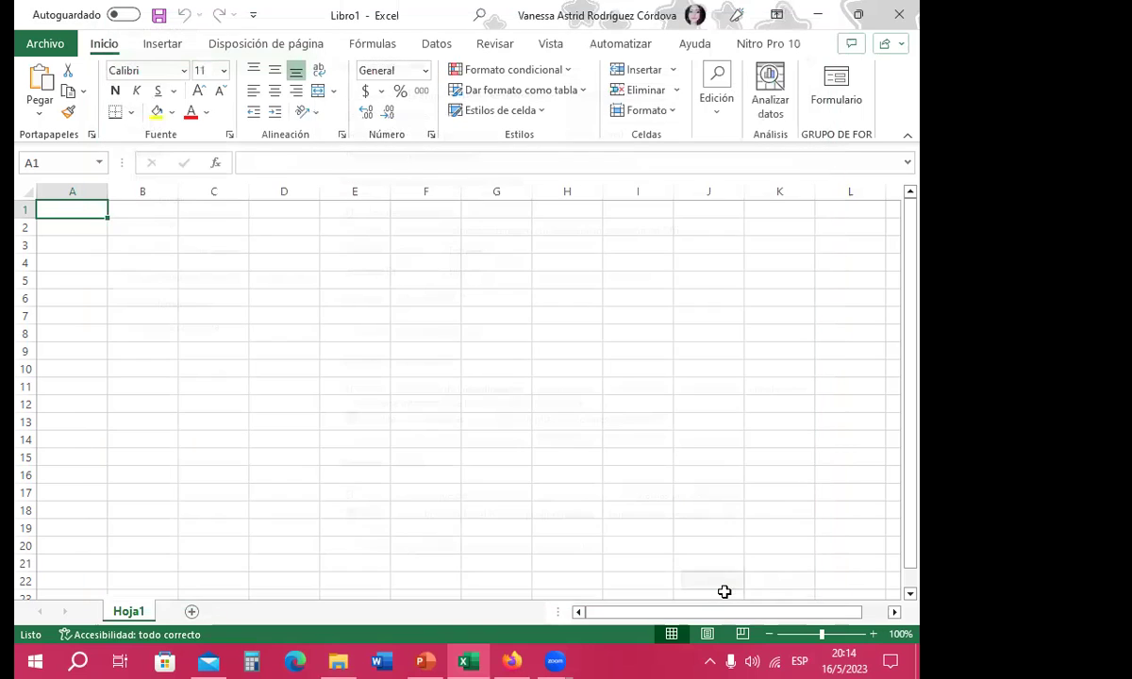
- Close the Libro1 Excel window and start Excel again from the taskbar icon
{"action": "left_click", "coordinate": [902, 17]}
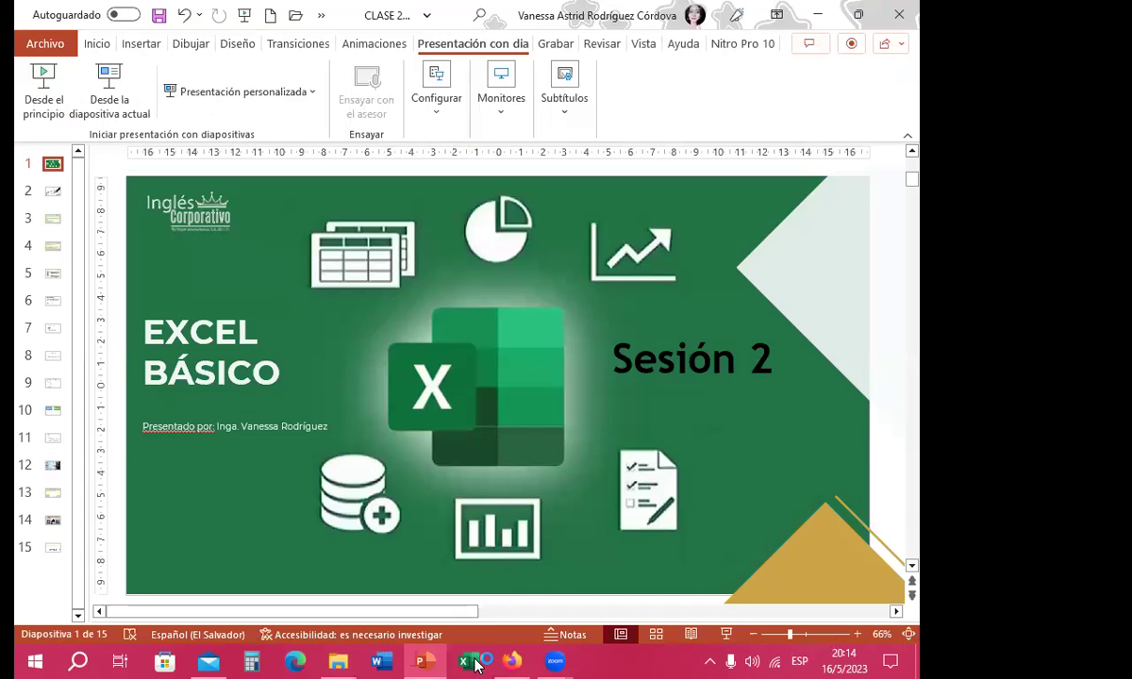
{"action": "left_click", "coordinate": [467, 662]}
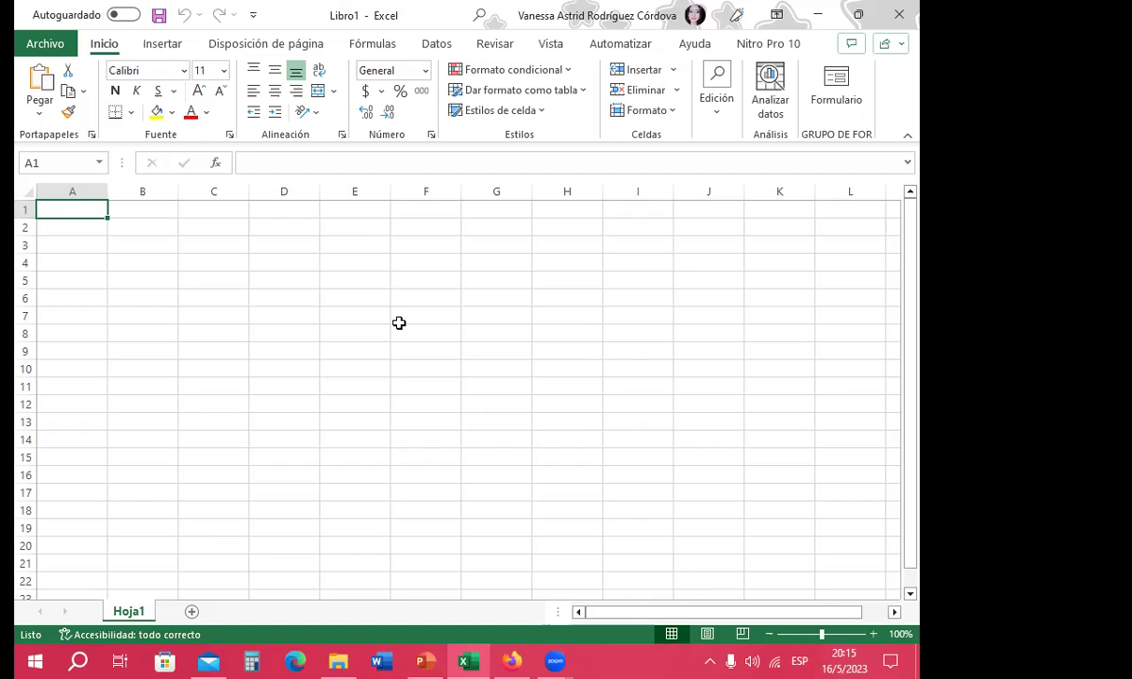
{"action": "left_click", "coordinate": [899, 14]}
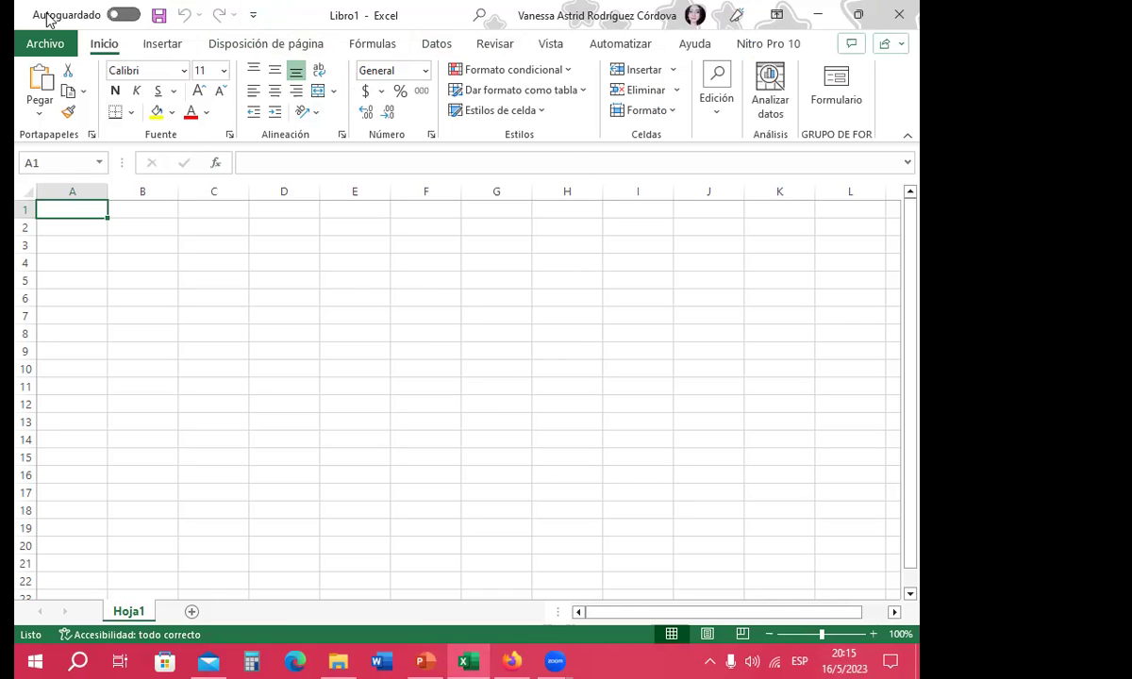
- Via Archivo > Opciones > General, re-check 'Mostrar la pantalla Inicio cuando se inicie esta aplicación' and click Aceptar
{"action": "left_click", "coordinate": [47, 47]}
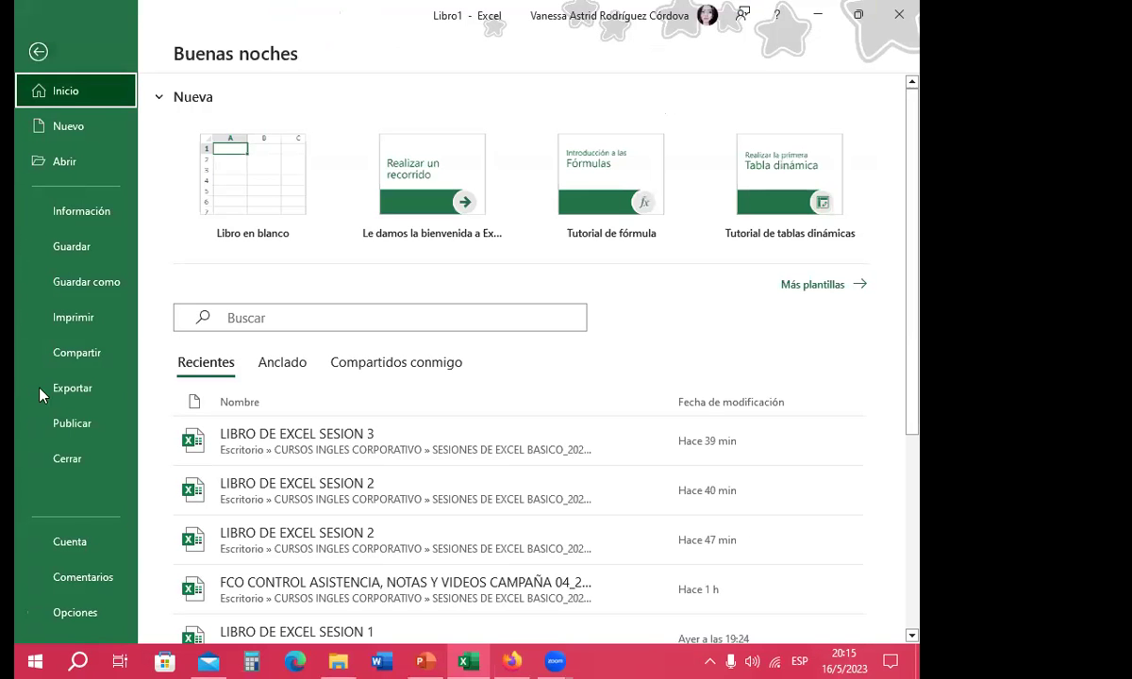
{"action": "left_click", "coordinate": [77, 614]}
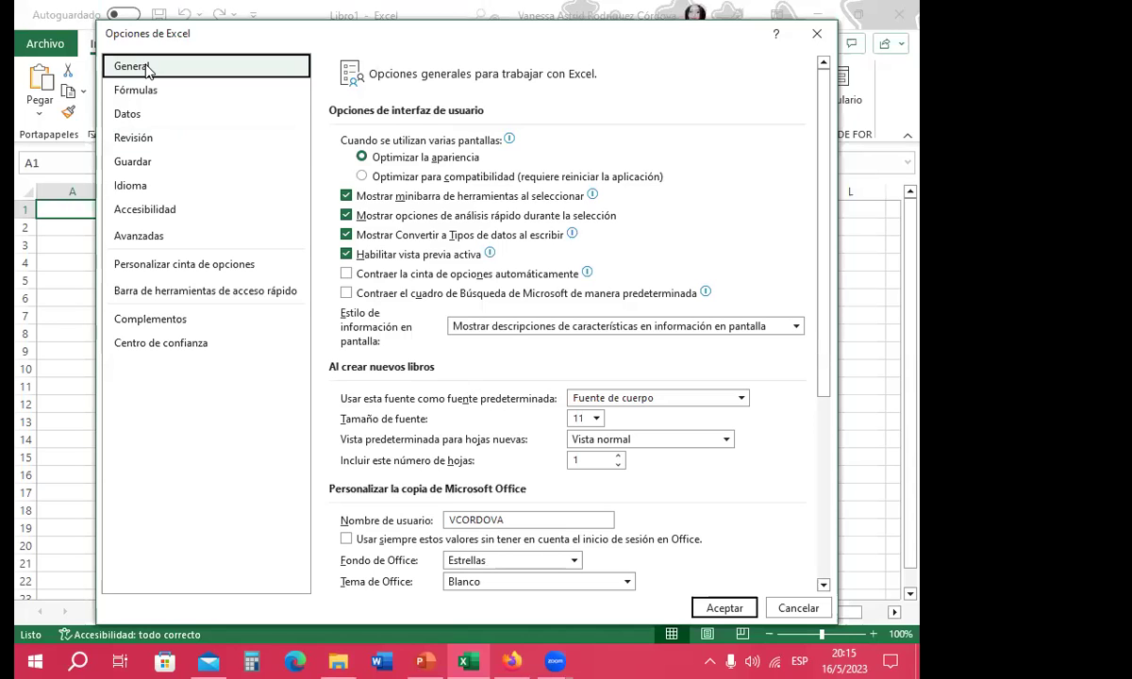
{"action": "scroll", "coordinate": [832, 265], "scroll_direction": "down", "scroll_amount": 1}
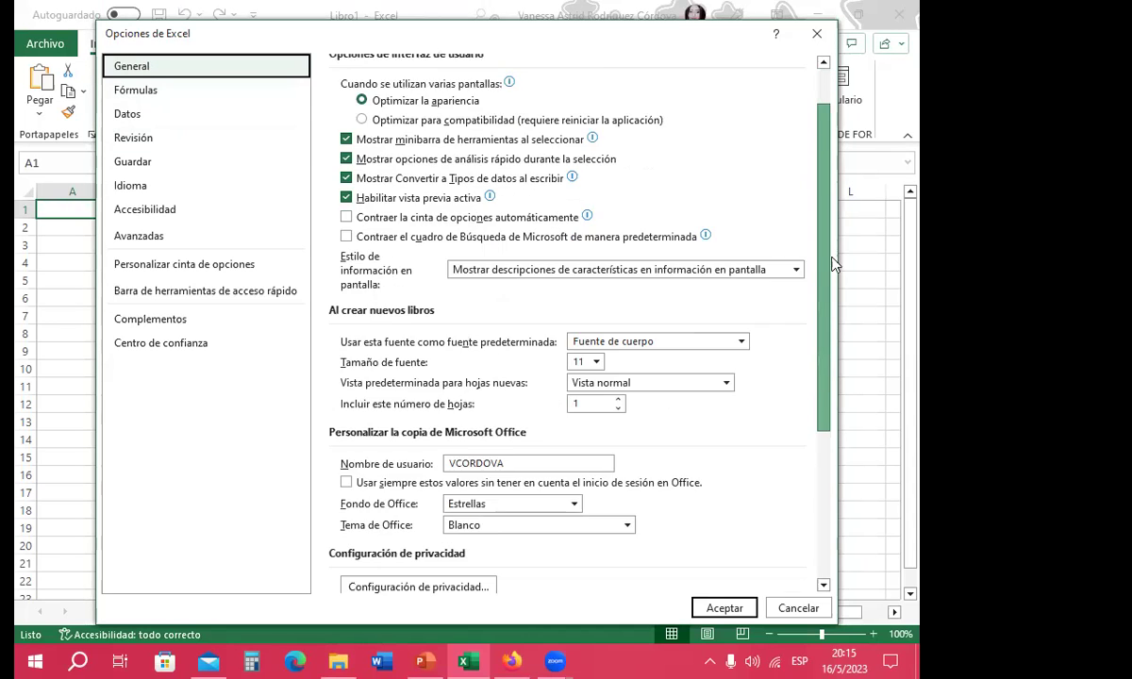
{"action": "scroll", "coordinate": [832, 265], "scroll_direction": "down", "scroll_amount": 5}
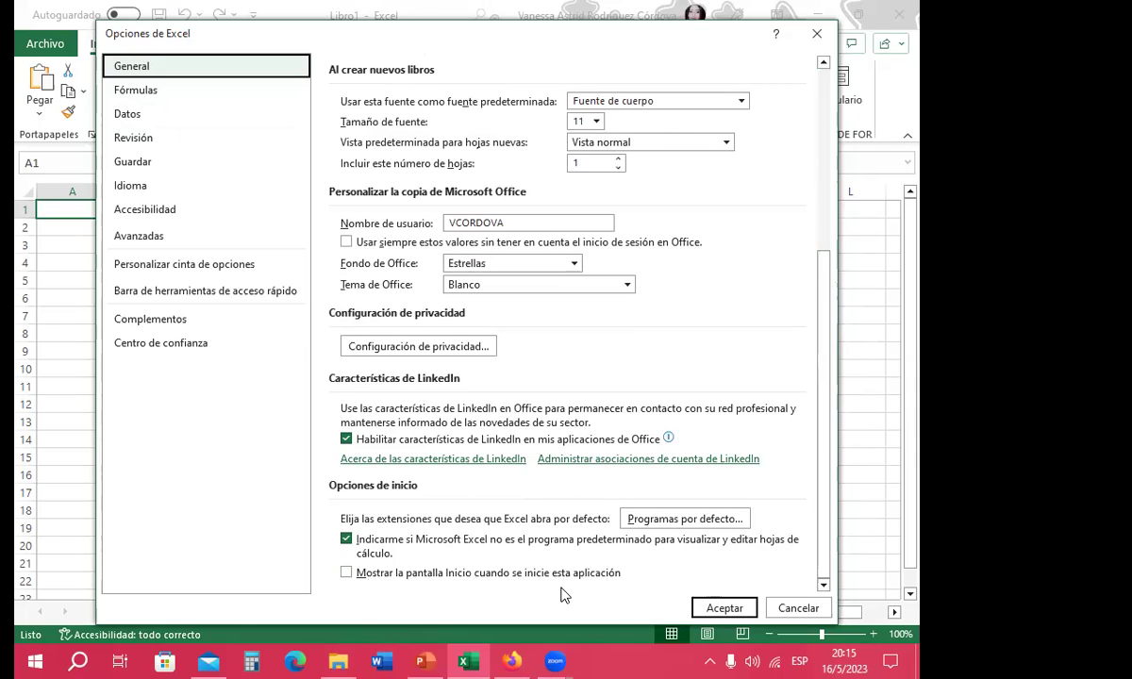
{"action": "left_click", "coordinate": [348, 575]}
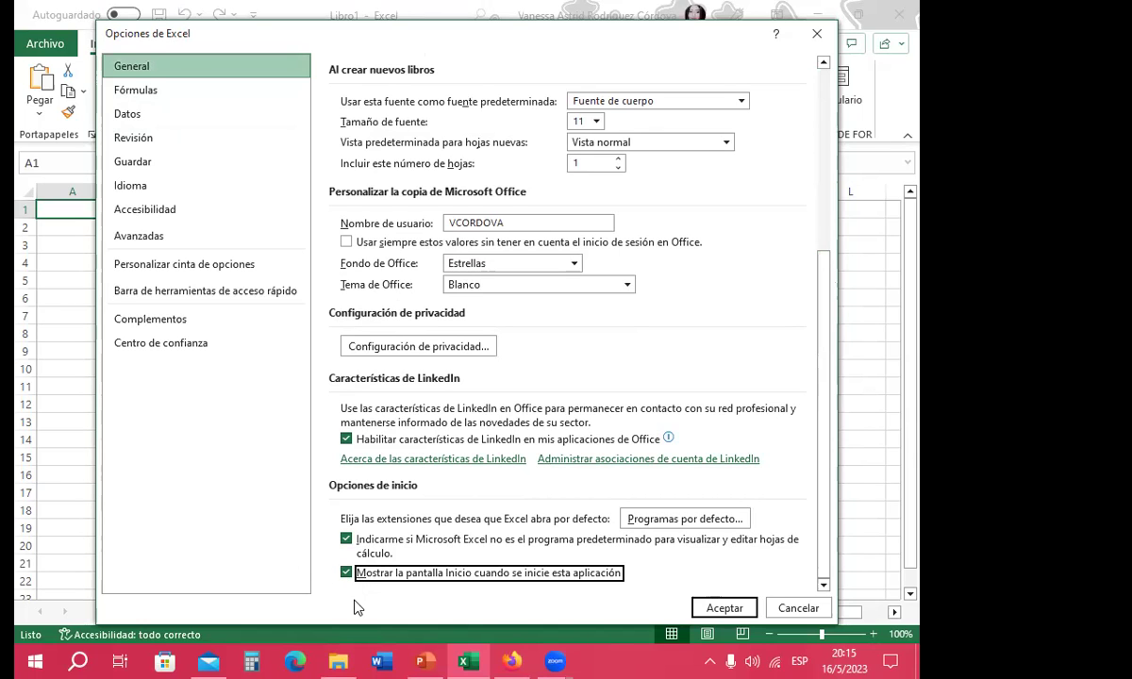
{"action": "left_click", "coordinate": [722, 607]}
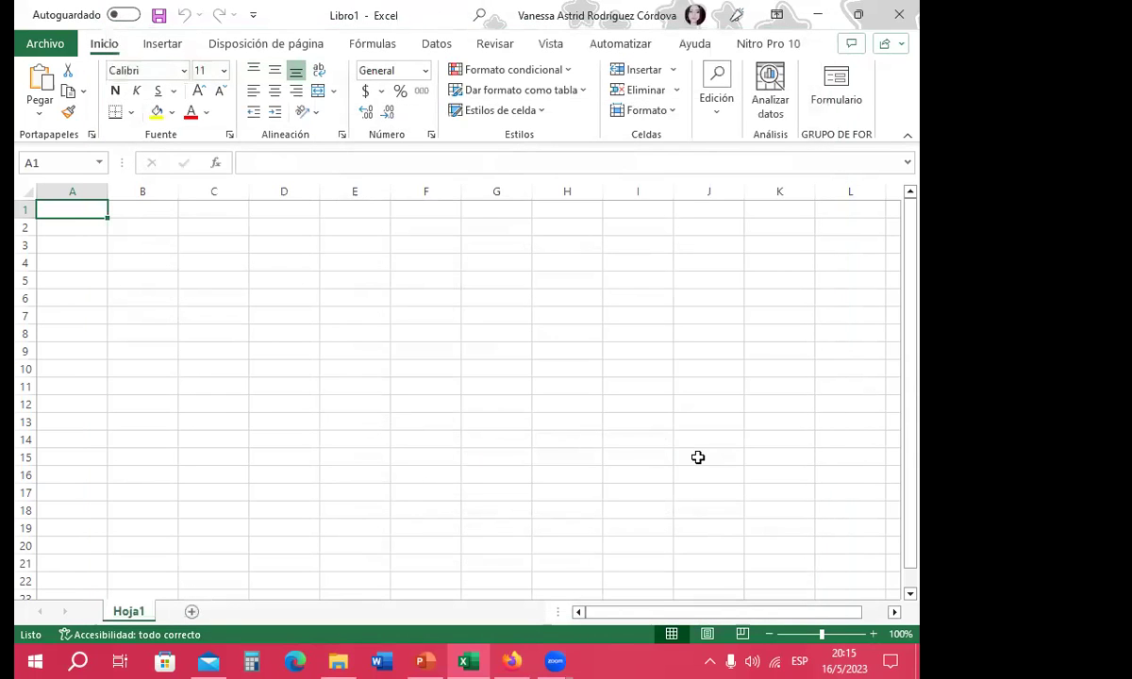
- Restart Excel, open LIBRO DE EXCEL SESION 3 from Recientes, and show its DATOS EN UNA CELDA sheet
{"action": "left_click", "coordinate": [899, 14]}
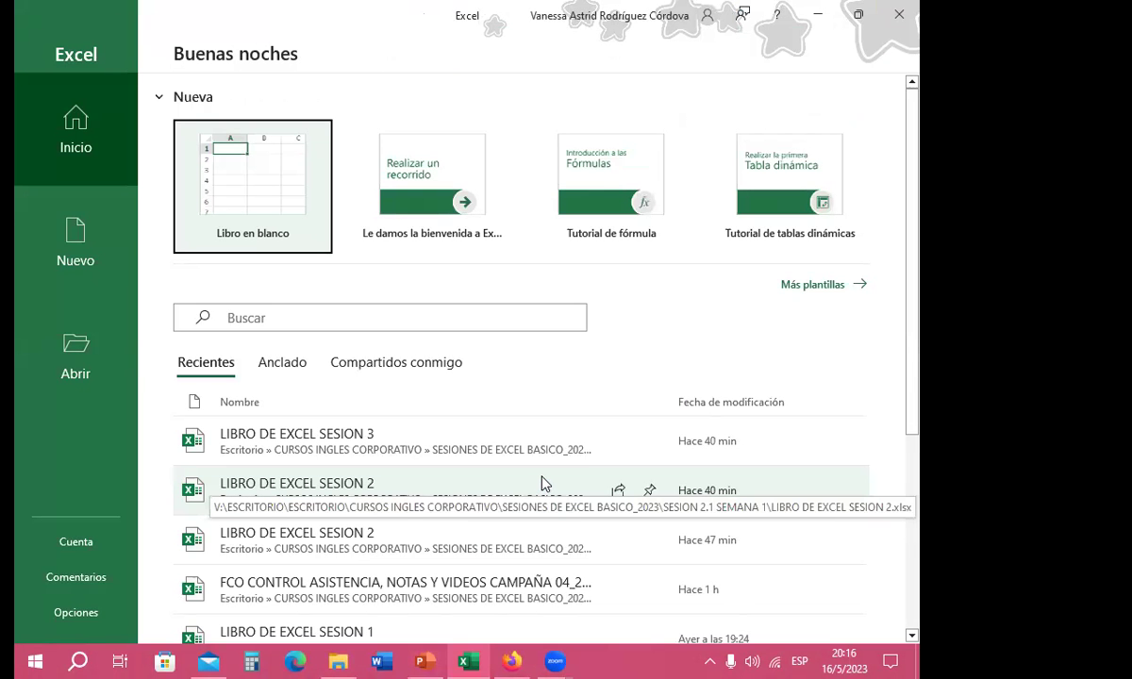
{"action": "left_click", "coordinate": [322, 436]}
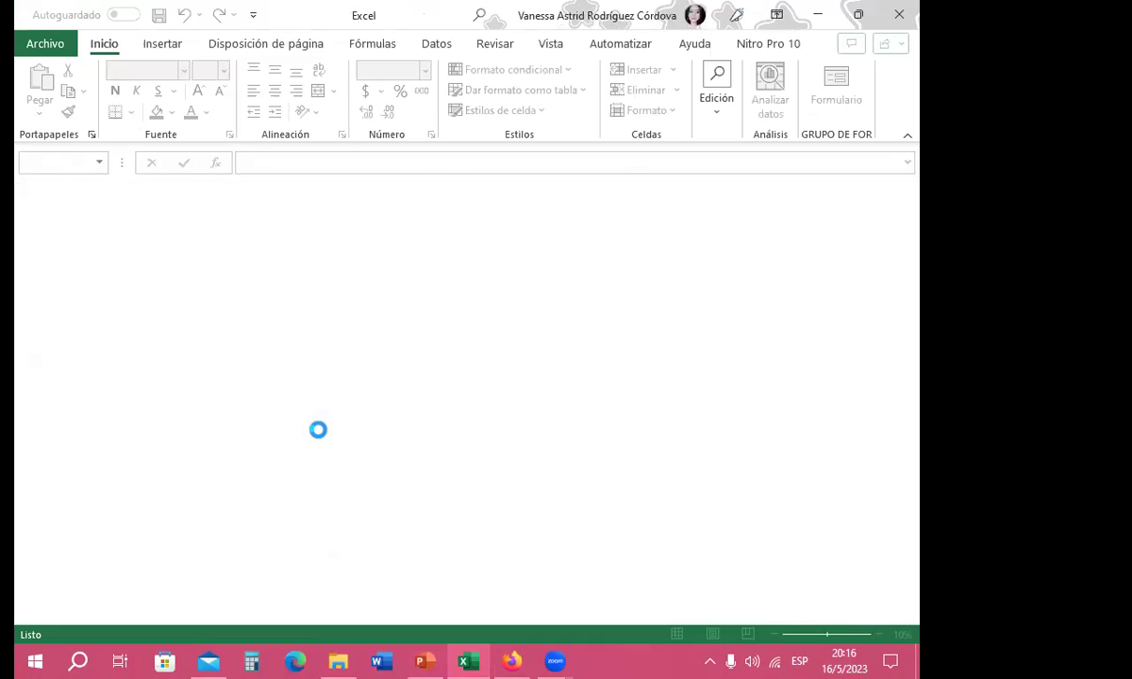
{"action": "left_click", "coordinate": [190, 615]}
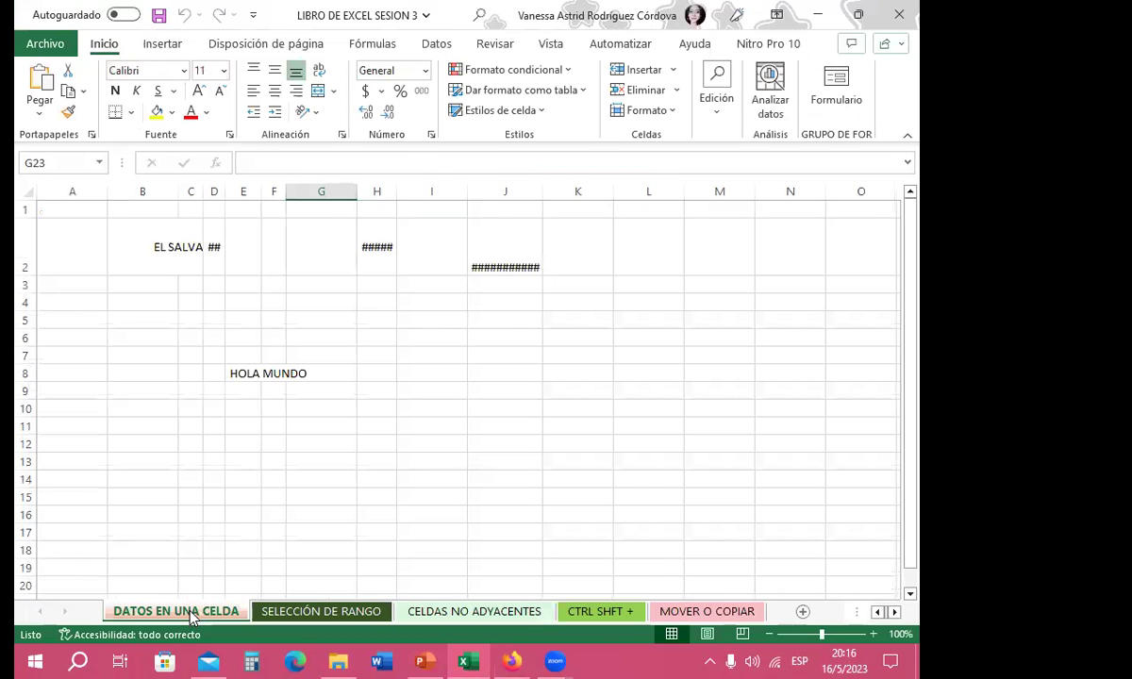
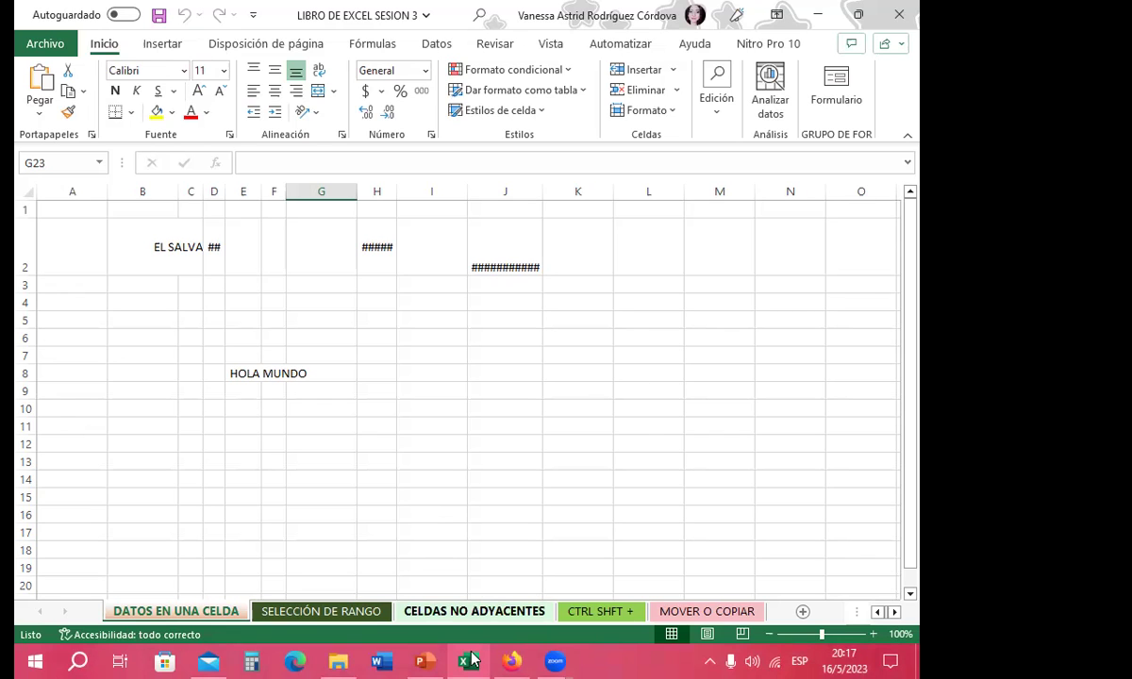
- Start the PowerPoint slideshow from the current slide and advance to the AGENDA slide (3 of 15)
{"action": "left_click", "coordinate": [469, 660]}
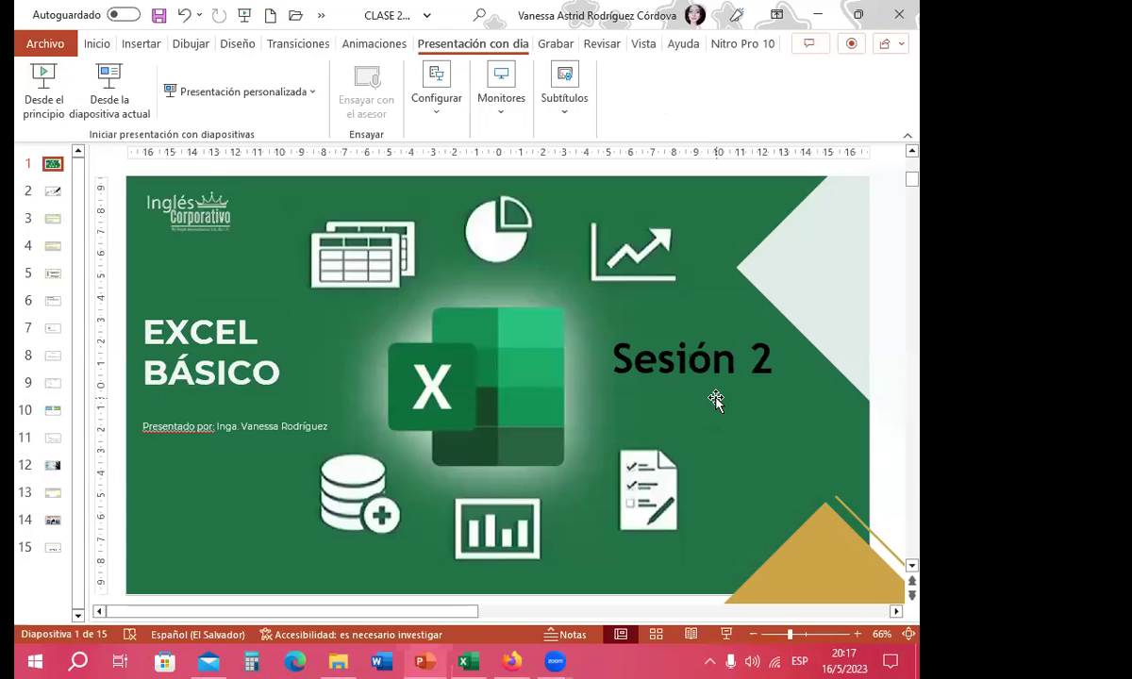
{"action": "left_click", "coordinate": [95, 88]}
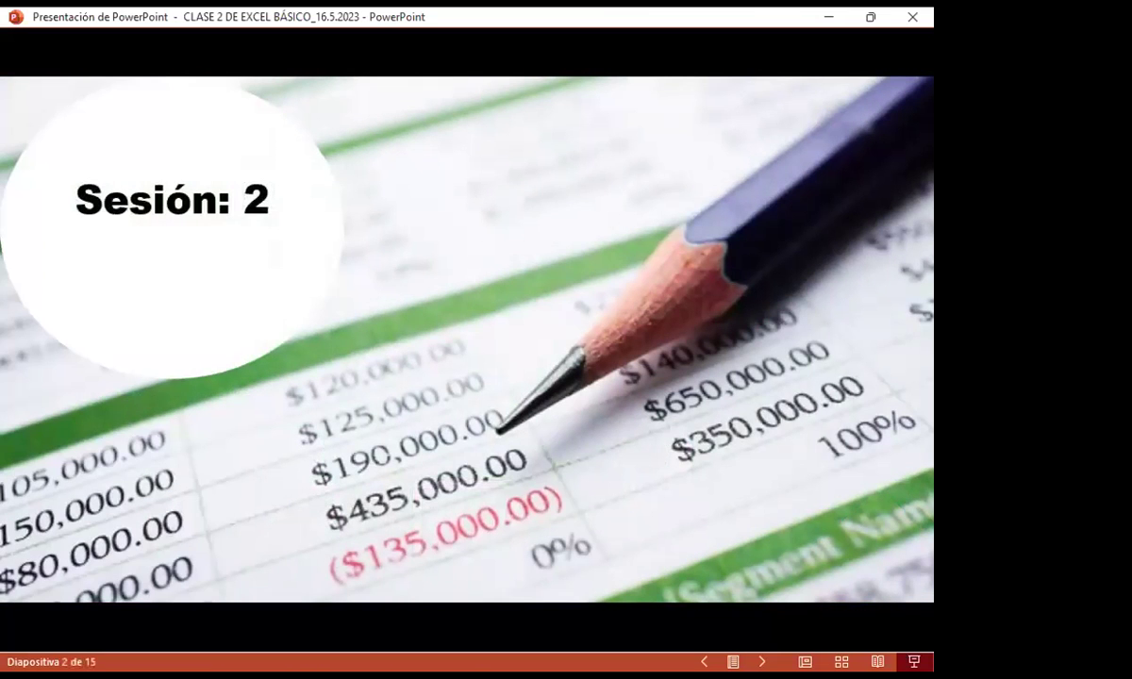
{"action": "key", "text": "Right"}
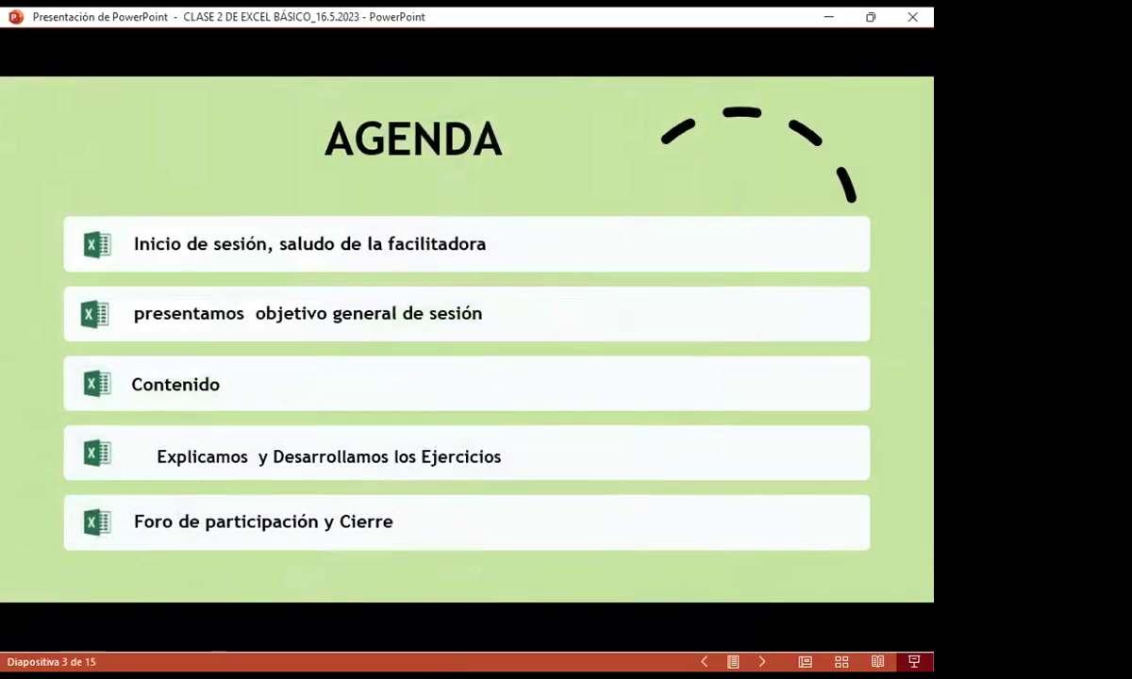
{"action": "key", "text": "Right"}
{"action": "key", "text": "Right"}
{"action": "key", "text": "Right"}
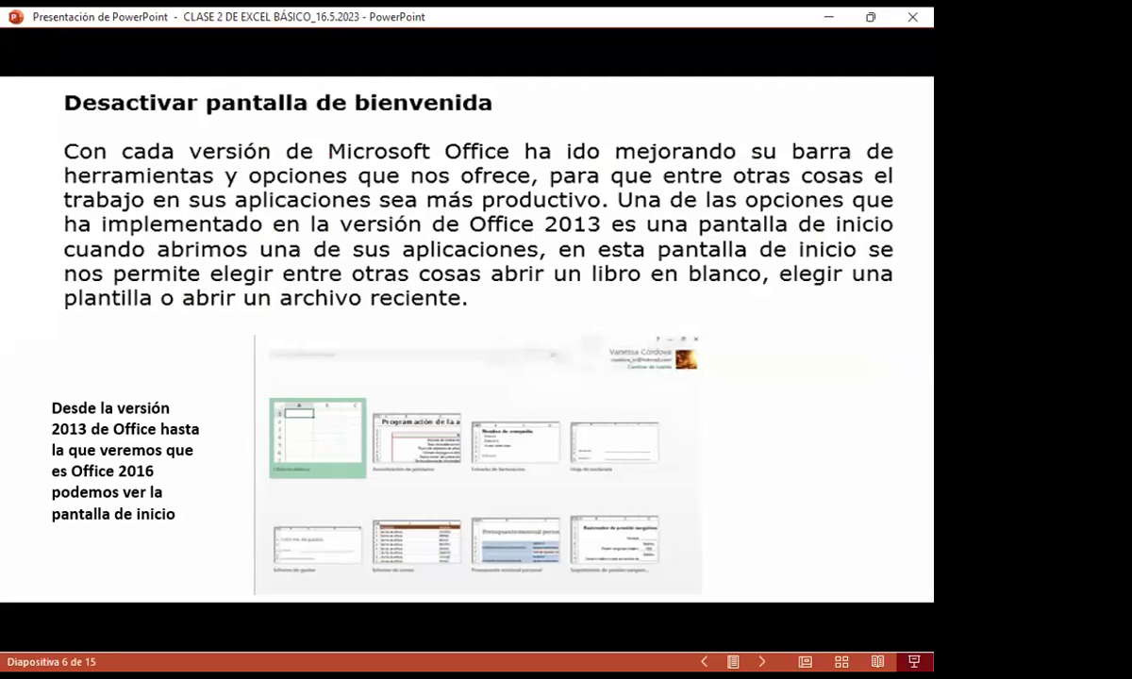
- Advance the slideshow to slide 7, the quick access toolbar exercise list
{"action": "key", "text": "Right"}
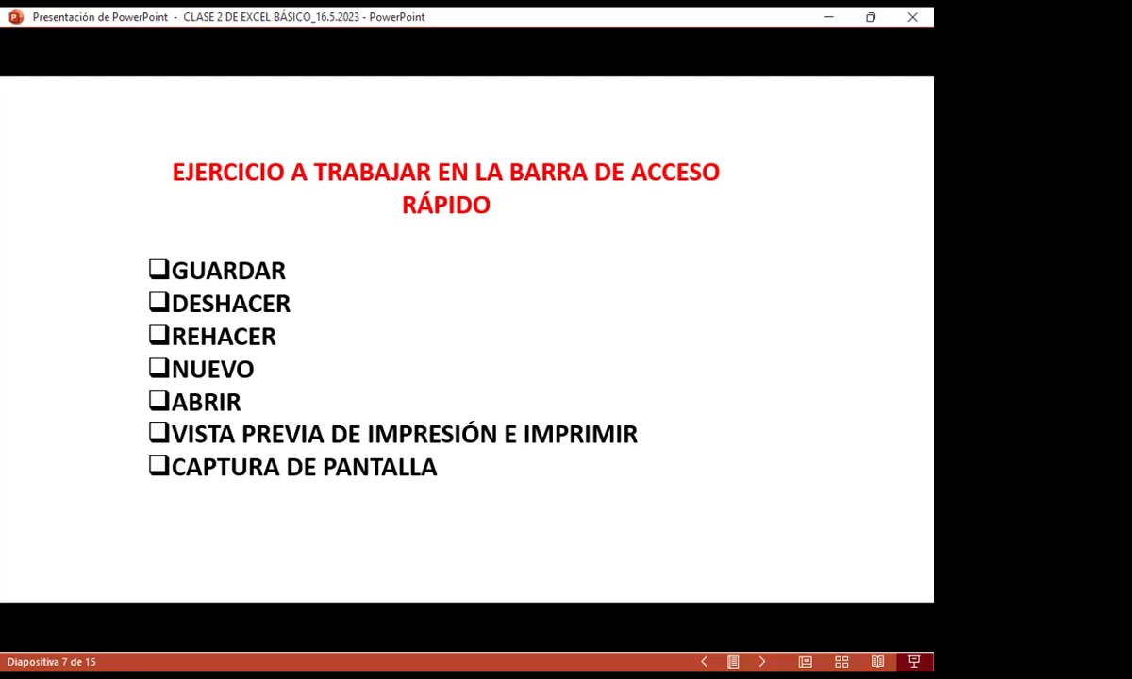
- Exit the slideshow to return to the LIBRO DE EXCEL SESION 3 workbook
{"action": "key", "text": "Escape"}
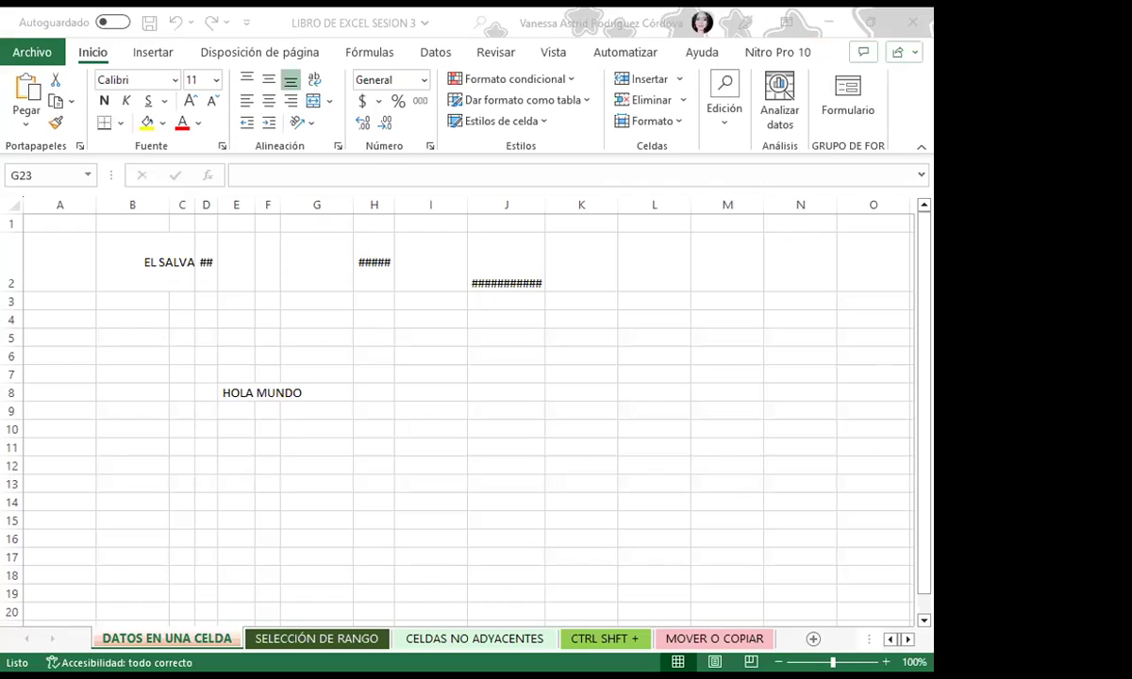
- Open LIBRO DE EXCEL SESION 2.xlsx from the recent files list
{"action": "left_click", "coordinate": [373, 431]}
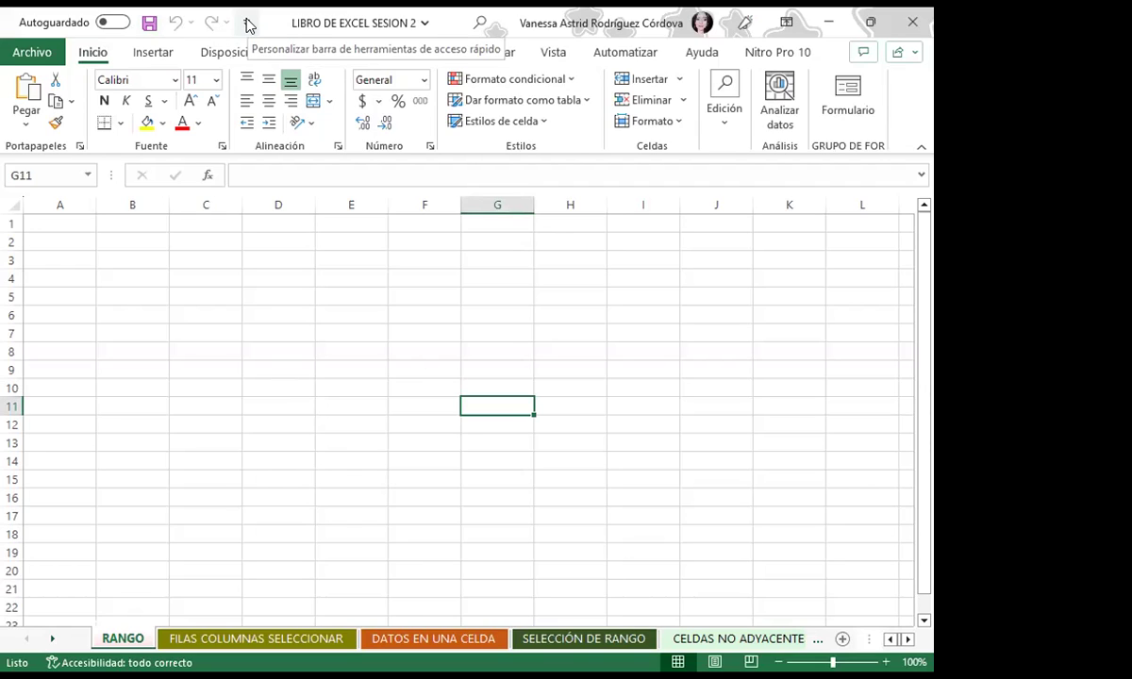
{"action": "left_click", "coordinate": [248, 23]}
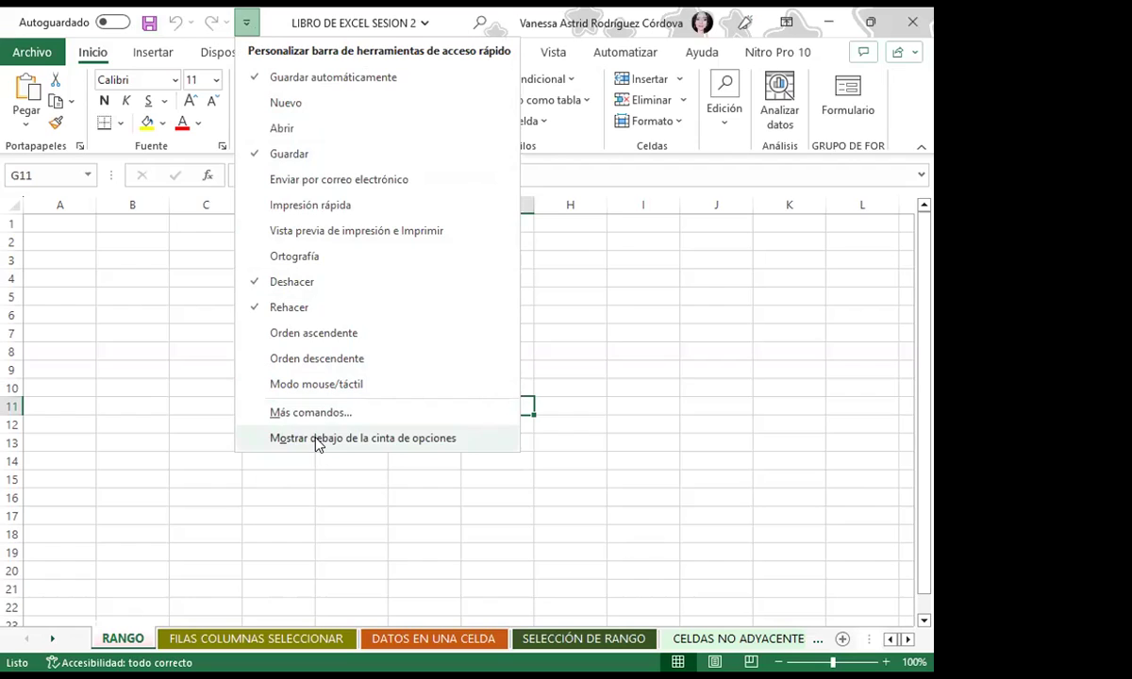
{"action": "left_click", "coordinate": [317, 438]}
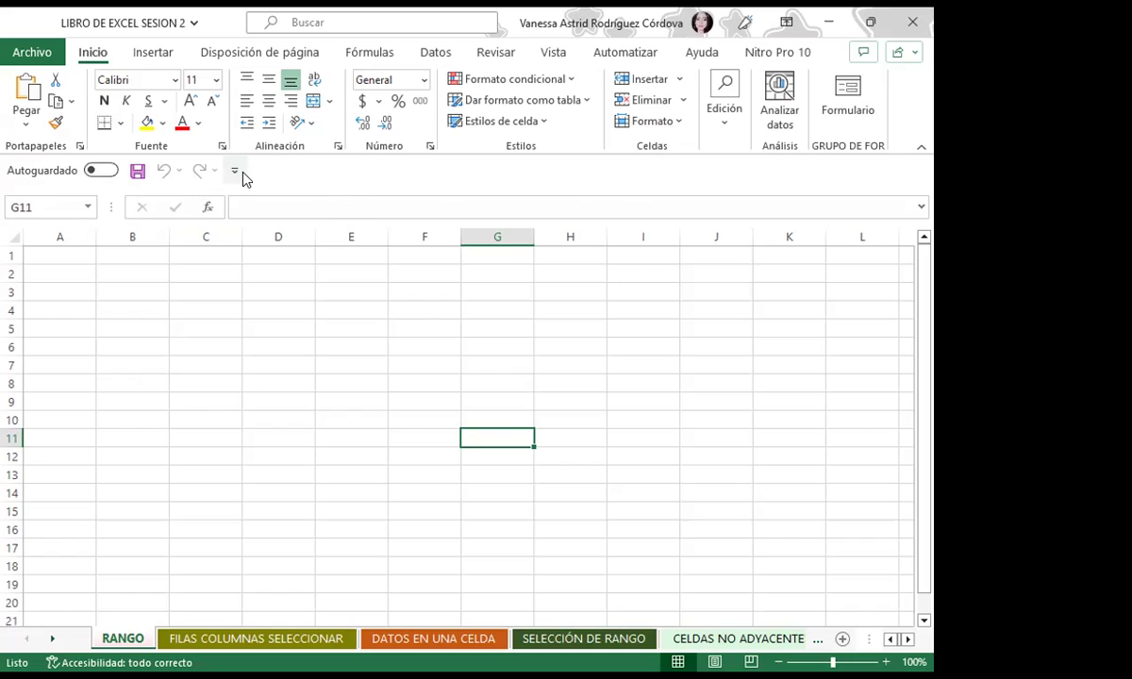
{"action": "left_click", "coordinate": [241, 173]}
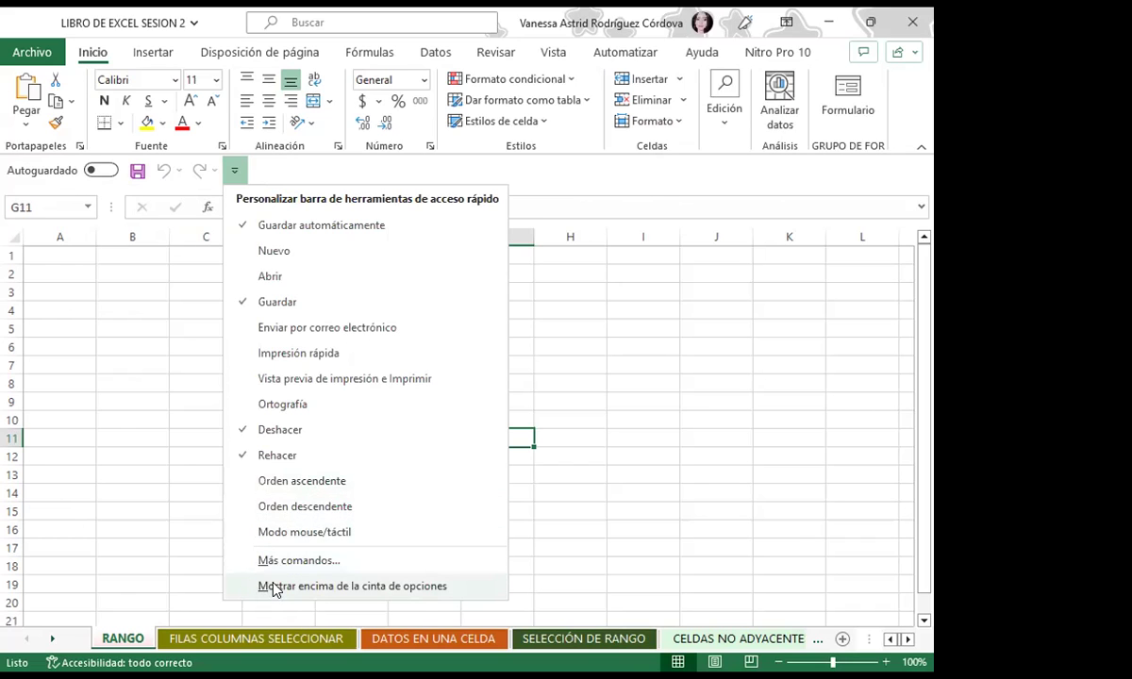
{"action": "left_click", "coordinate": [273, 586]}
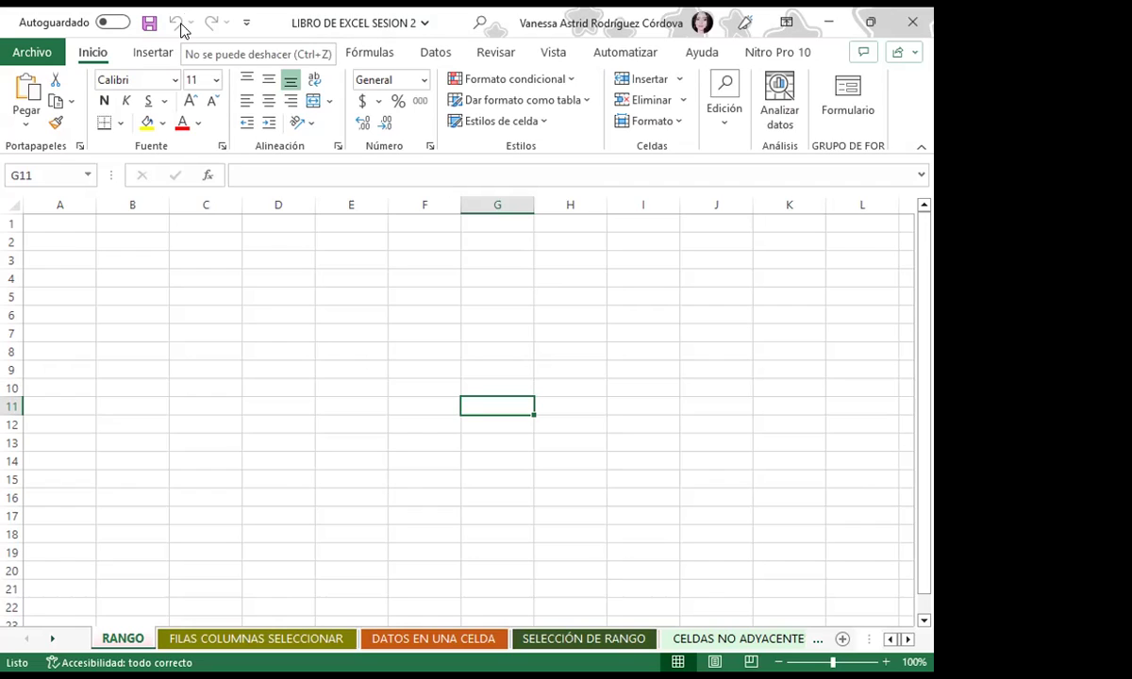
- Check Nuevo and then Abrir in the Customize Quick Access Toolbar dropdown
{"action": "left_click", "coordinate": [247, 22]}
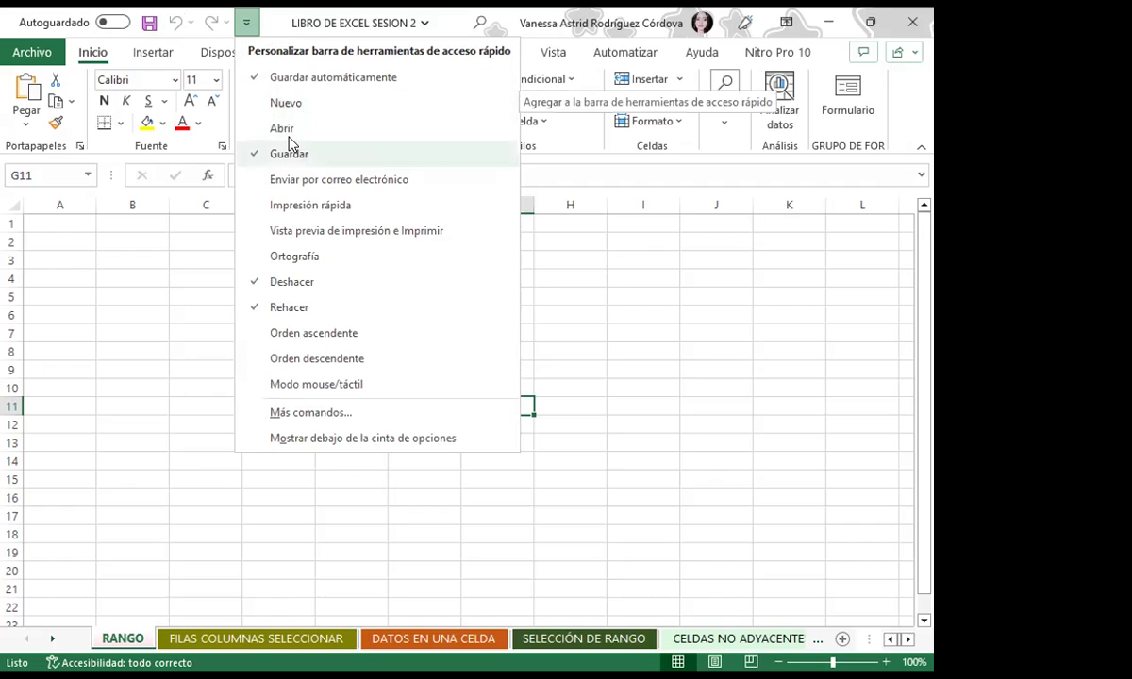
{"action": "left_click", "coordinate": [213, 258]}
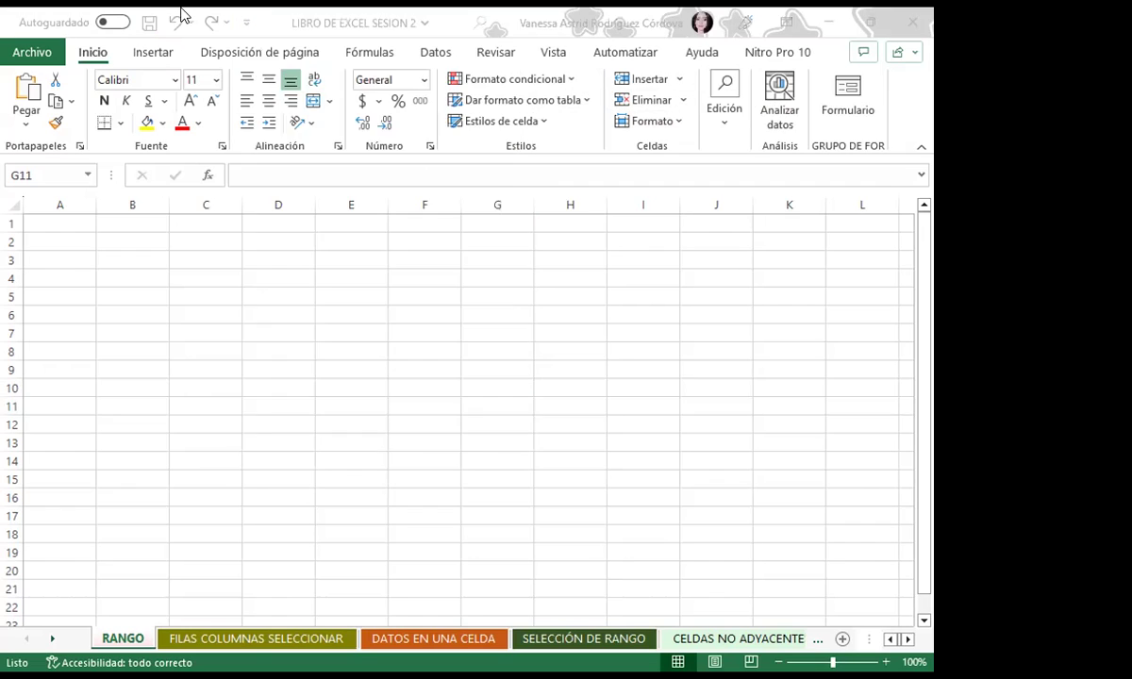
{"action": "left_click", "coordinate": [248, 25]}
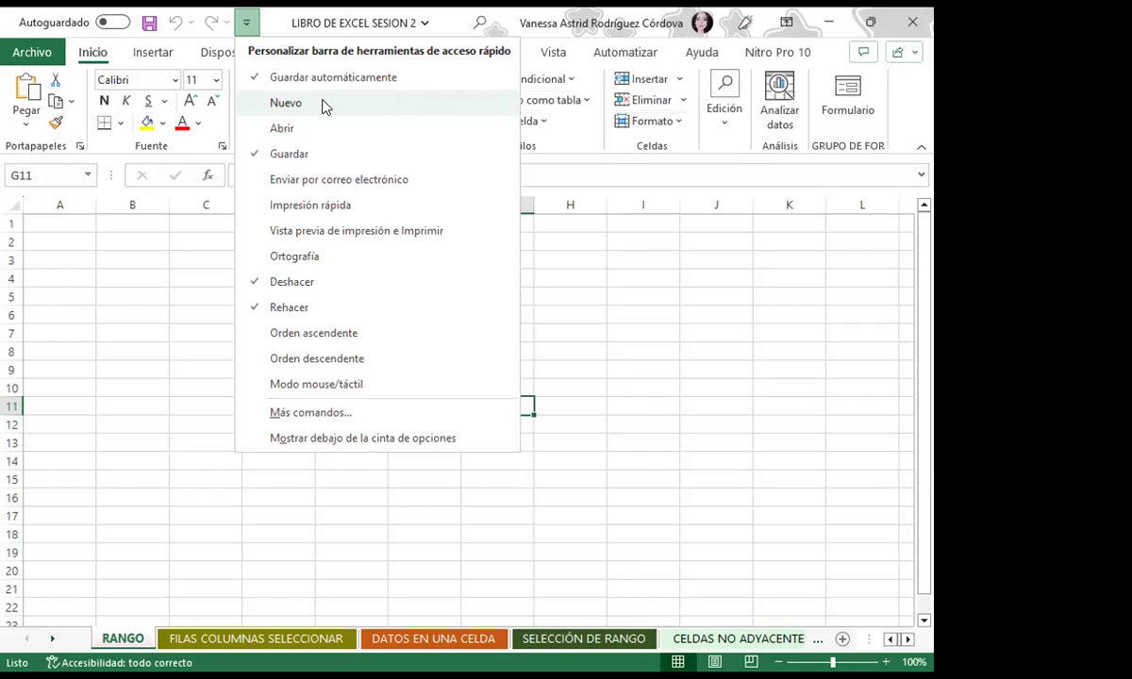
{"action": "left_click", "coordinate": [323, 106]}
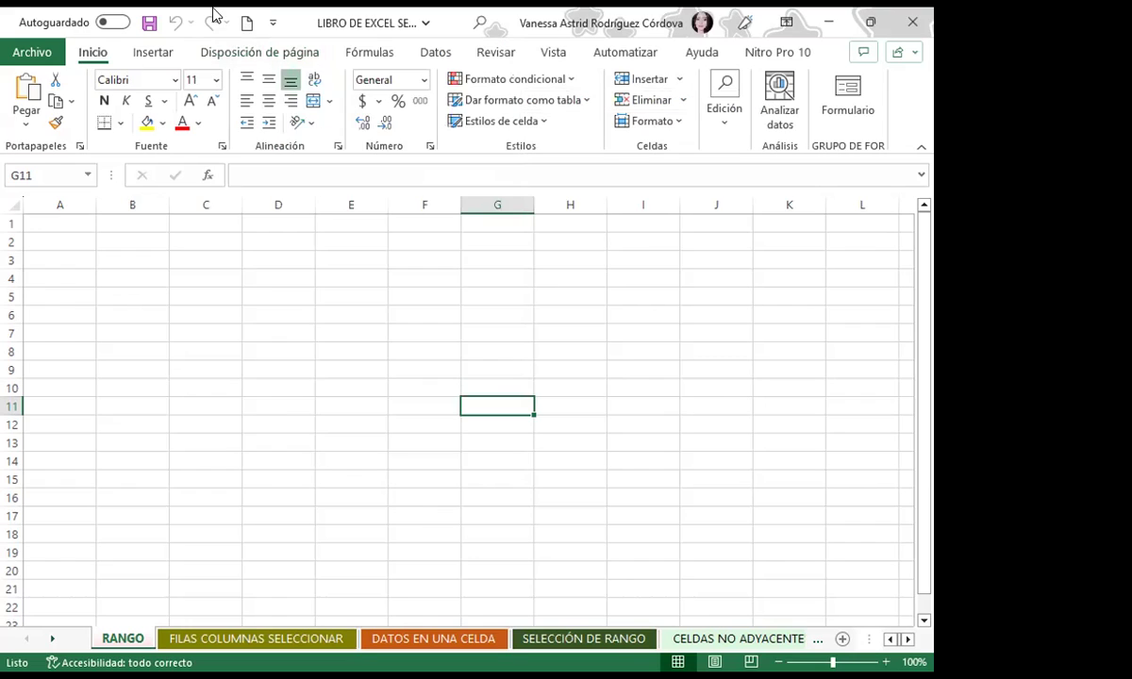
{"action": "left_click", "coordinate": [271, 23]}
{"action": "left_click", "coordinate": [315, 129]}
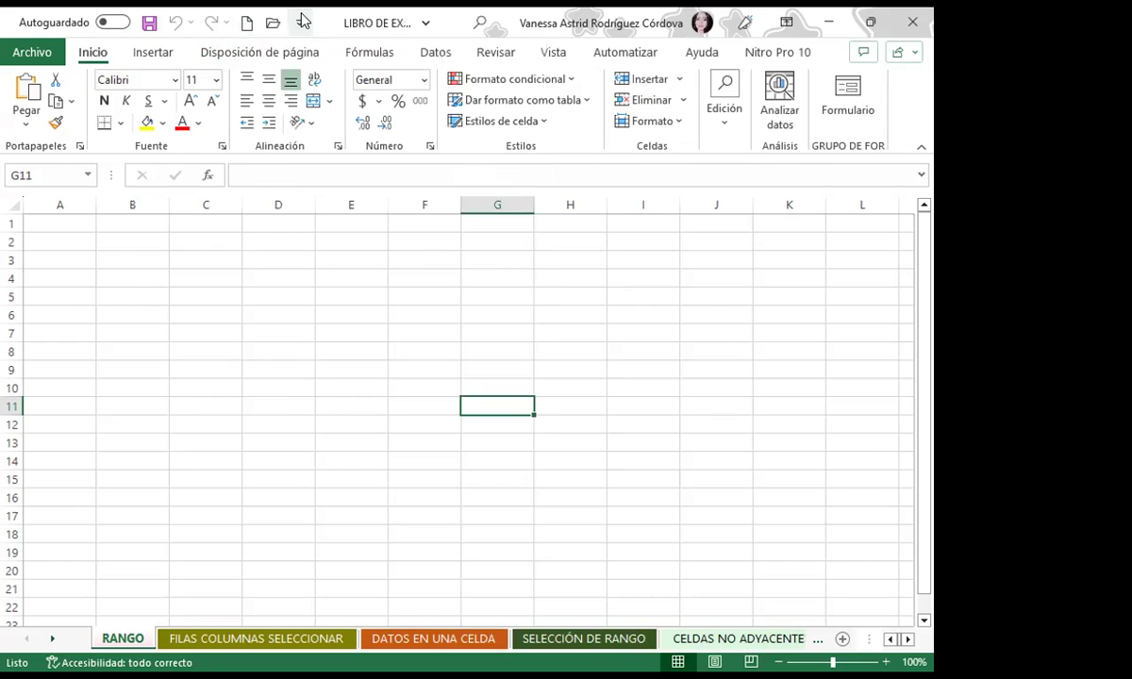
- Check 'Vista previa de impresión e Imprimir' in the quick access toolbar dropdown and confirm it was added
{"action": "left_click", "coordinate": [299, 22]}
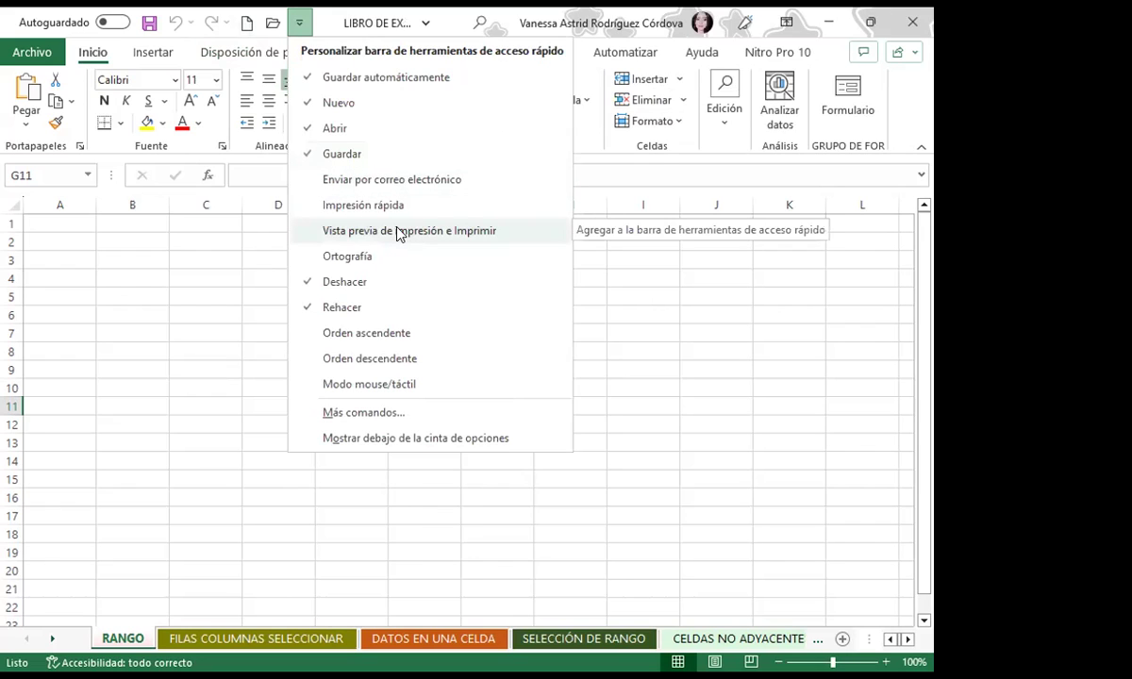
{"action": "left_click", "coordinate": [397, 231]}
{"action": "left_click", "coordinate": [325, 21]}
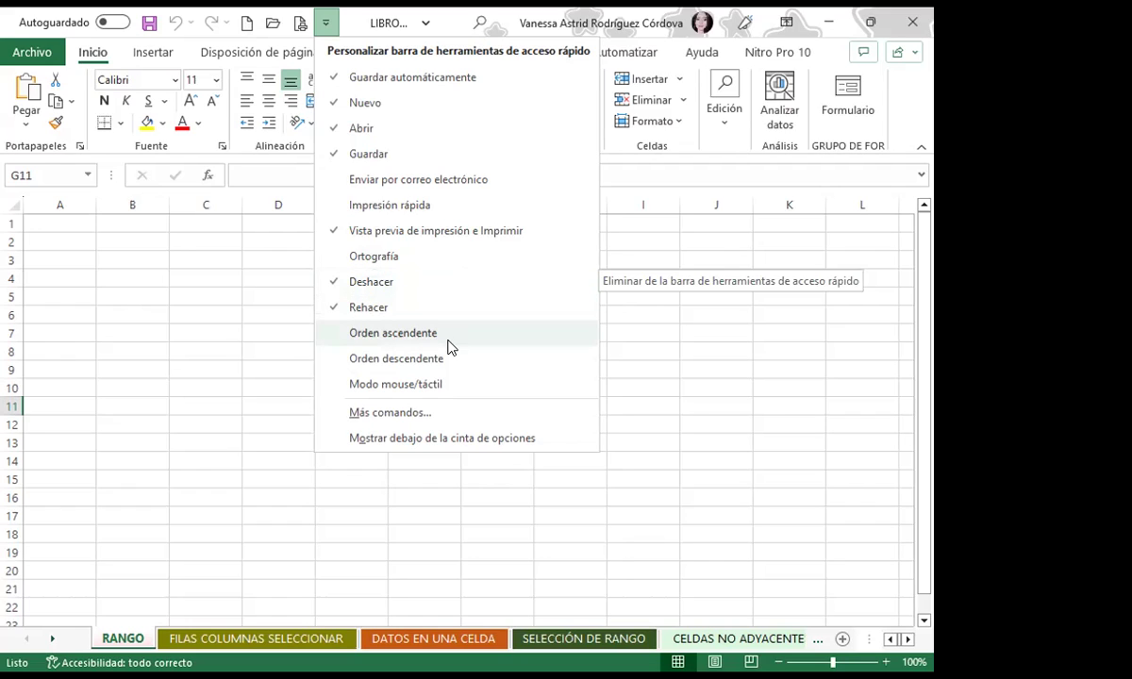
- Open the quick access toolbar page of Opciones de Excel and the 'Comandos disponibles en' list
{"action": "left_click", "coordinate": [406, 415]}
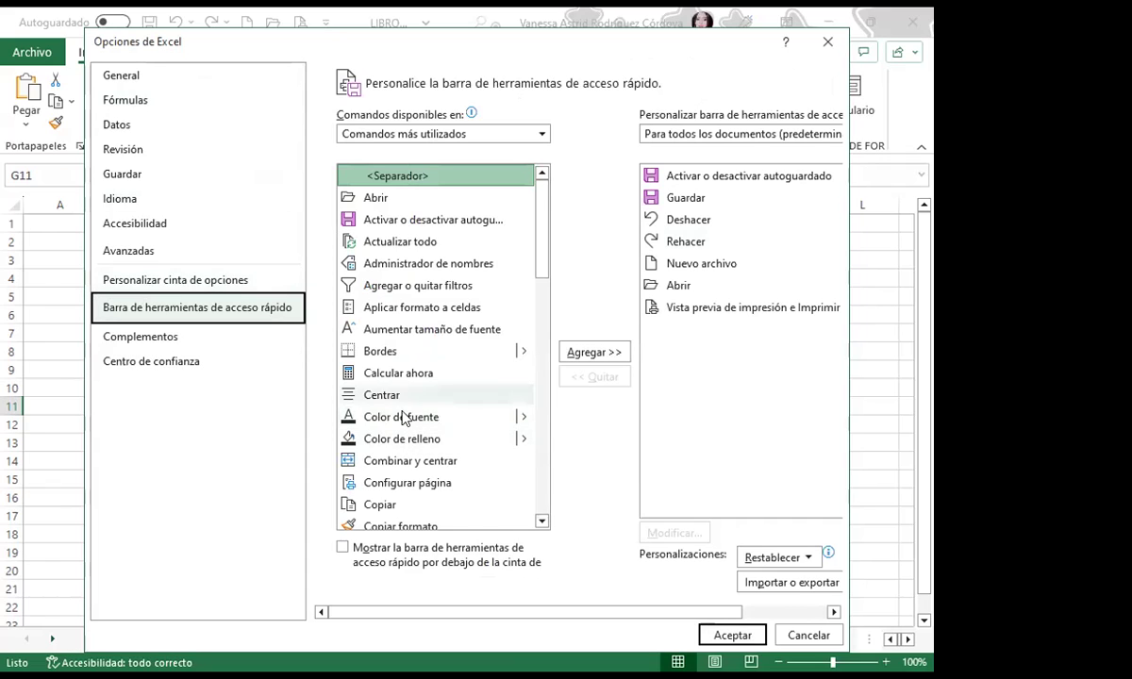
{"action": "left_click", "coordinate": [123, 282]}
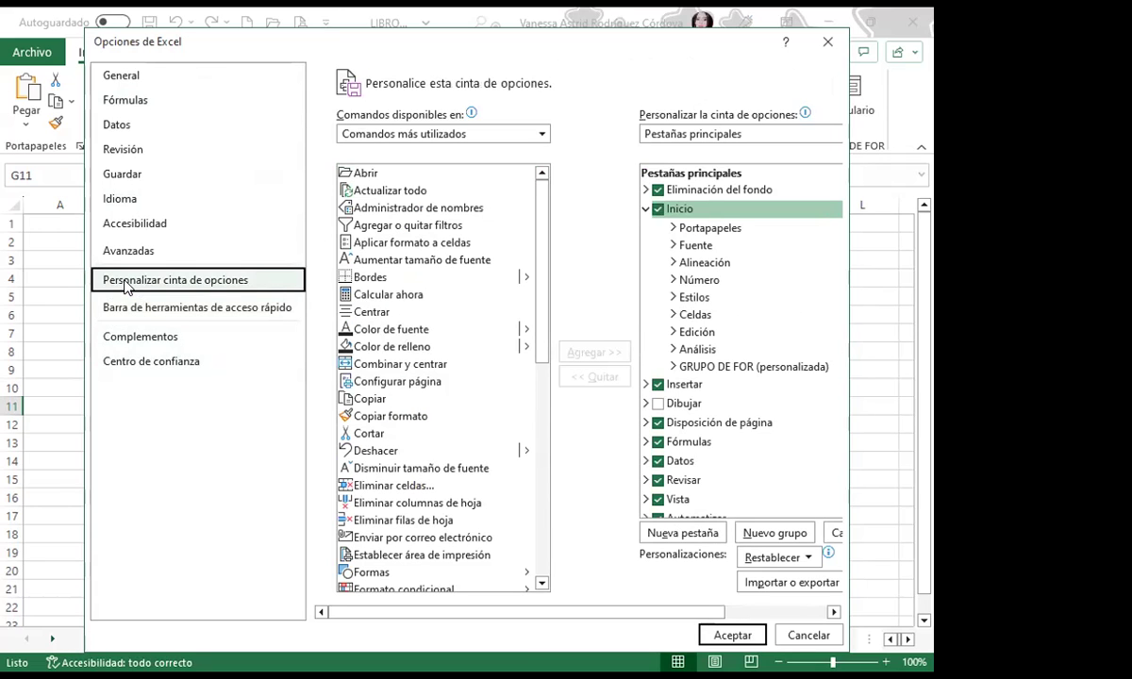
{"action": "left_click", "coordinate": [142, 311]}
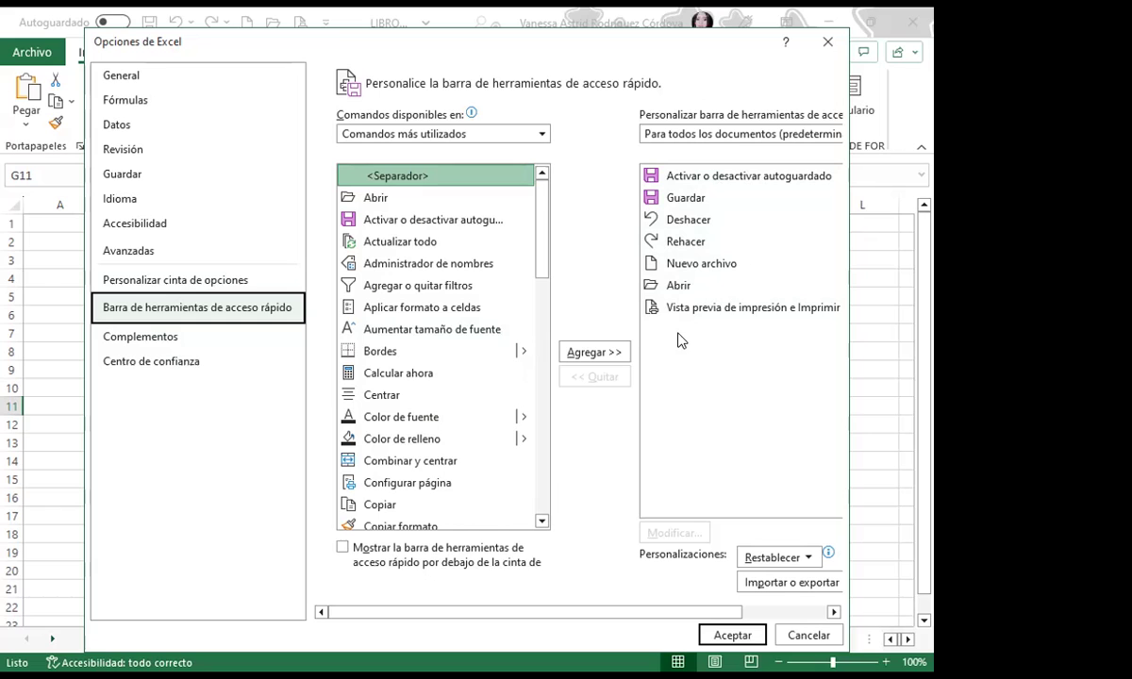
{"action": "left_click", "coordinate": [543, 135]}
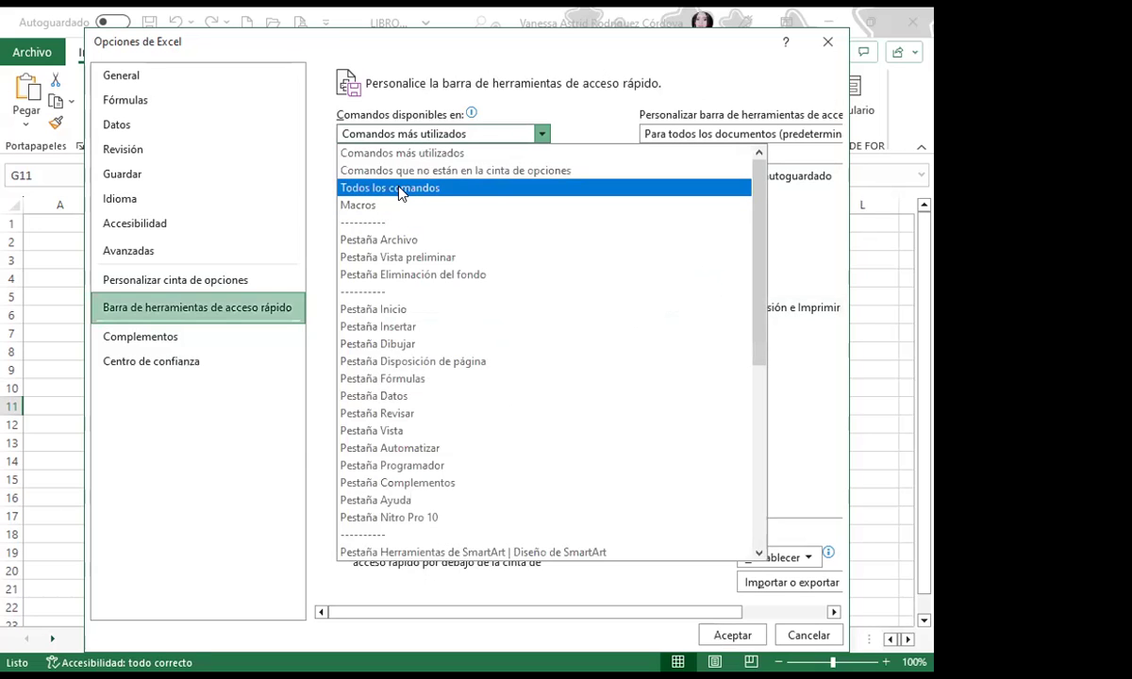
{"action": "key", "text": "Escape"}
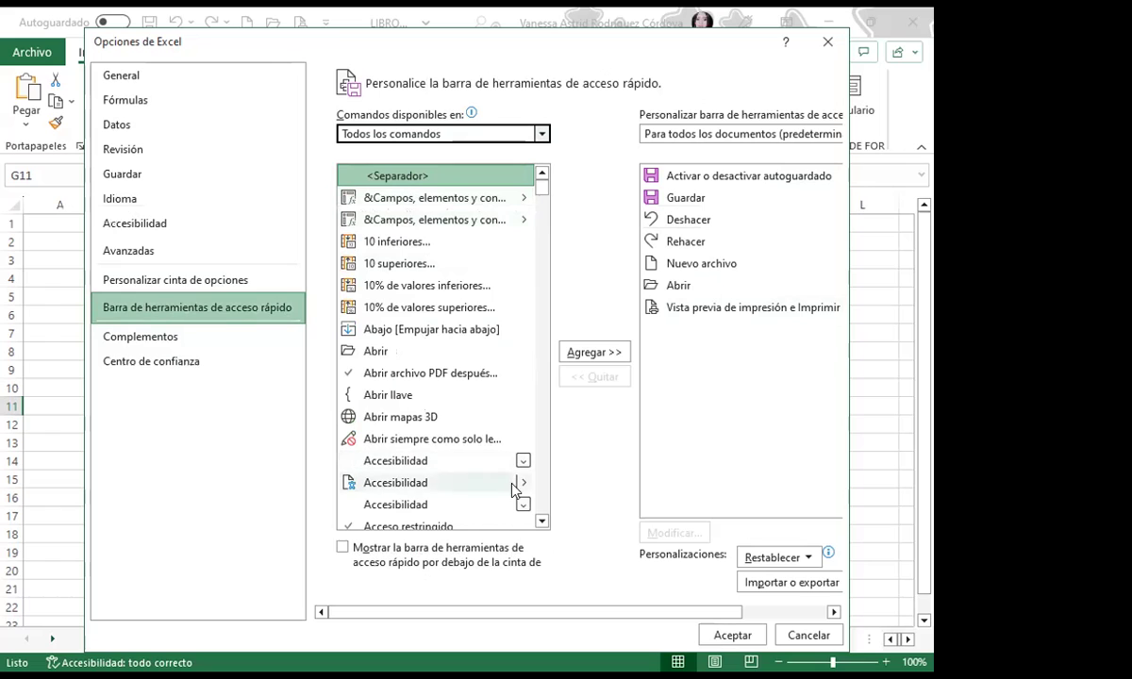
- Scroll through the full command list, then close Opciones de Excel without adding anything
{"action": "left_click", "coordinate": [542, 521]}
{"action": "left_click", "coordinate": [542, 523]}
{"action": "left_click", "coordinate": [543, 523]}
{"action": "left_click", "coordinate": [542, 524]}
{"action": "left_click", "coordinate": [543, 524]}
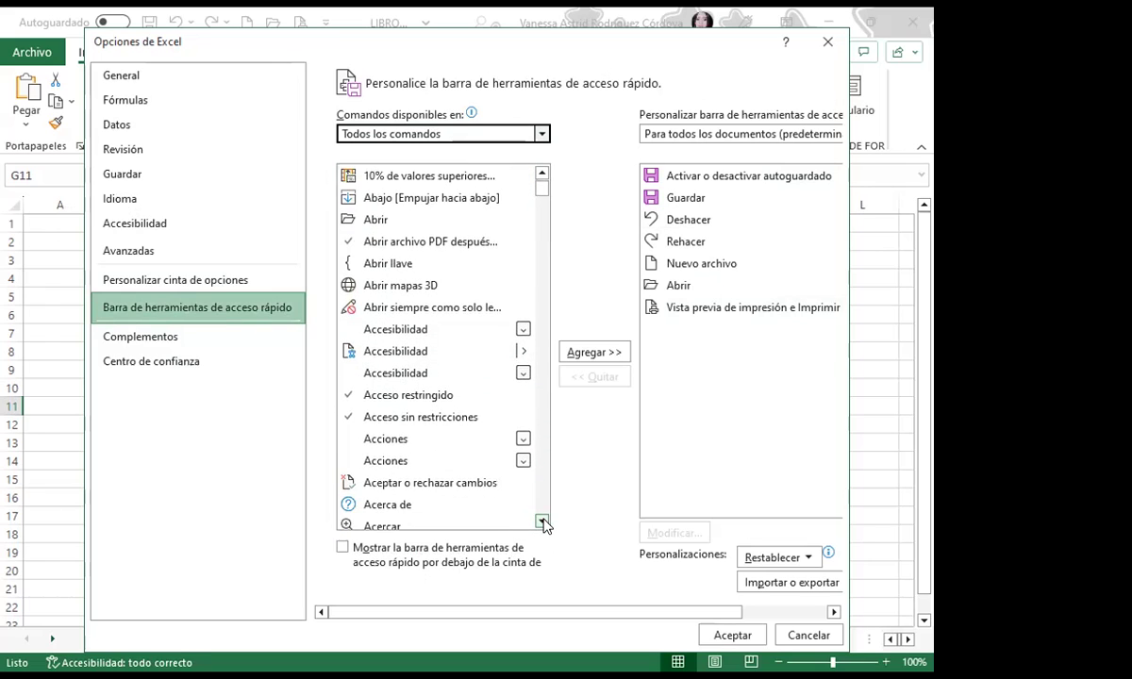
{"action": "left_click", "coordinate": [542, 523]}
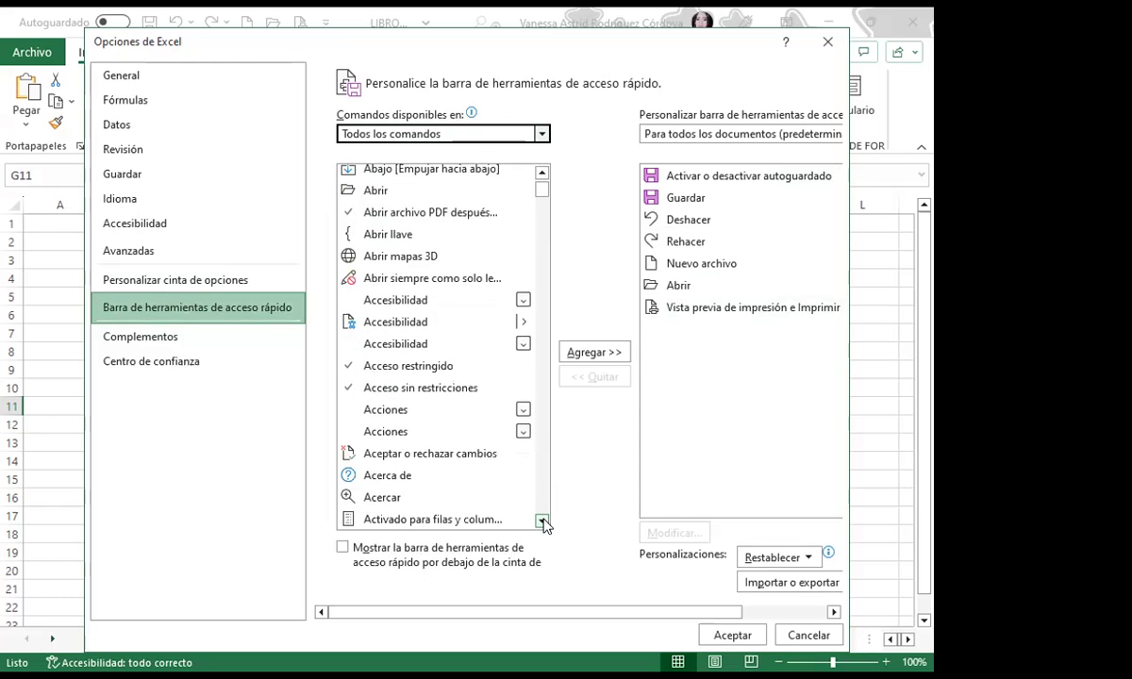
{"action": "left_click", "coordinate": [543, 522]}
{"action": "left_click", "coordinate": [542, 521]}
{"action": "left_click", "coordinate": [543, 522]}
{"action": "left_click", "coordinate": [543, 522]}
{"action": "left_click", "coordinate": [542, 522]}
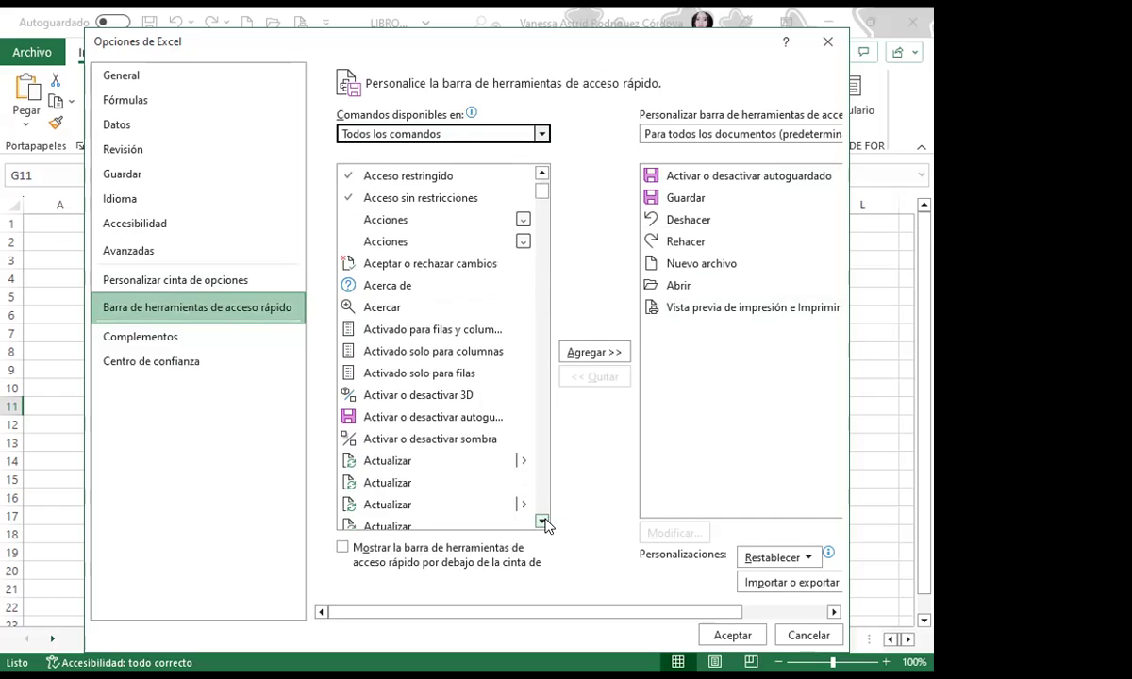
{"action": "left_click", "coordinate": [542, 521]}
{"action": "left_click", "coordinate": [542, 521]}
{"action": "left_click", "coordinate": [542, 521]}
{"action": "left_click", "coordinate": [542, 522]}
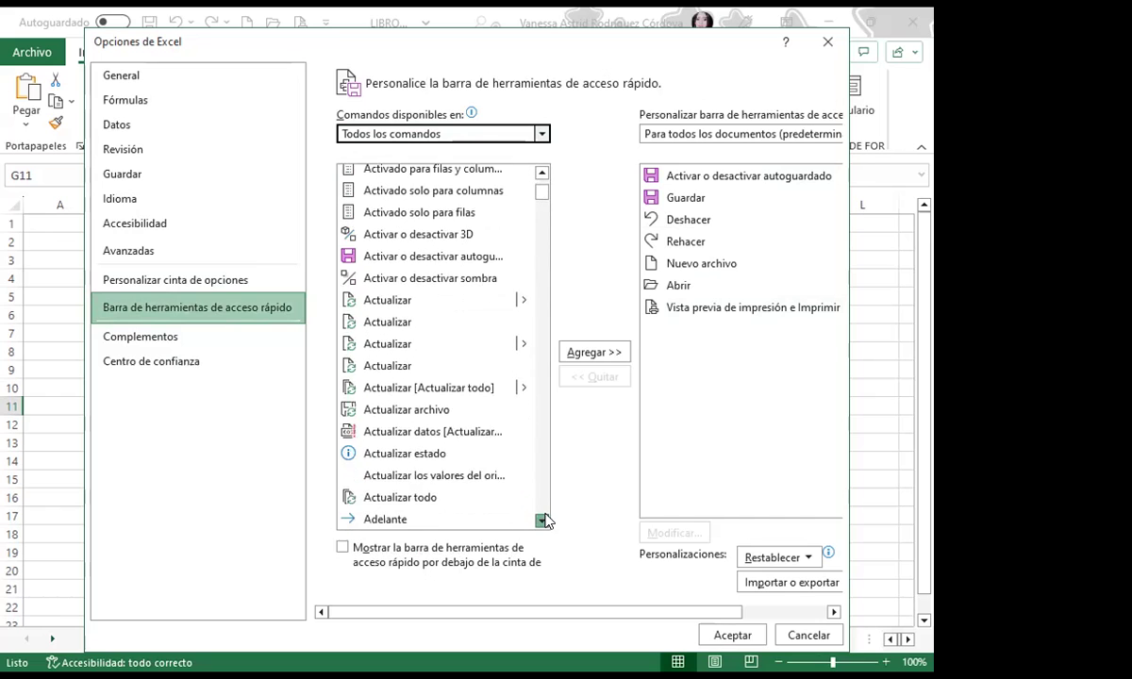
{"action": "left_click", "coordinate": [542, 522]}
{"action": "left_click", "coordinate": [543, 521]}
{"action": "left_click", "coordinate": [542, 521]}
{"action": "left_click", "coordinate": [542, 522]}
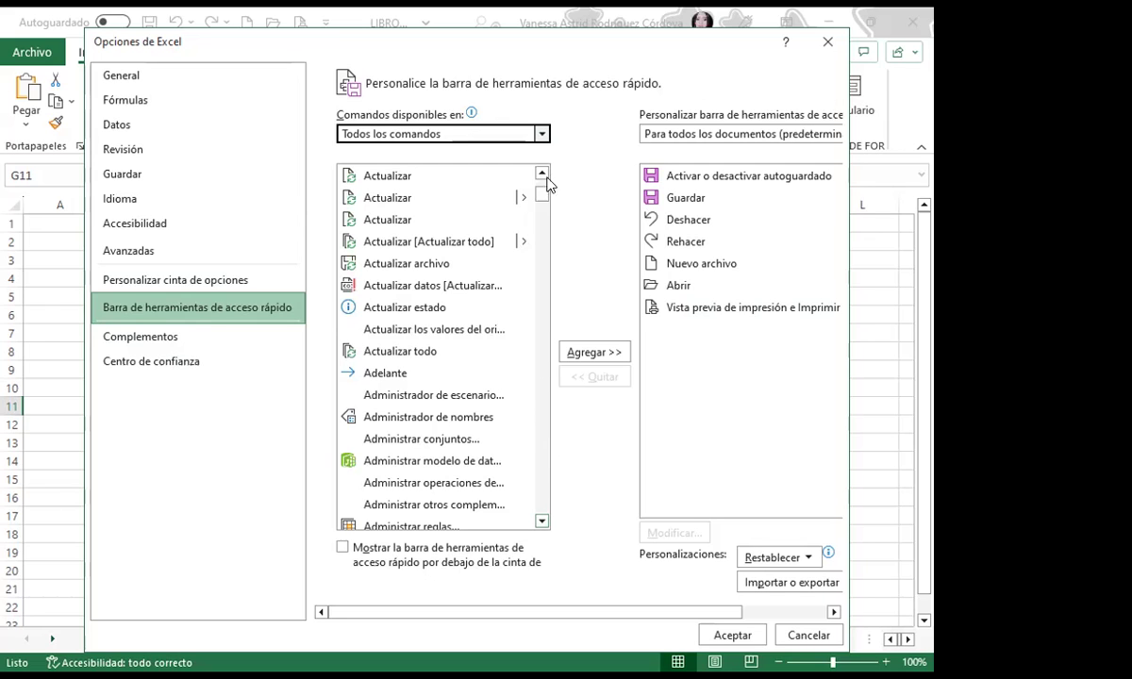
{"action": "left_click_drag", "start_coordinate": [544, 194], "coordinate": [542, 249]}
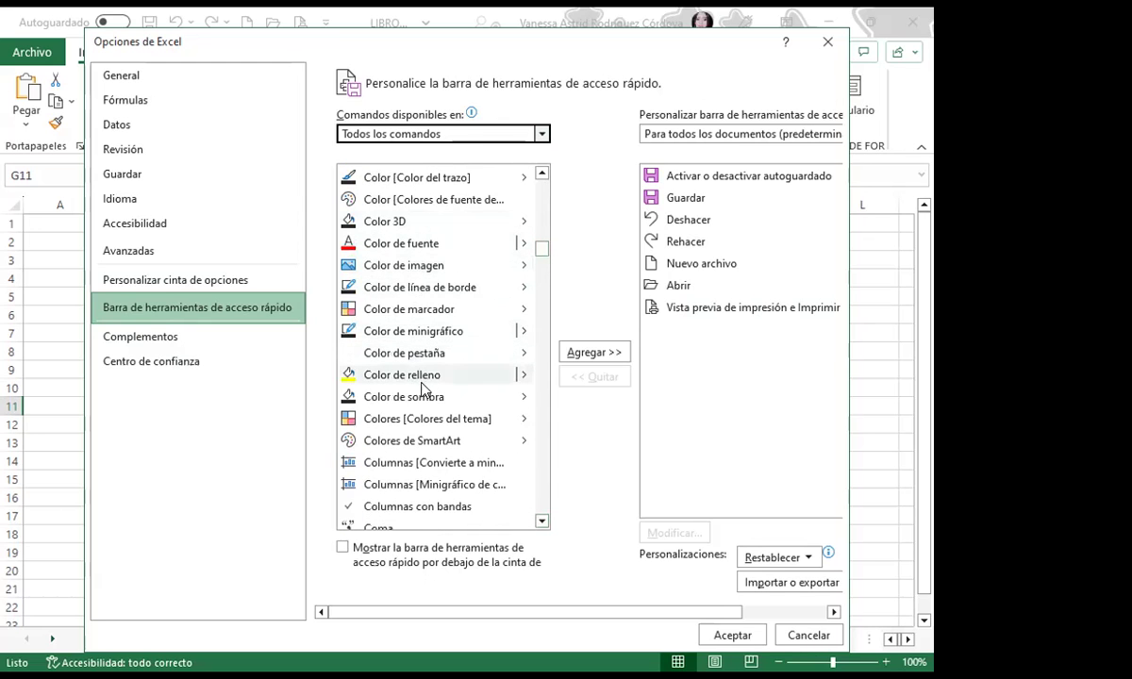
{"action": "scroll", "coordinate": [423, 428], "scroll_direction": "down", "scroll_amount": 1}
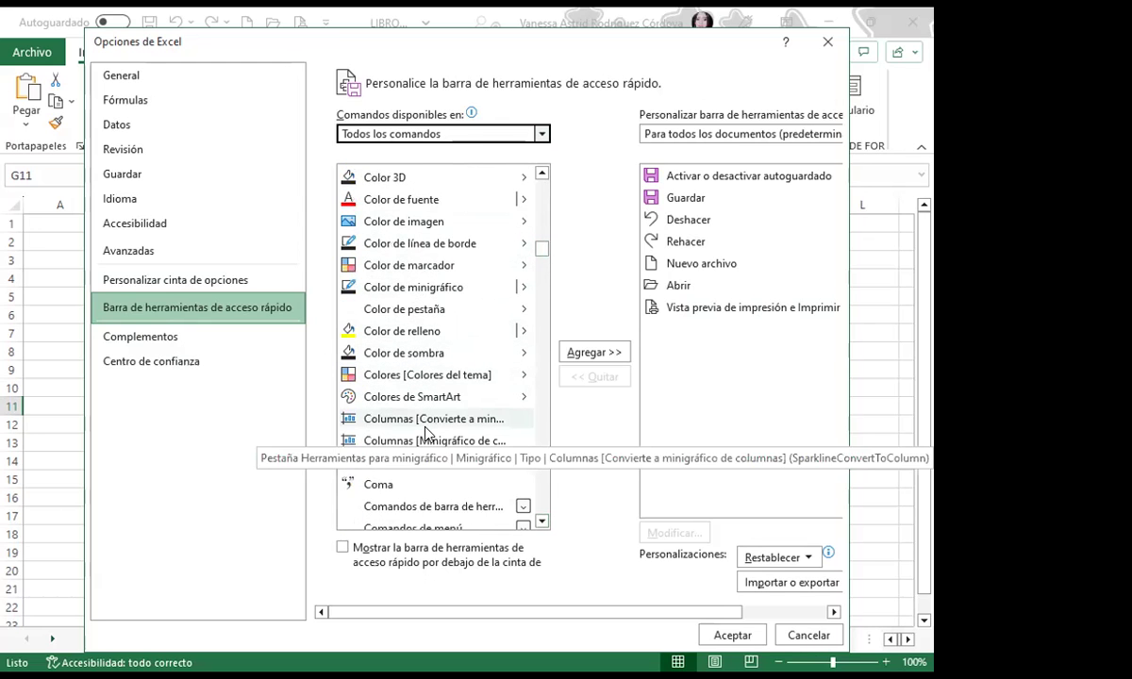
{"action": "scroll", "coordinate": [425, 406], "scroll_direction": "up", "scroll_amount": 1}
{"action": "scroll", "coordinate": [421, 368], "scroll_direction": "up", "scroll_amount": 8}
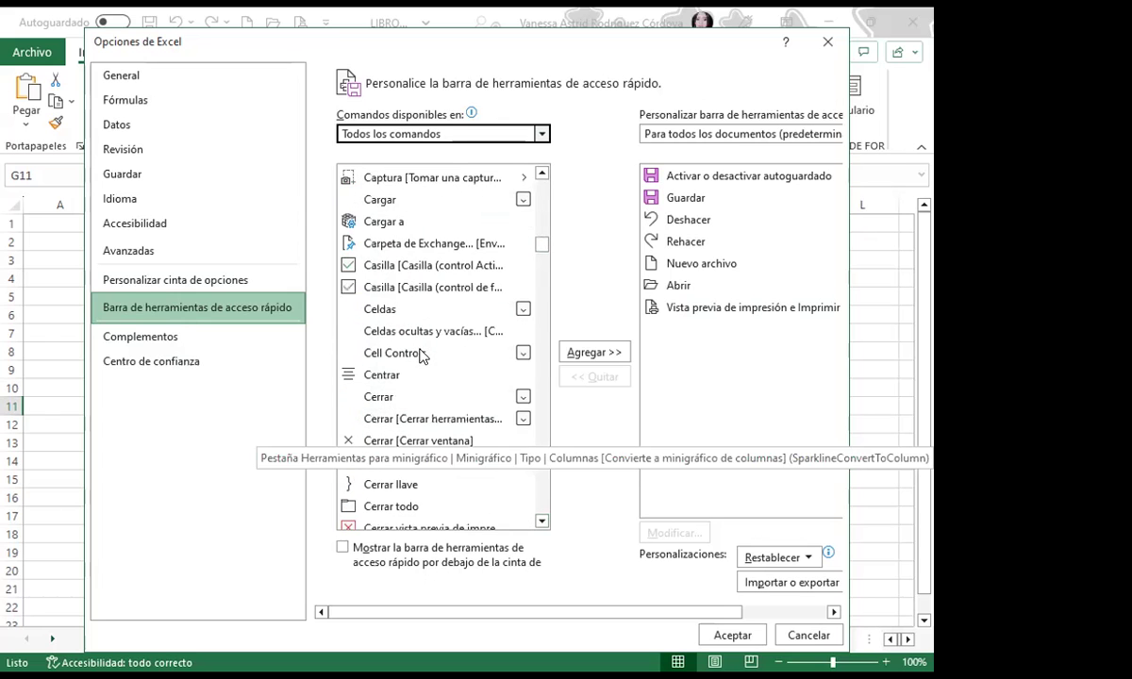
{"action": "scroll", "coordinate": [420, 354], "scroll_direction": "up", "scroll_amount": 6}
{"action": "scroll", "coordinate": [420, 354], "scroll_direction": "up", "scroll_amount": 3}
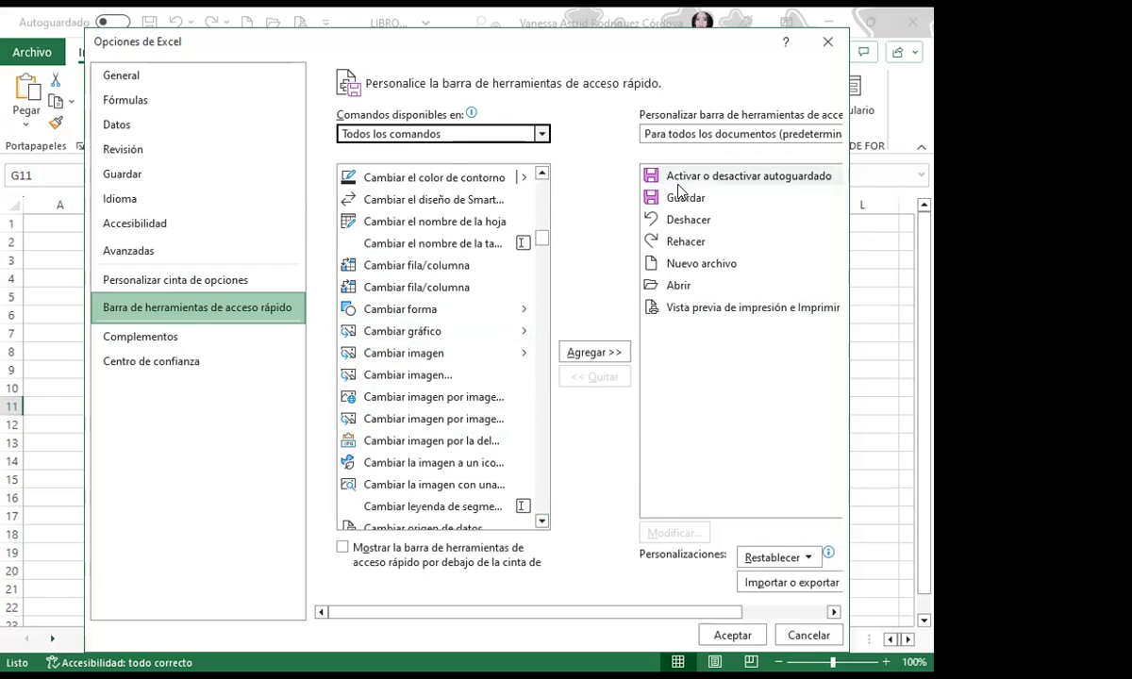
{"action": "left_click", "coordinate": [828, 45]}
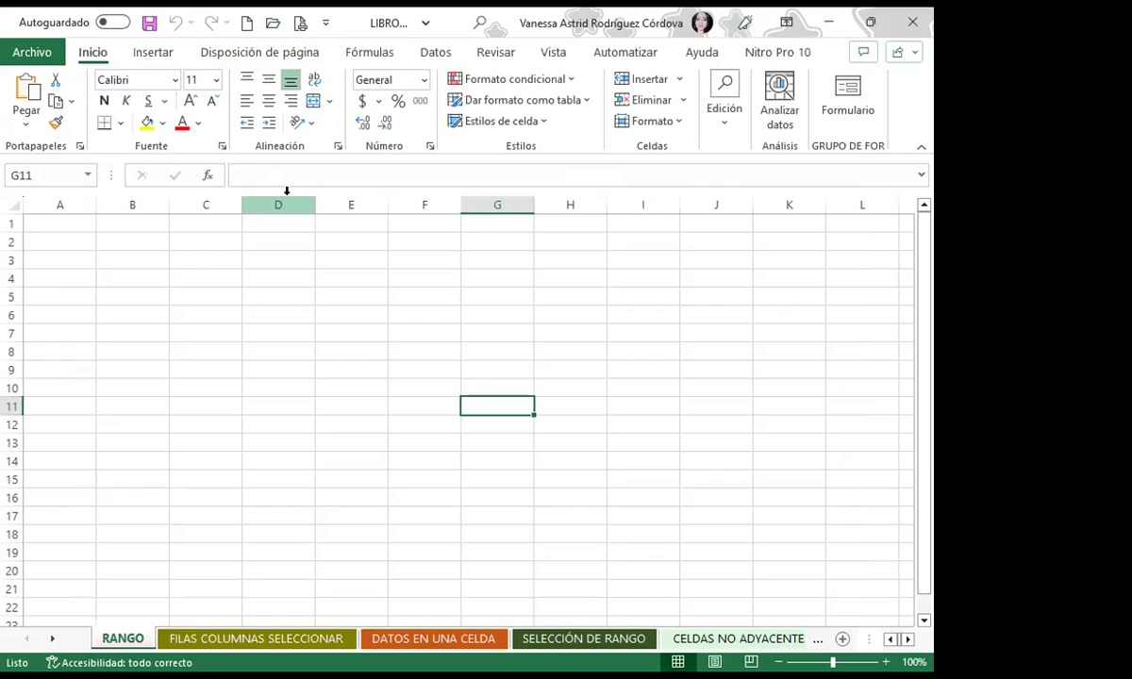
- Add the Captura command from Insertar > Ilustraciones to the quick access toolbar
{"action": "left_click", "coordinate": [152, 57]}
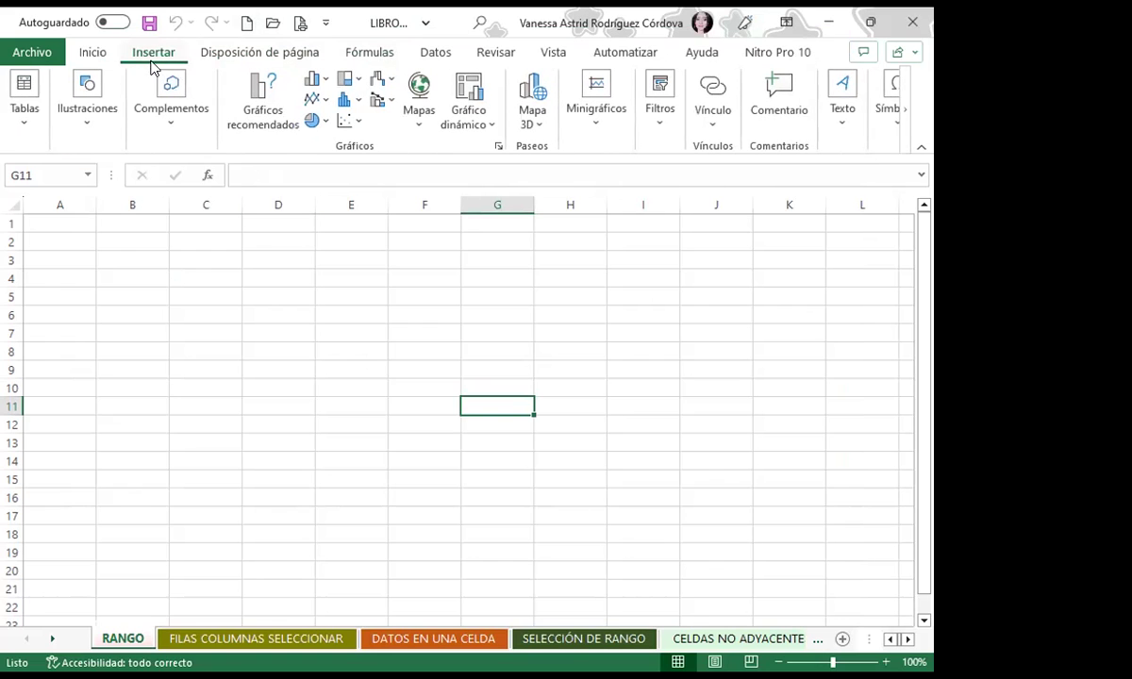
{"action": "left_click", "coordinate": [171, 125]}
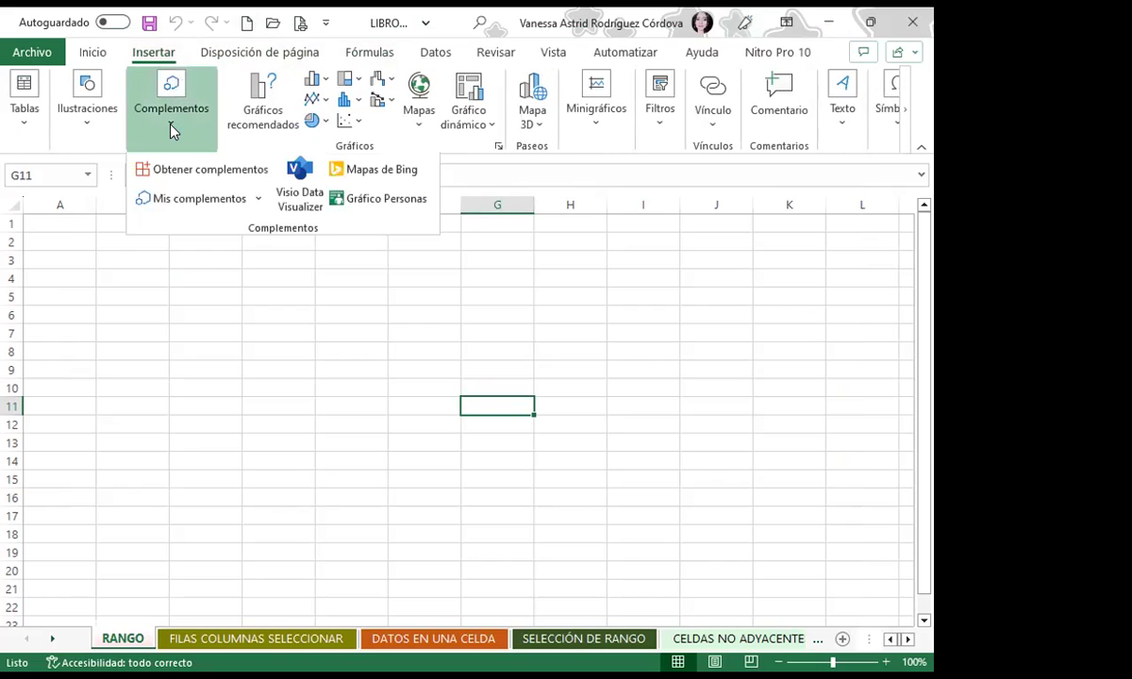
{"action": "left_click", "coordinate": [90, 124]}
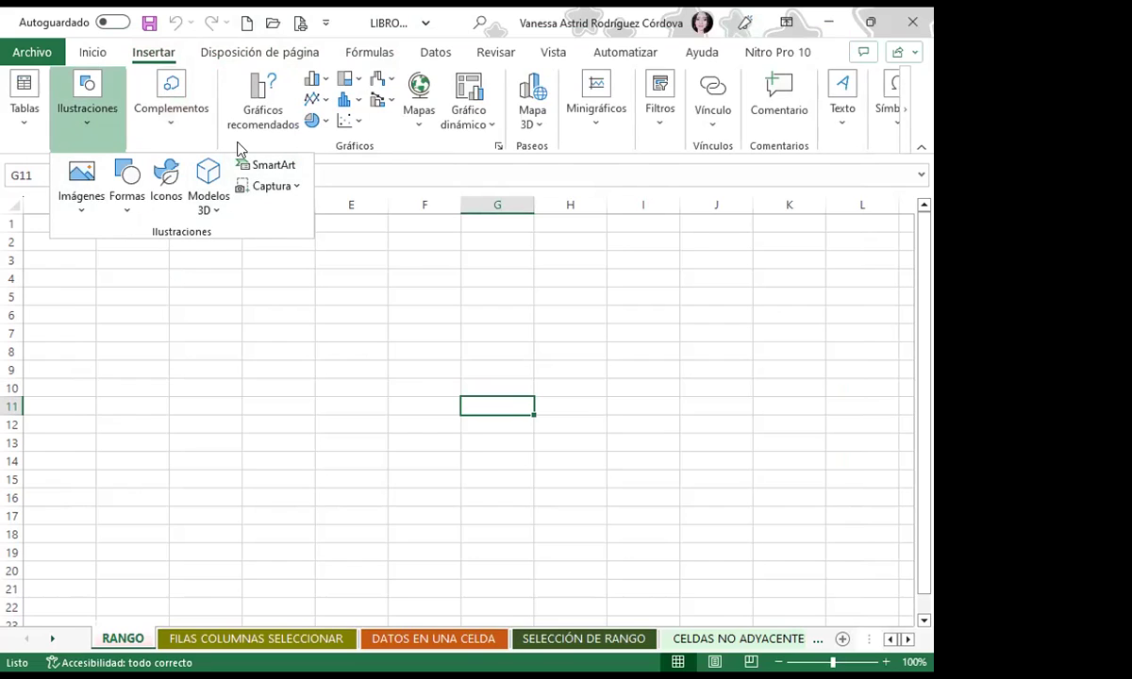
{"action": "right_click", "coordinate": [271, 193]}
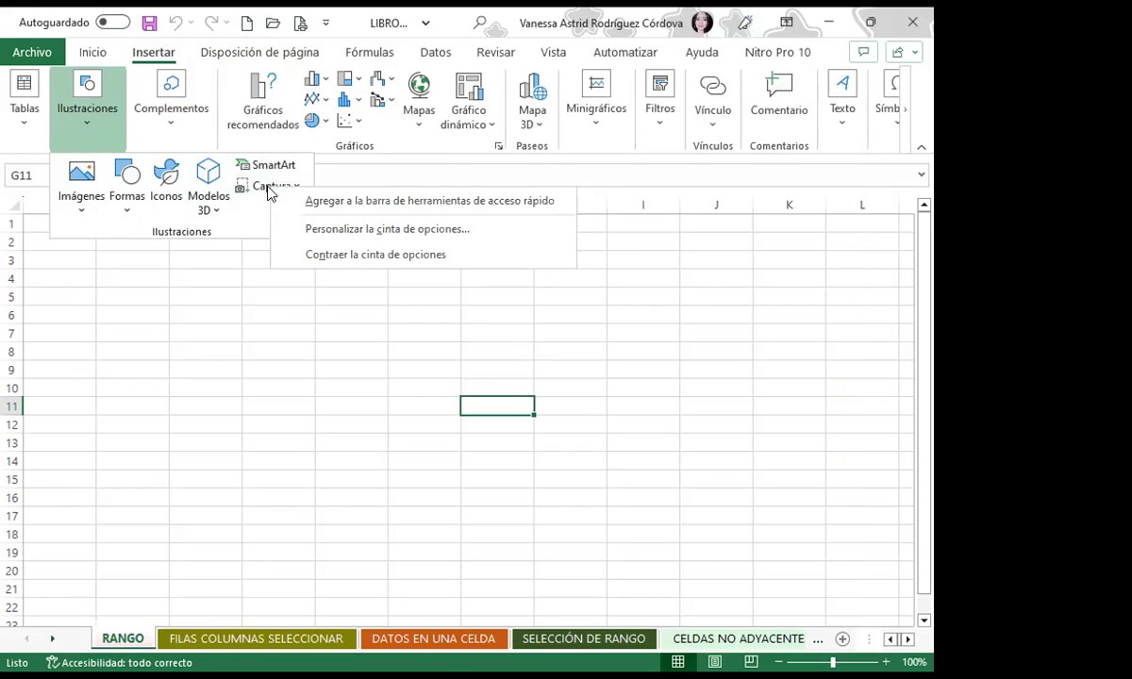
{"action": "left_click", "coordinate": [339, 205]}
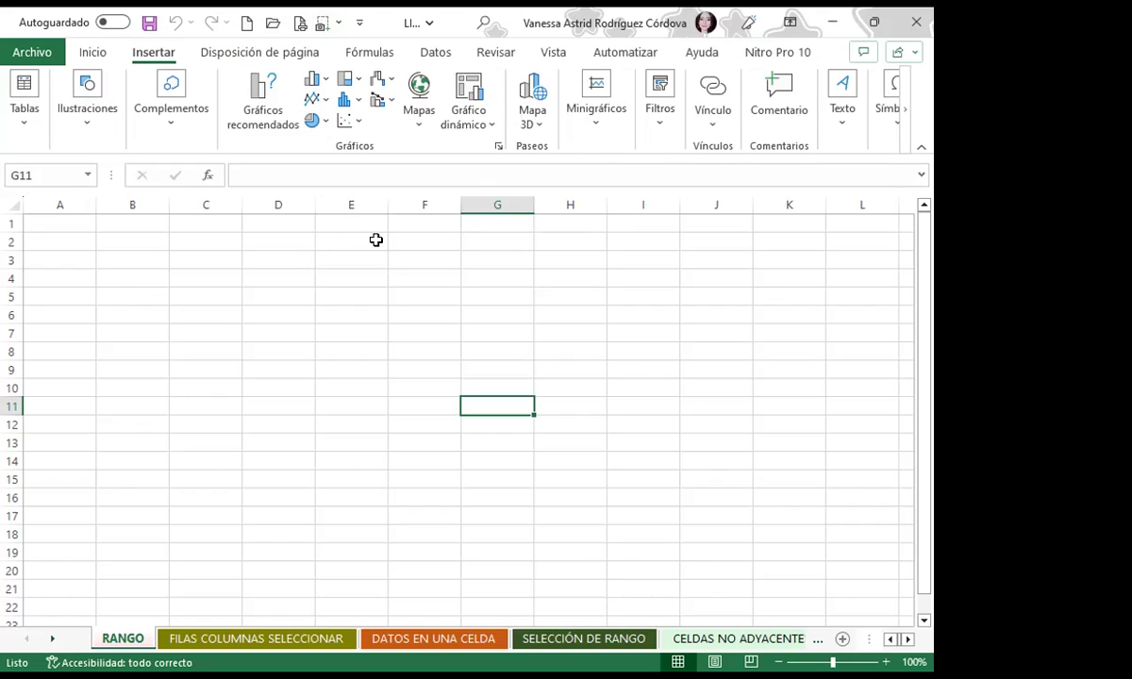
- Add the column chart command to the quick access toolbar and view its overflow commands
{"action": "right_click", "coordinate": [307, 85]}
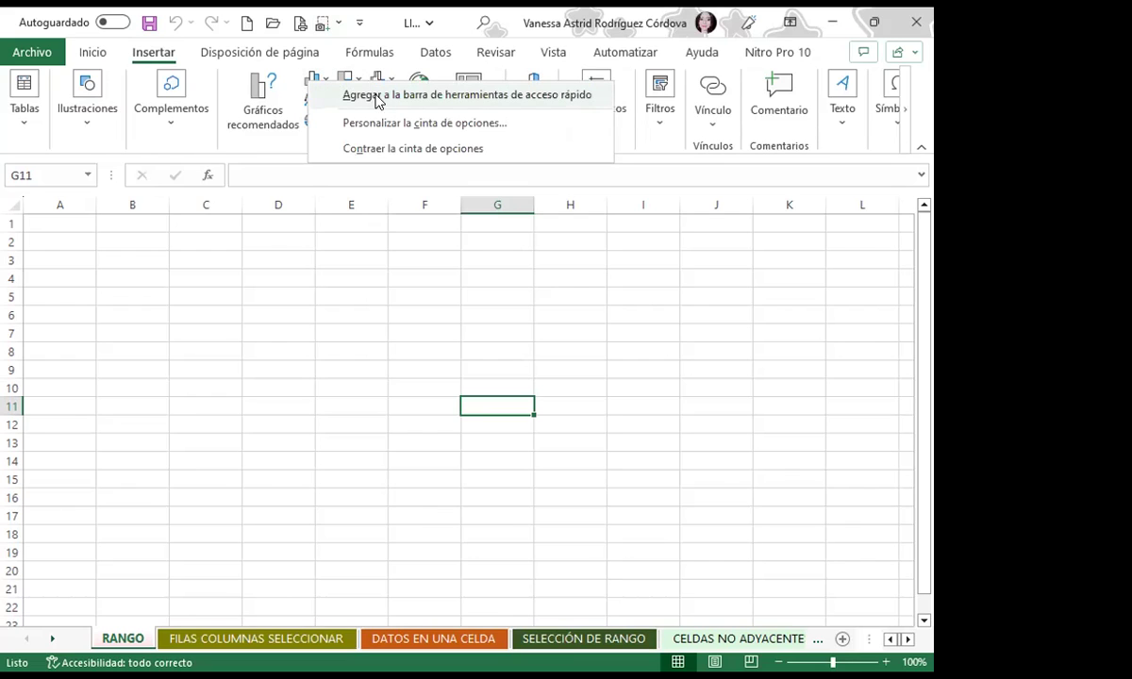
{"action": "left_click", "coordinate": [375, 96]}
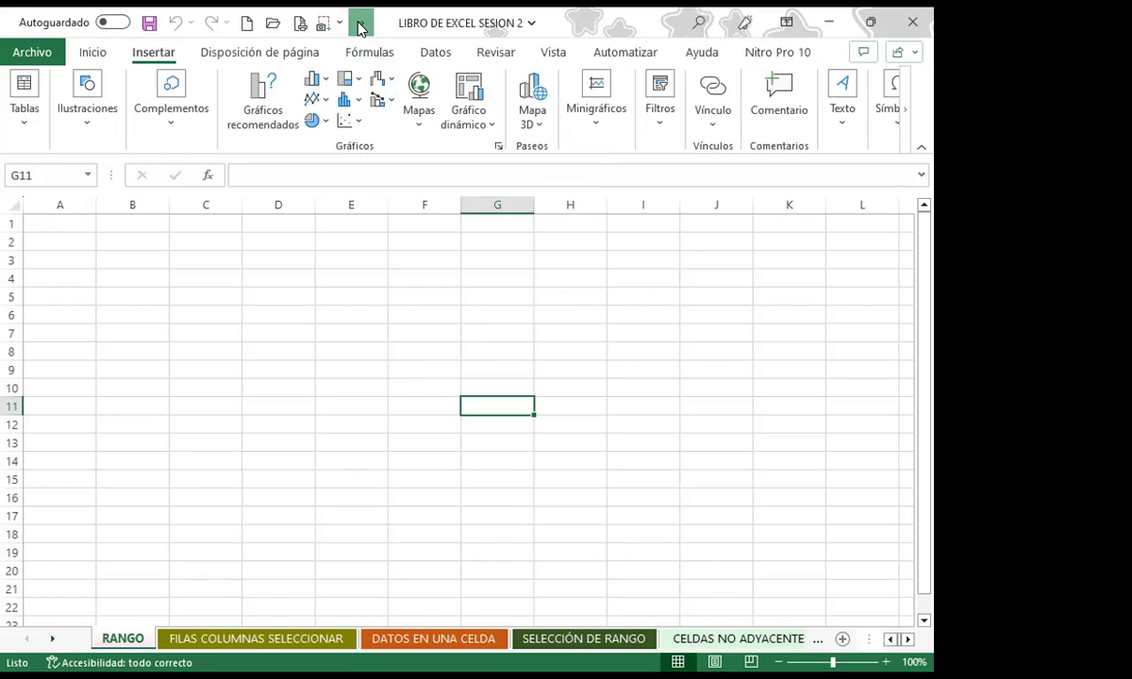
{"action": "left_click", "coordinate": [359, 29]}
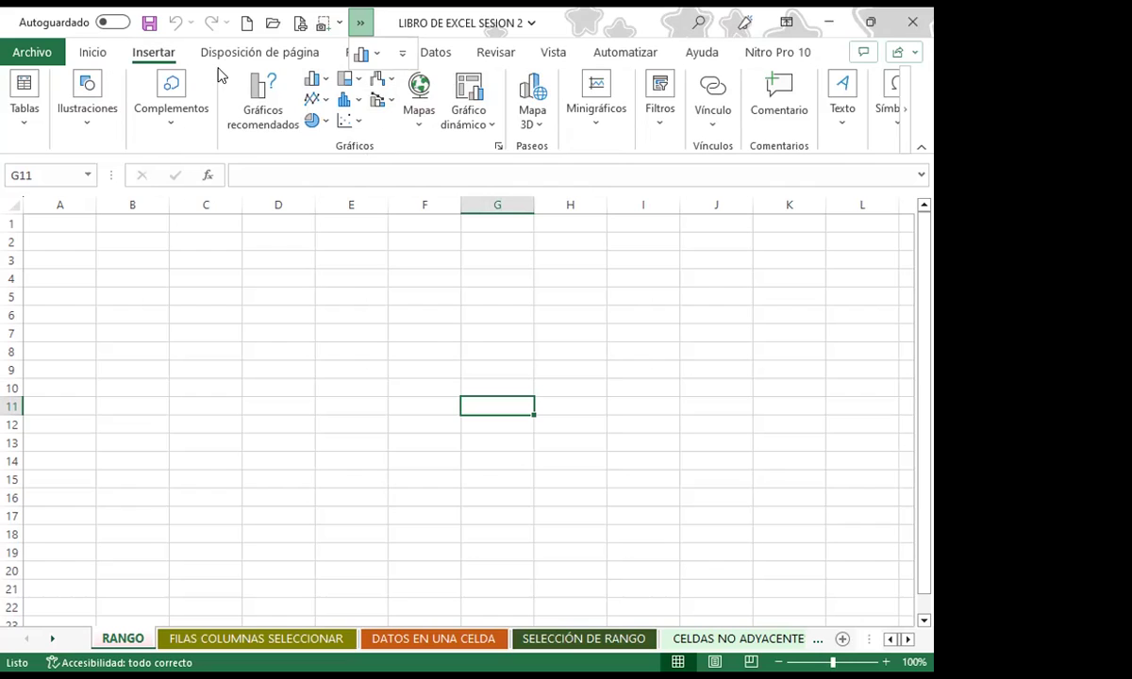
- Add the merge cells command from Inicio to the quick access toolbar
{"action": "left_click", "coordinate": [91, 55]}
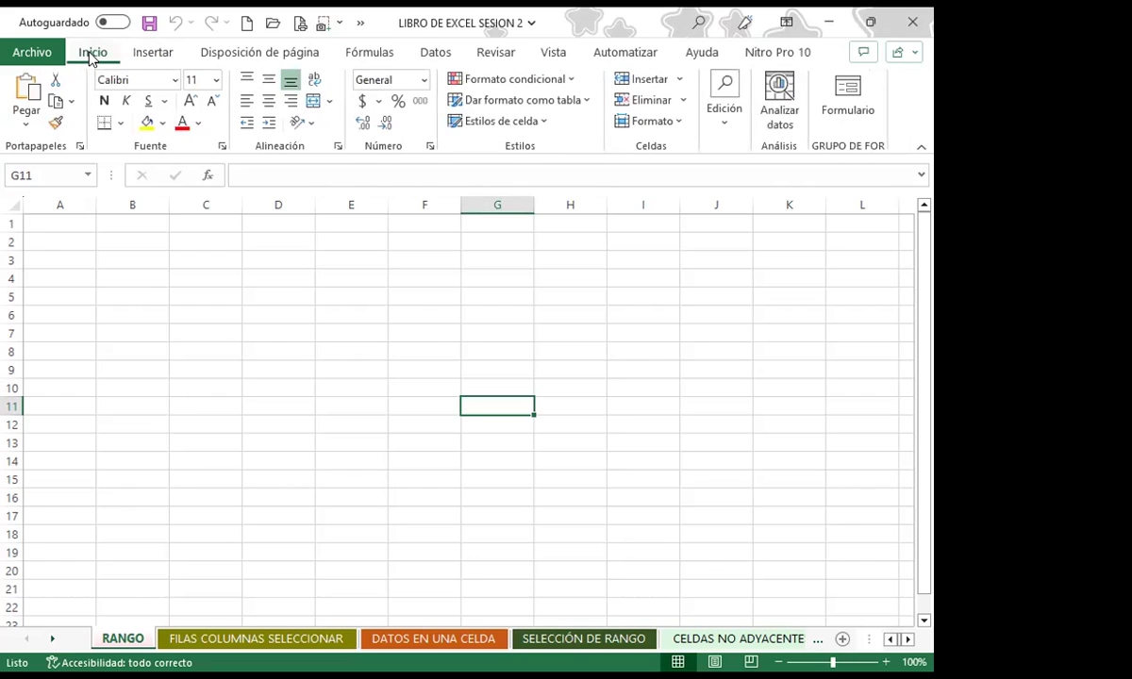
{"action": "right_click", "coordinate": [314, 102]}
{"action": "left_click", "coordinate": [355, 111]}
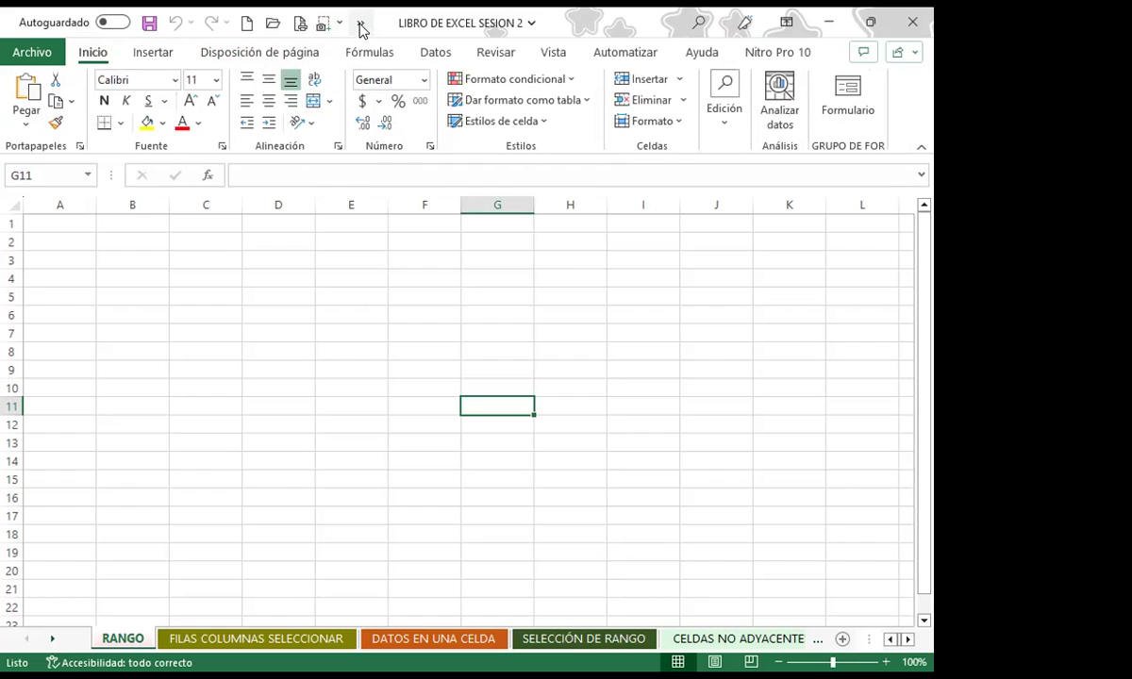
{"action": "left_click", "coordinate": [362, 26]}
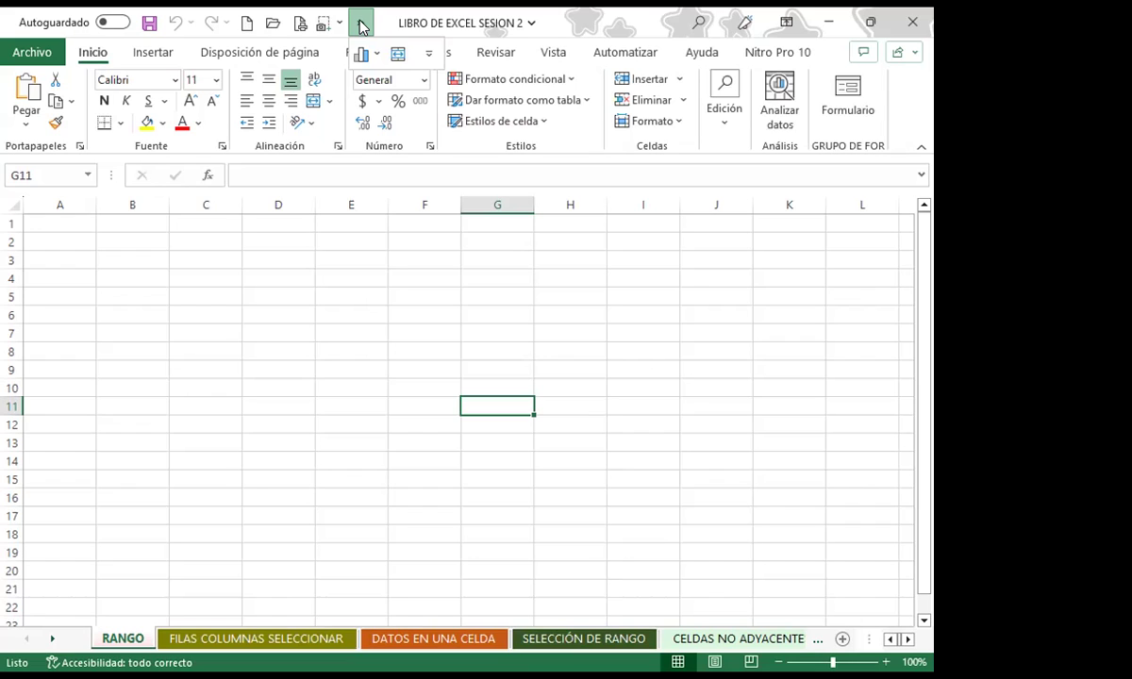
- Move through the Revisar and Vista tabs, ending on Datos with Ordenar and Filtro
{"action": "left_click", "coordinate": [497, 54]}
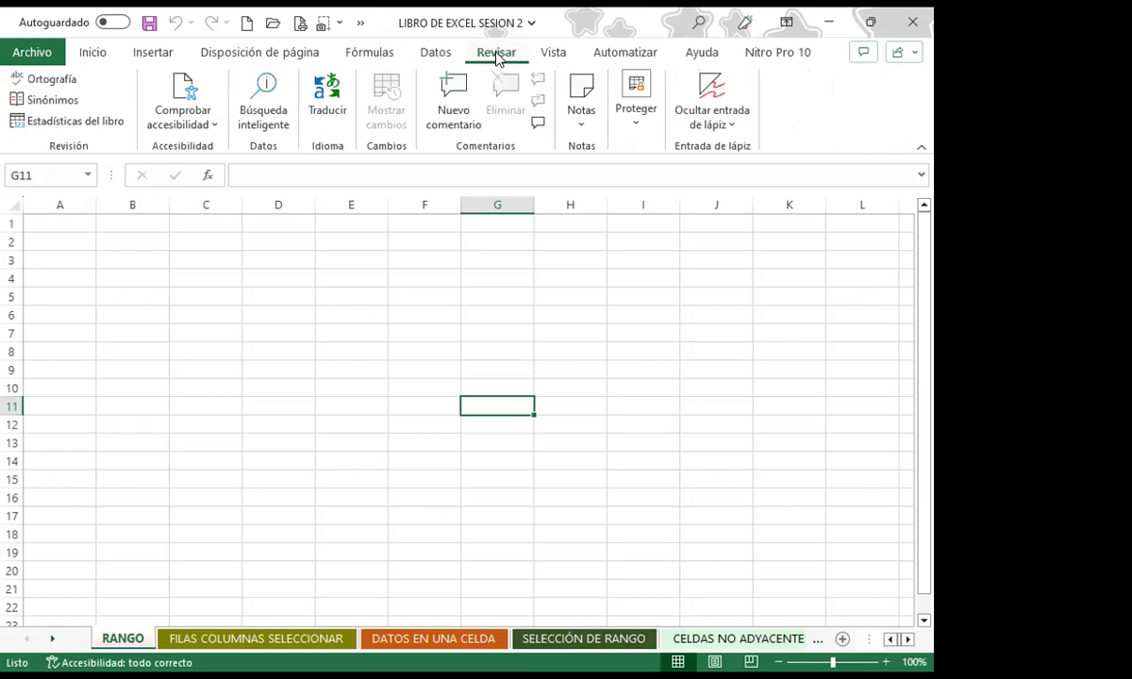
{"action": "left_click", "coordinate": [556, 54]}
{"action": "left_click", "coordinate": [423, 60]}
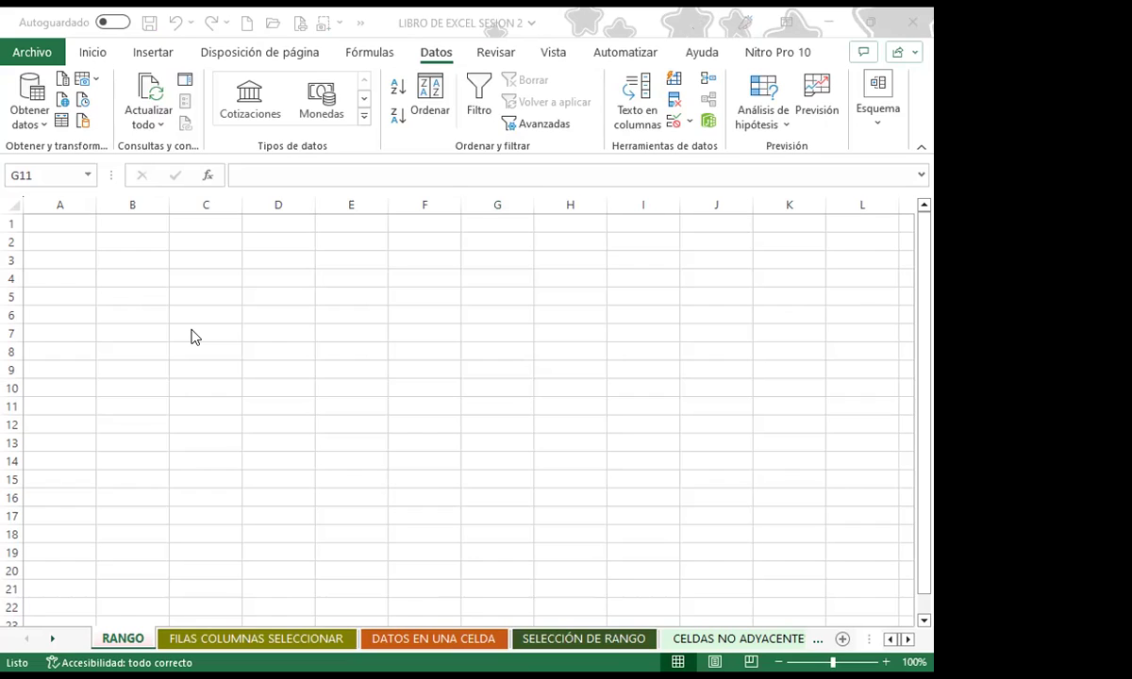
- Select the block A1:E16 on the RANGO sheet, then type HOLA in A1 and erase it
{"action": "left_click", "coordinate": [136, 425]}
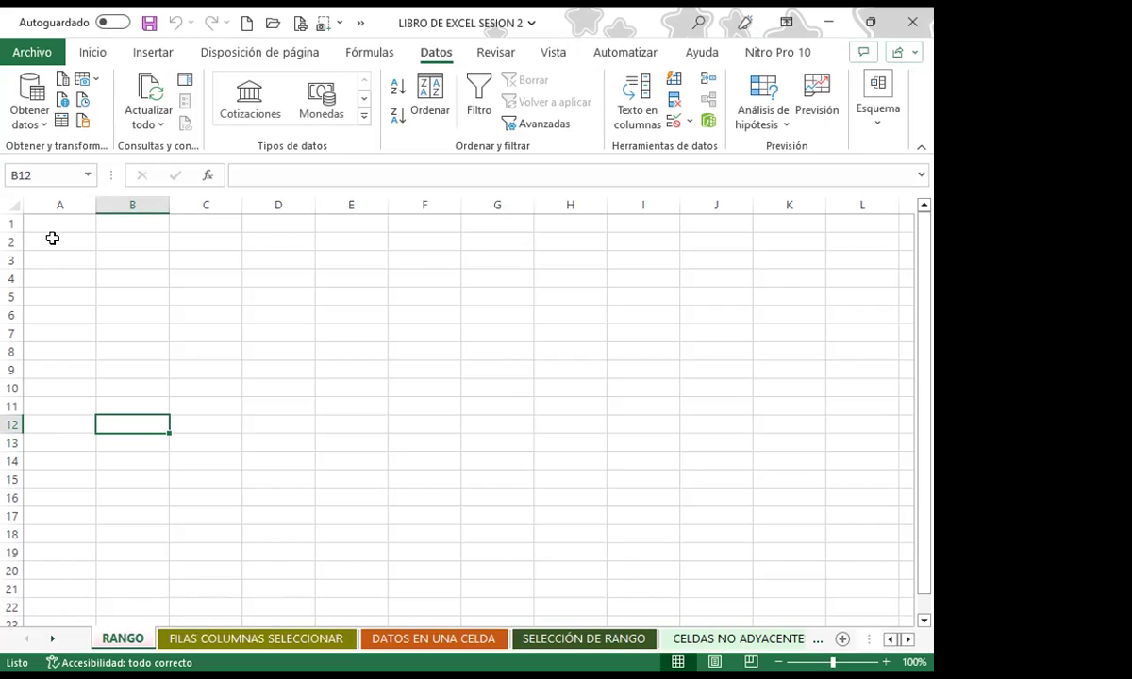
{"action": "mouse_move", "coordinate": [50, 223]}
{"action": "left_mouse_down"}
{"action": "mouse_move", "coordinate": [231, 262]}
{"action": "mouse_move", "coordinate": [420, 393]}
{"action": "left_mouse_up"}
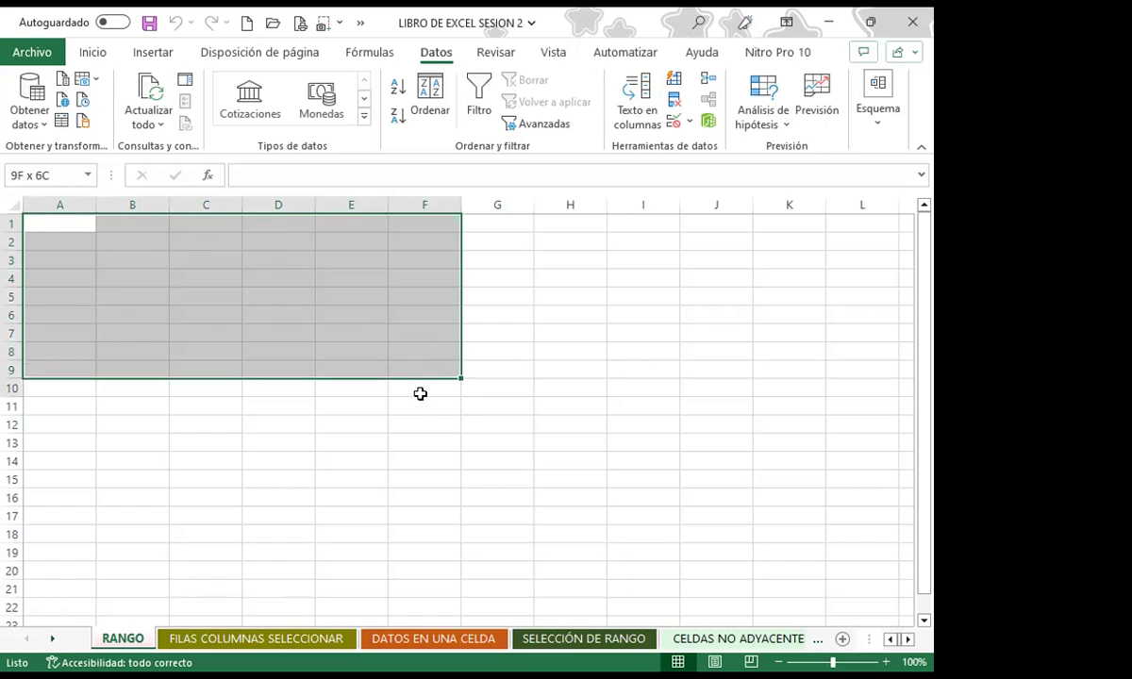
{"action": "left_click_drag", "start_coordinate": [420, 393], "coordinate": [428, 505]}
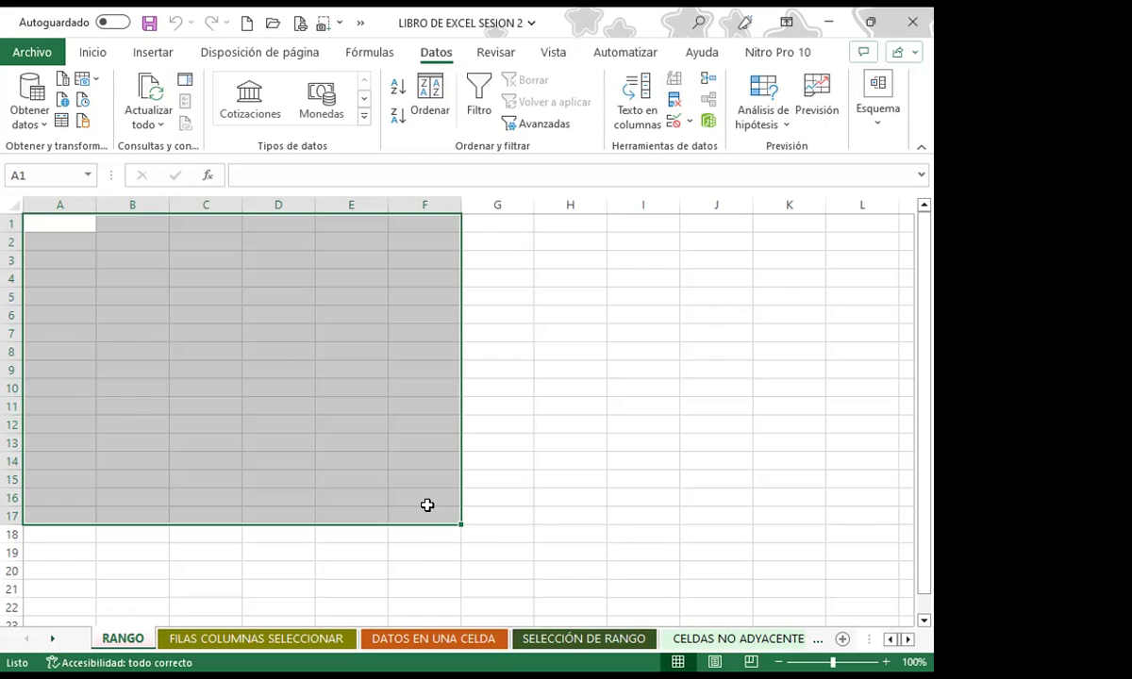
{"action": "left_click_drag", "start_coordinate": [46, 223], "coordinate": [365, 487]}
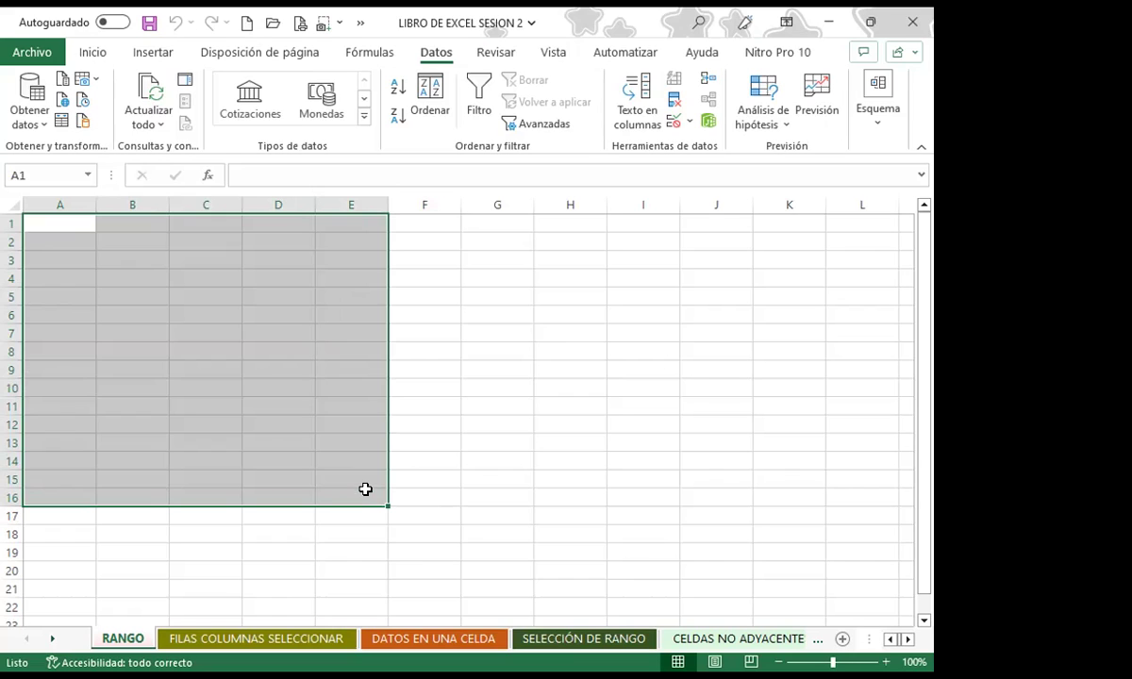
{"action": "type", "text": "HOLA"}
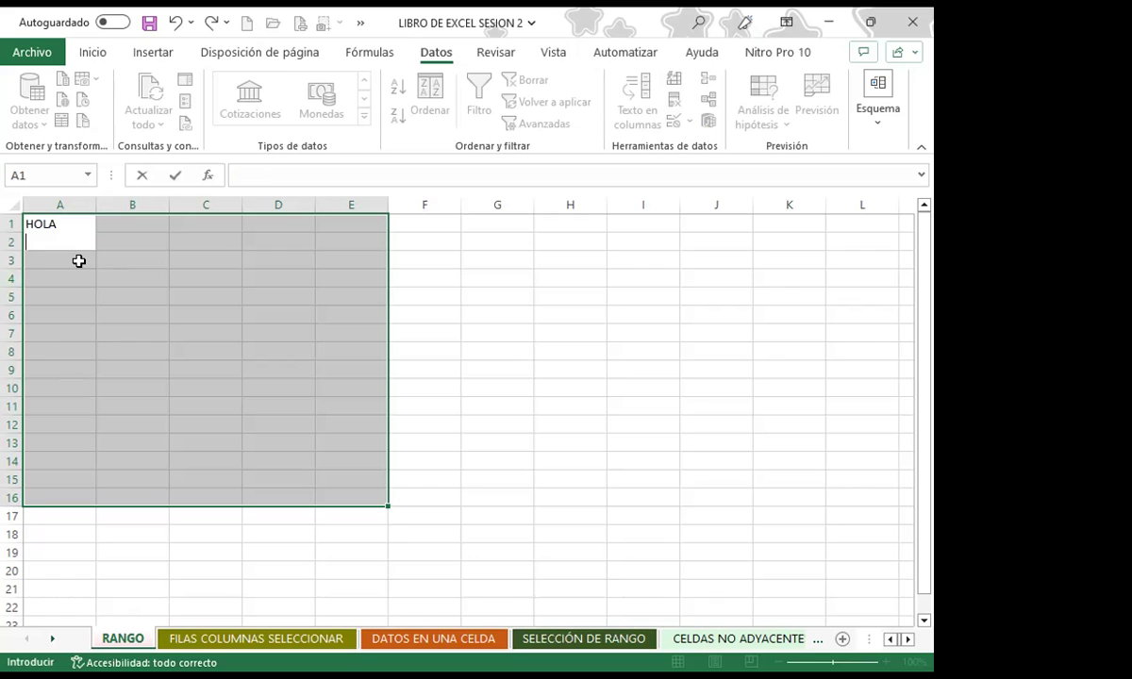
{"action": "key", "text": "BackSpace"}
{"action": "key", "text": "BackSpace"}
{"action": "key", "text": "BackSpace"}
- Enter HOLA into all 80 cells of A1:E16 at once with Ctrl+Enter
{"action": "key", "text": "Escape"}
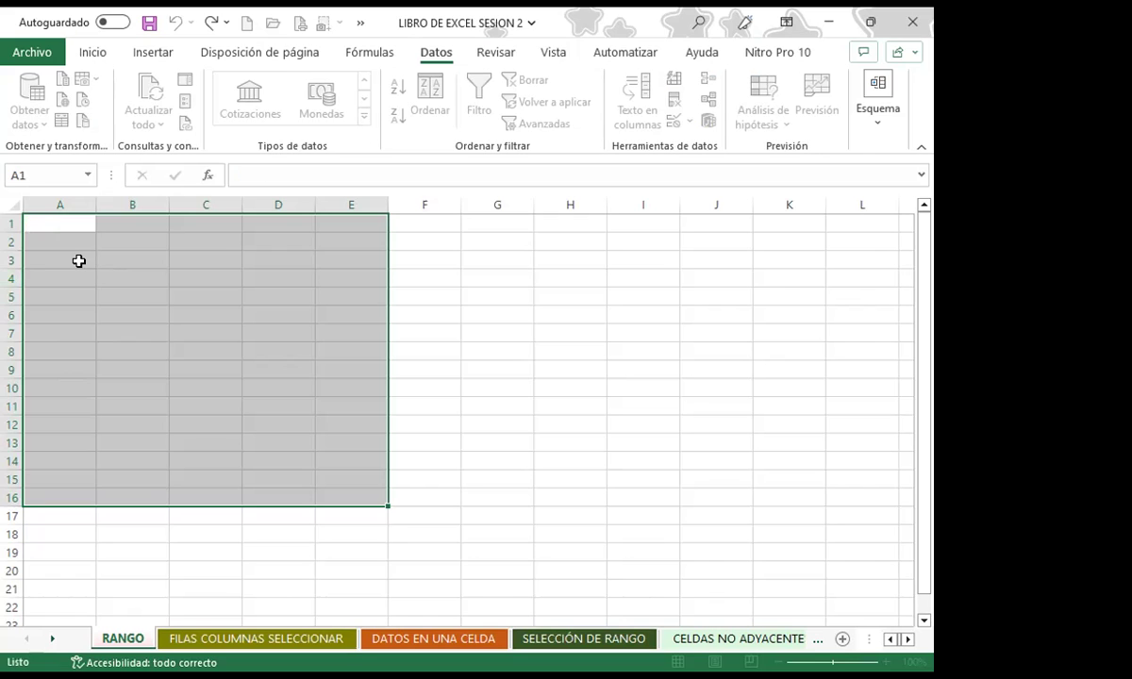
{"action": "type", "text": "HOLA"}
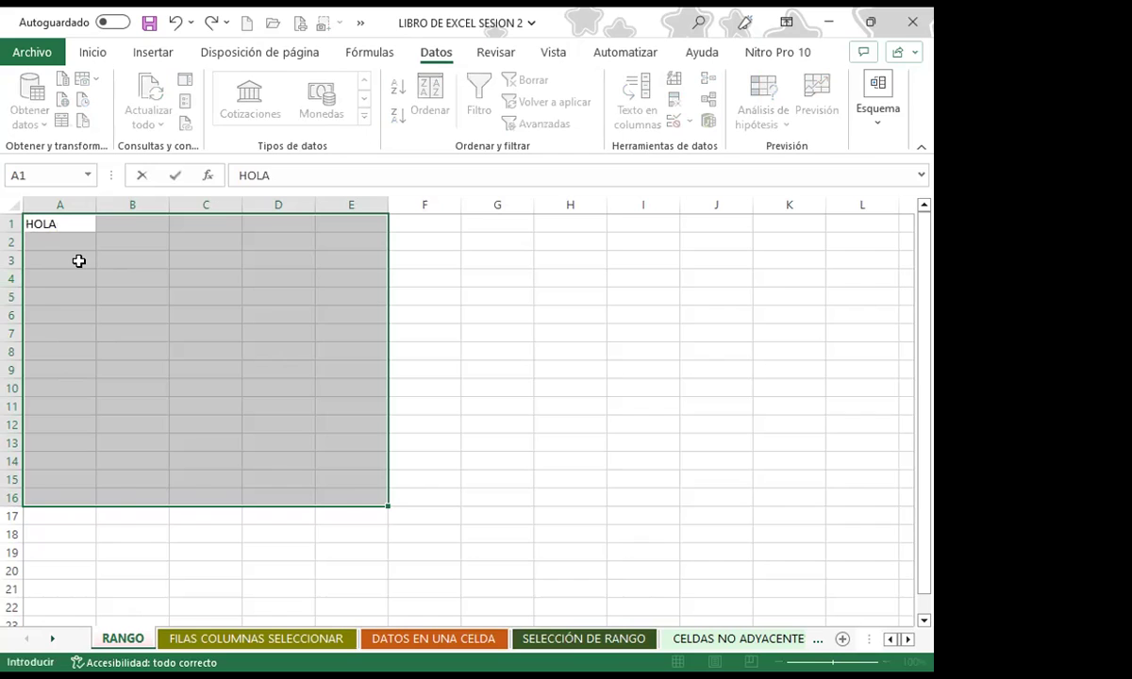
{"action": "key", "text": "ctrl+Return"}
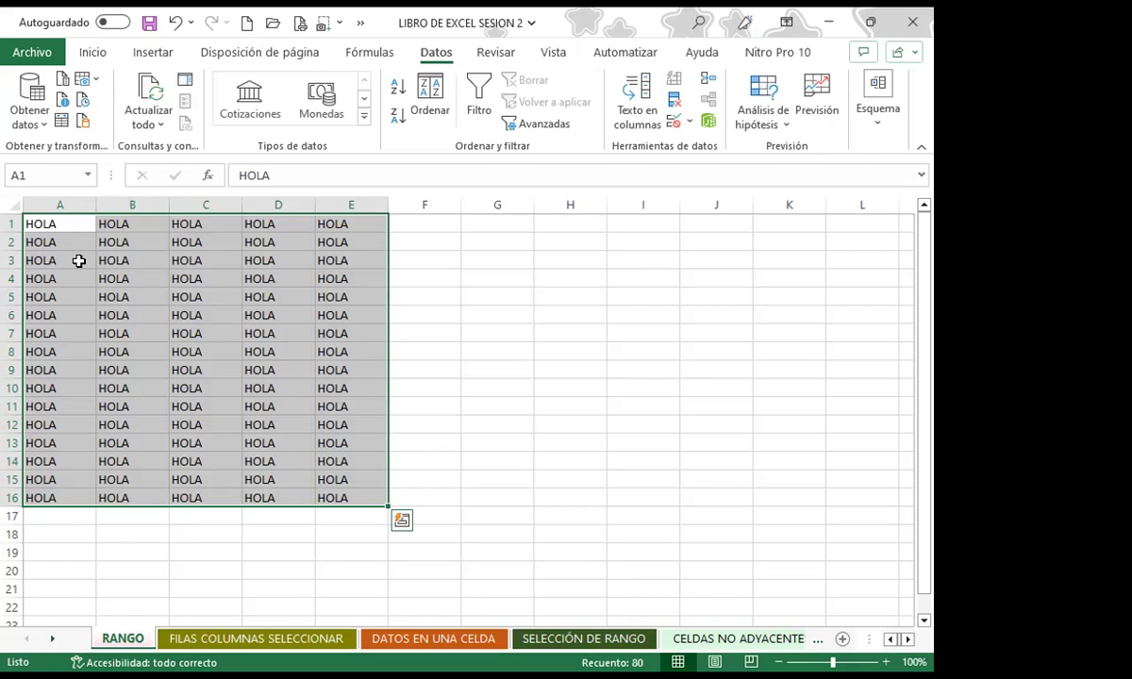
{"action": "key", "text": "BackSpace"}
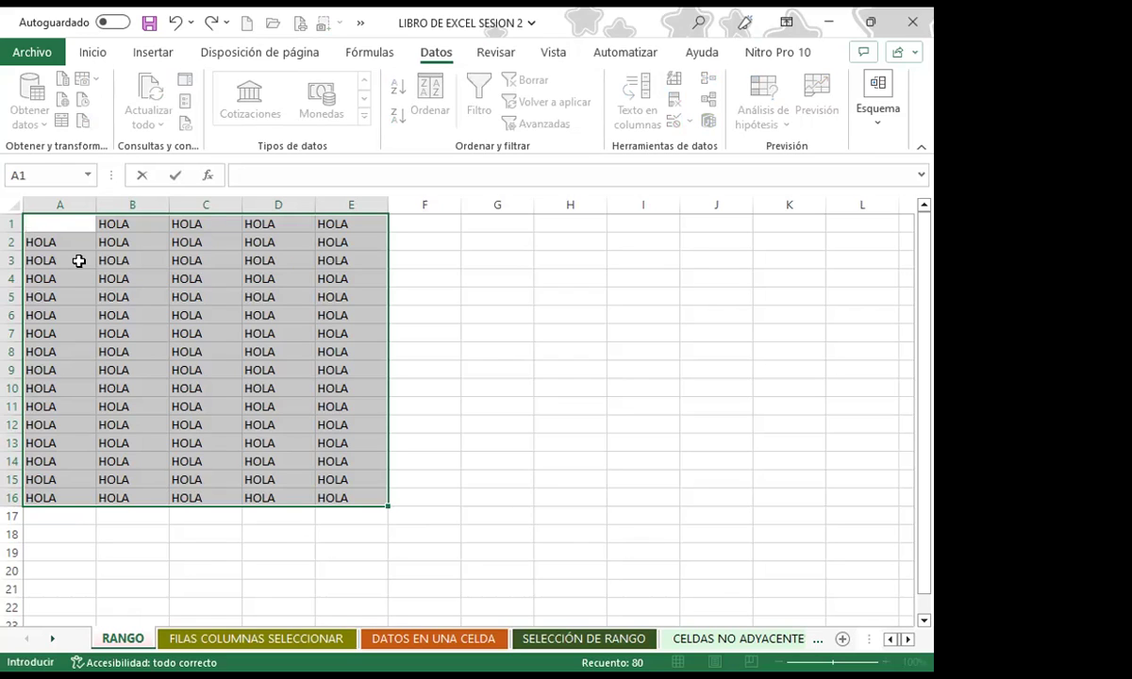
{"action": "type", "text": "HOLA"}
- Reselect A1:E16 and delete the HOLA entries from every cell
{"action": "left_click", "coordinate": [81, 258]}
{"action": "left_click", "coordinate": [45, 223]}
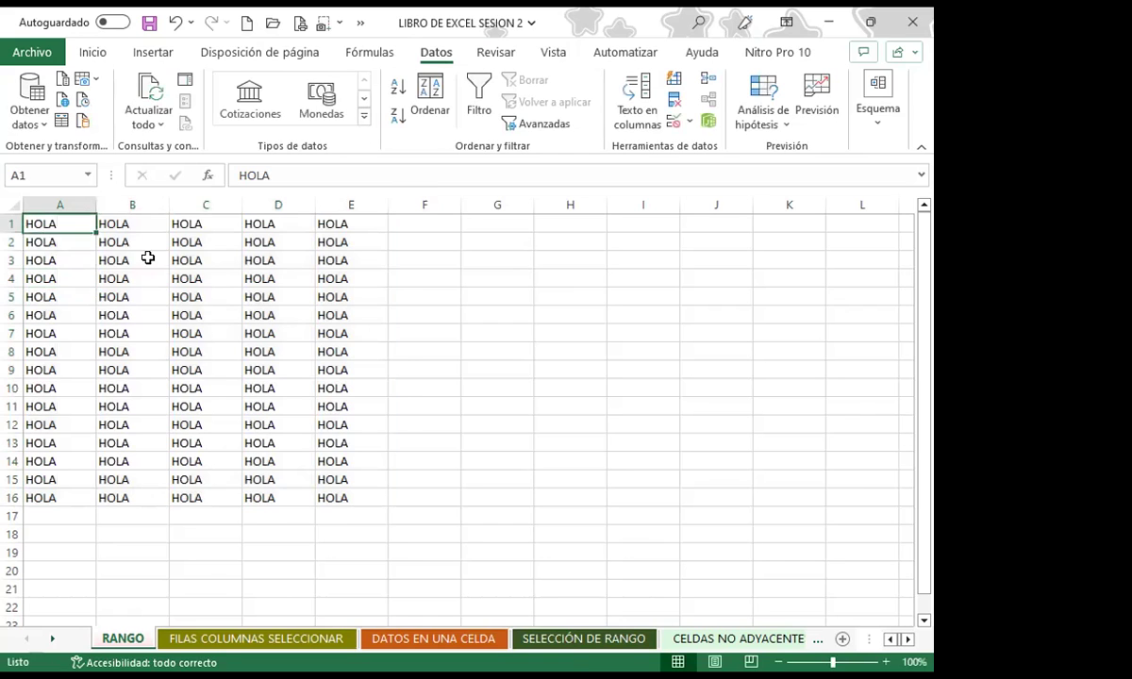
{"action": "left_click_drag", "start_coordinate": [148, 258], "coordinate": [356, 495]}
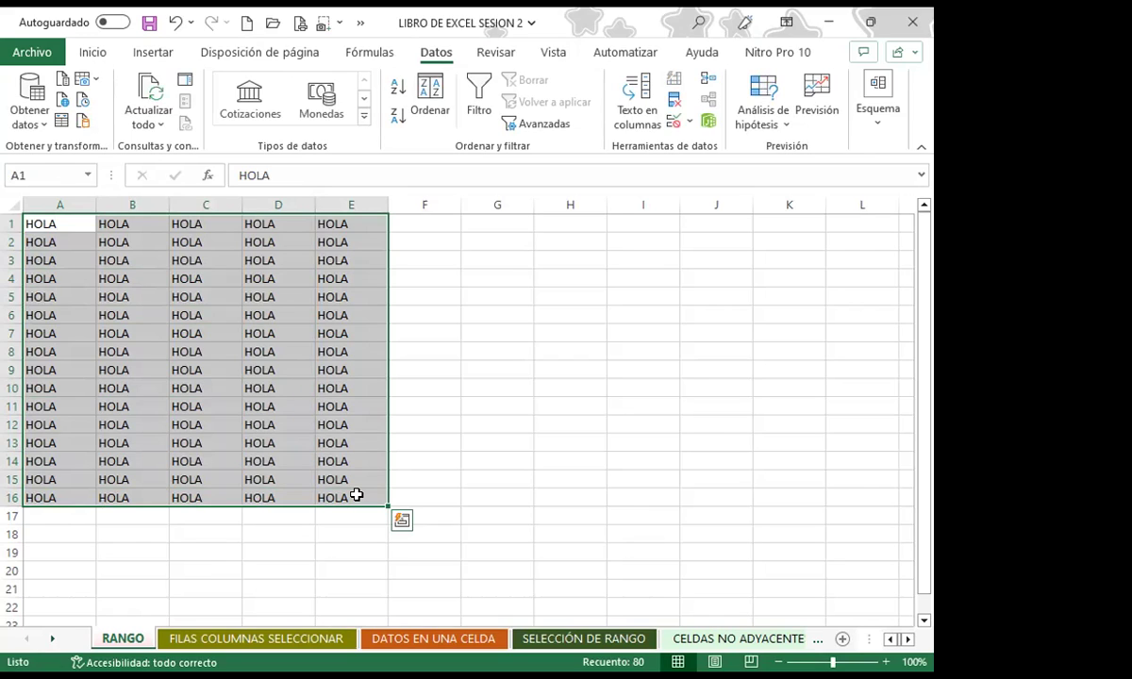
{"action": "key", "text": "Delete"}
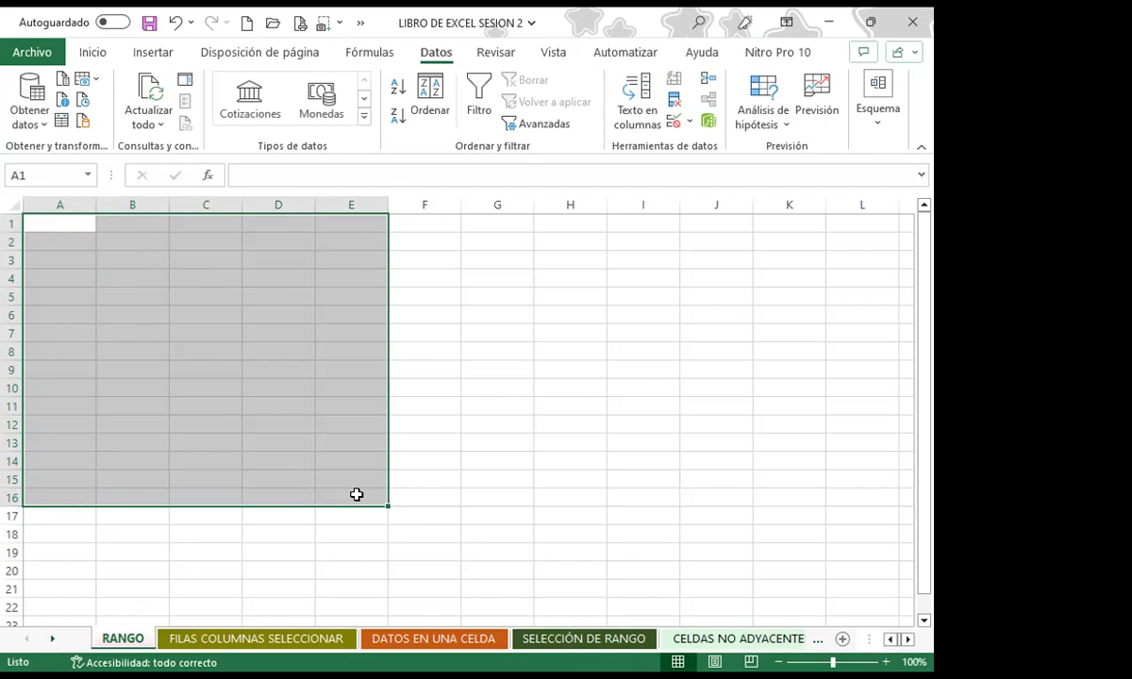
{"action": "left_click_drag", "start_coordinate": [356, 494], "coordinate": [27, 222]}
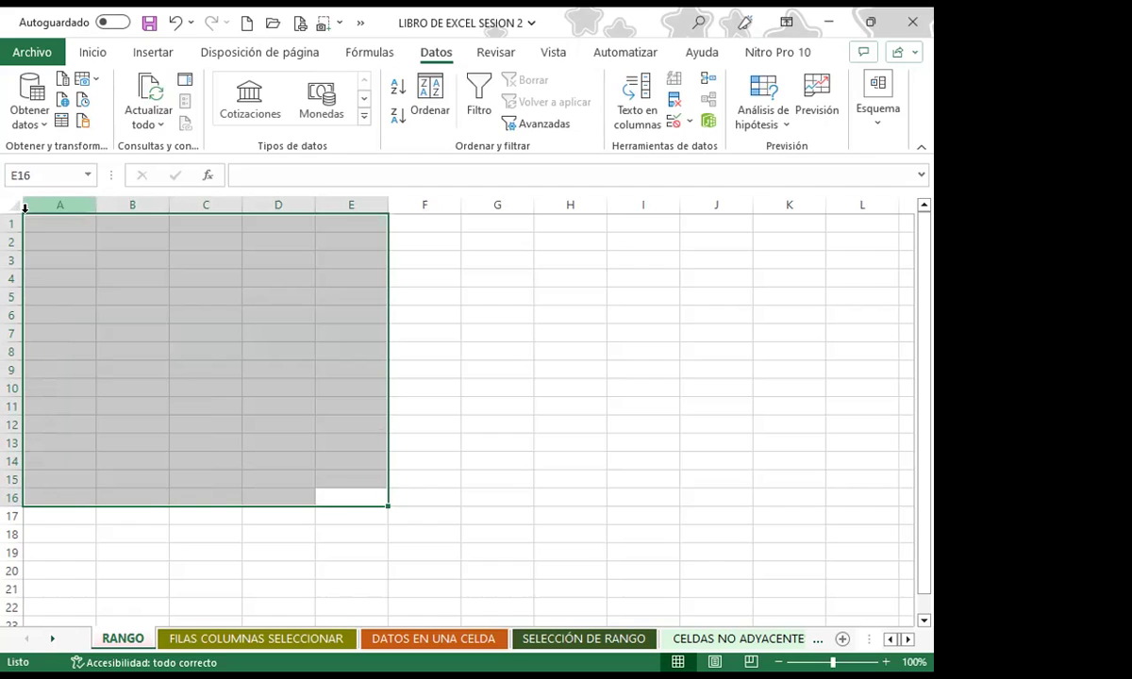
{"action": "type", "text": "HOLA"}
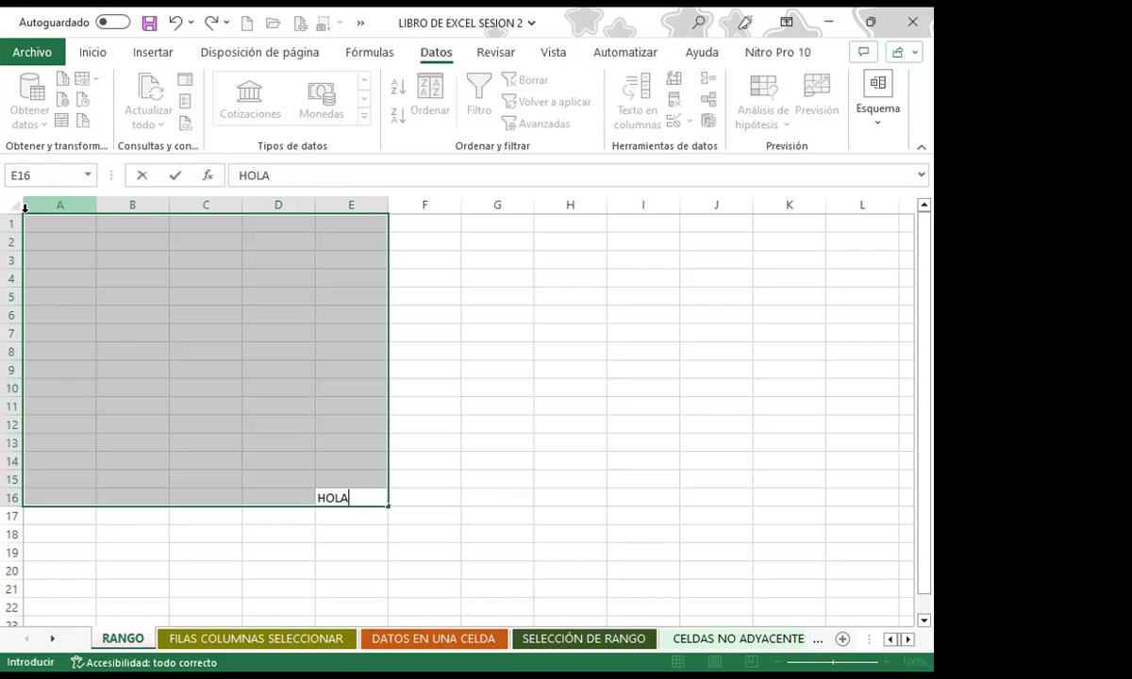
{"action": "key", "text": "BackSpace"}
{"action": "key", "text": "BackSpace"}
{"action": "key", "text": "BackSpace"}
{"action": "key", "text": "BackSpace"}
{"action": "left_click", "coordinate": [390, 366]}
{"action": "left_click", "coordinate": [368, 371]}
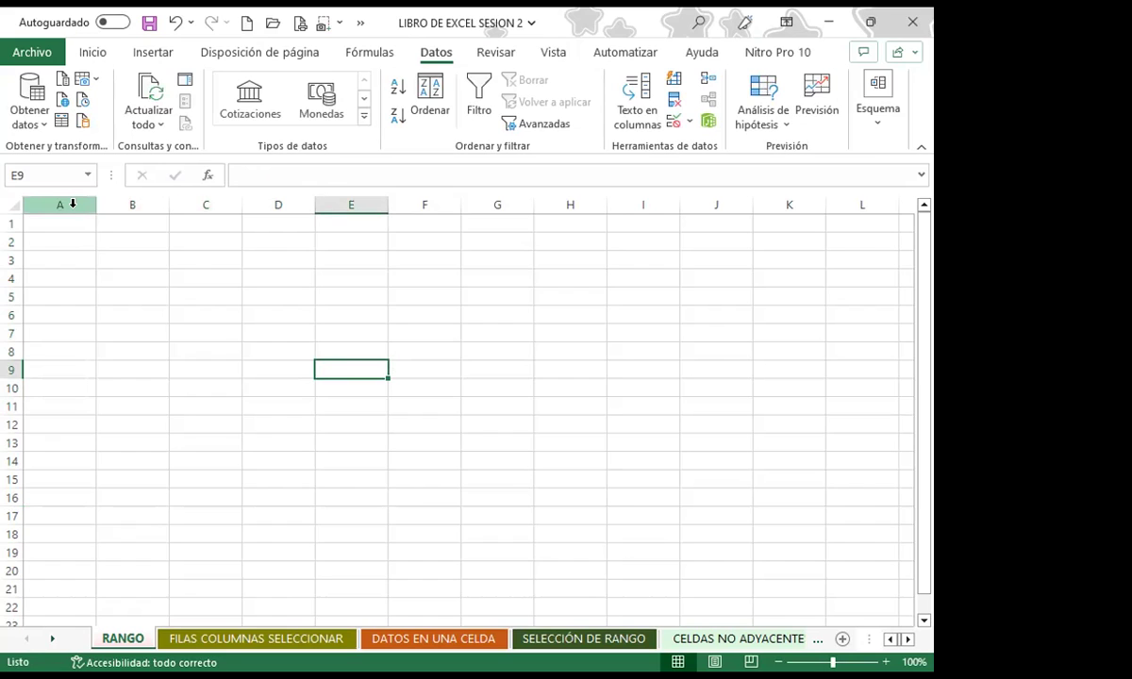
- Select column A, jump along row 1 and back, and extend the selection to A3
{"action": "left_click", "coordinate": [73, 203]}
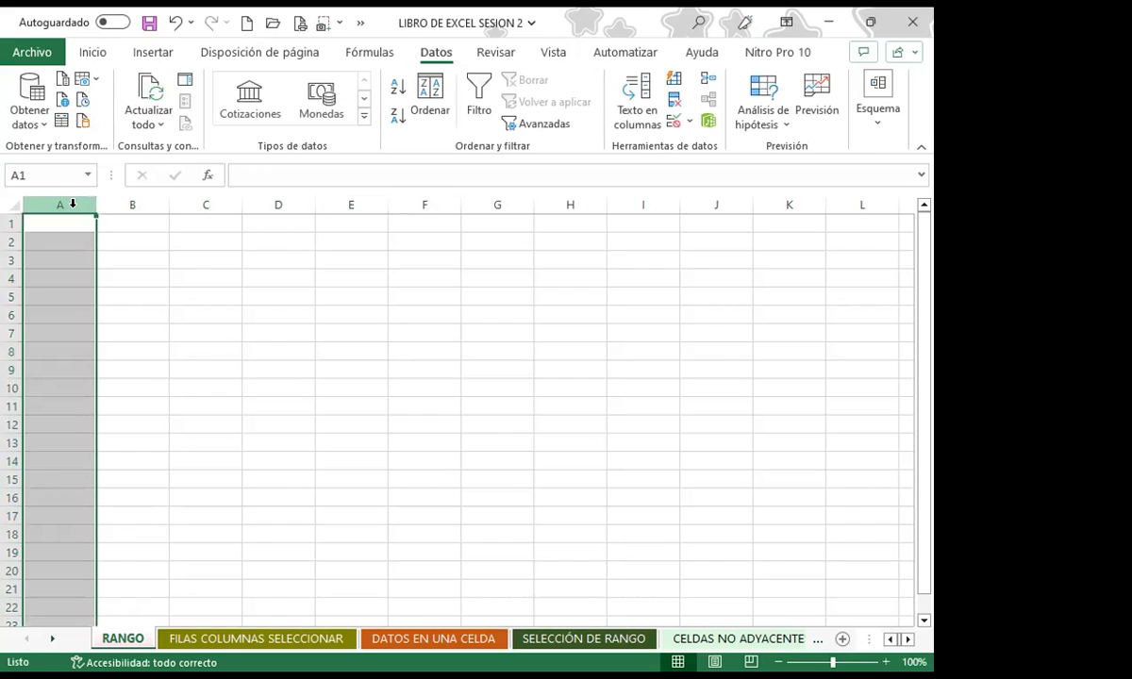
{"action": "key", "text": "ctrl+Right"}
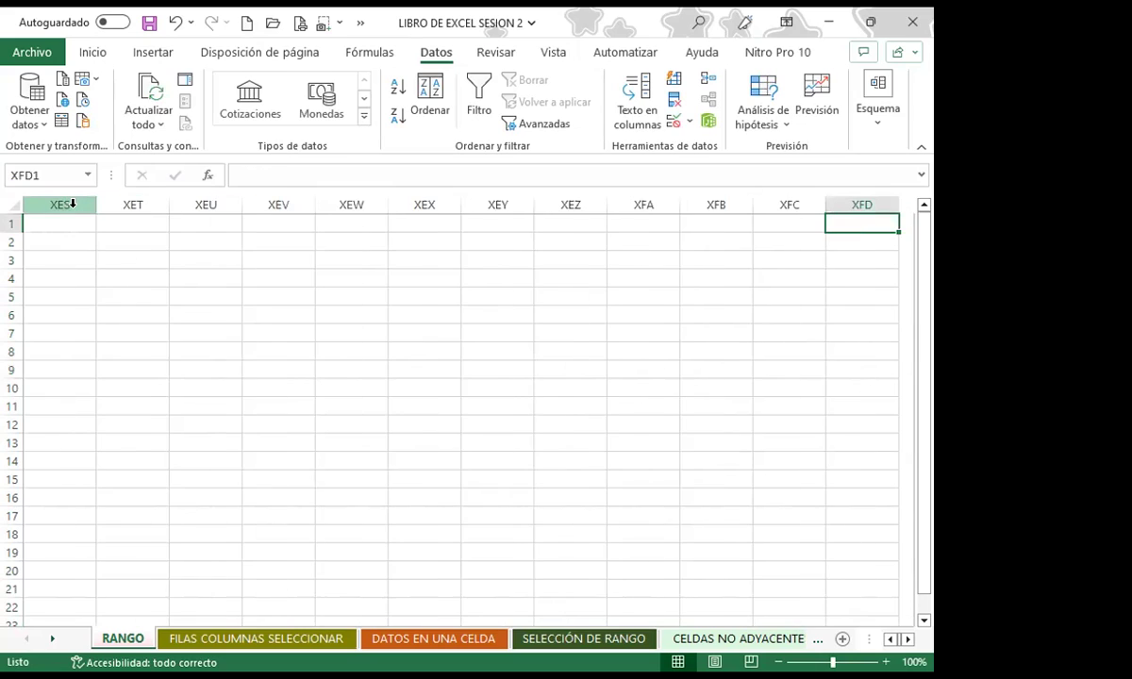
{"action": "key", "text": "ctrl+Left"}
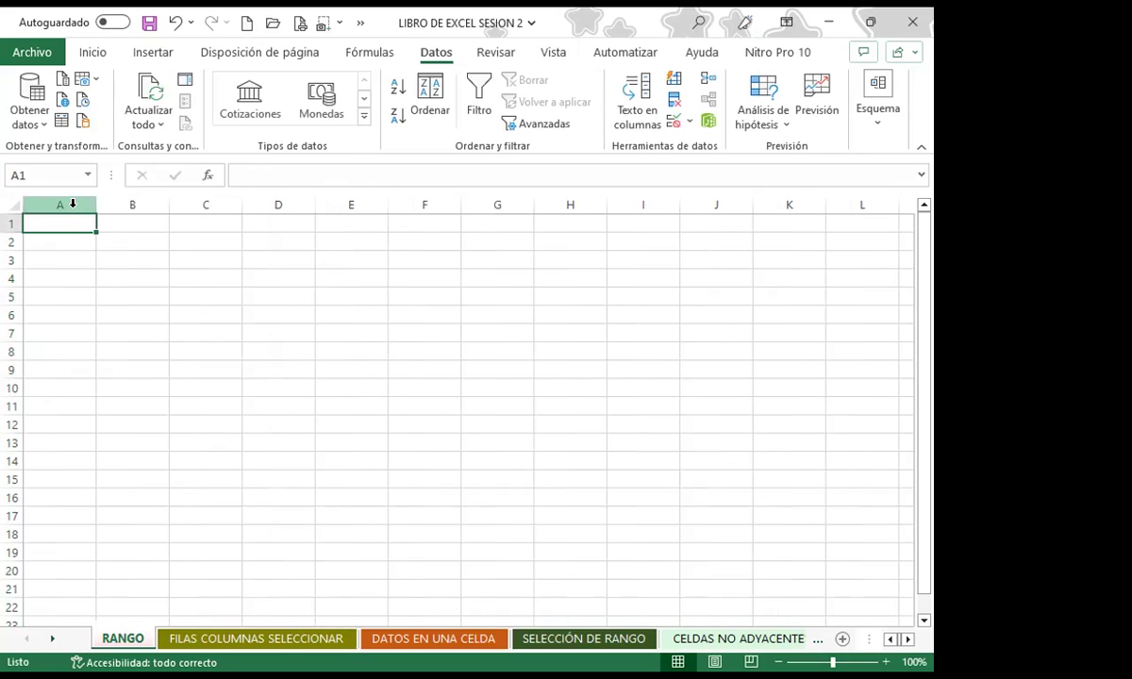
{"action": "key", "text": "shift+Down"}
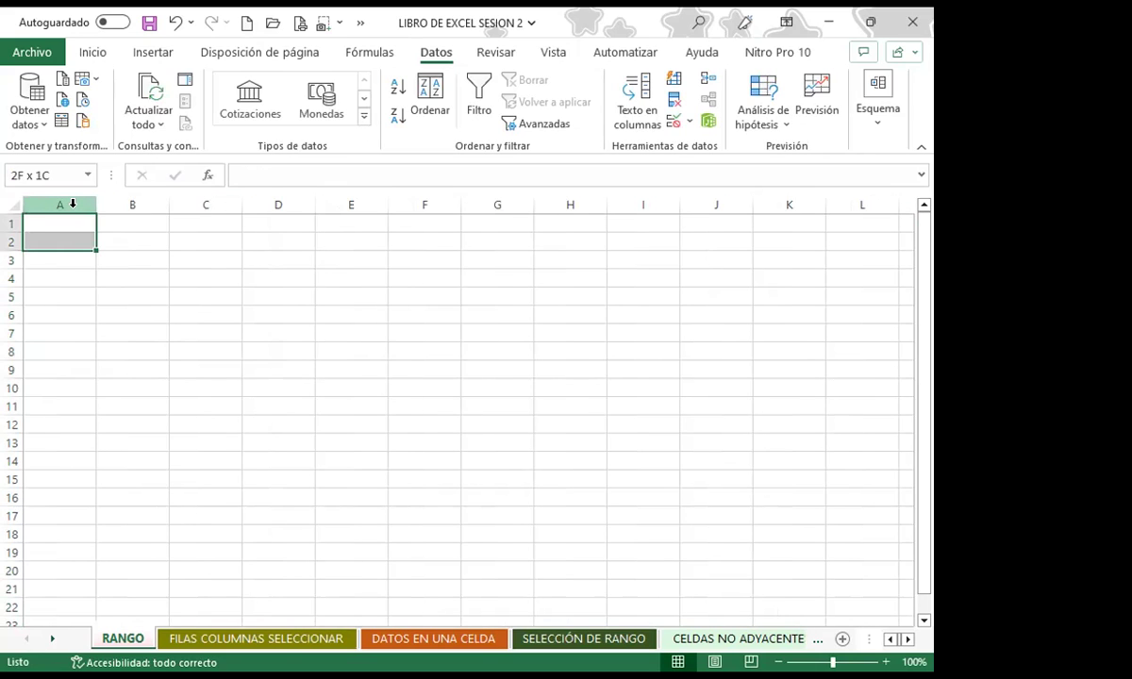
{"action": "key", "text": "shift+Down"}
- Reselect column A and extend the selection across every column with Ctrl+Shift+Right
{"action": "left_click", "coordinate": [72, 203]}
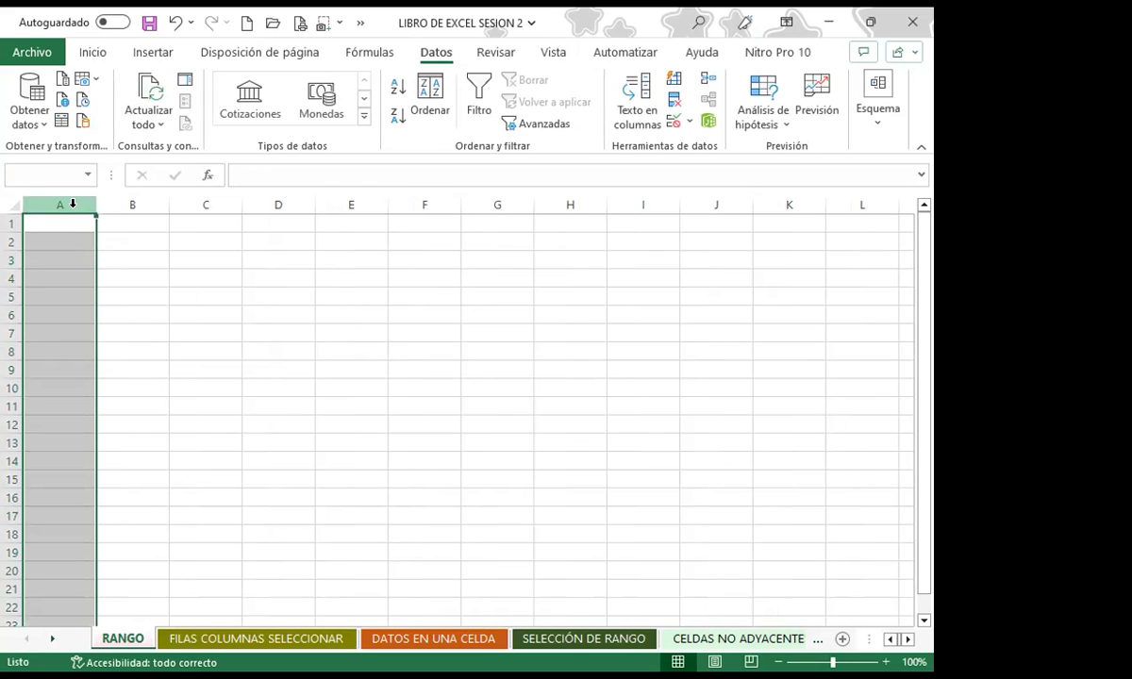
{"action": "key", "text": "ctrl+a"}
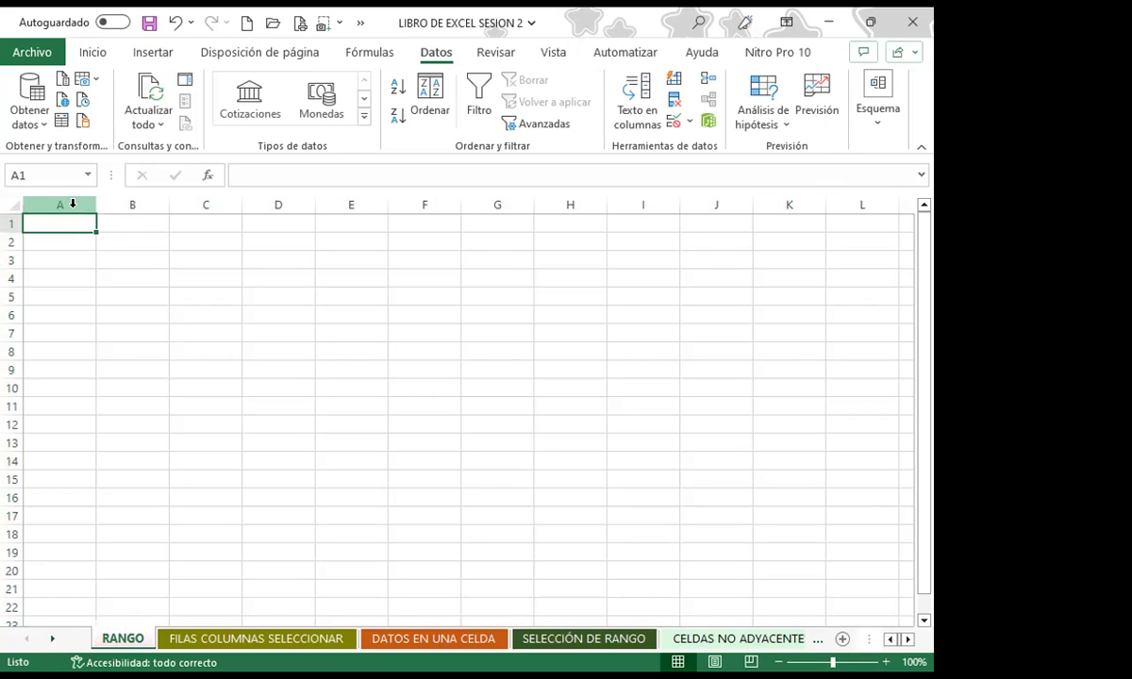
{"action": "left_click", "coordinate": [73, 203]}
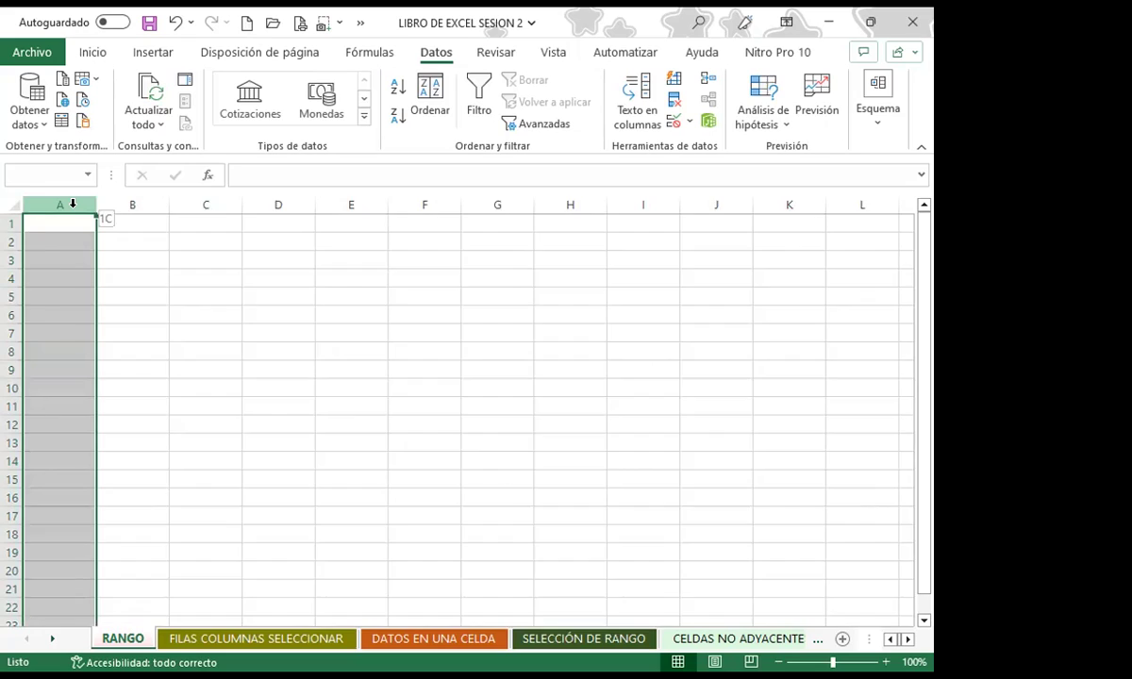
{"action": "key", "text": "ctrl+shift+Right"}
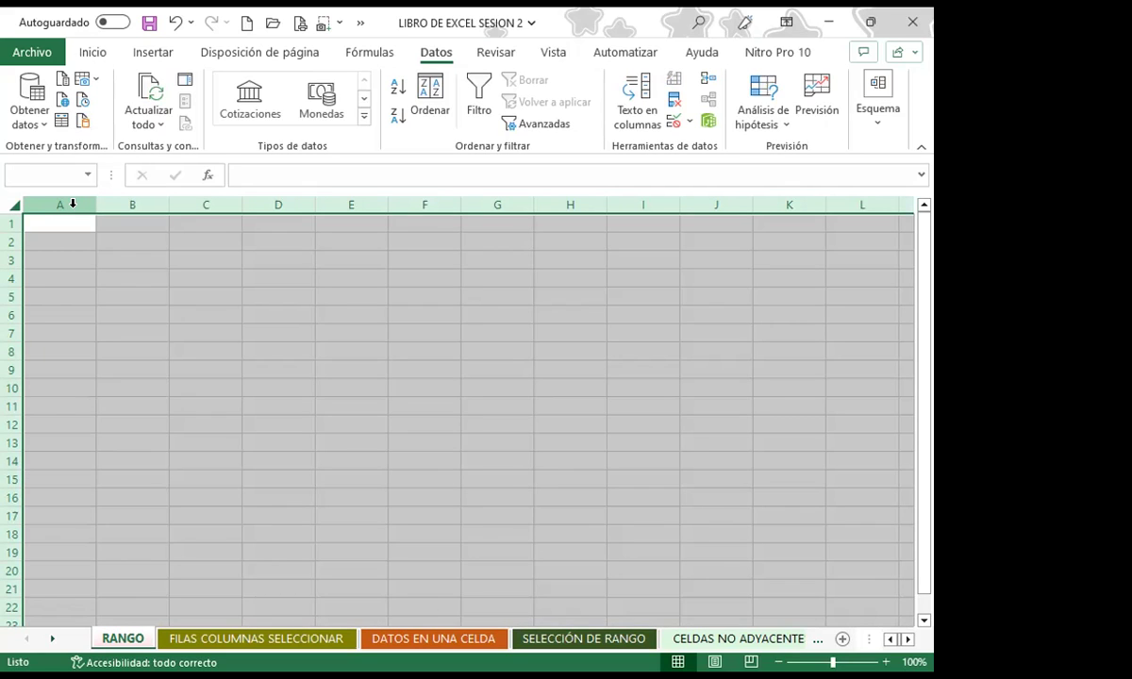
- Select the entire worksheet using the Select All corner and Ctrl+A
{"action": "left_click", "coordinate": [52, 256]}
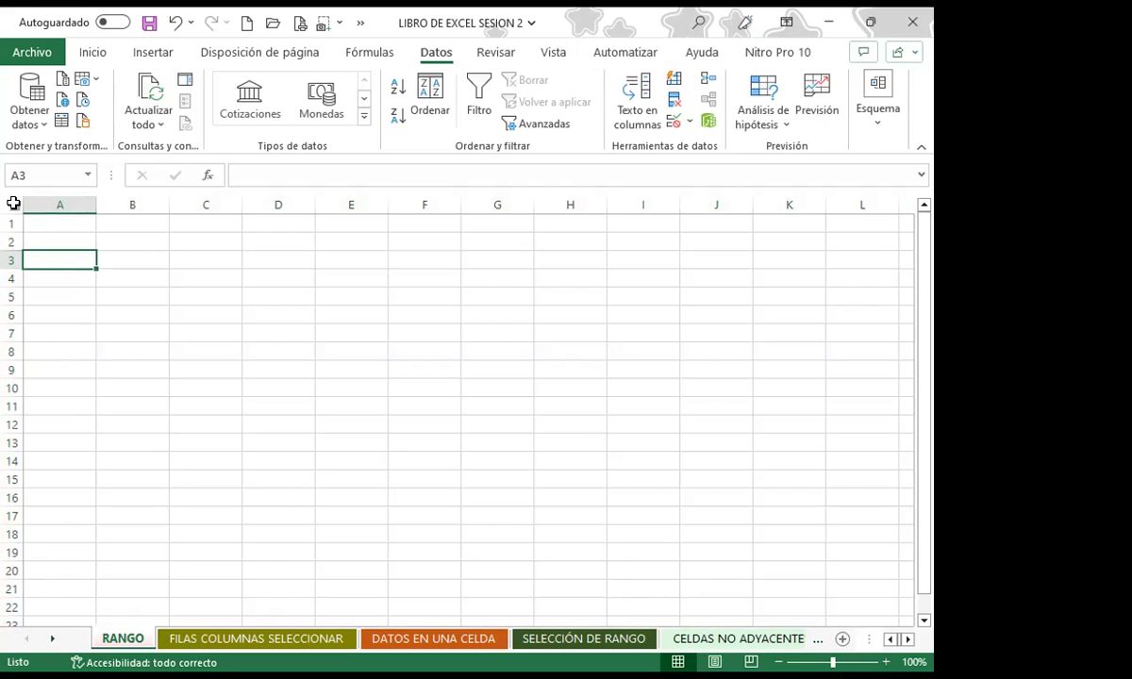
{"action": "left_click", "coordinate": [13, 203]}
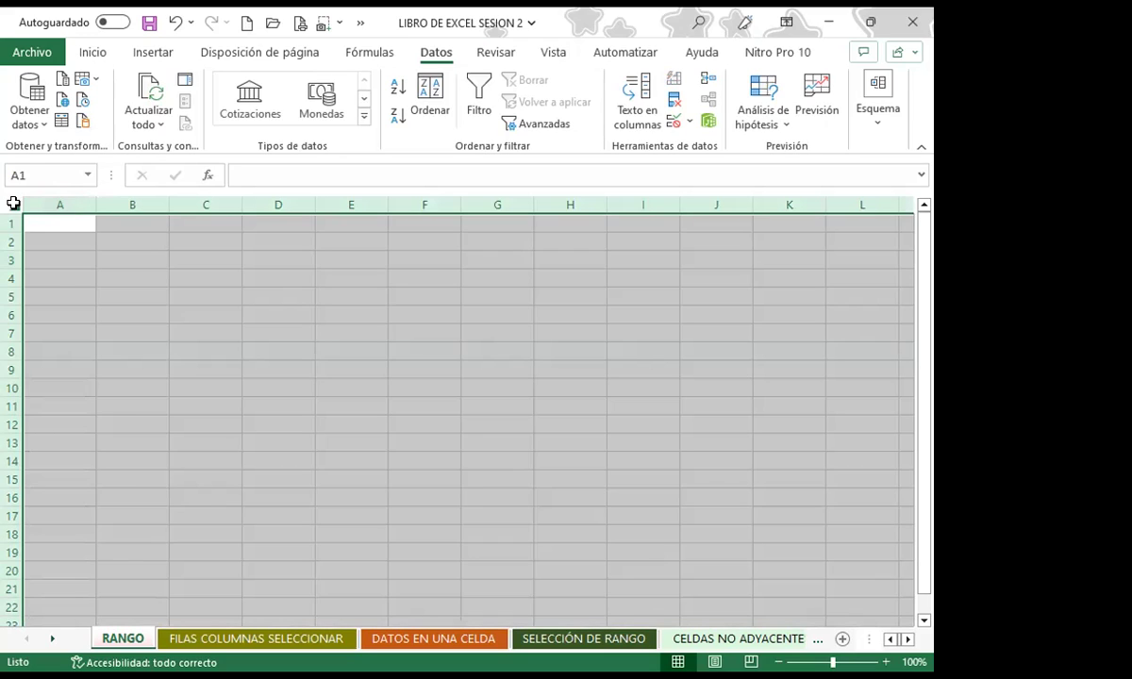
{"action": "left_click", "coordinate": [51, 260]}
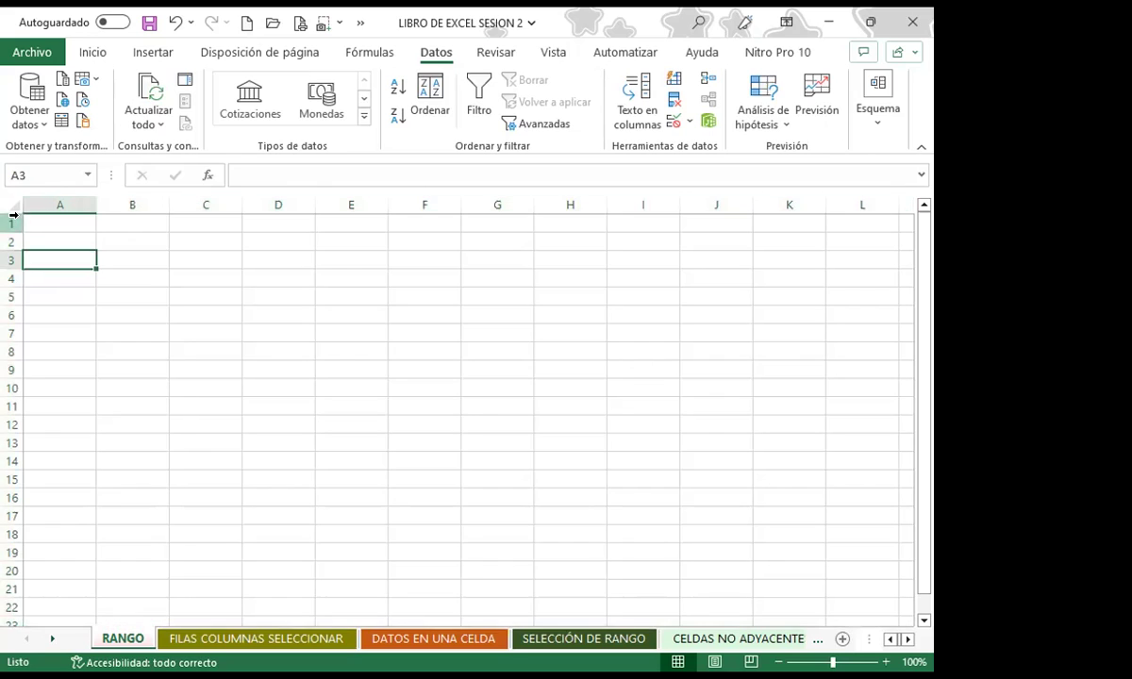
{"action": "left_click", "coordinate": [15, 204]}
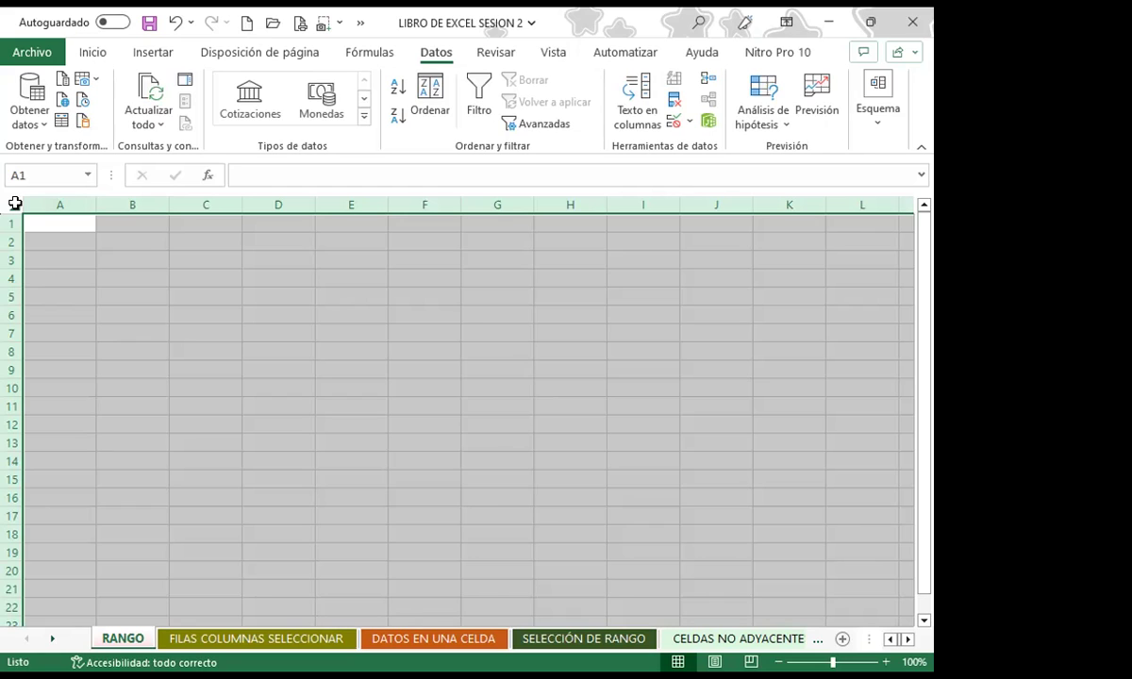
{"action": "left_click", "coordinate": [50, 224]}
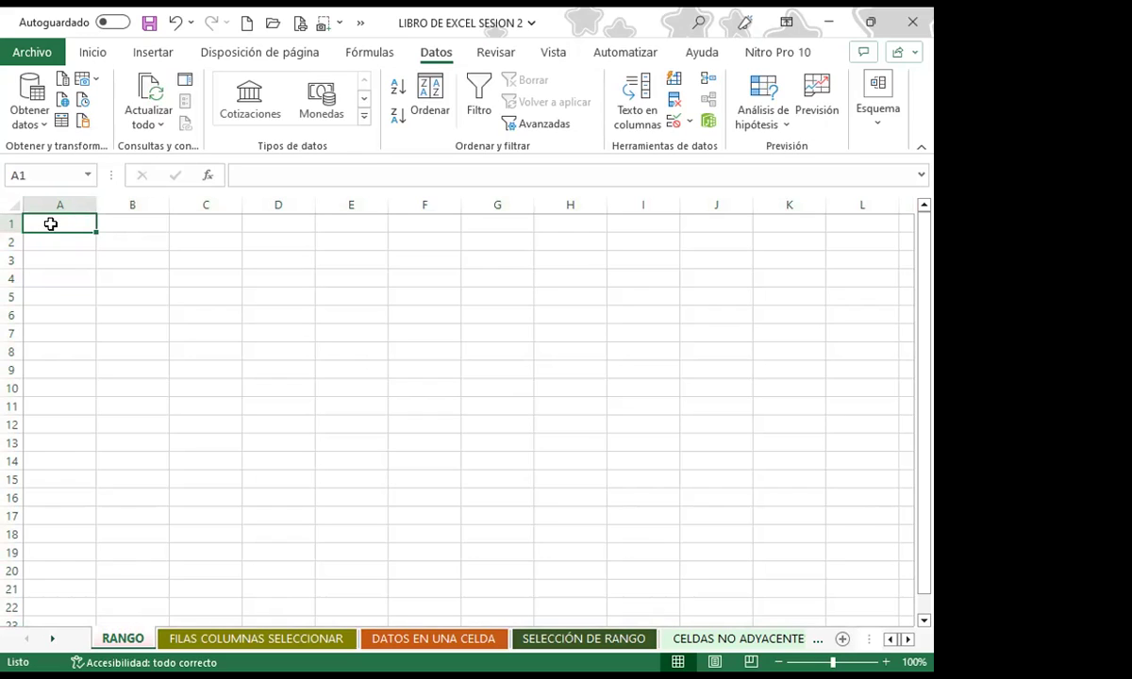
{"action": "key", "text": "ctrl+a"}
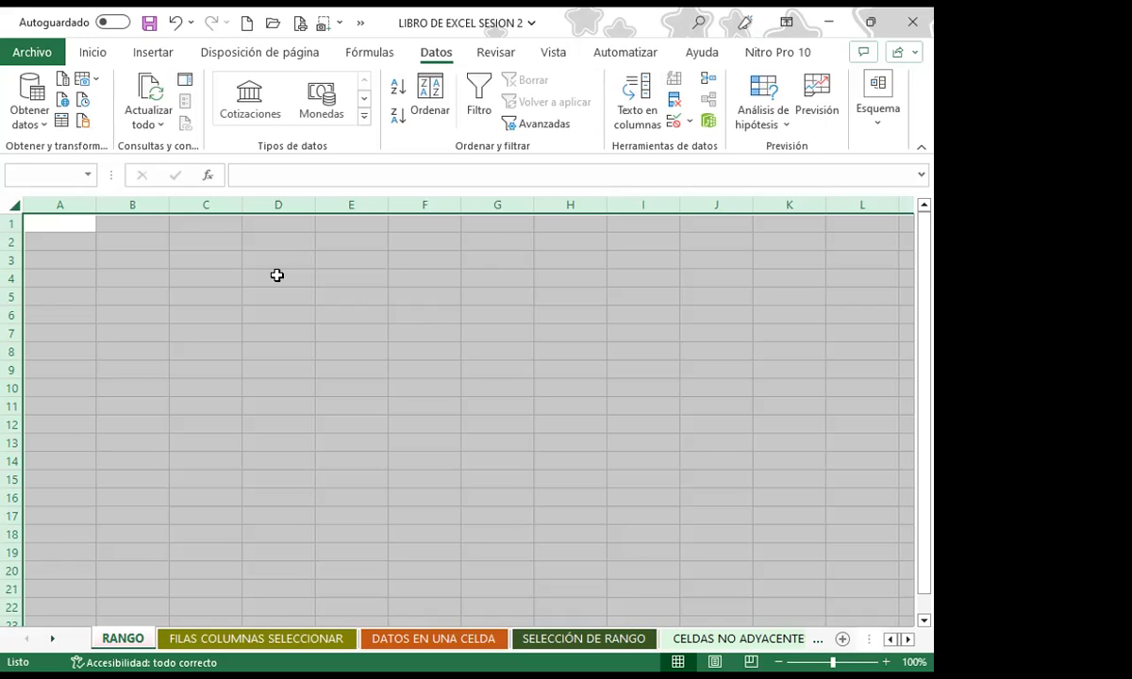
- Return to A1 and jump down to the last row, A1048576
{"action": "left_click", "coordinate": [279, 271]}
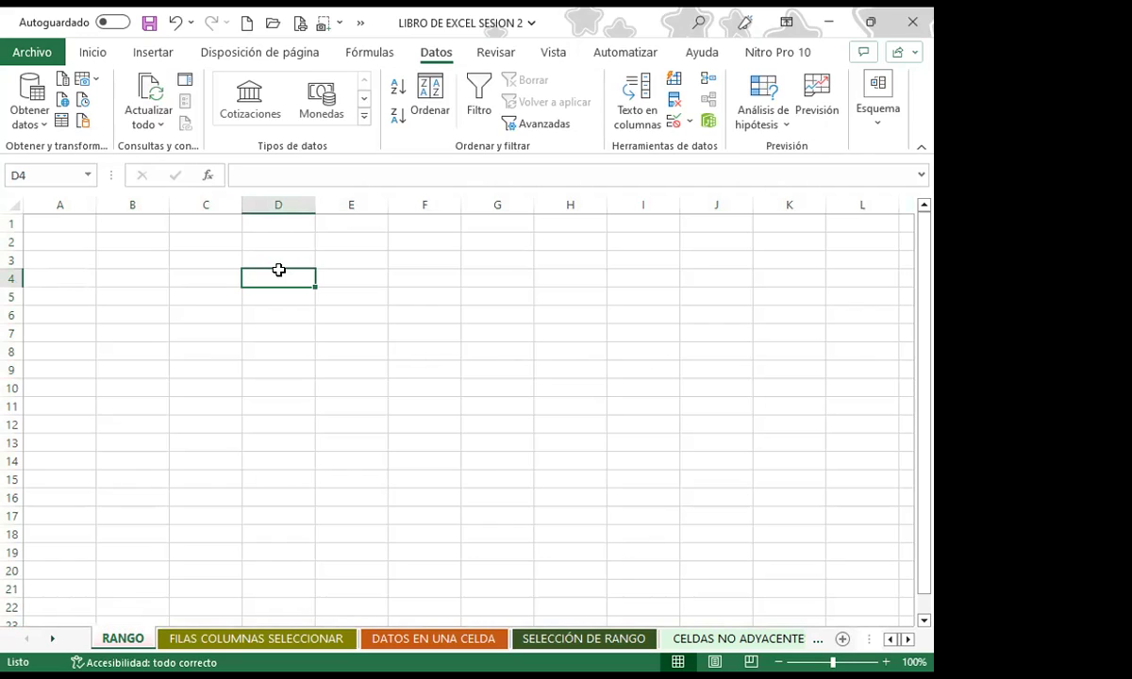
{"action": "left_click", "coordinate": [52, 221]}
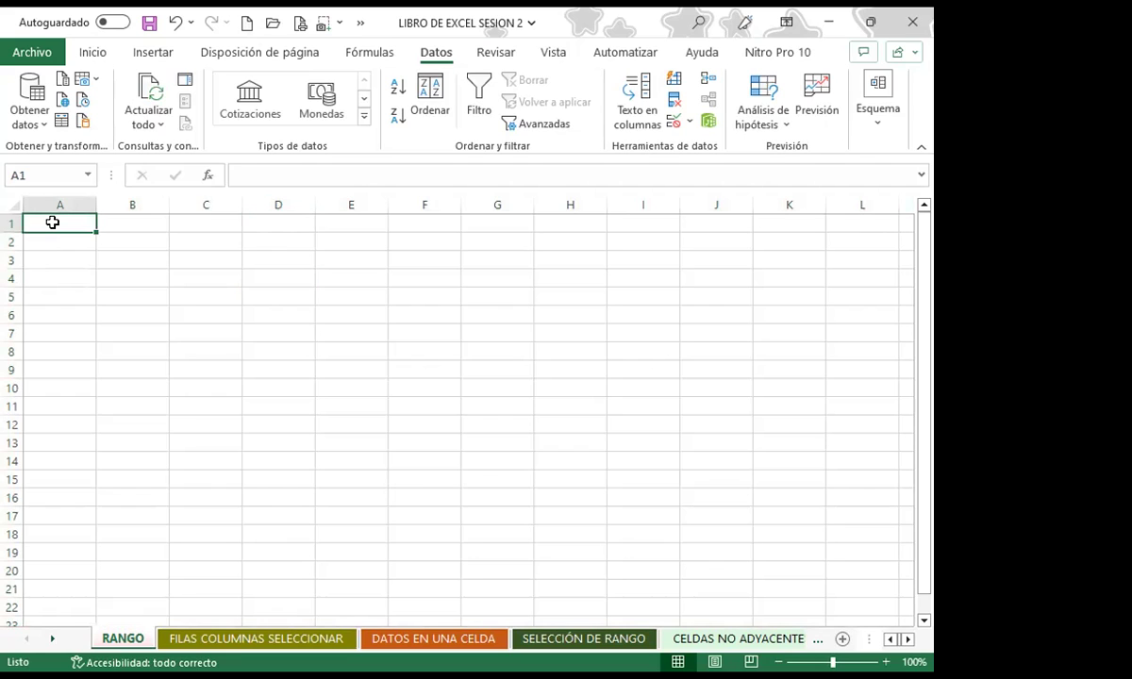
{"action": "key", "text": "ctrl+Down"}
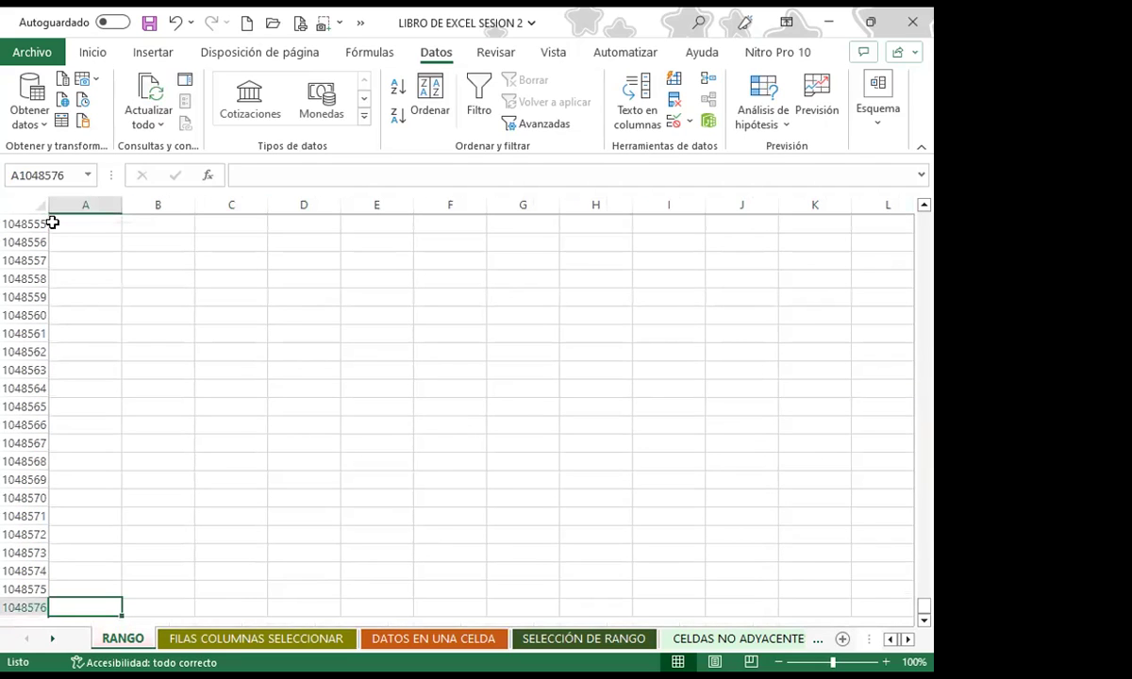
- Jump back to A1, grow the selection toward A1:D18 with Shift+arrows, then pick D6
{"action": "key", "text": "ctrl+Up"}
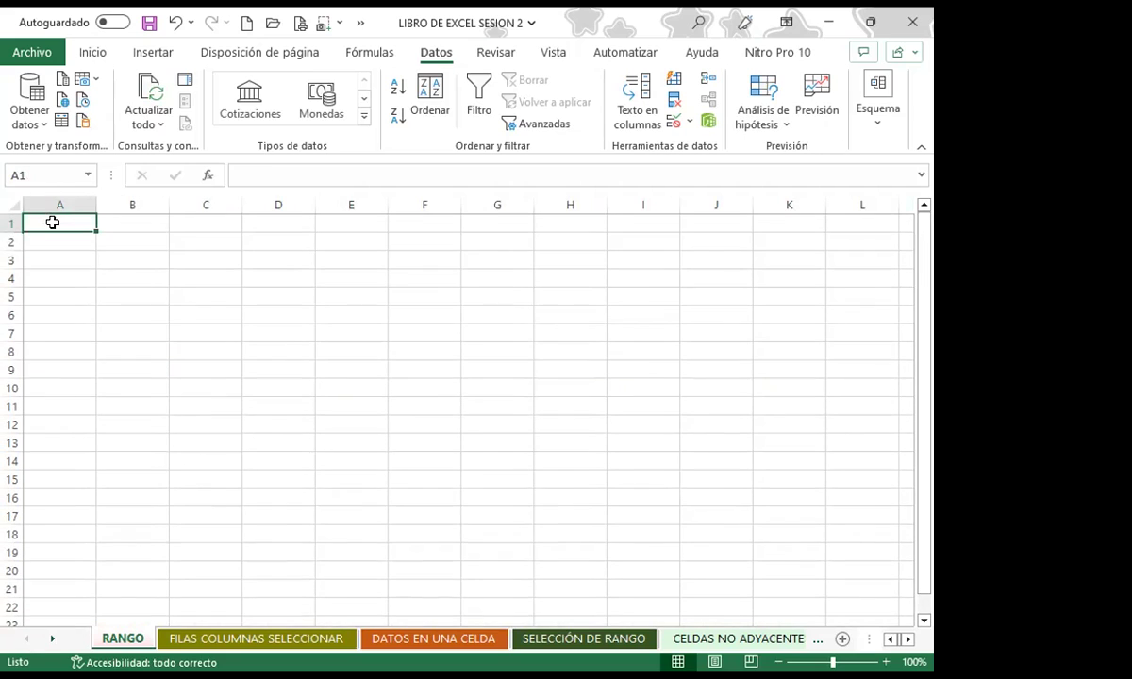
{"action": "key", "text": "shift+Down"}
{"action": "key", "text": "shift+Down"}
{"action": "key", "text": "shift+Down"}
{"action": "key", "text": "shift+Down"}
{"action": "key", "text": "shift+Down"}
{"action": "key", "text": "shift+Down"}
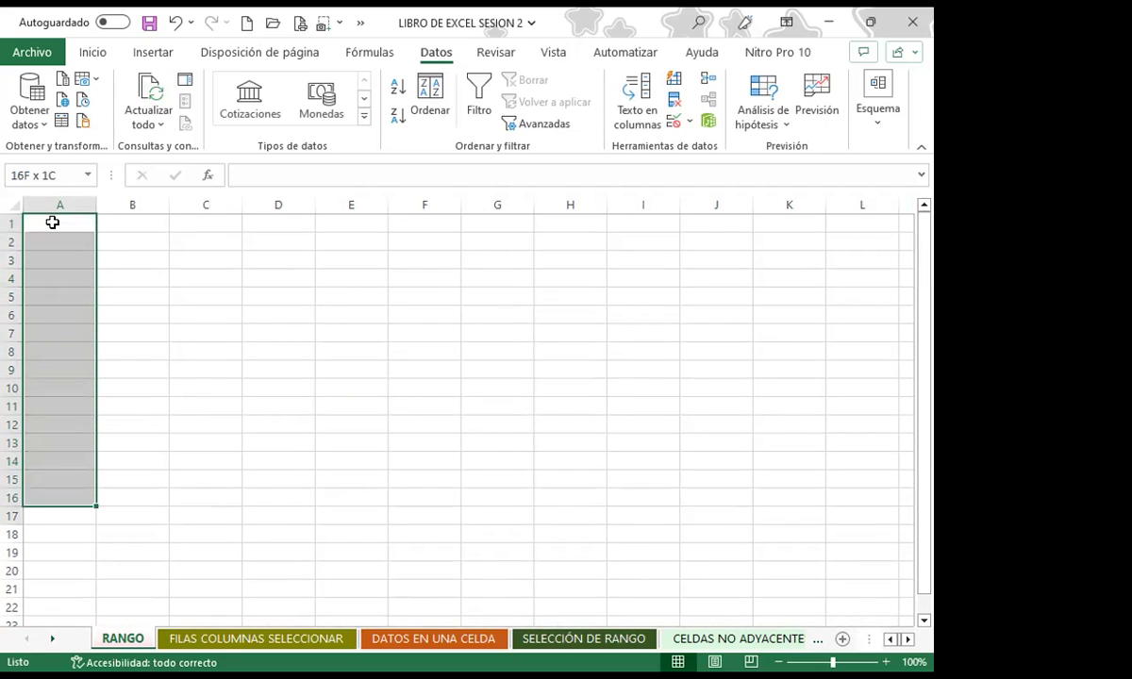
{"action": "key", "text": "shift+Down"}
{"action": "key", "text": "shift+Down"}
{"action": "key", "text": "shift+Down"}
{"action": "key", "text": "shift+Right"}
{"action": "key", "text": "shift+Right"}
{"action": "key", "text": "shift+Right"}
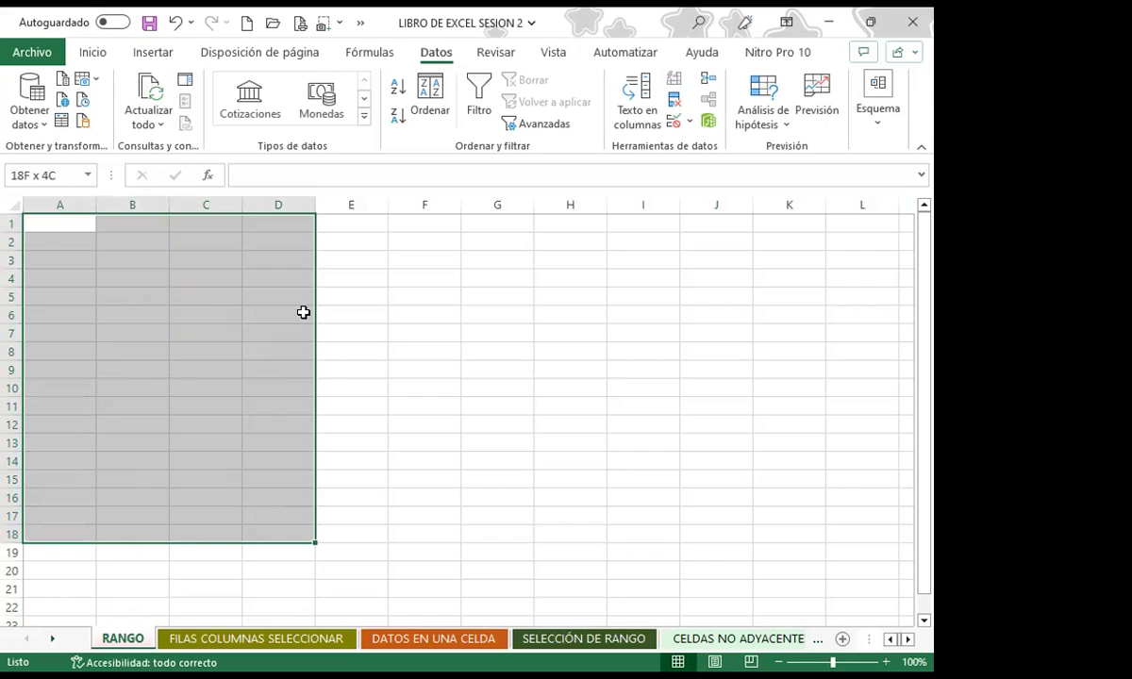
{"action": "left_click", "coordinate": [303, 312]}
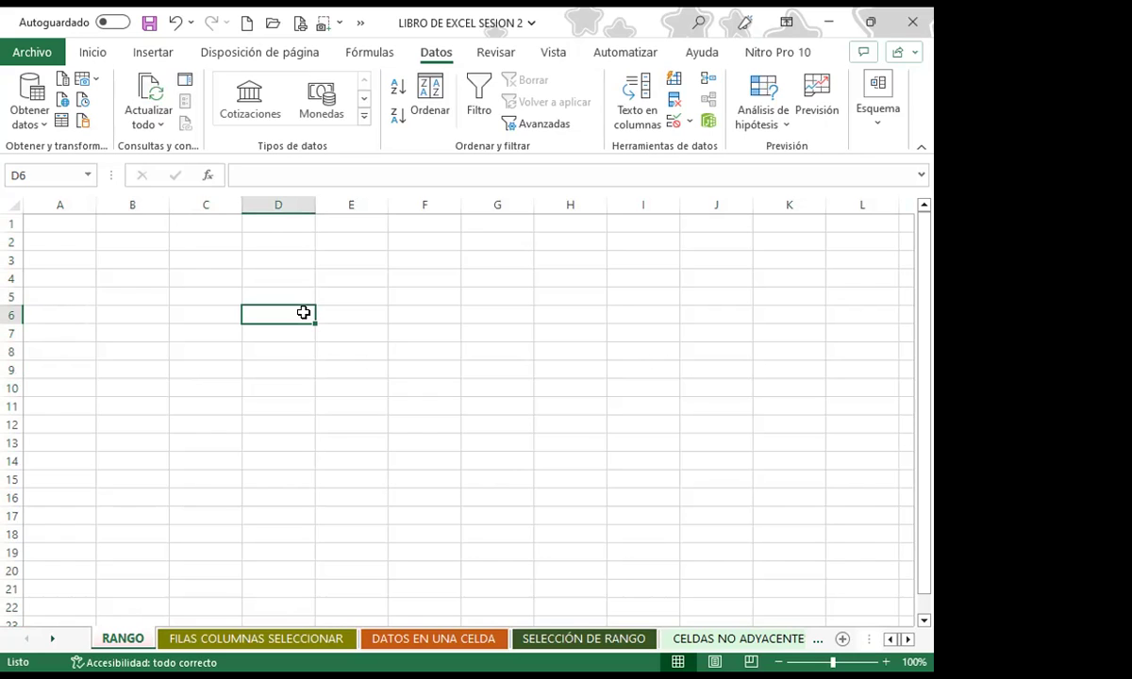
- Show the Inicio tab commands with their KeyTips displayed
{"action": "left_click", "coordinate": [91, 52]}
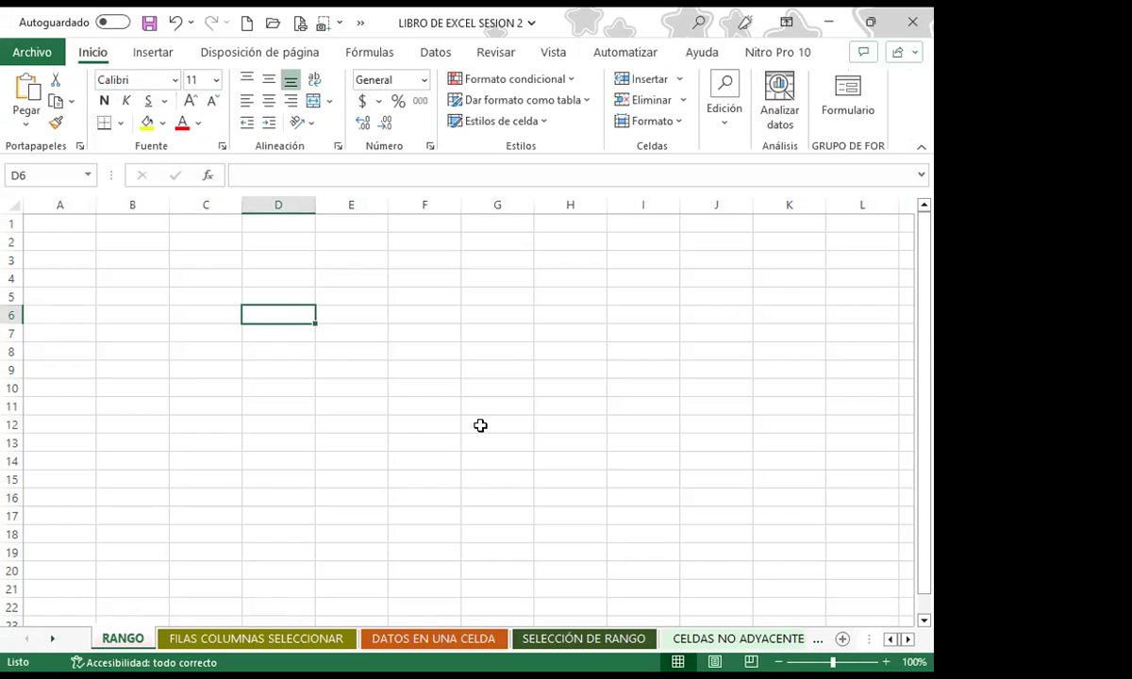
{"action": "key", "text": "alt"}
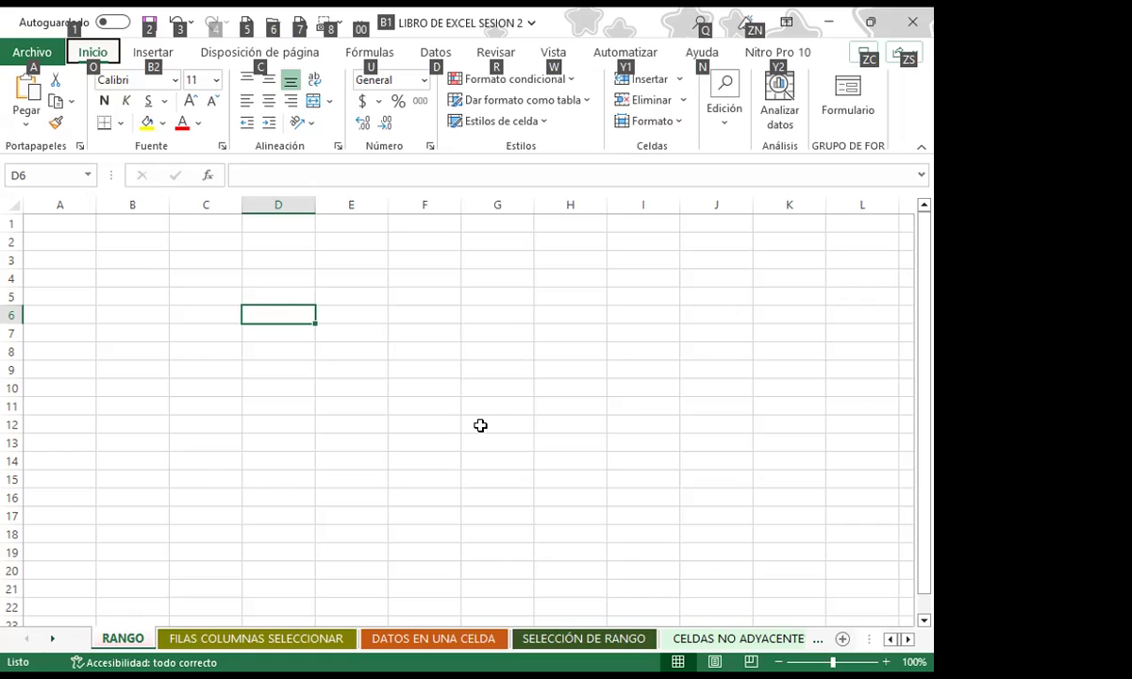
- Open the Archivo backstage view from its KeyTip
{"action": "key", "text": "a"}
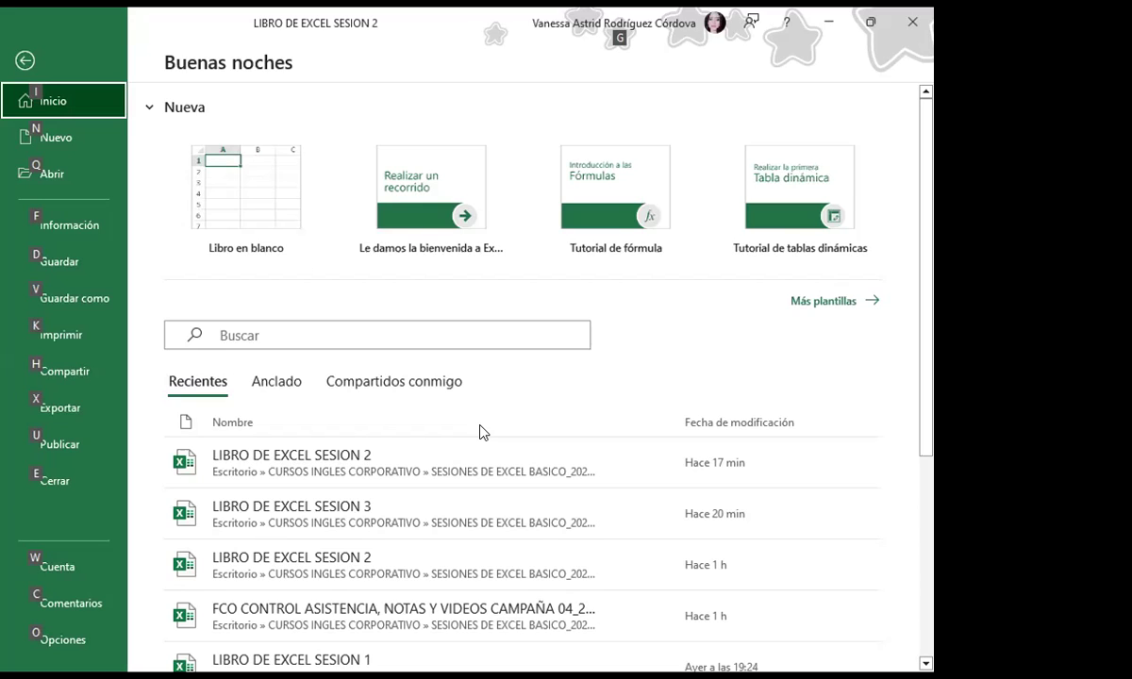
- Open Save As for this computer via KeyTips, then cancel and return to the RANGO sheet
{"action": "key", "text": "v"}
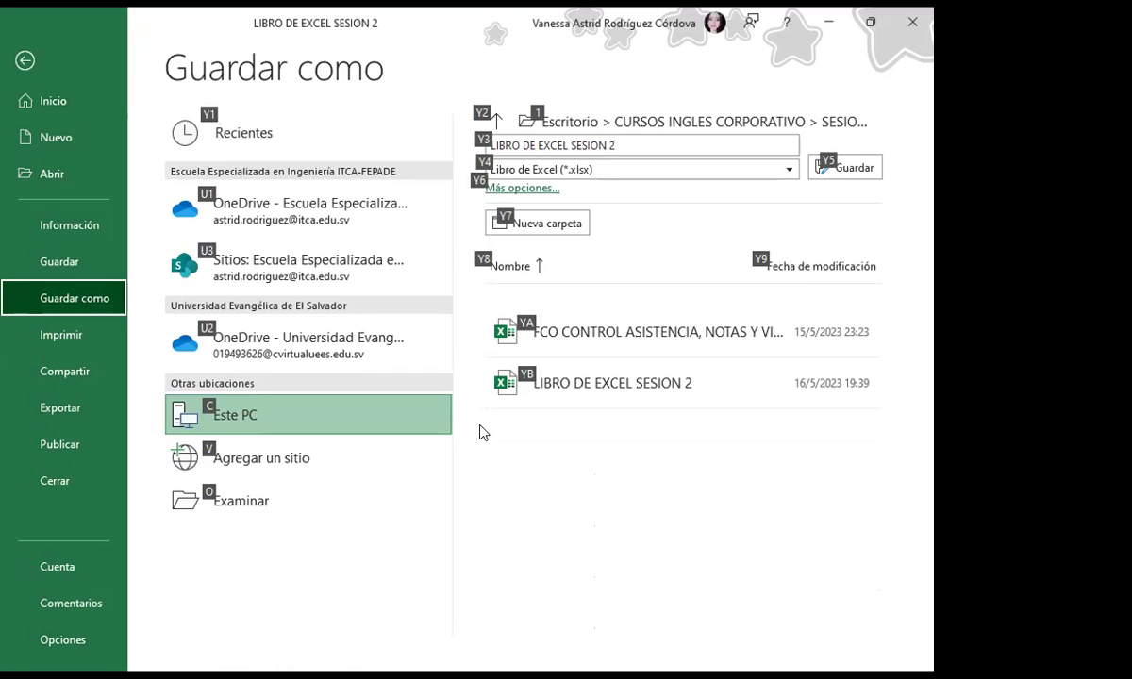
{"action": "key", "text": "y"}
{"action": "key", "text": "5"}
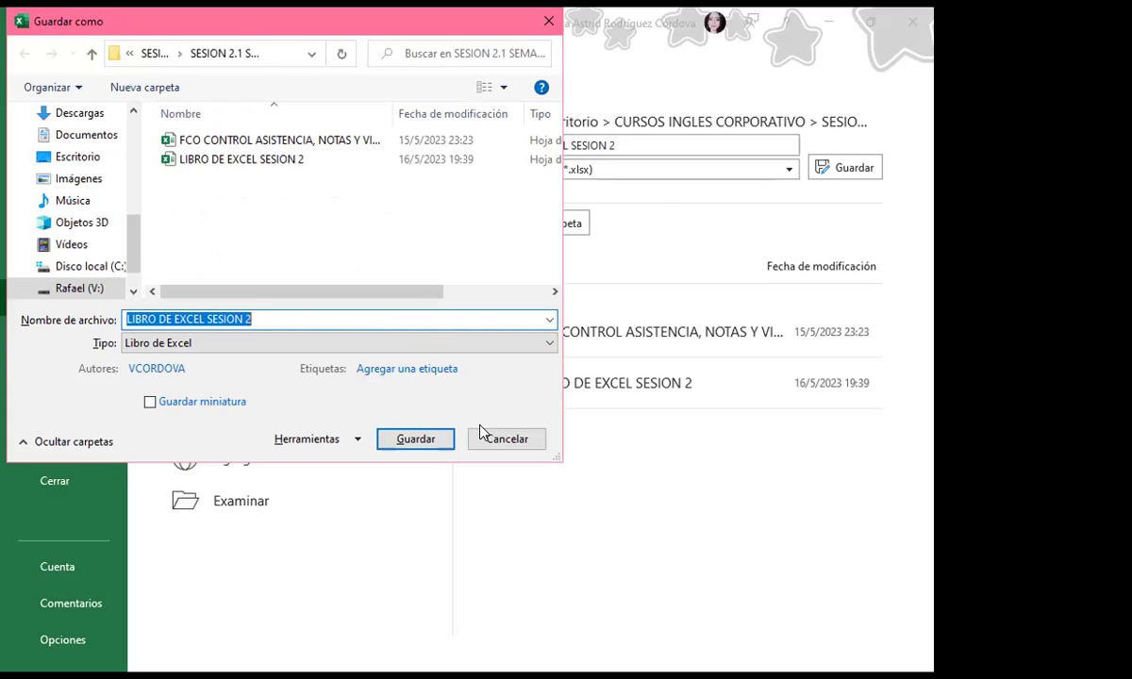
{"action": "key", "text": "Tab"}
{"action": "key", "text": "Tab"}
{"action": "key", "text": "Tab"}
{"action": "key", "text": "Tab"}
{"action": "key", "text": "Tab"}
{"action": "key", "text": "Tab"}
{"action": "key", "text": "Tab"}
{"action": "key", "text": "Tab"}
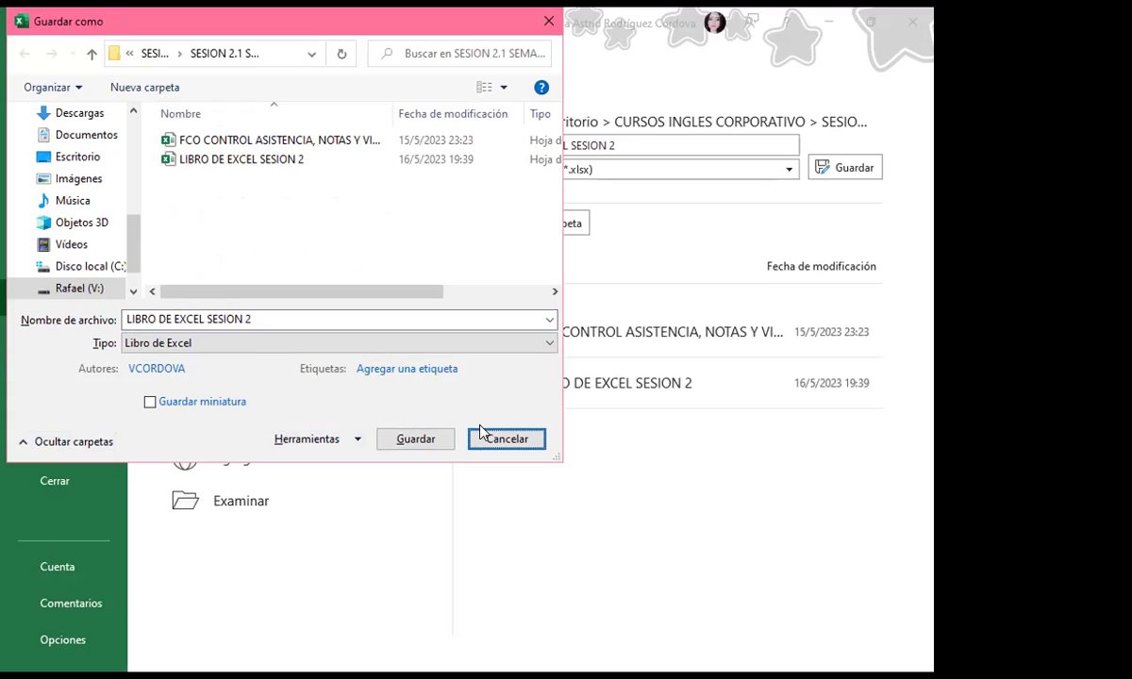
{"action": "key", "text": "Return"}
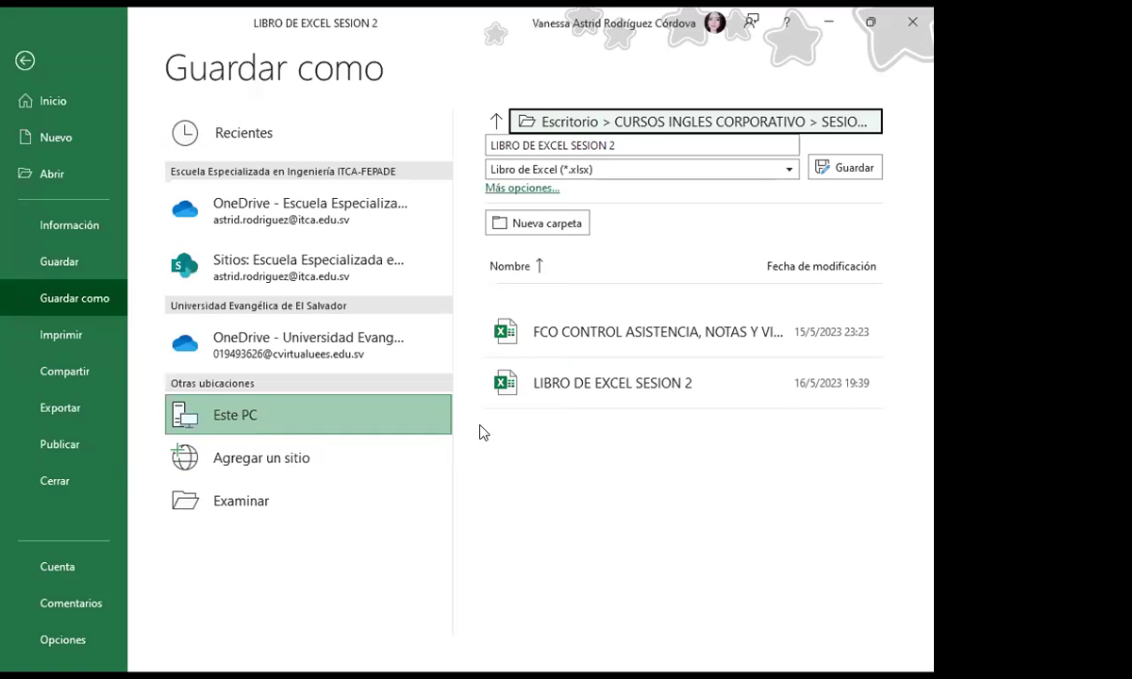
{"action": "key", "text": "Escape"}
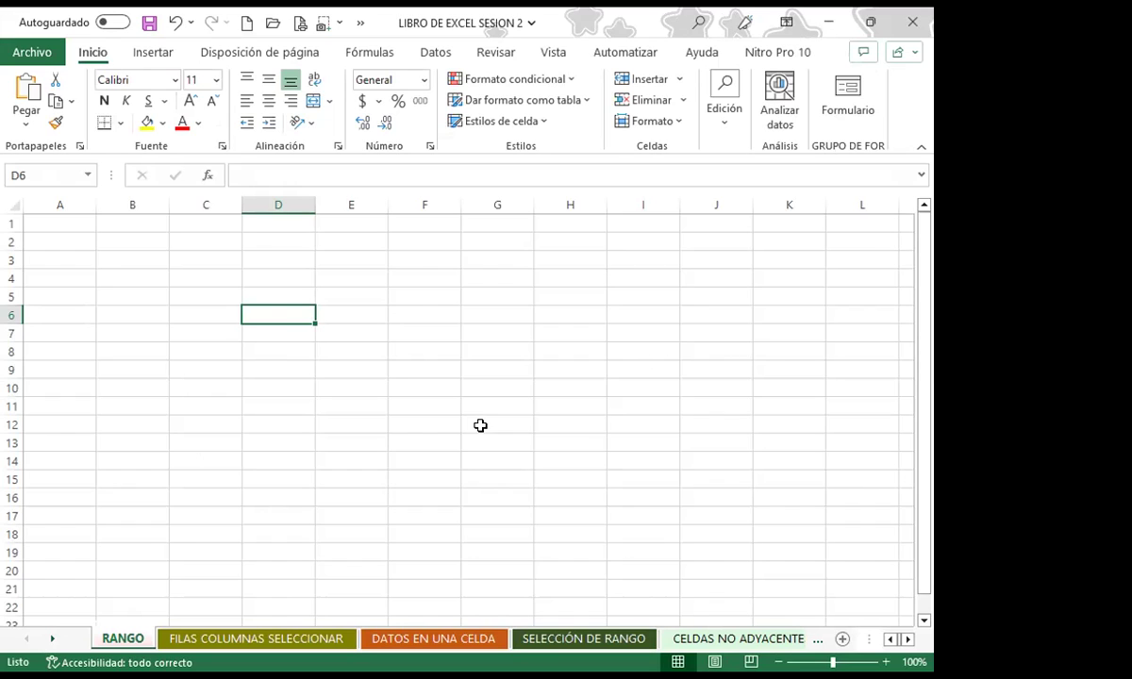
- Display and dismiss the KeyTips, then open the FILAS COLUMNAS SELECCIONAR sheet
{"action": "key", "text": "alt"}
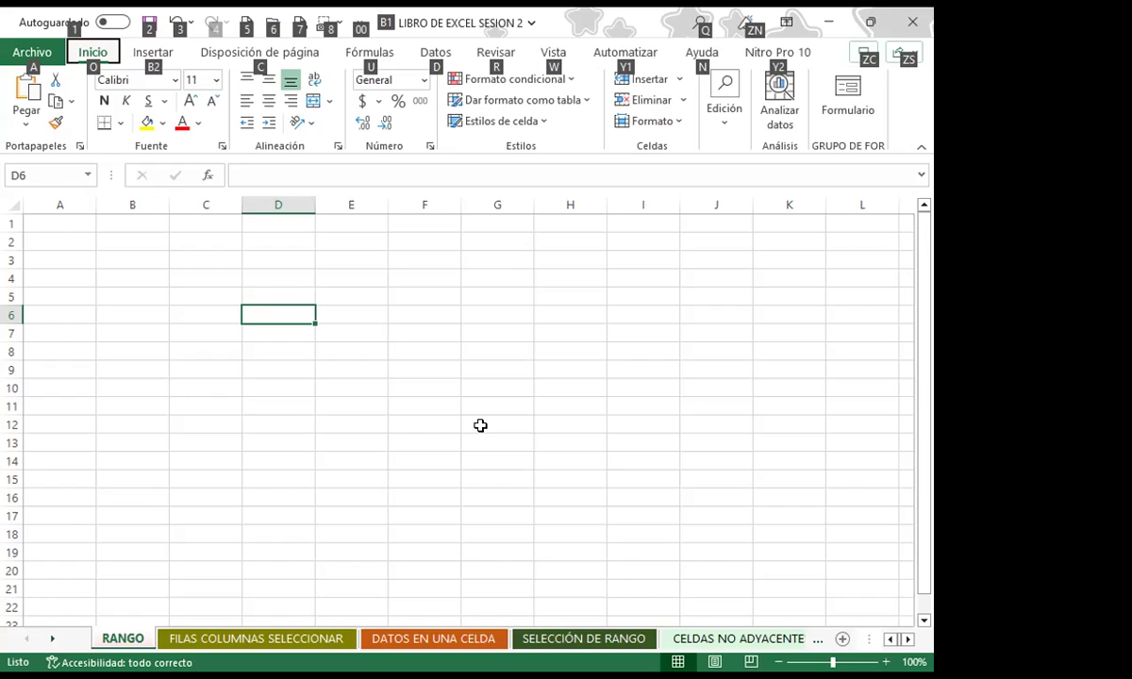
{"action": "left_click", "coordinate": [358, 441]}
{"action": "left_click", "coordinate": [238, 637]}
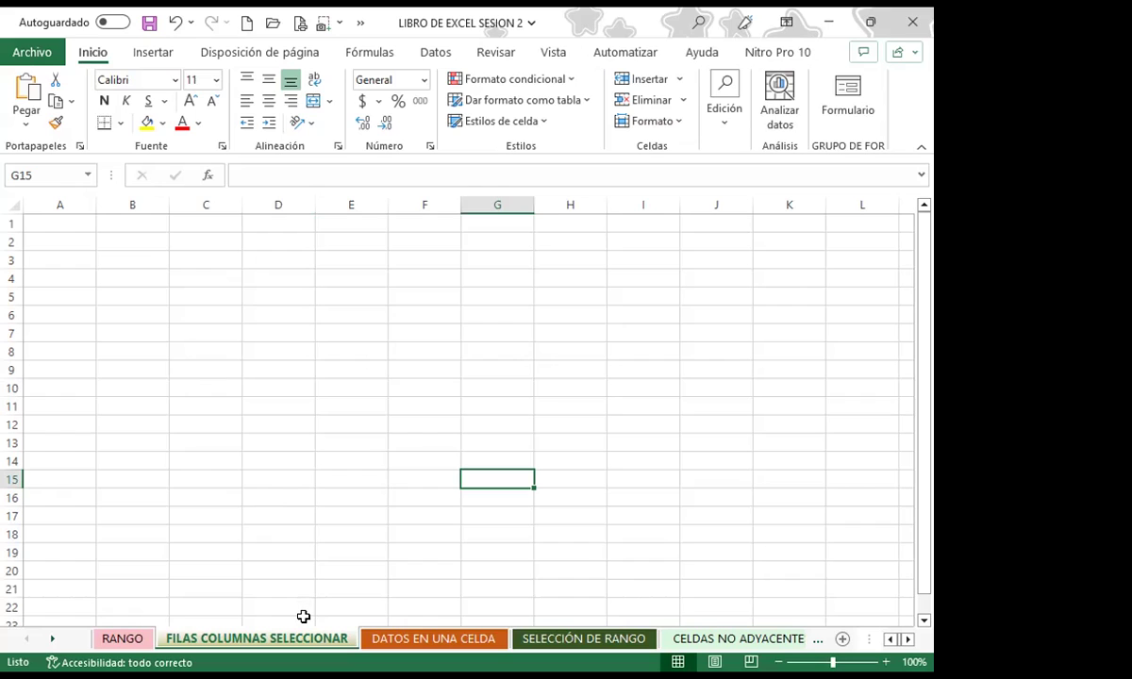
- Switch to the DATOS EN UNA CELDA sheet and select B2, then C2 containing EL SALVADOR
{"action": "left_click", "coordinate": [390, 641]}
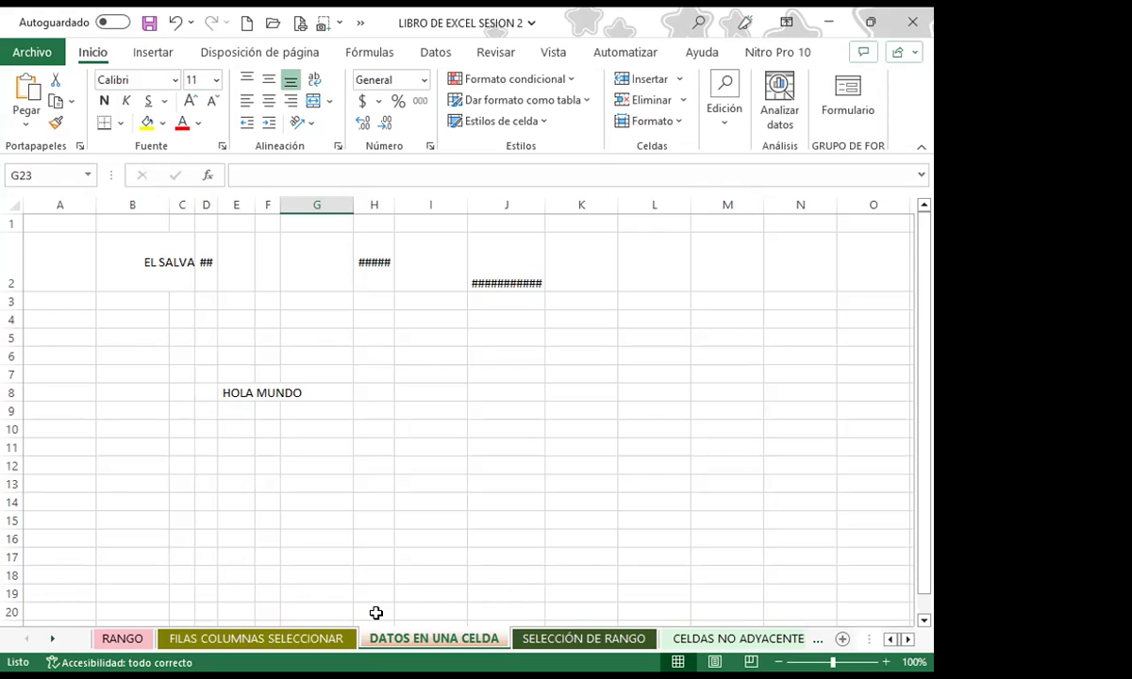
{"action": "left_click", "coordinate": [118, 269]}
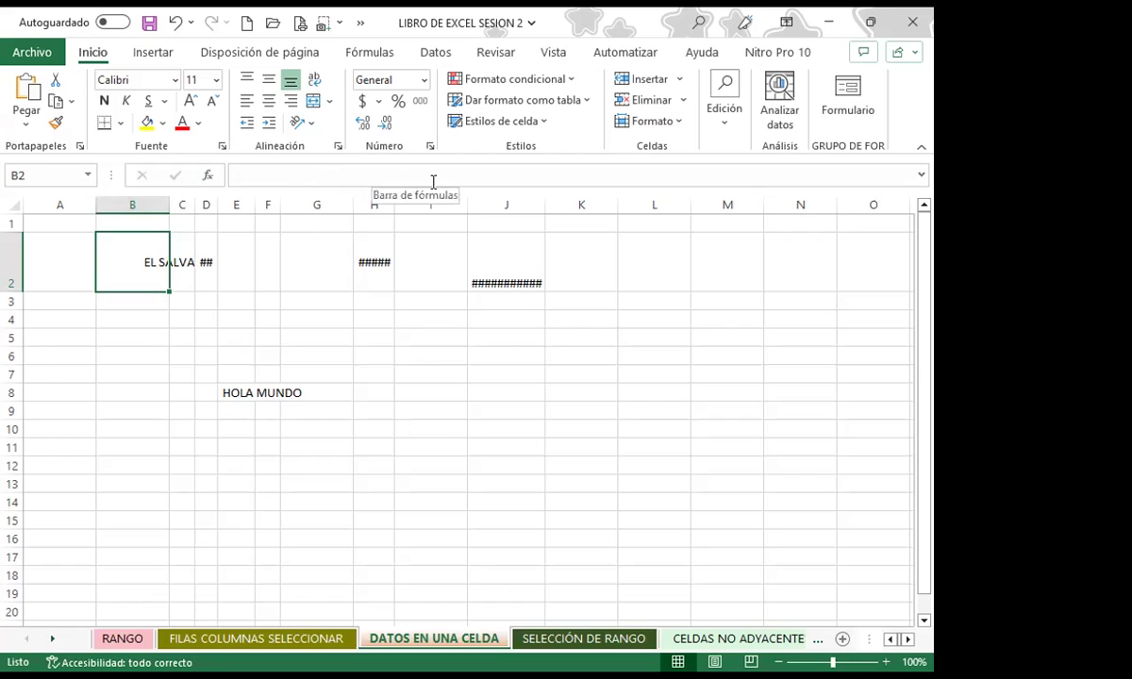
{"action": "left_click", "coordinate": [187, 272]}
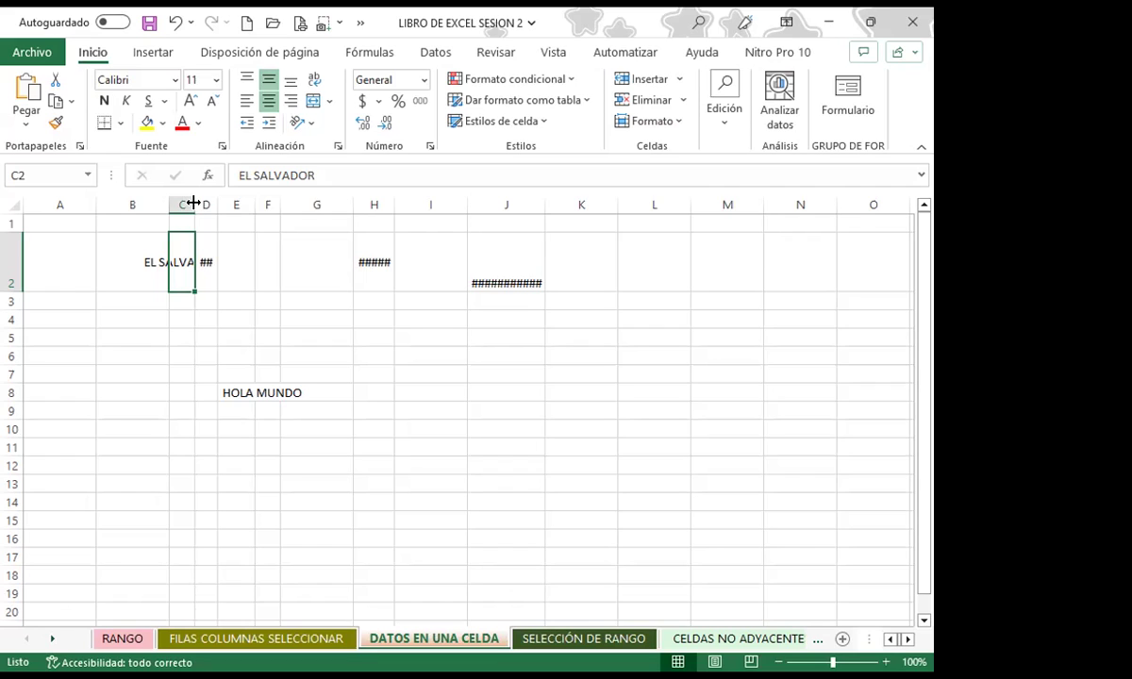
- Autofit column C to show EL SALVADOR in full, then select E8 holding HOLA MUNDO
{"action": "double_click", "coordinate": [194, 204]}
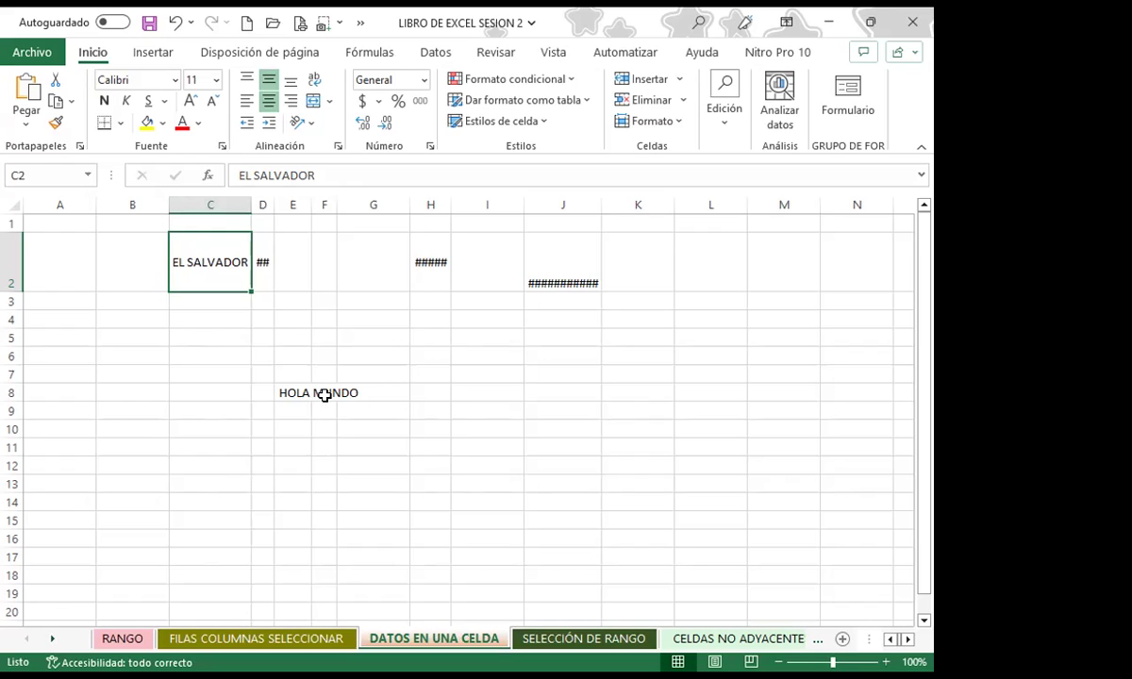
{"action": "left_click", "coordinate": [325, 392]}
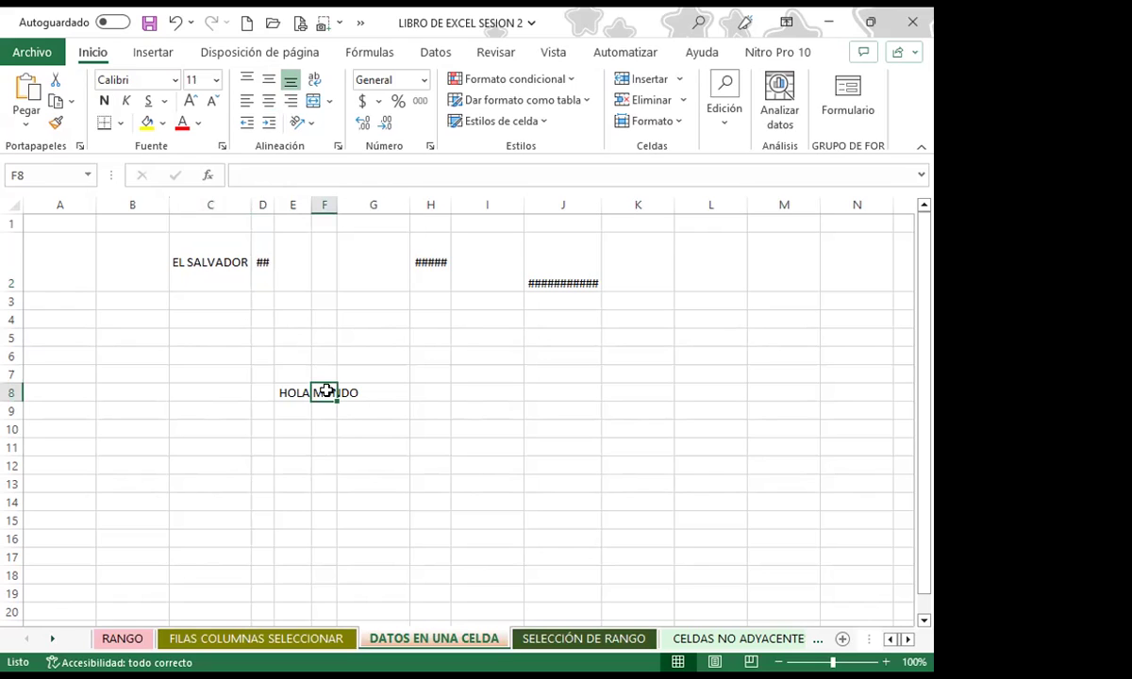
{"action": "key", "text": "Left"}
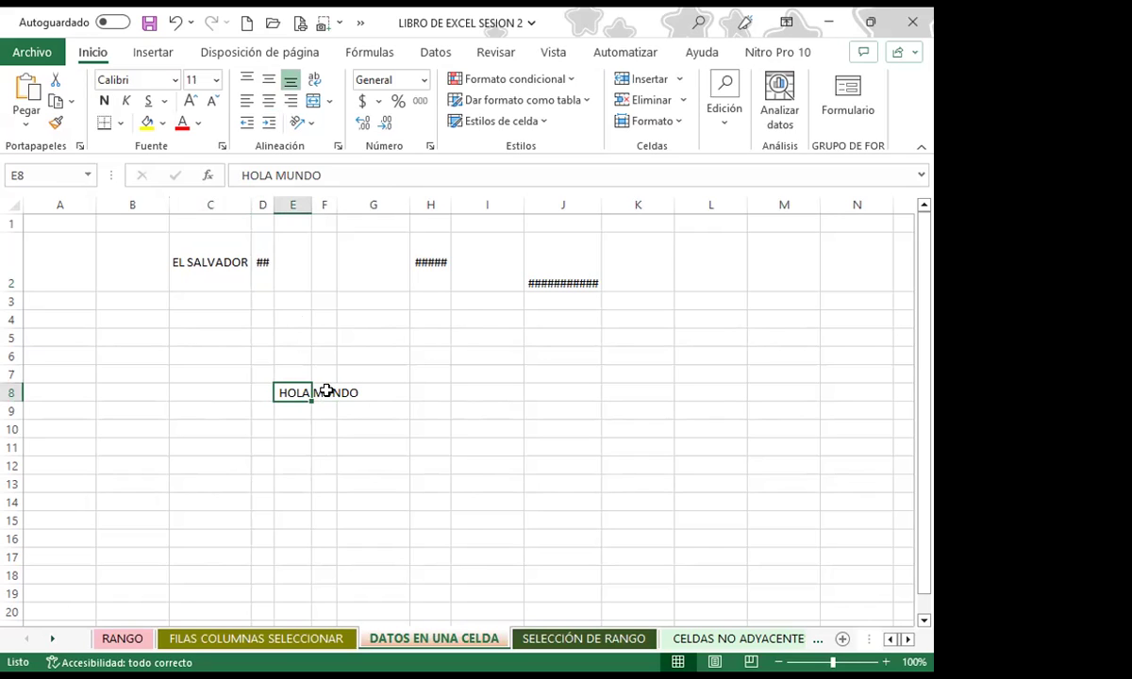
- Undo the column C autofit so EL SALVADOR is truncated again, and narrow column B
{"action": "left_click", "coordinate": [174, 22]}
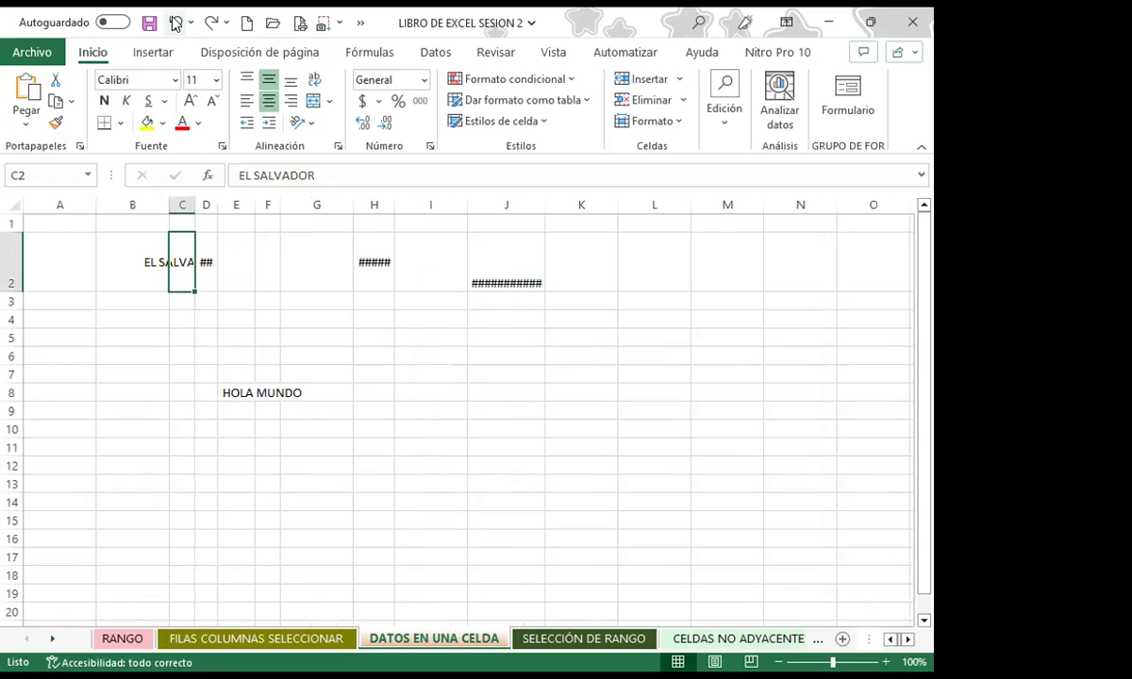
{"action": "left_click", "coordinate": [175, 23]}
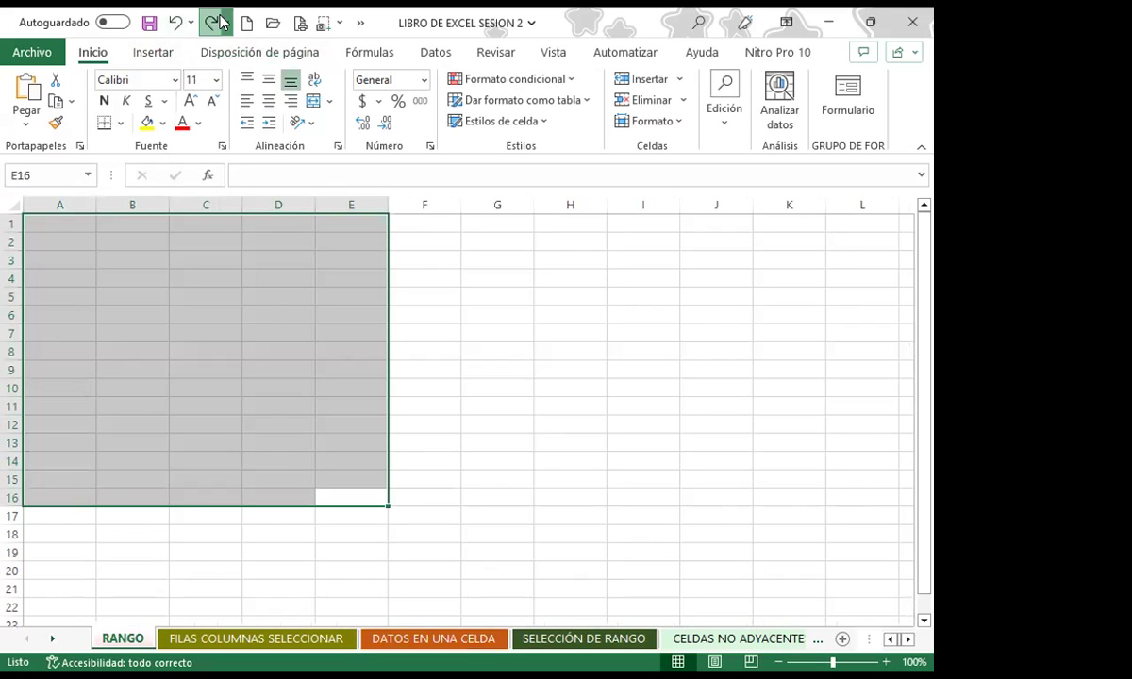
{"action": "left_click", "coordinate": [215, 22]}
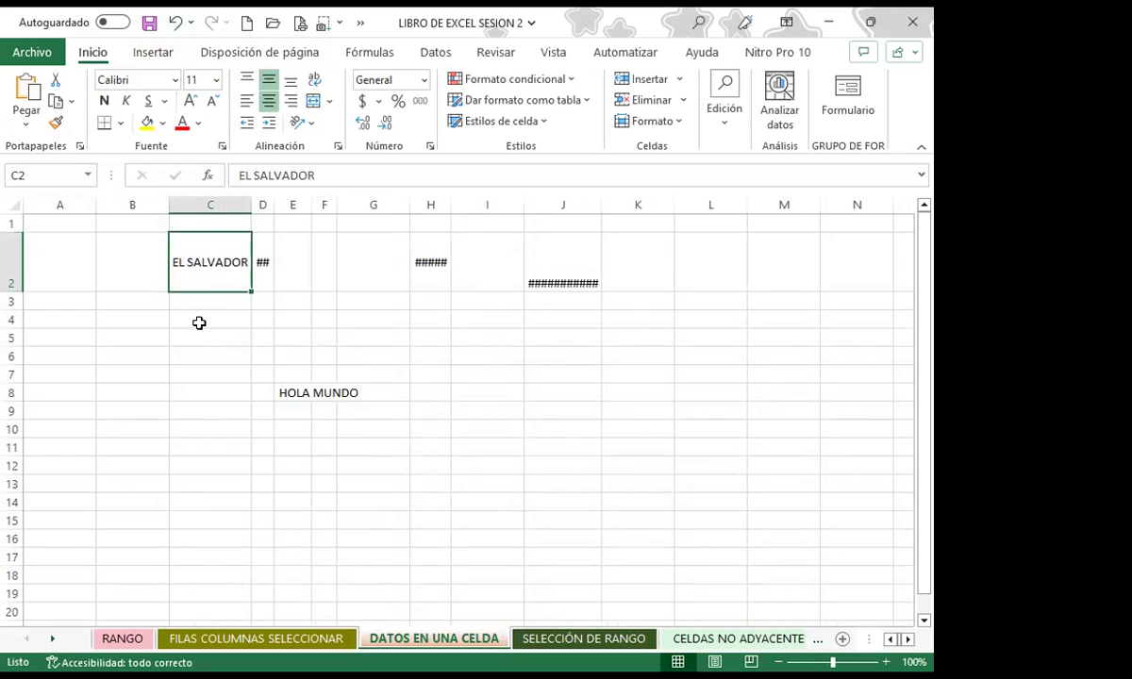
{"action": "left_click", "coordinate": [175, 23]}
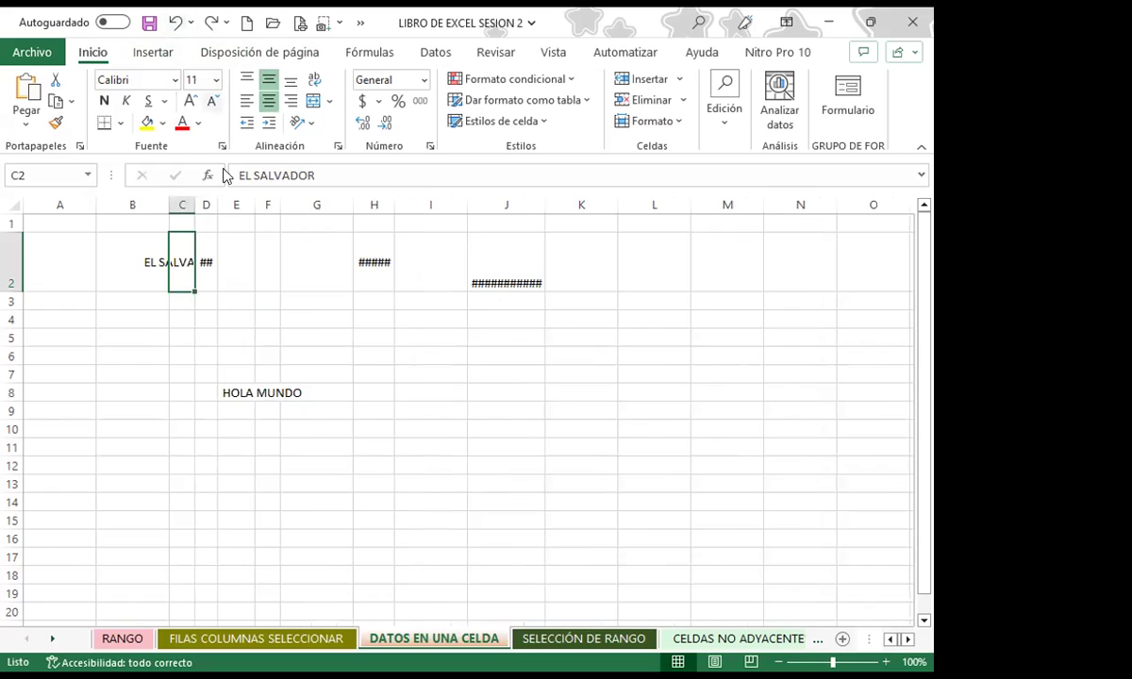
{"action": "left_click", "coordinate": [143, 264]}
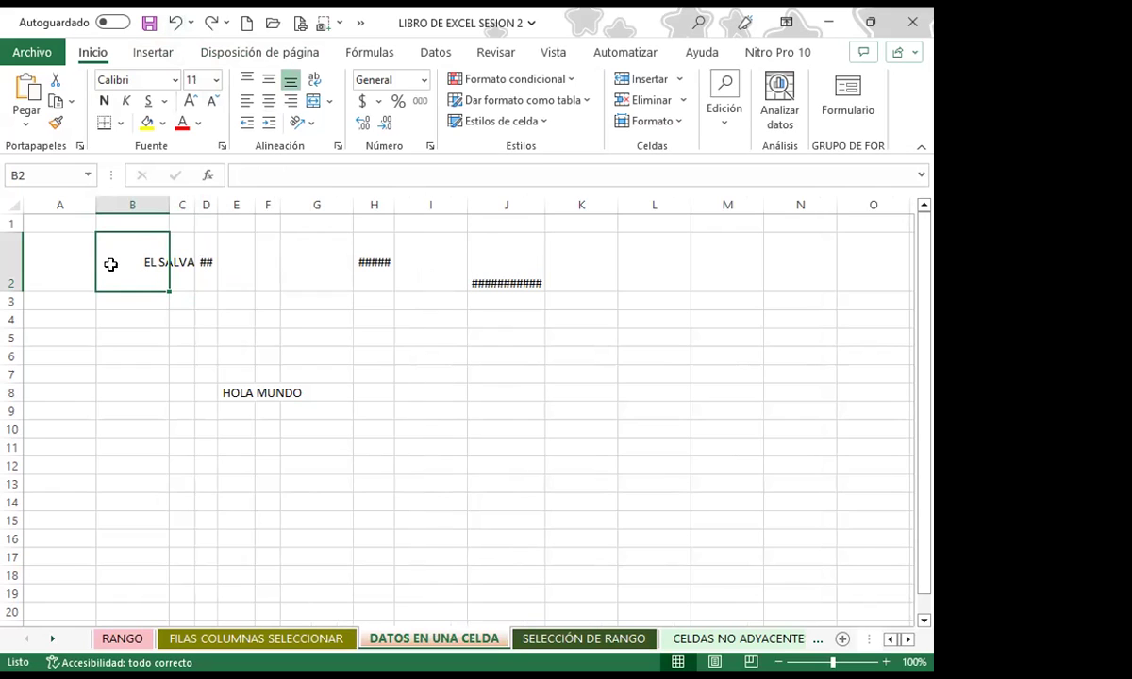
{"action": "left_click_drag", "start_coordinate": [168, 206], "coordinate": [139, 208]}
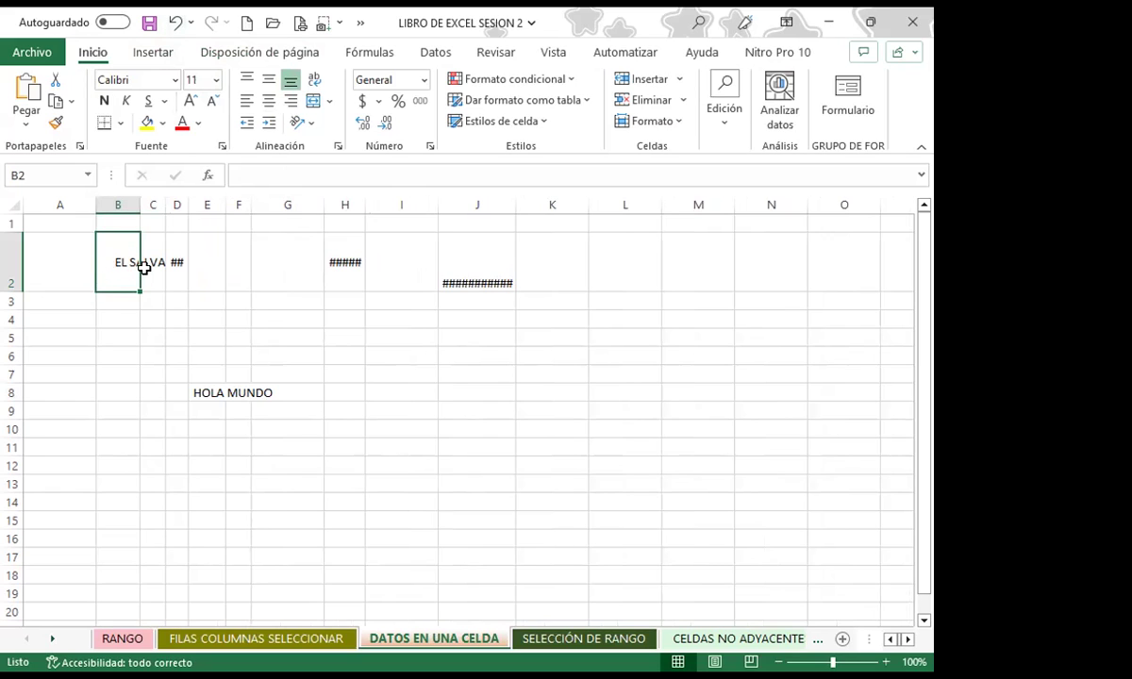
- Autofit columns E and C so HOLA MUNDO and EL SALVADOR show fully, then select J2
{"action": "left_click", "coordinate": [149, 268]}
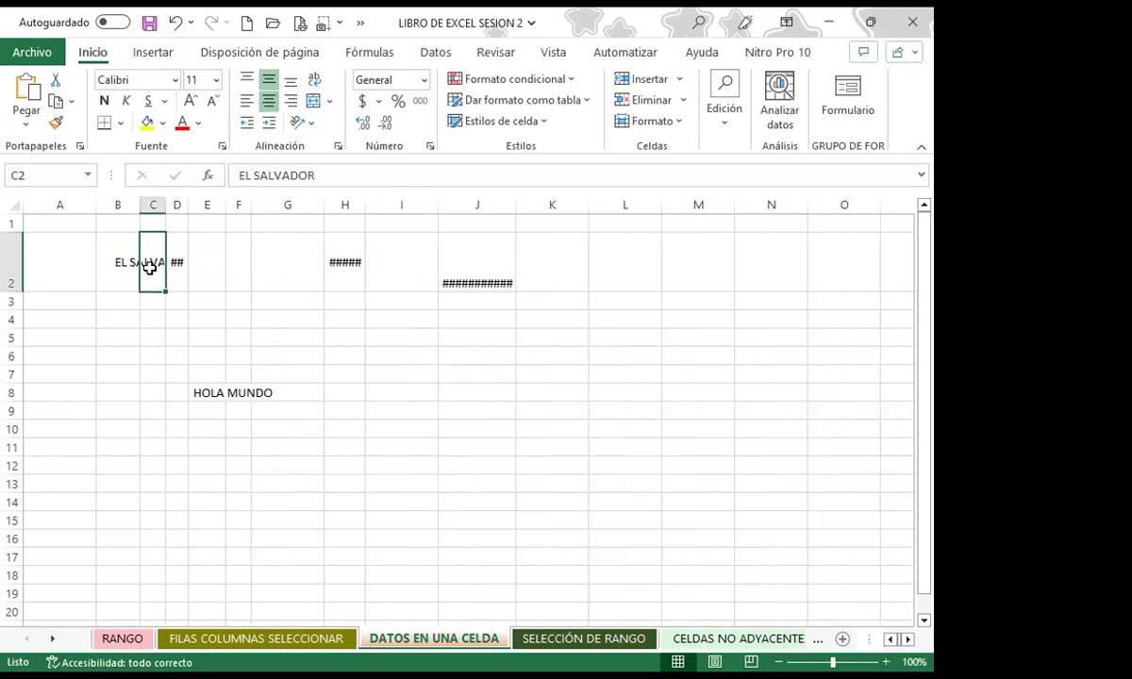
{"action": "left_click", "coordinate": [197, 392]}
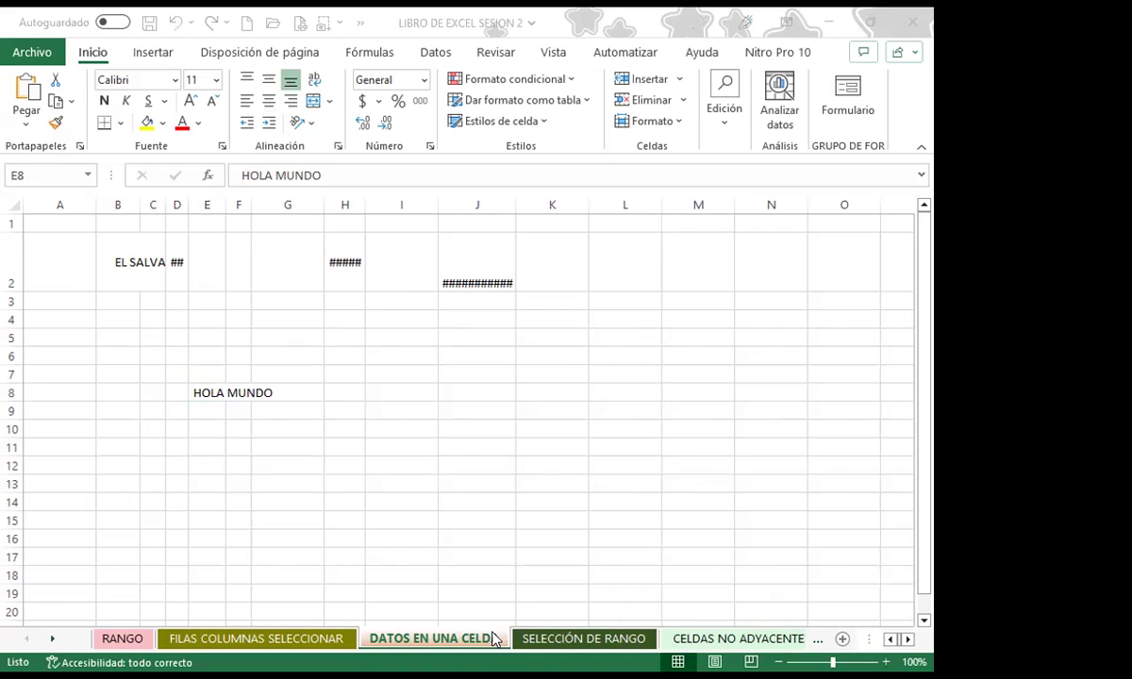
{"action": "left_click", "coordinate": [201, 398]}
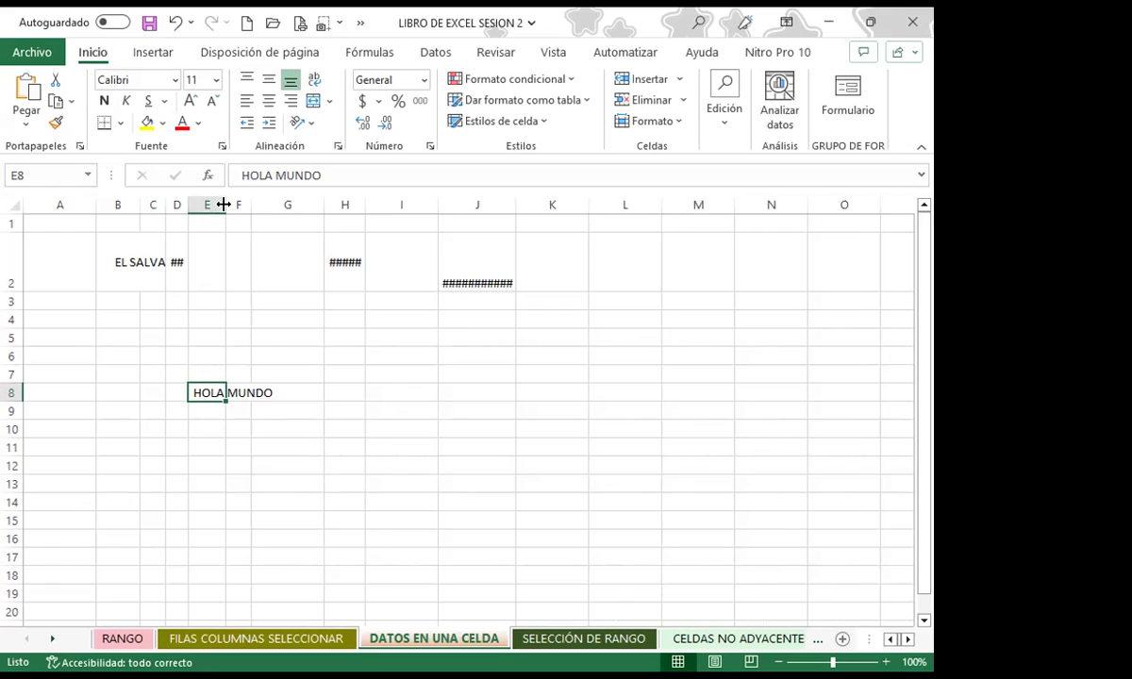
{"action": "double_click", "coordinate": [224, 204]}
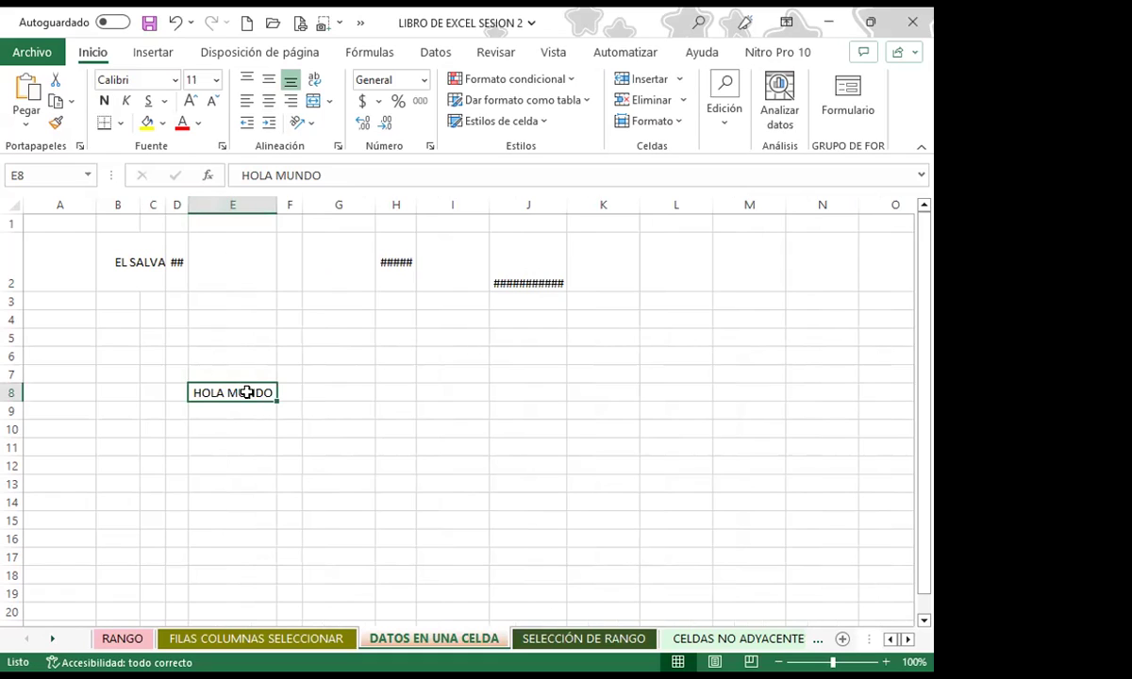
{"action": "double_click", "coordinate": [165, 205]}
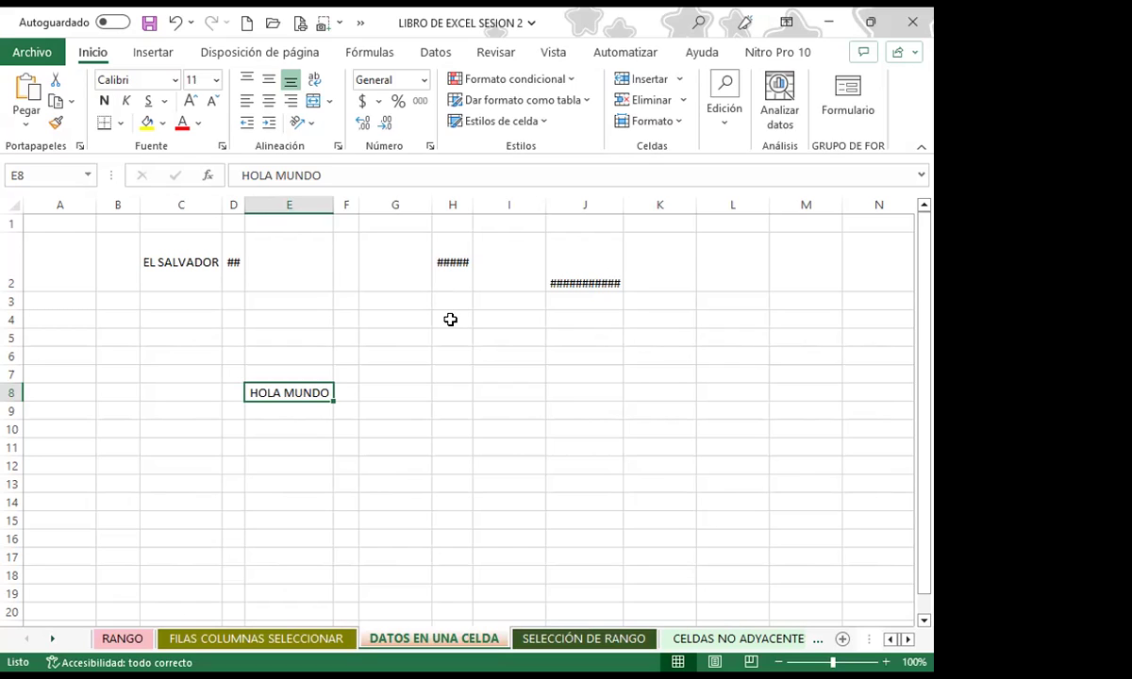
{"action": "left_click", "coordinate": [584, 268]}
- Autofit columns J, H and D to reveal the dates and 123564, then narrow column H again
{"action": "mouse_move", "coordinate": [585, 269]}
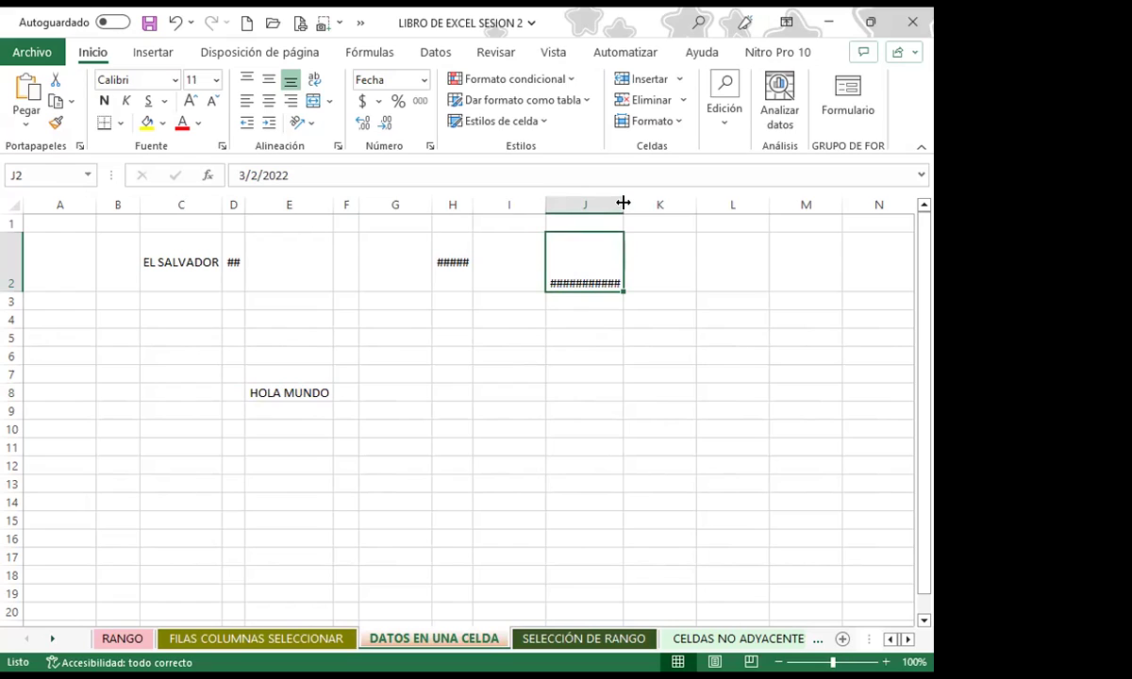
{"action": "double_click", "coordinate": [623, 203]}
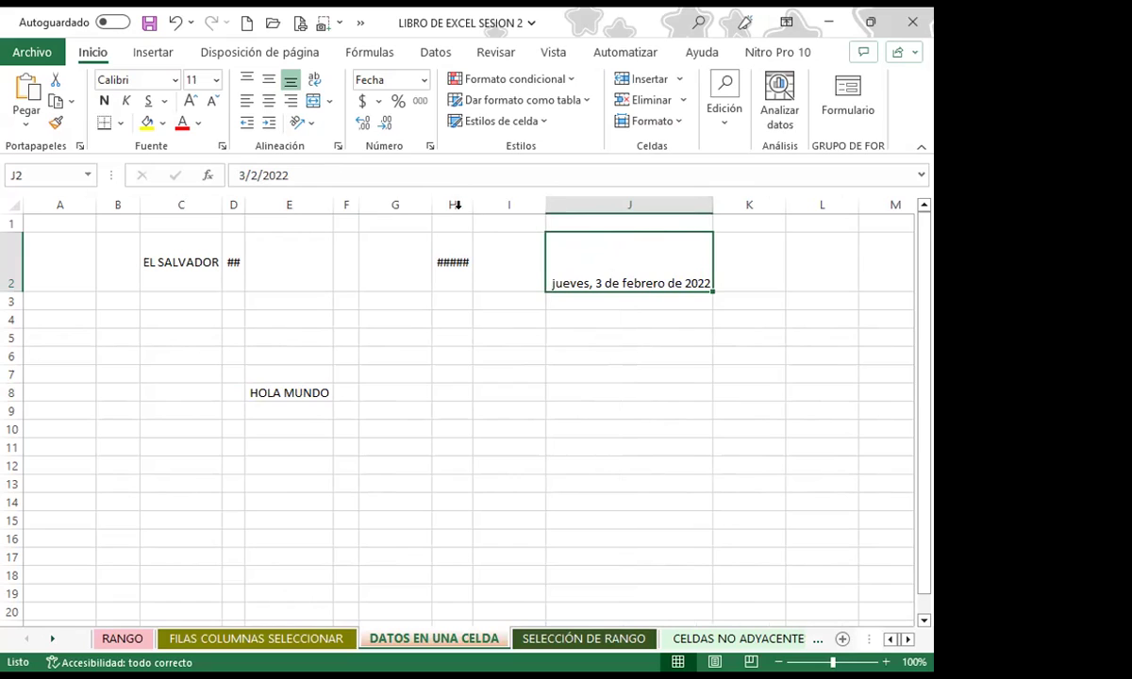
{"action": "left_click", "coordinate": [459, 259]}
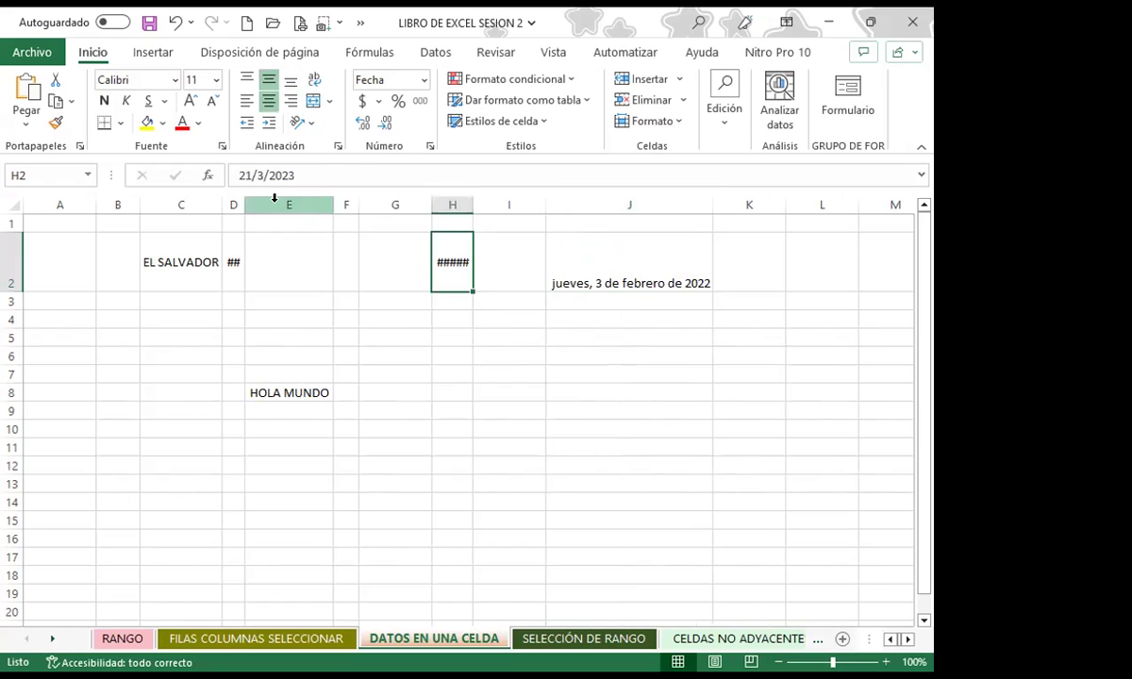
{"action": "double_click", "coordinate": [472, 204]}
{"action": "left_click", "coordinate": [231, 256]}
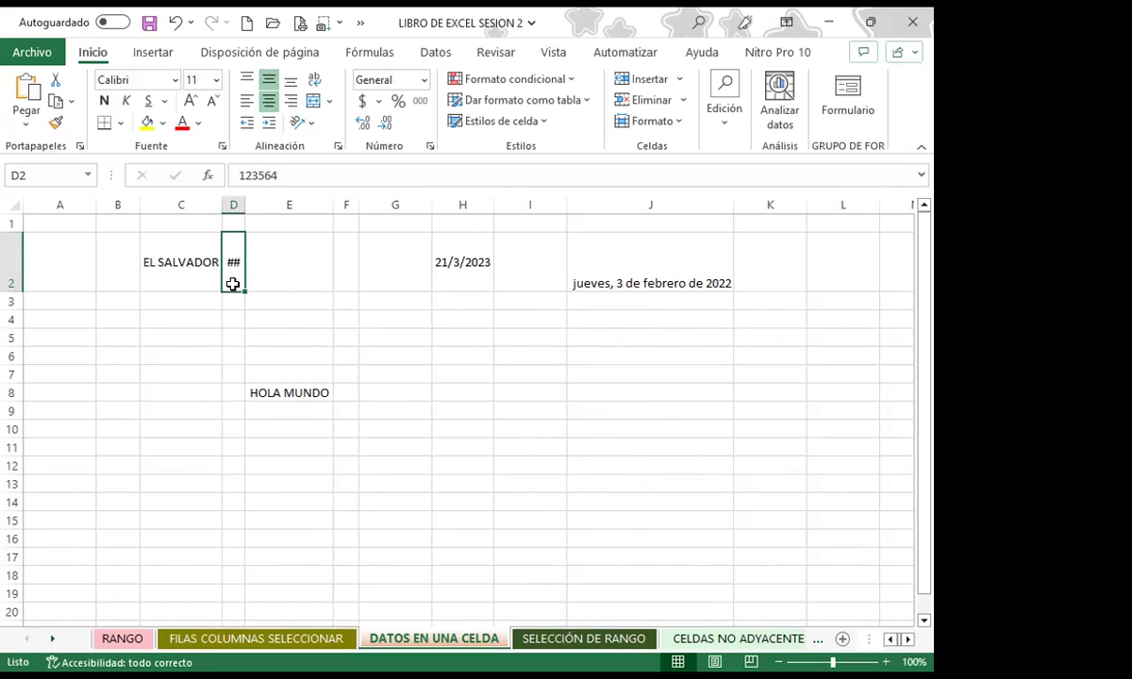
{"action": "double_click", "coordinate": [244, 203]}
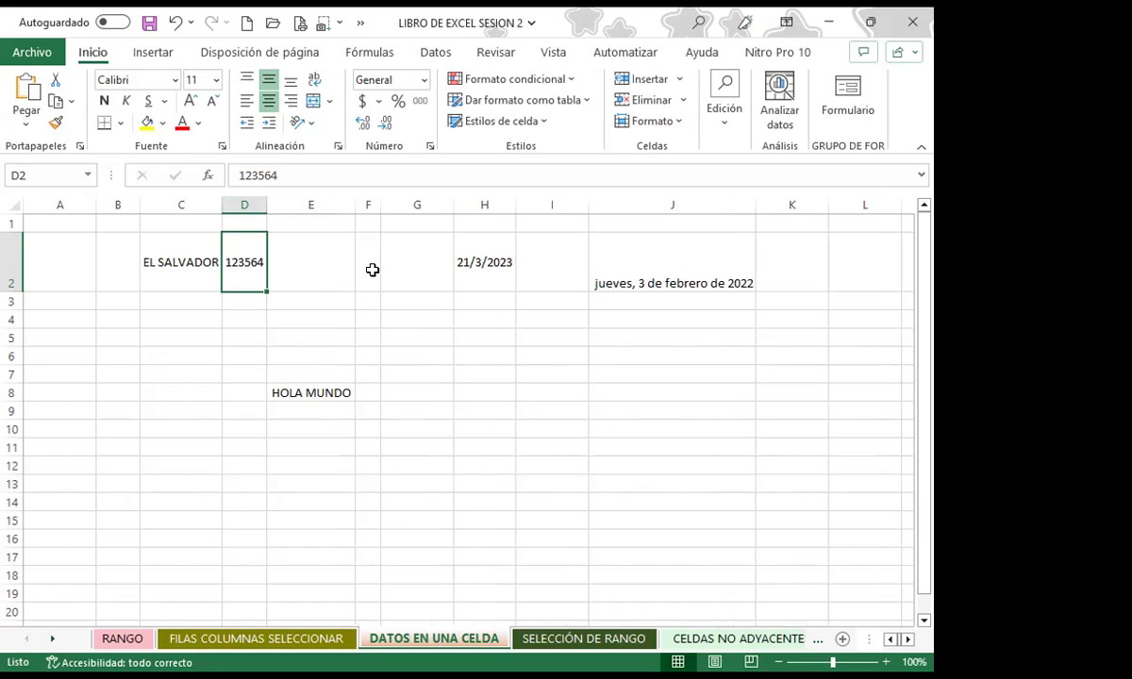
{"action": "left_click_drag", "start_coordinate": [515, 209], "coordinate": [494, 209]}
- Fill the 21/3/2023 date from H2 down to H20 as consecutive dates
{"action": "left_click", "coordinate": [480, 264]}
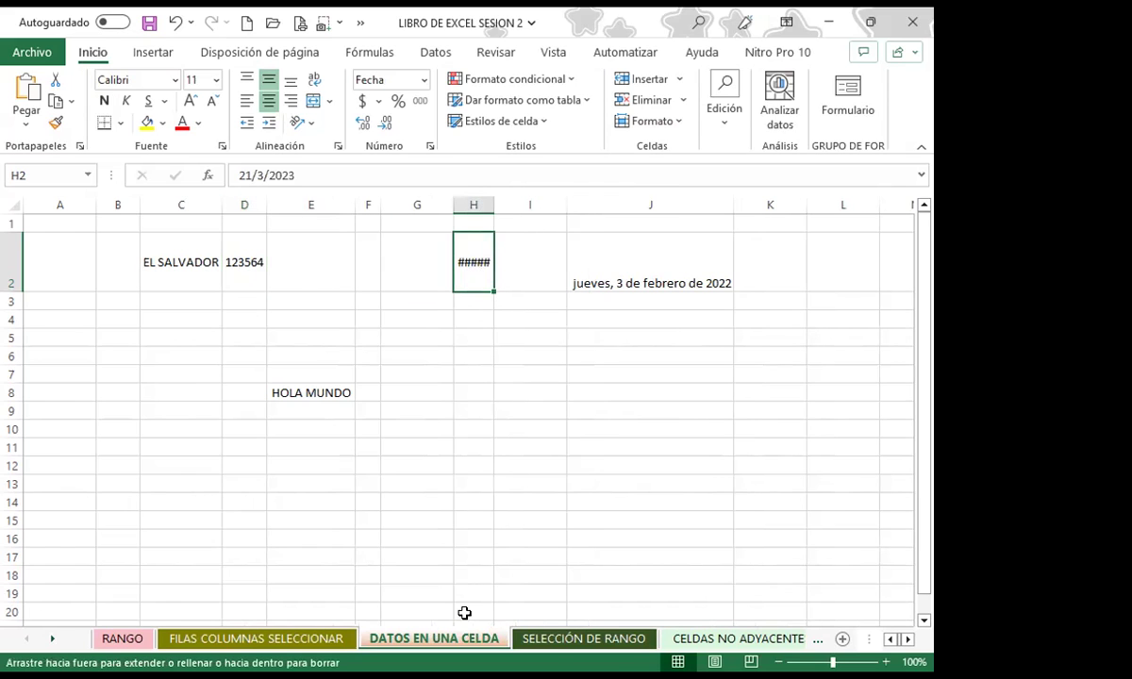
{"action": "left_click_drag", "start_coordinate": [469, 588], "coordinate": [464, 613]}
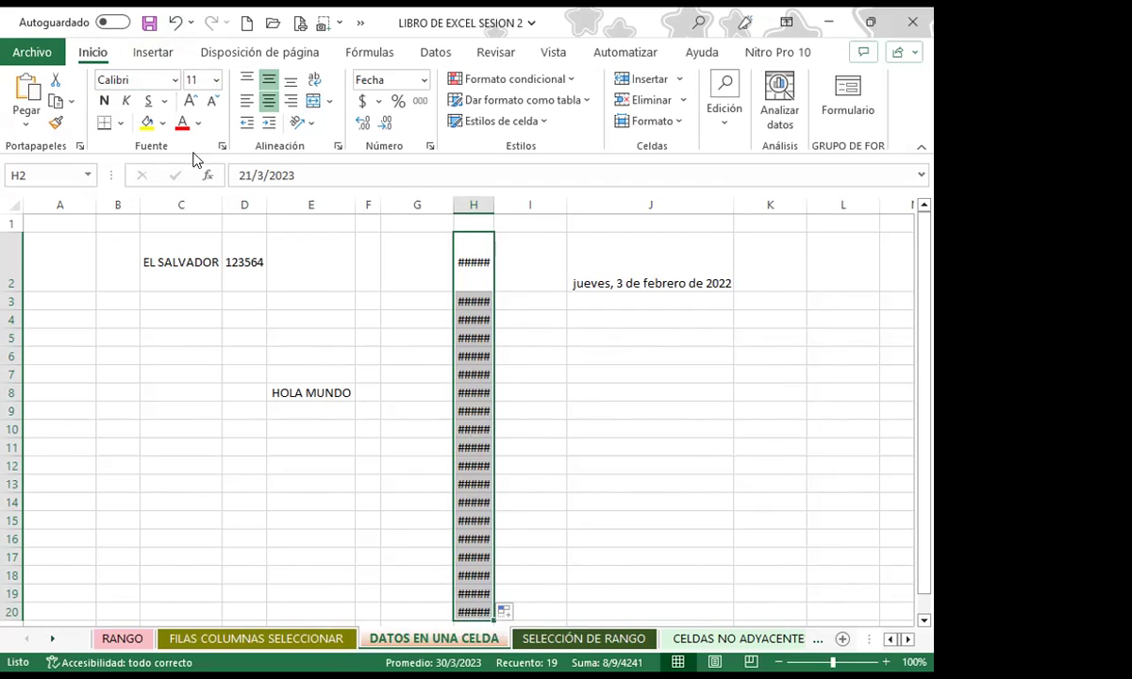
- Enable Reducir hasta ajustar on the Alineación tab of Format Cells for H2:H20
{"action": "left_click", "coordinate": [222, 146]}
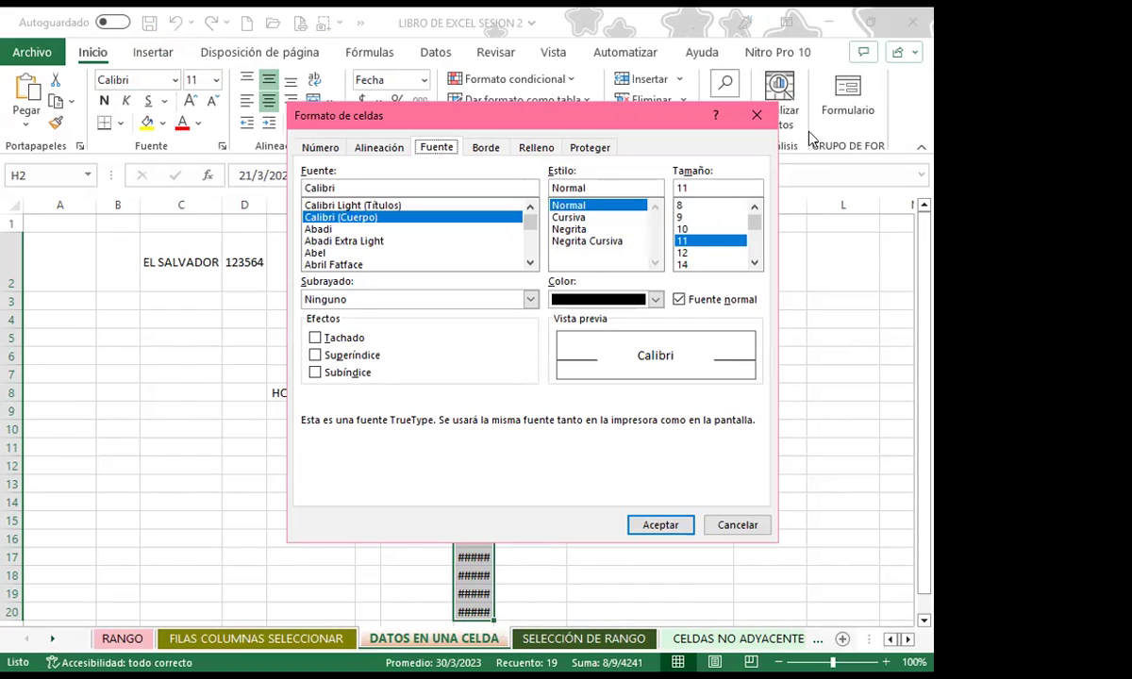
{"action": "left_click_drag", "start_coordinate": [544, 115], "coordinate": [808, 136]}
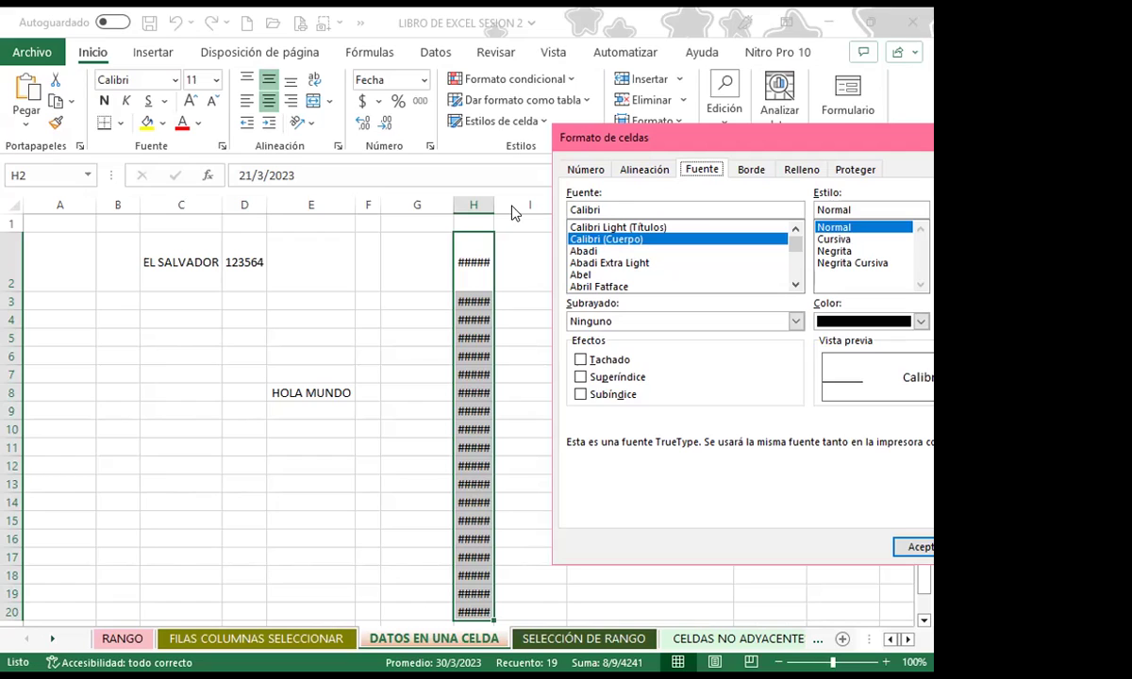
{"action": "left_click", "coordinate": [644, 170]}
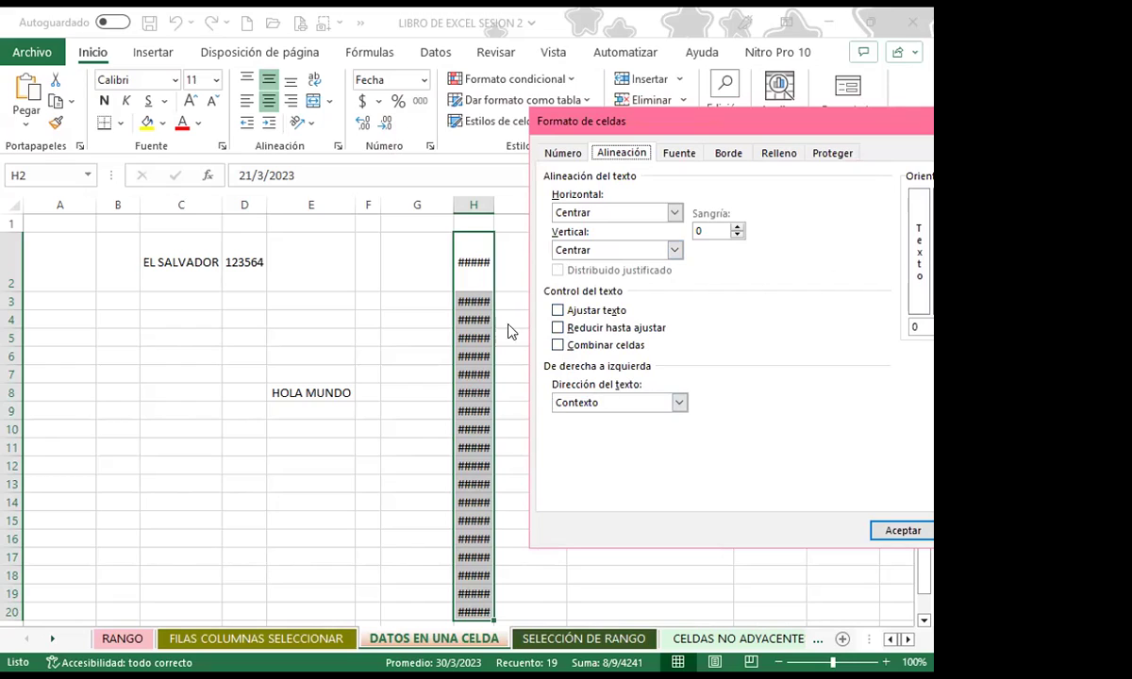
{"action": "left_click", "coordinate": [557, 327]}
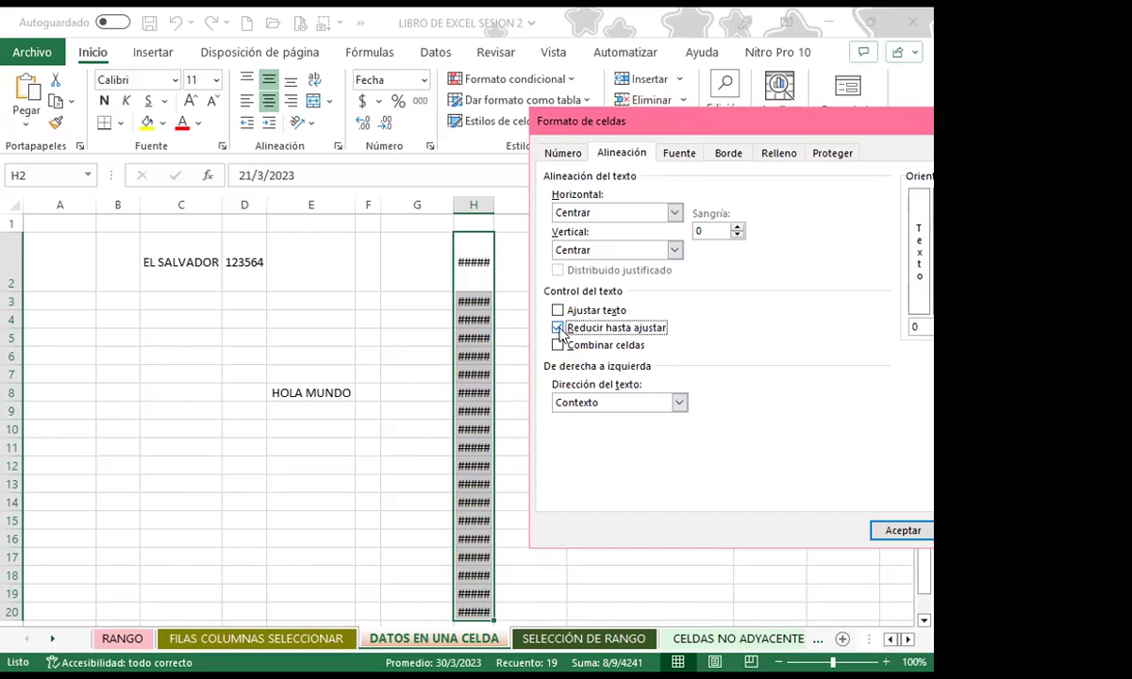
{"action": "left_click", "coordinate": [877, 530]}
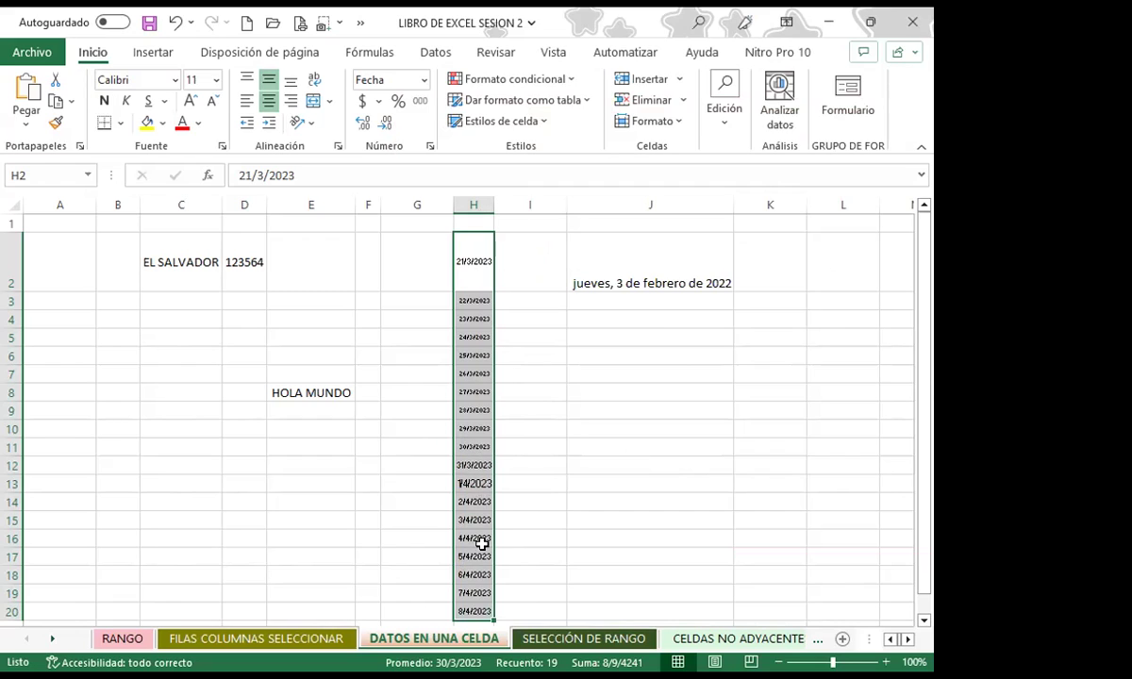
- Narrow column H to about 25 pixels and restore H2's date after a stray plus sign
{"action": "left_click_drag", "start_coordinate": [493, 198], "coordinate": [476, 199]}
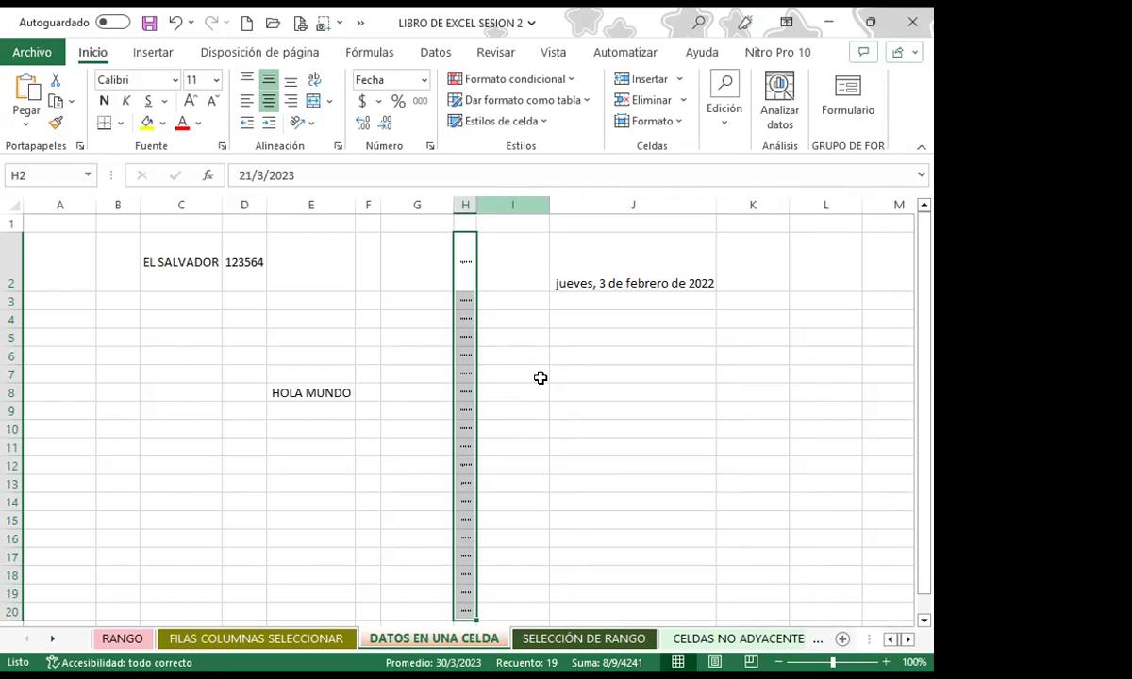
{"action": "type", "text": "+"}
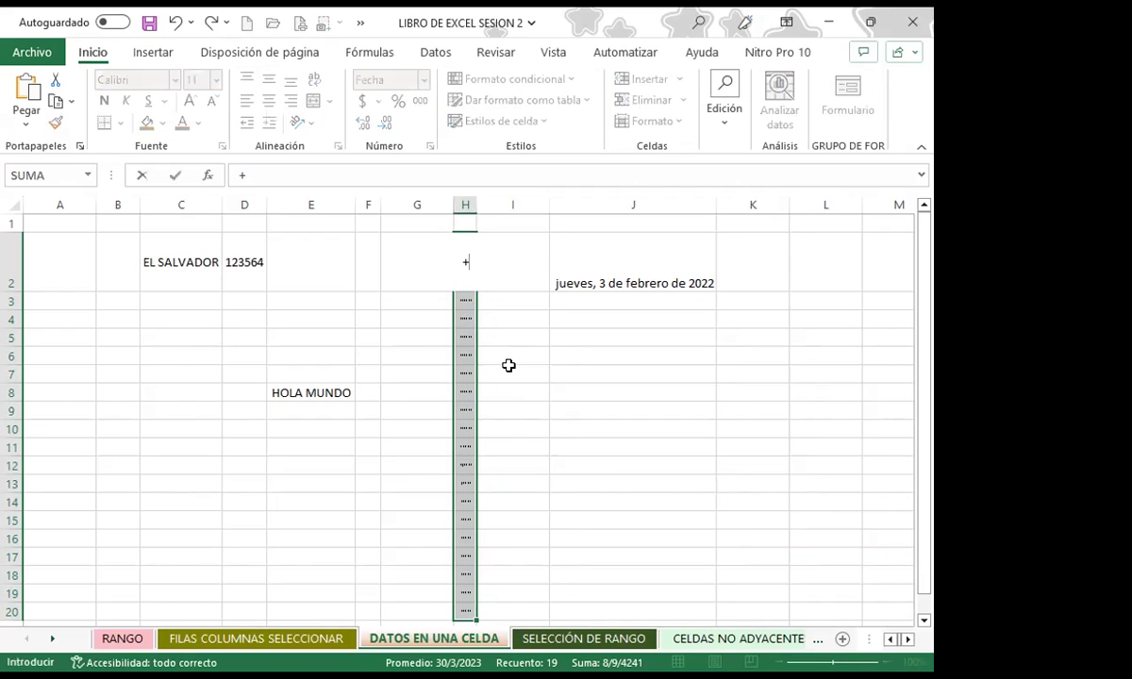
{"action": "key", "text": "BackSpace"}
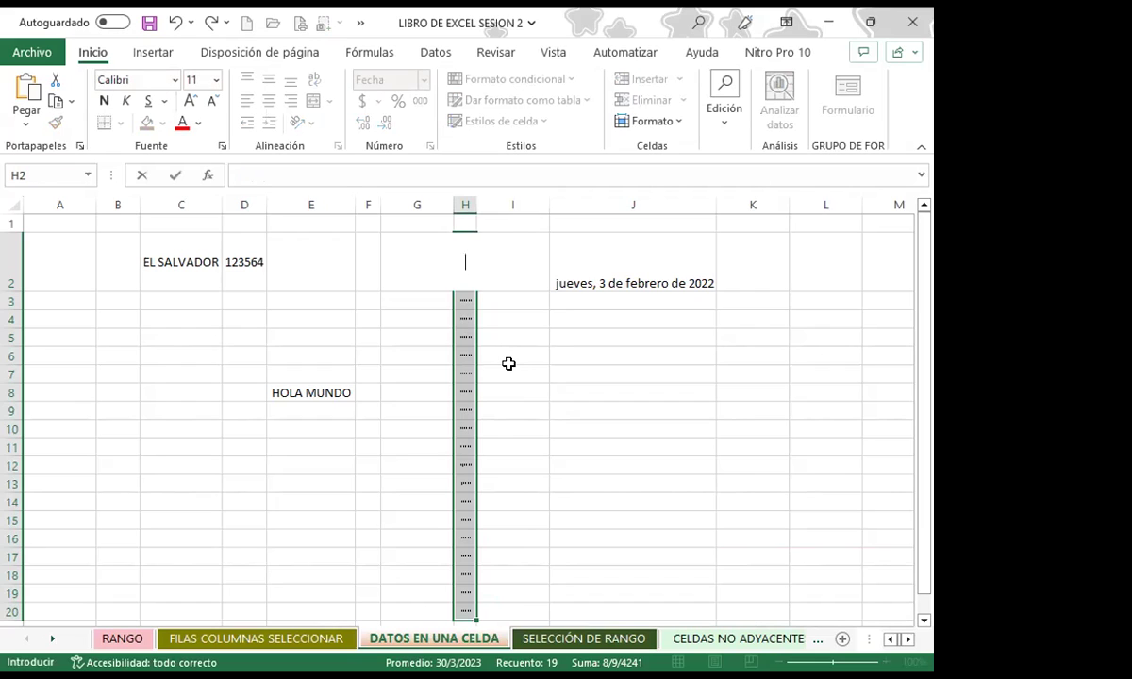
{"action": "key", "text": "ctrl+semicolon"}
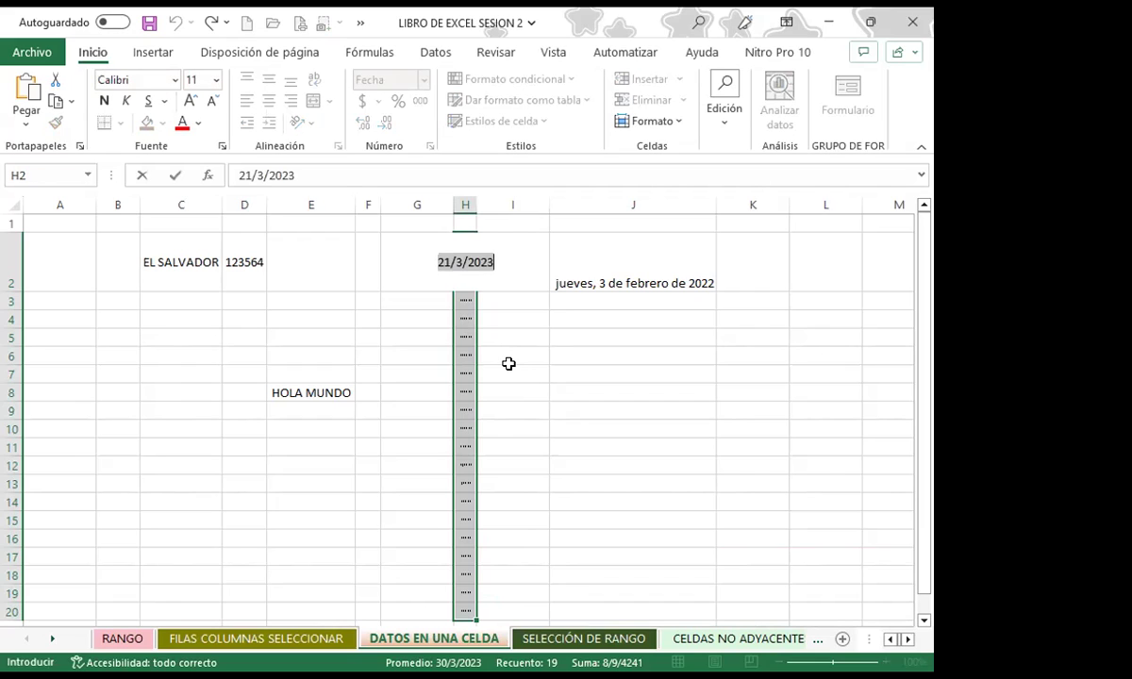
{"action": "left_click", "coordinate": [526, 405]}
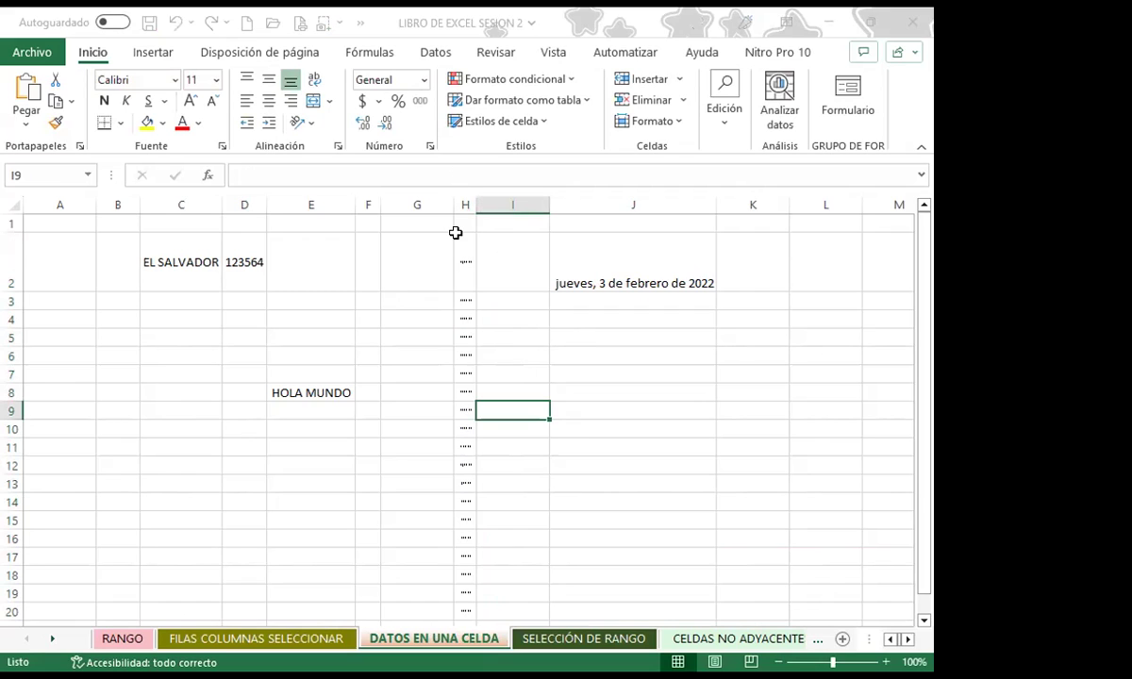
- Autofit column H, then narrow it to about 38 pixels (4.71) so the dates stay readable
{"action": "left_click_drag", "start_coordinate": [475, 204], "coordinate": [484, 203]}
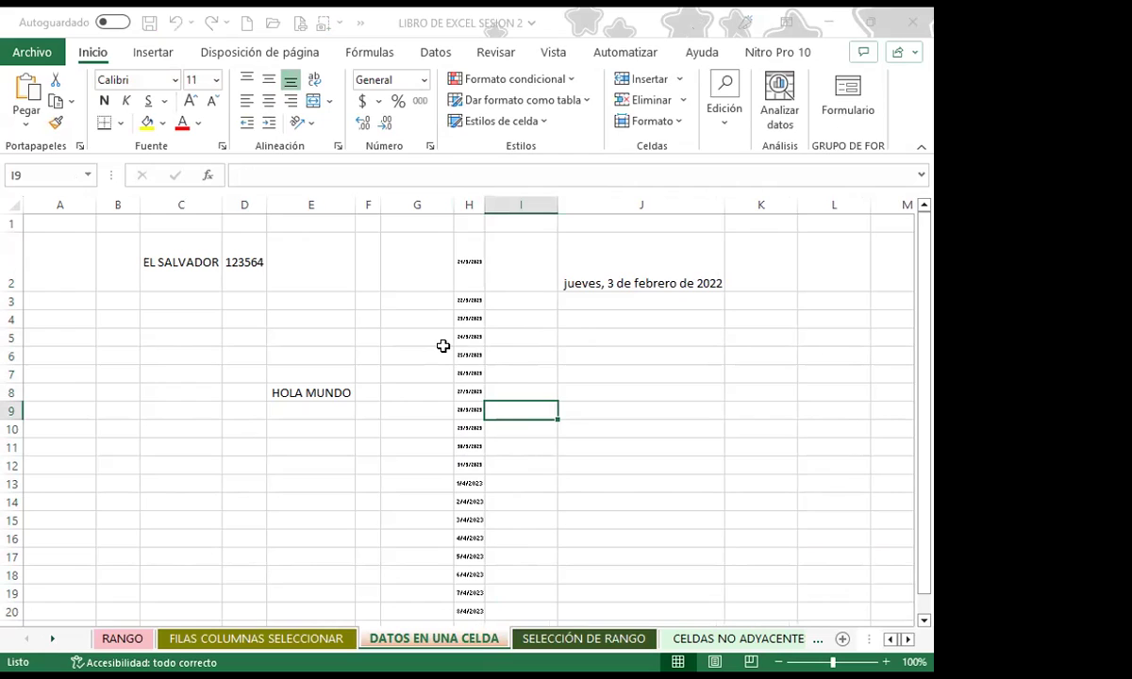
{"action": "double_click", "coordinate": [497, 207]}
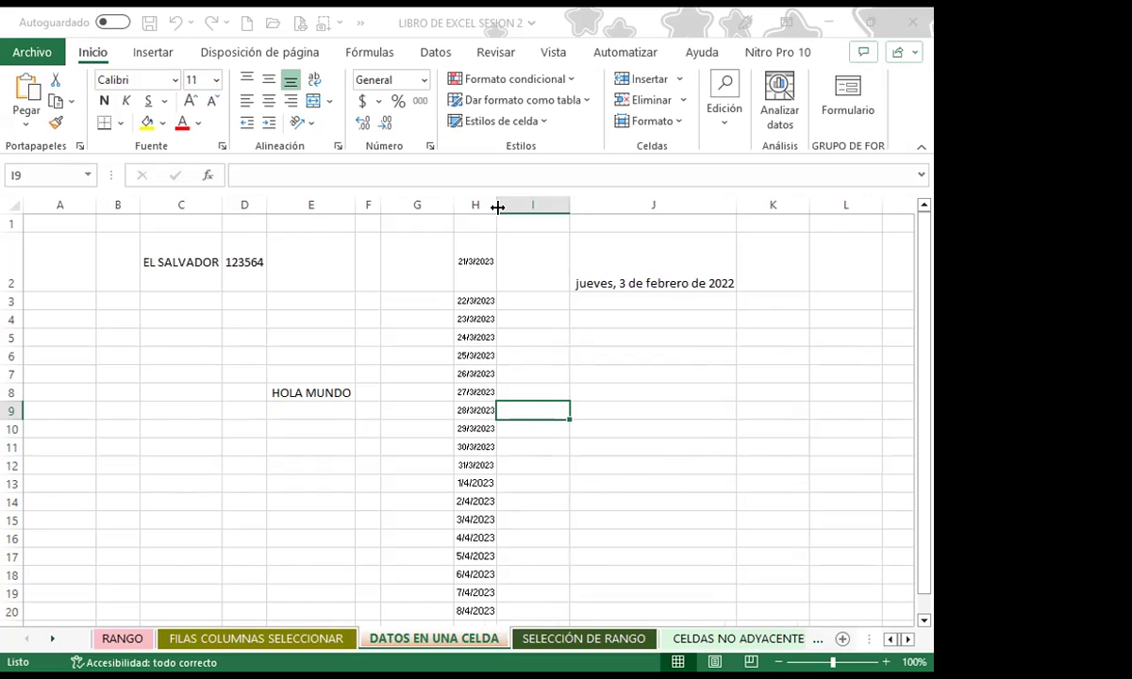
{"action": "left_click_drag", "start_coordinate": [497, 206], "coordinate": [488, 210]}
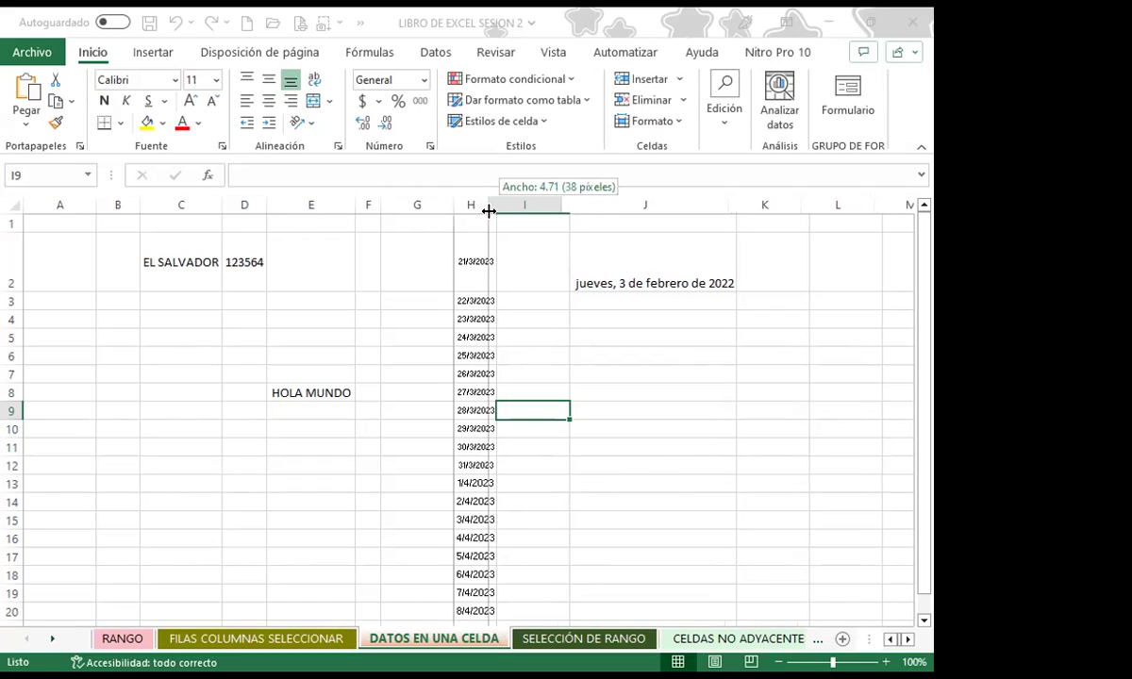
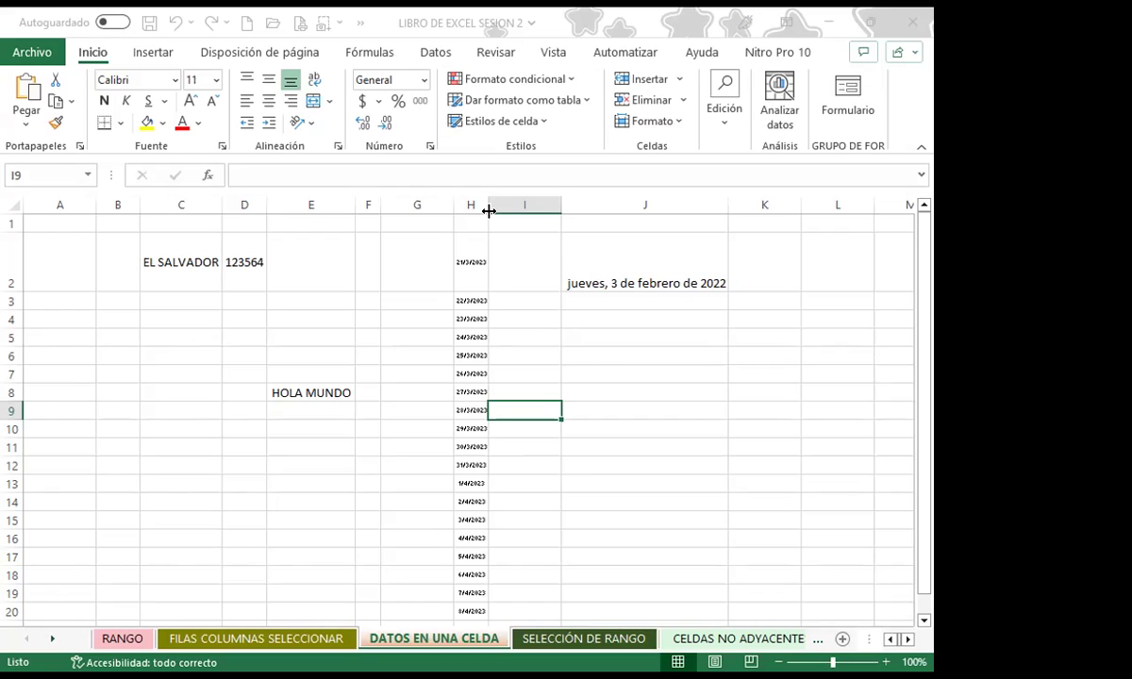
- Widen column H, then narrow it back so its dates shrink, and narrow column J until its date shows hash marks
{"action": "left_click_drag", "start_coordinate": [488, 204], "coordinate": [547, 202]}
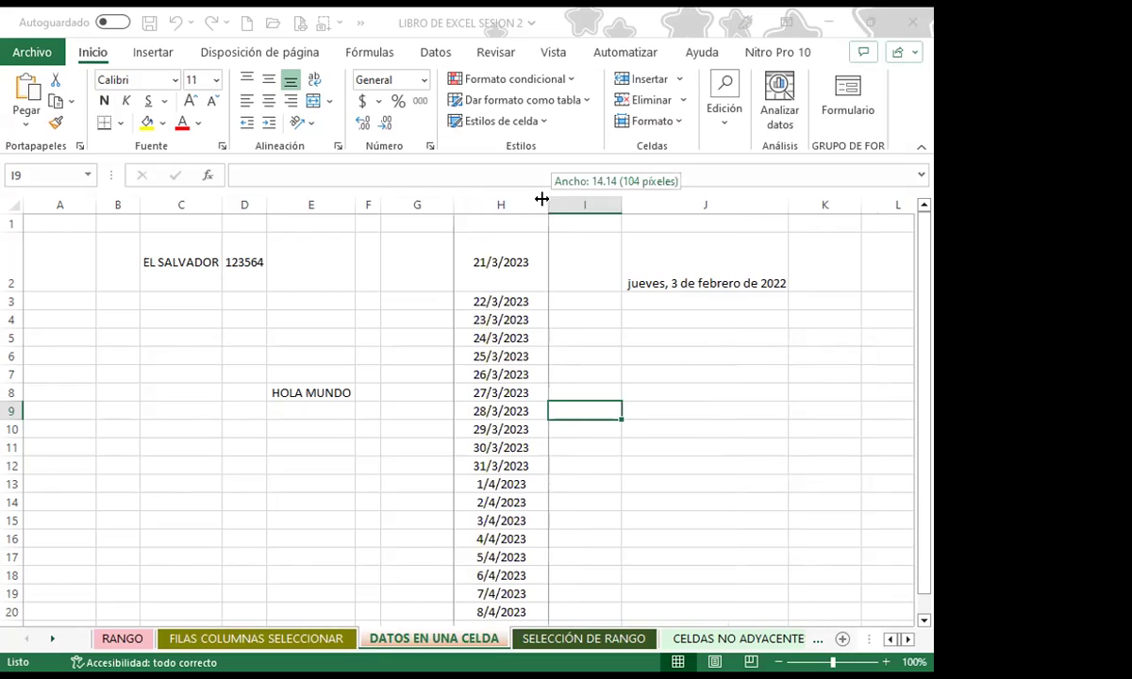
{"action": "left_click_drag", "start_coordinate": [548, 203], "coordinate": [493, 203]}
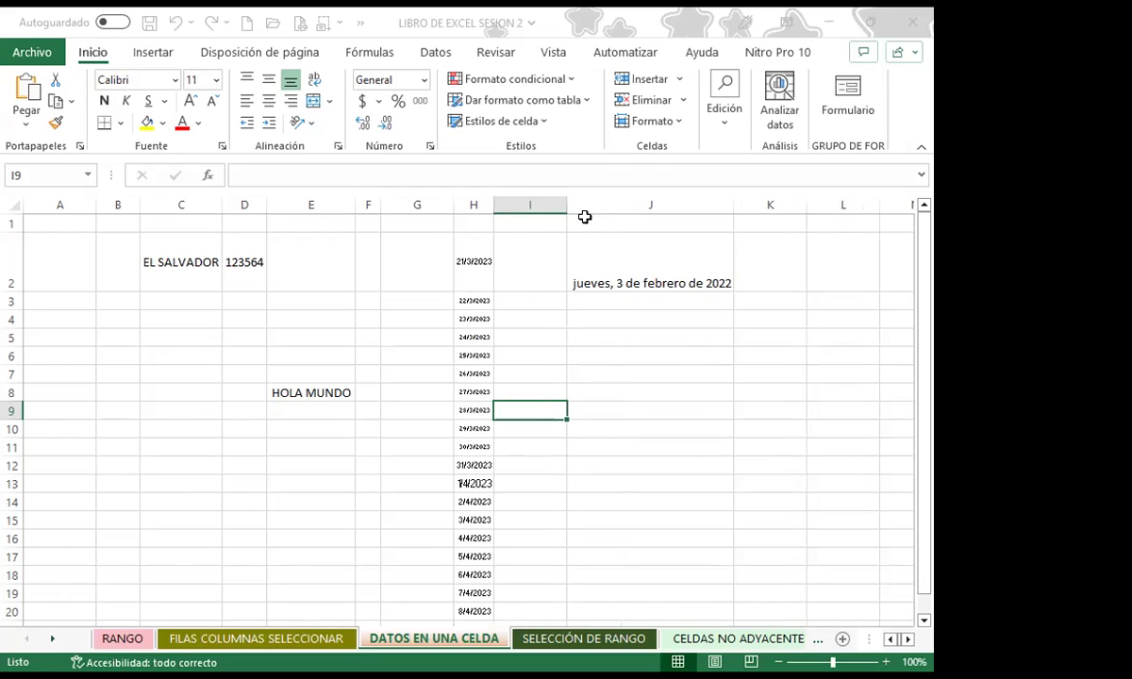
{"action": "left_click_drag", "start_coordinate": [733, 205], "coordinate": [641, 205]}
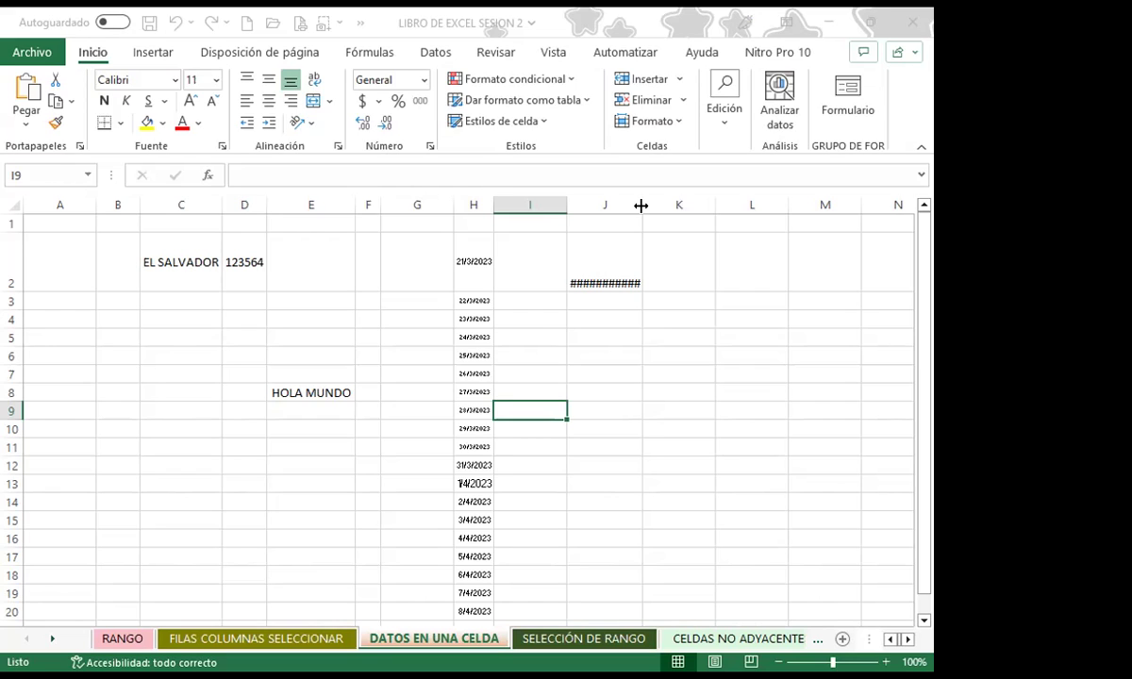
- Select column J, whose date now displays as hash marks
{"action": "left_click", "coordinate": [515, 340]}
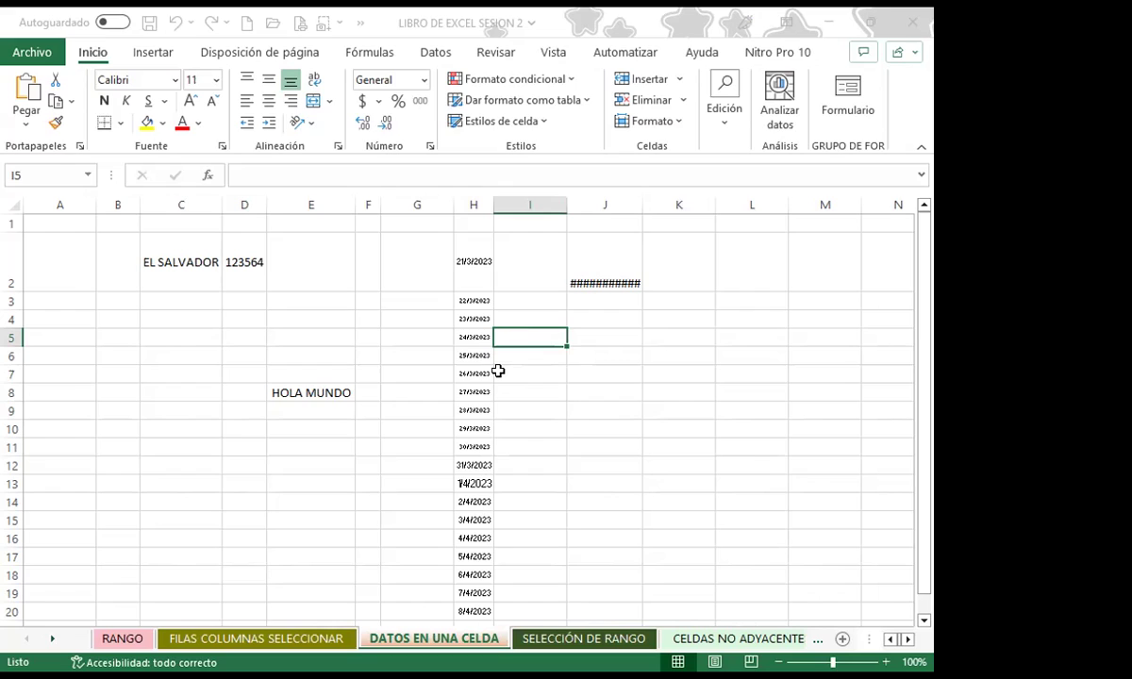
{"action": "left_click", "coordinate": [604, 203]}
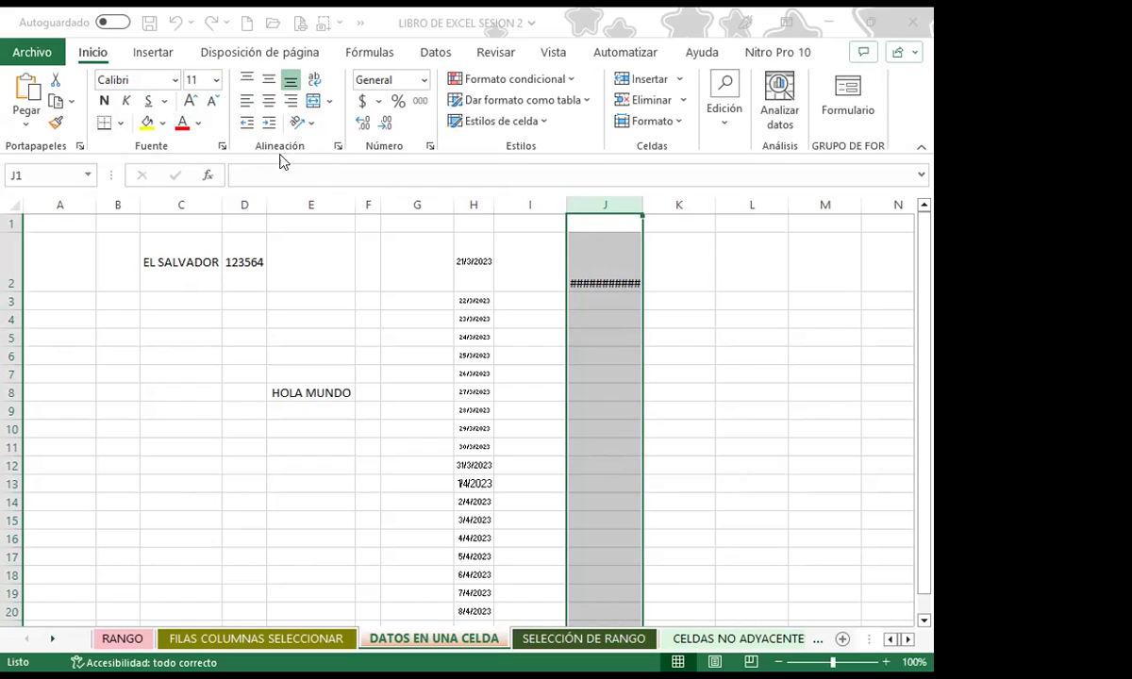
- Enable Reducir hasta ajustar in column J's Formato de celdas alignment settings, leaving wrap text off
{"action": "left_click", "coordinate": [338, 149]}
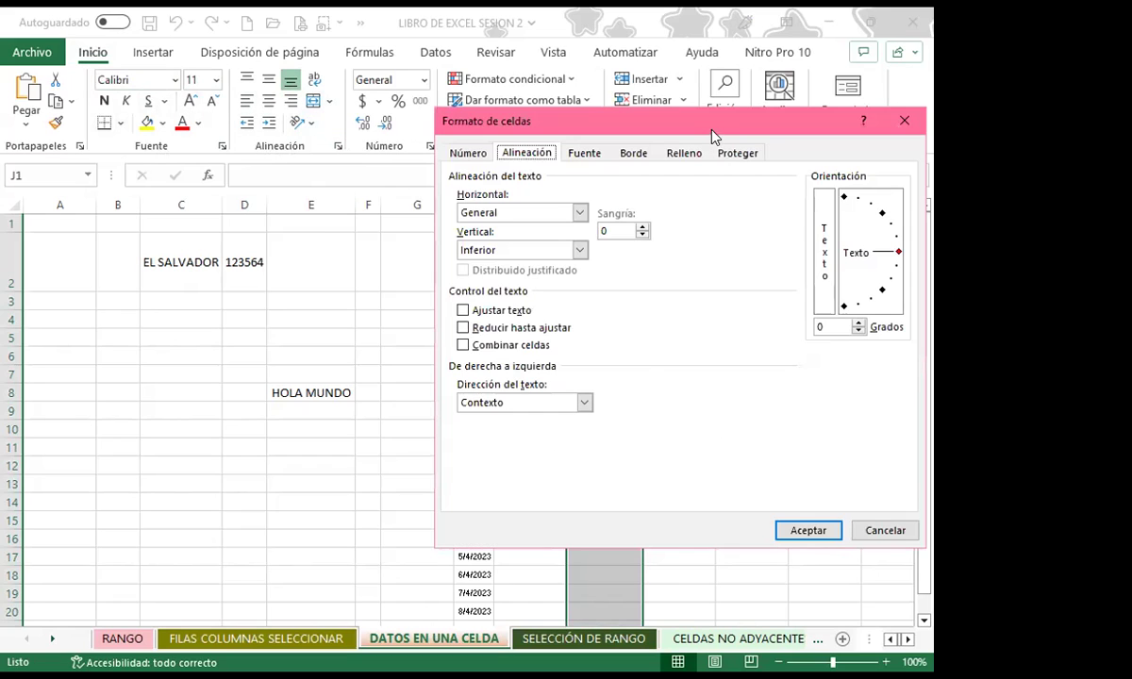
{"action": "left_click_drag", "start_coordinate": [710, 132], "coordinate": [343, 129]}
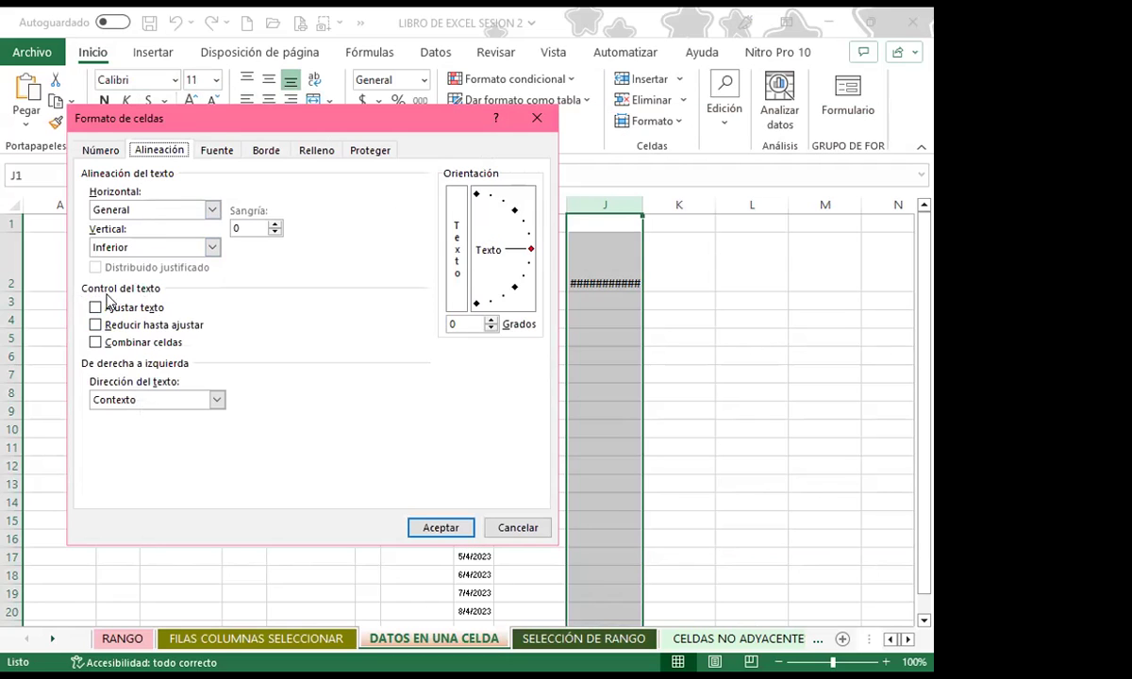
{"action": "left_click", "coordinate": [95, 307]}
{"action": "left_click", "coordinate": [95, 307]}
{"action": "left_click", "coordinate": [95, 324]}
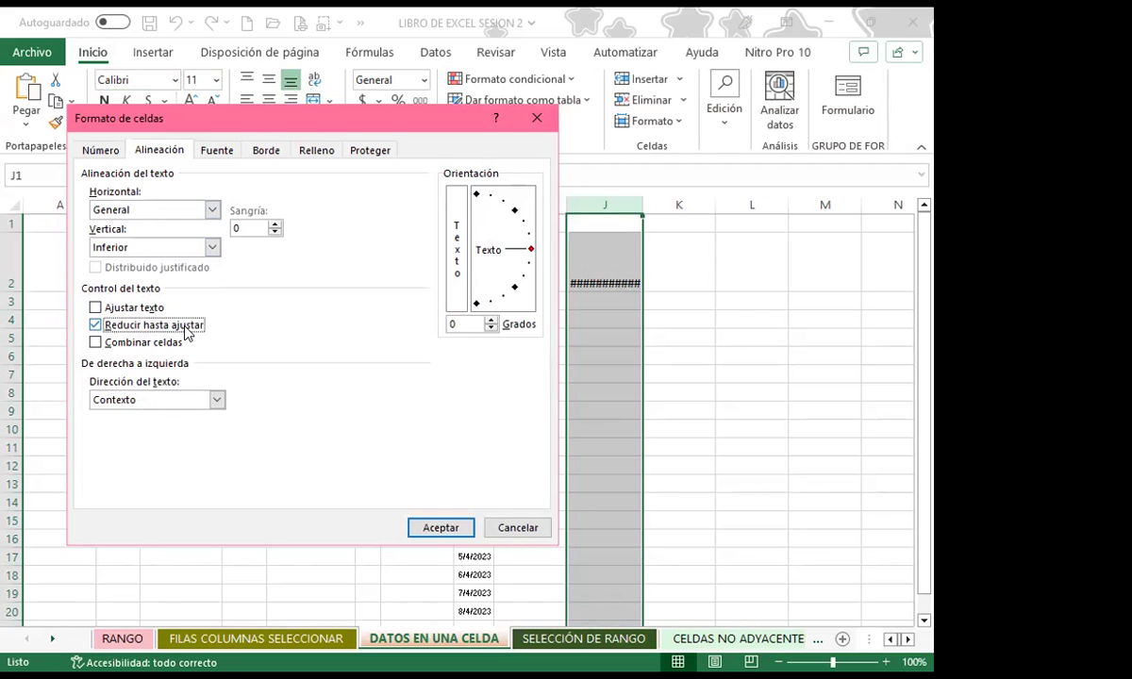
{"action": "left_click", "coordinate": [439, 527]}
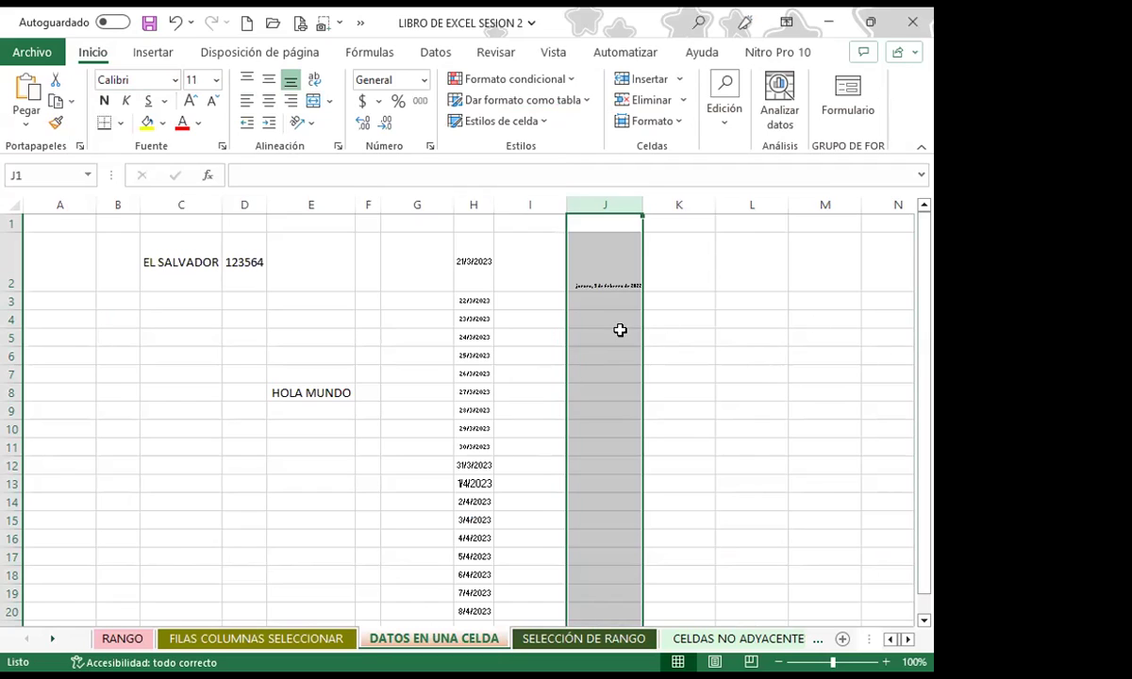
- Resize column J narrower and wider, settling where J2's 'jueves, 3 de febrero de 2022' shrinks to fit
{"action": "left_click", "coordinate": [577, 279]}
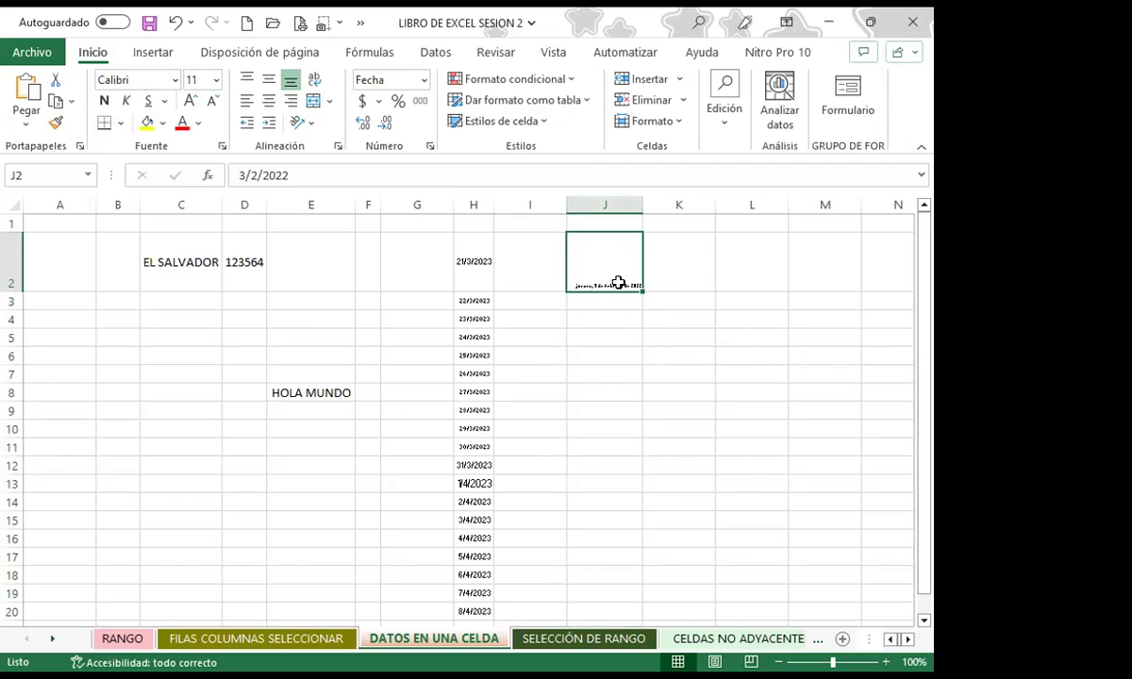
{"action": "left_click_drag", "start_coordinate": [642, 208], "coordinate": [613, 206]}
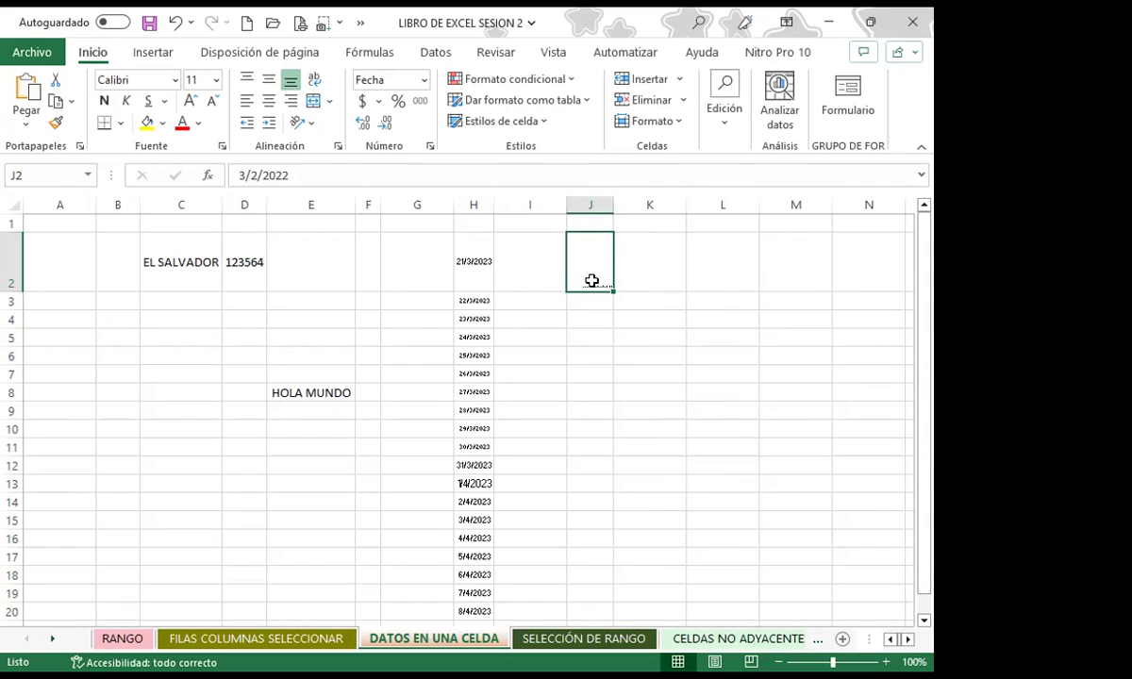
{"action": "left_click_drag", "start_coordinate": [612, 206], "coordinate": [728, 213]}
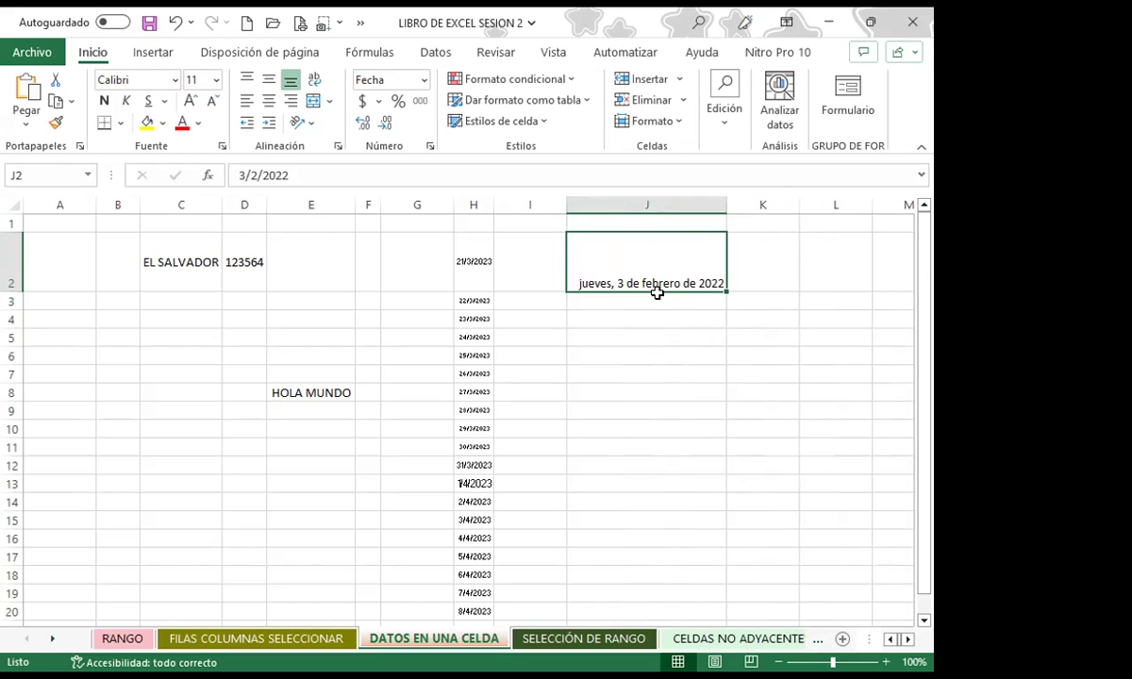
{"action": "left_click", "coordinate": [254, 247]}
{"action": "left_click", "coordinate": [592, 265]}
{"action": "left_click_drag", "start_coordinate": [726, 205], "coordinate": [664, 201]}
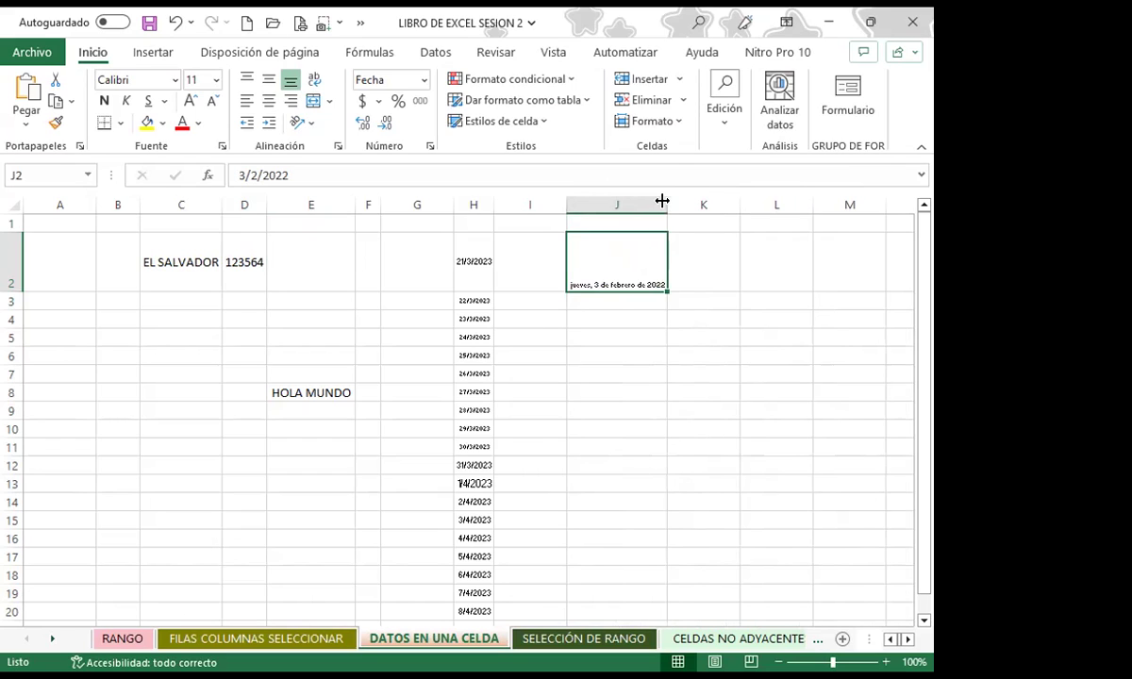
{"action": "left_click", "coordinate": [617, 314]}
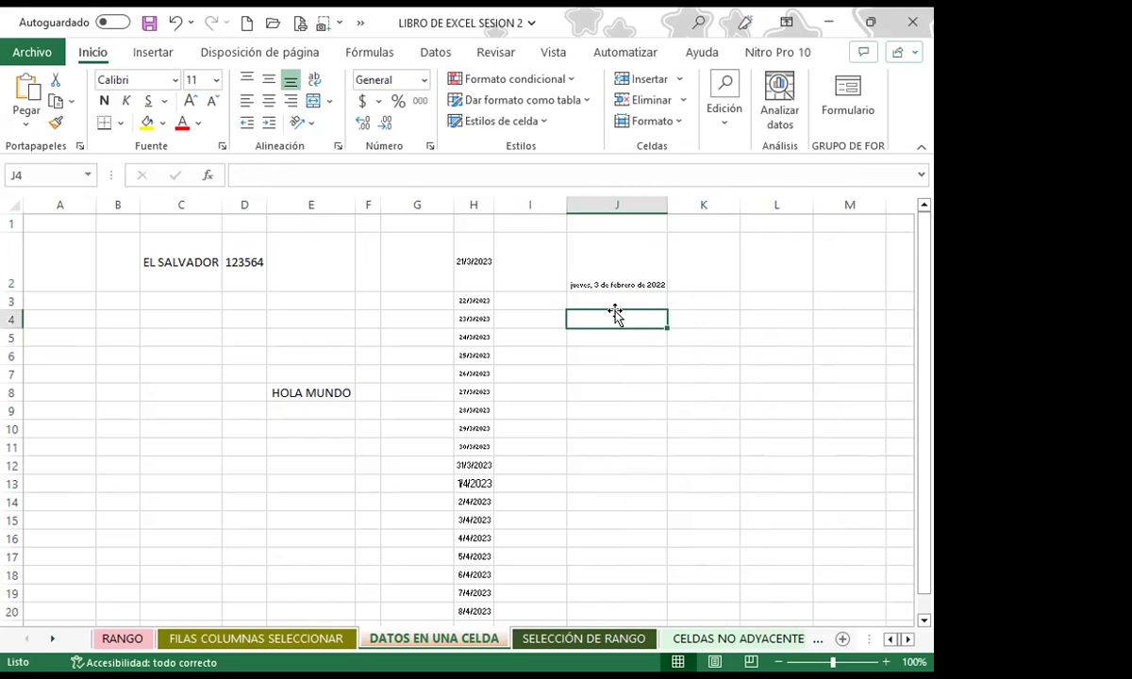
{"action": "left_click", "coordinate": [602, 262]}
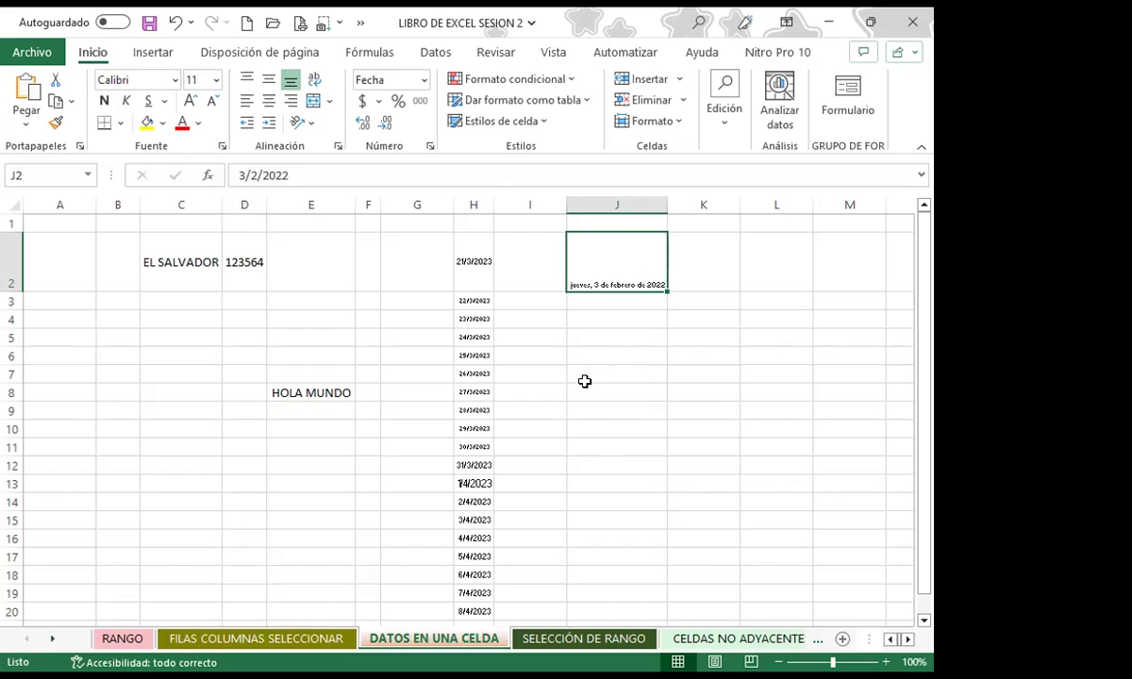
- Reduce HOLA MUNDO in E8 to font size 8, then restore row 8 to normal height
{"action": "left_click", "coordinate": [283, 392]}
{"action": "left_click_drag", "start_coordinate": [11, 400], "coordinate": [13, 386]}
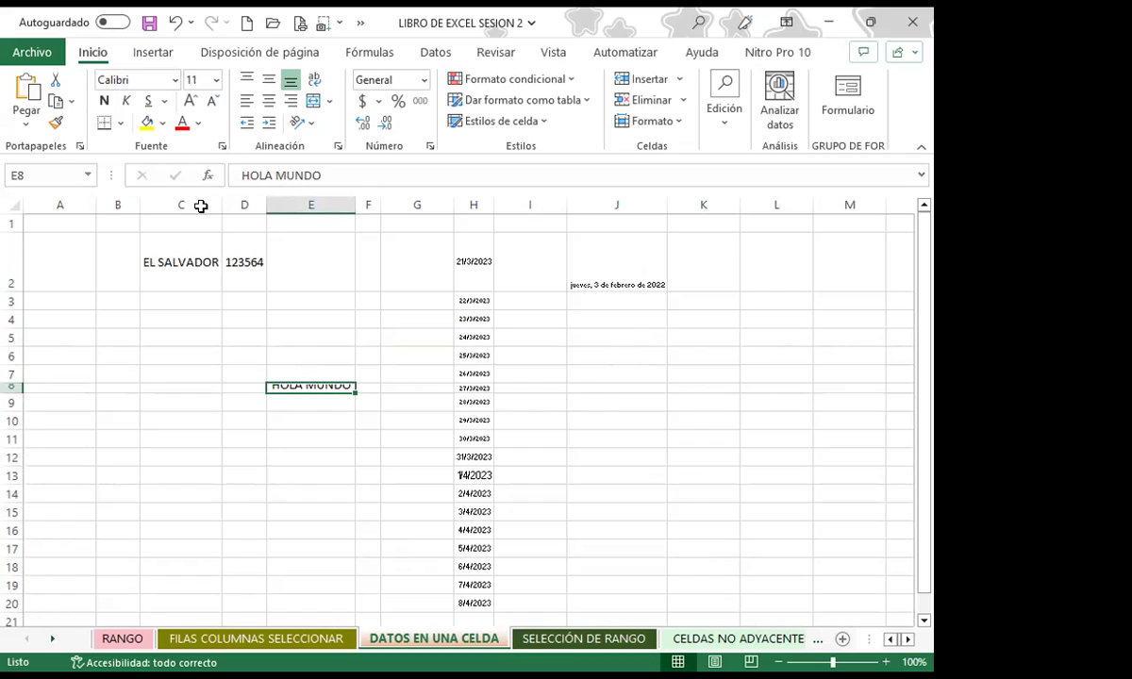
{"action": "left_click", "coordinate": [214, 102]}
{"action": "left_click", "coordinate": [214, 103]}
{"action": "left_click", "coordinate": [215, 104]}
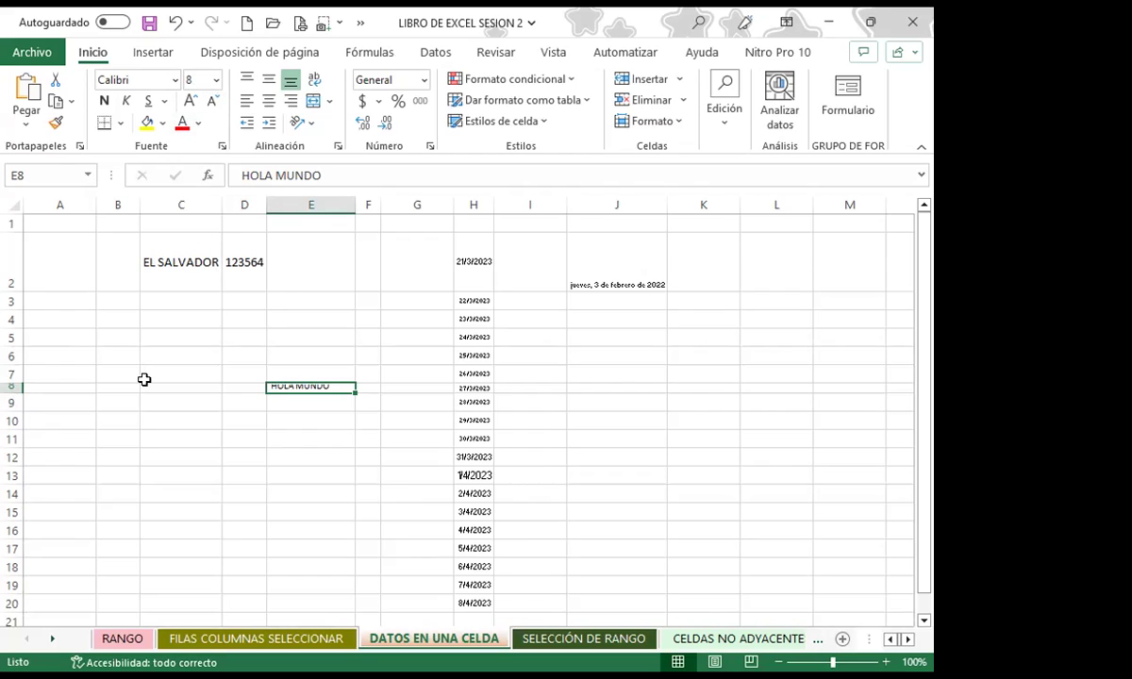
{"action": "left_click_drag", "start_coordinate": [20, 392], "coordinate": [19, 401]}
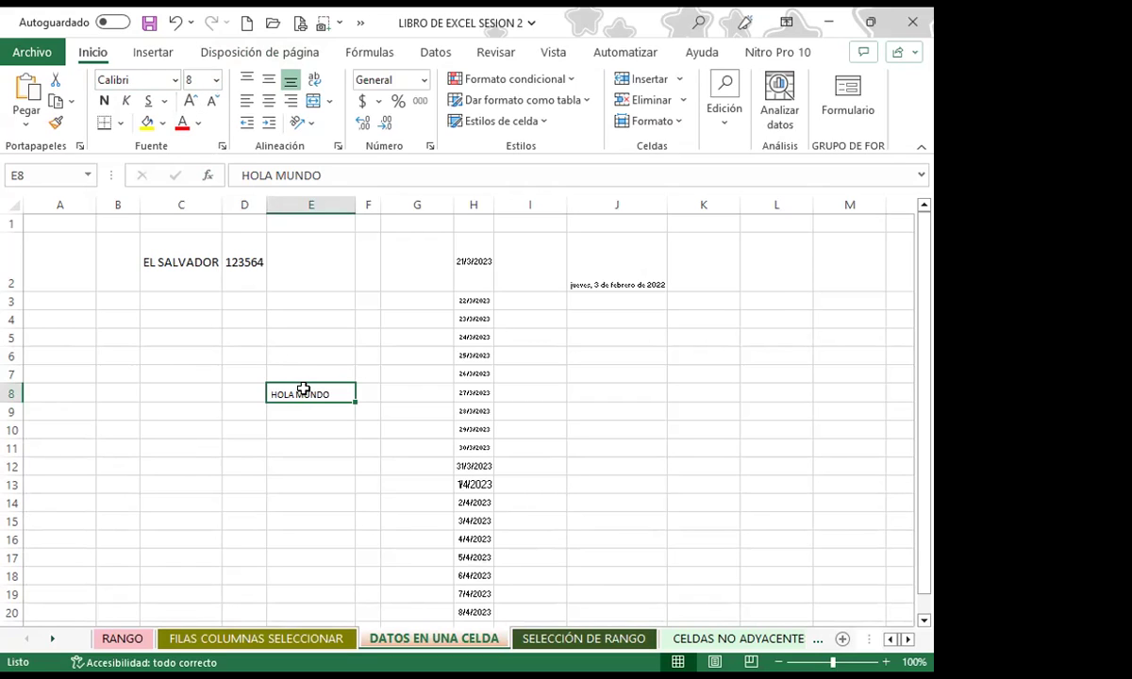
{"action": "left_click", "coordinate": [278, 407]}
- Select a few cells in column J, including the date cell J2
{"action": "left_click", "coordinate": [284, 392]}
{"action": "left_click", "coordinate": [594, 298]}
{"action": "left_click", "coordinate": [602, 255]}
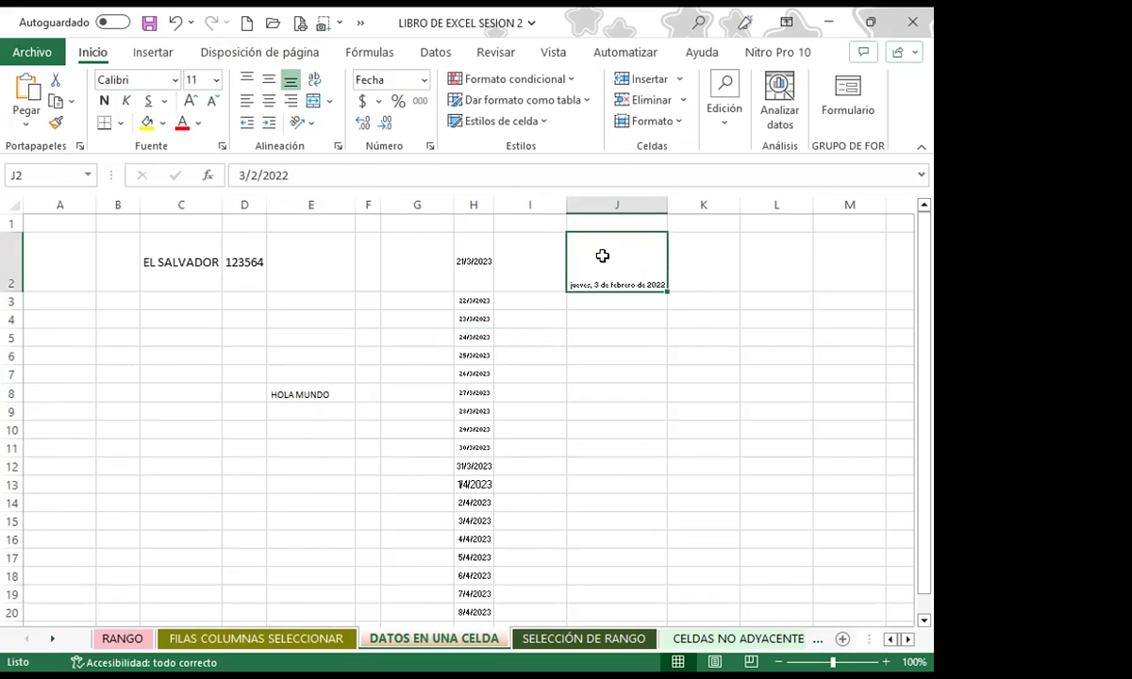
{"action": "left_click", "coordinate": [585, 464]}
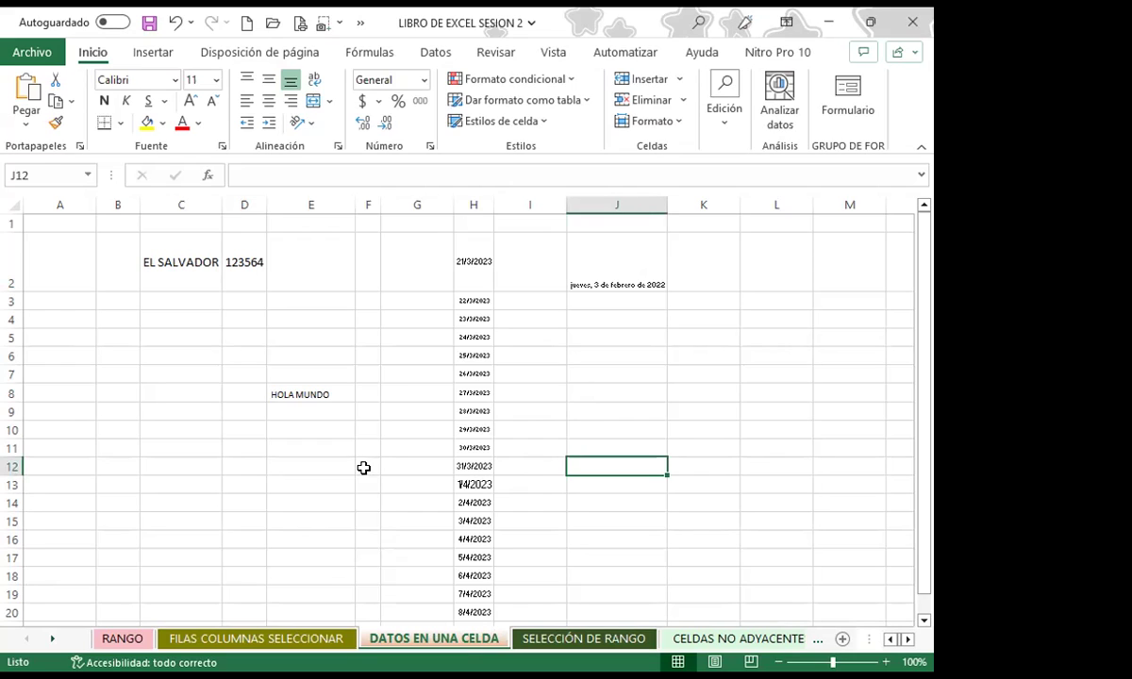
{"action": "left_click", "coordinate": [596, 501]}
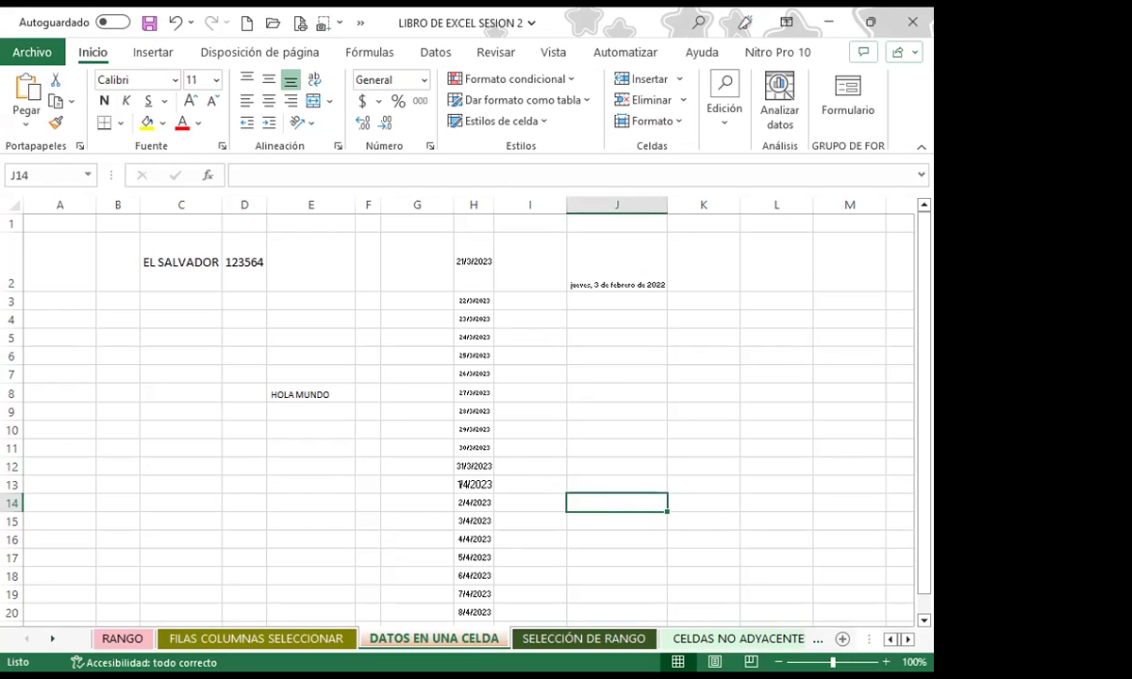
- Switch from Excel to the Firefox window showing the course forum
{"action": "key", "text": "alt+Tab"}
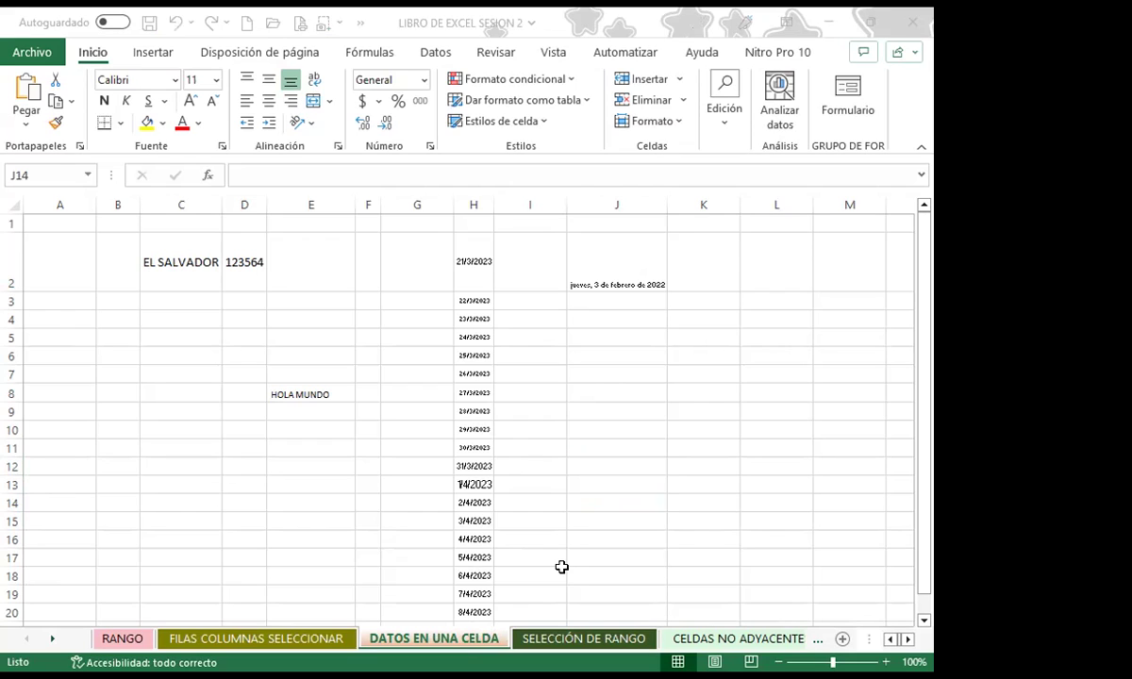
{"action": "key", "text": "alt+Tab"}
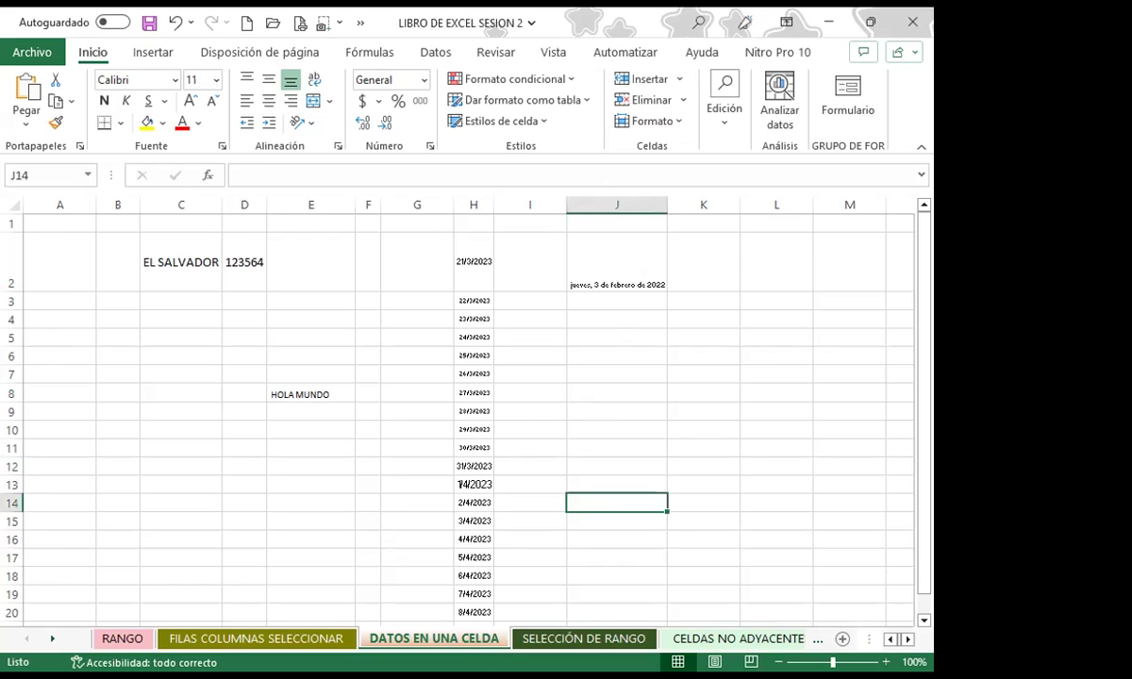
{"action": "key", "text": "alt+Tab"}
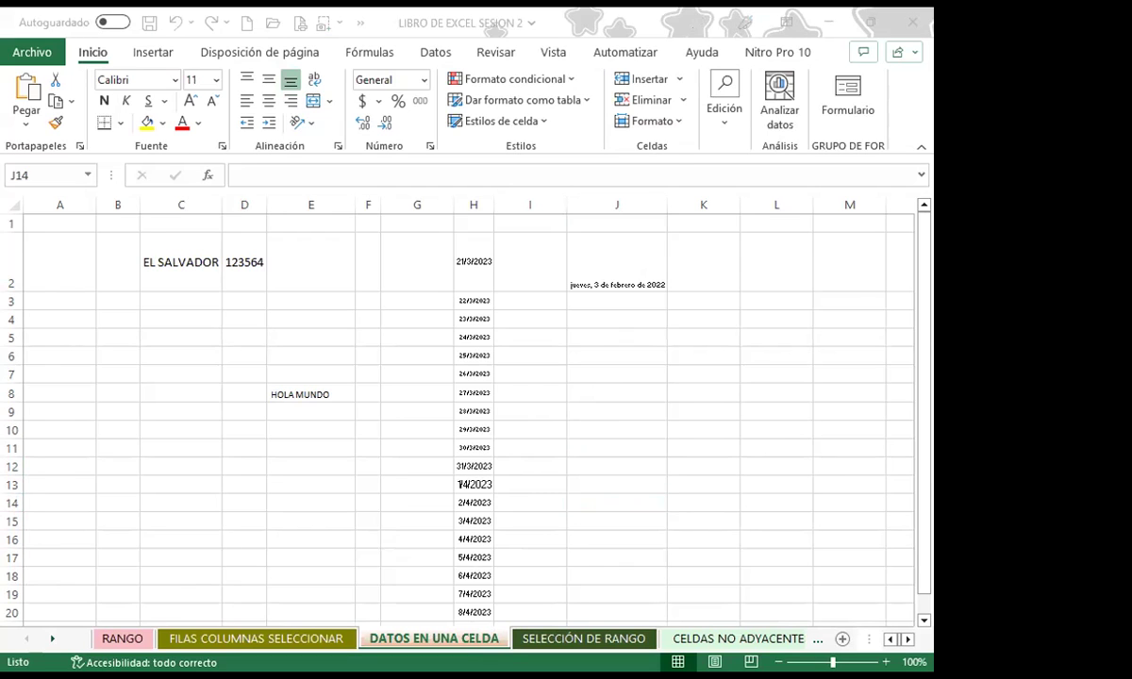
{"action": "key", "text": "alt+Tab"}
{"action": "scroll", "coordinate": [517, 521], "scroll_direction": "down", "scroll_amount": 2}
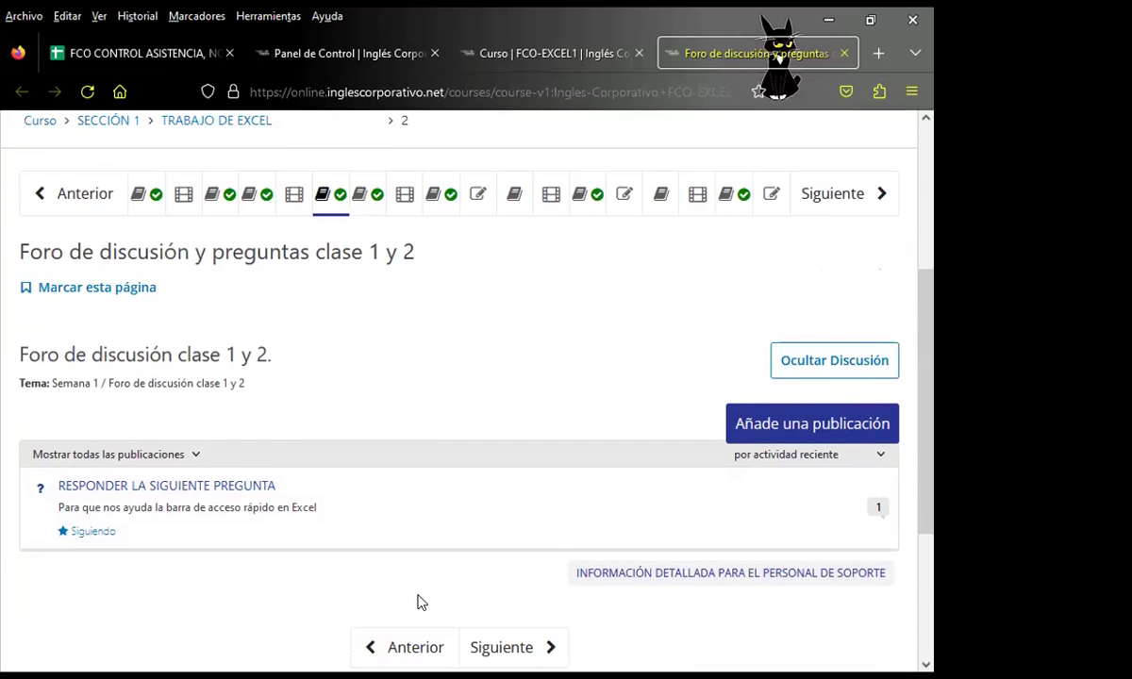
{"action": "scroll", "coordinate": [421, 602], "scroll_direction": "down", "scroll_amount": 2}
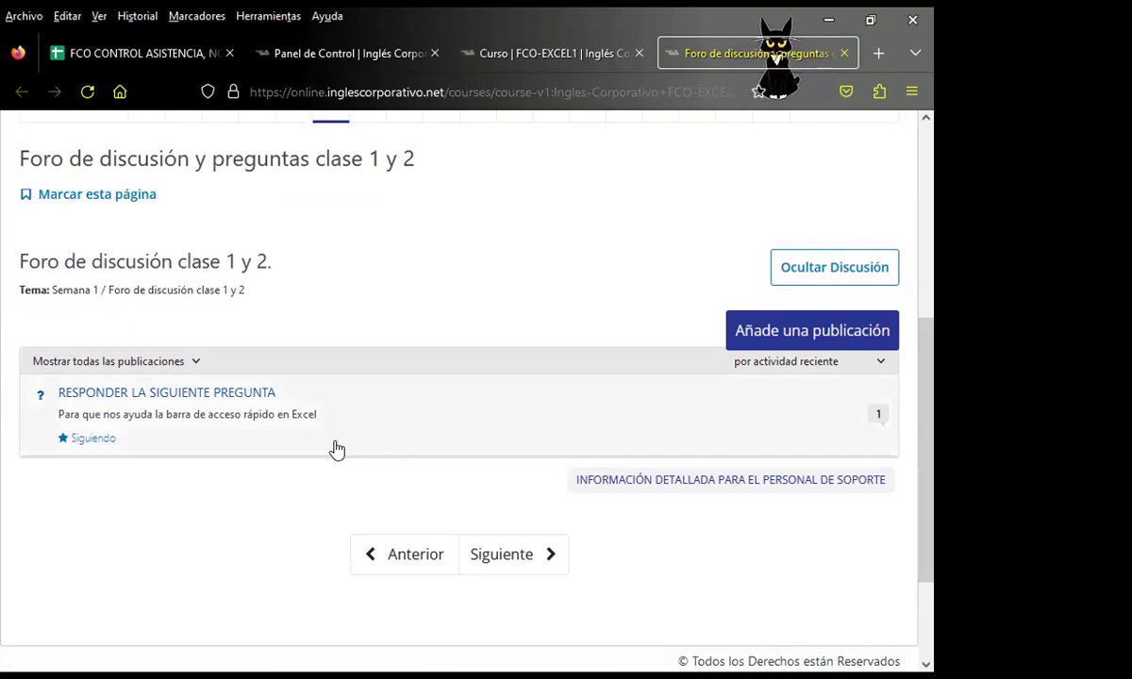
{"action": "scroll", "coordinate": [339, 415], "scroll_direction": "up", "scroll_amount": 2}
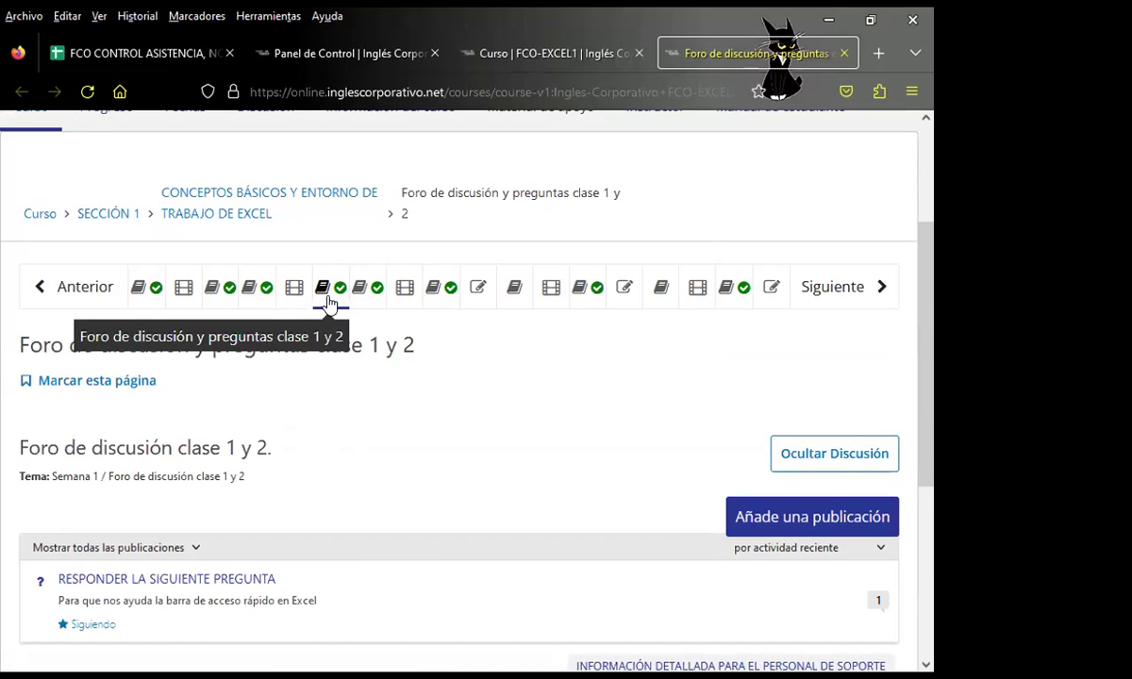
{"action": "scroll", "coordinate": [274, 514], "scroll_direction": "down", "scroll_amount": 1}
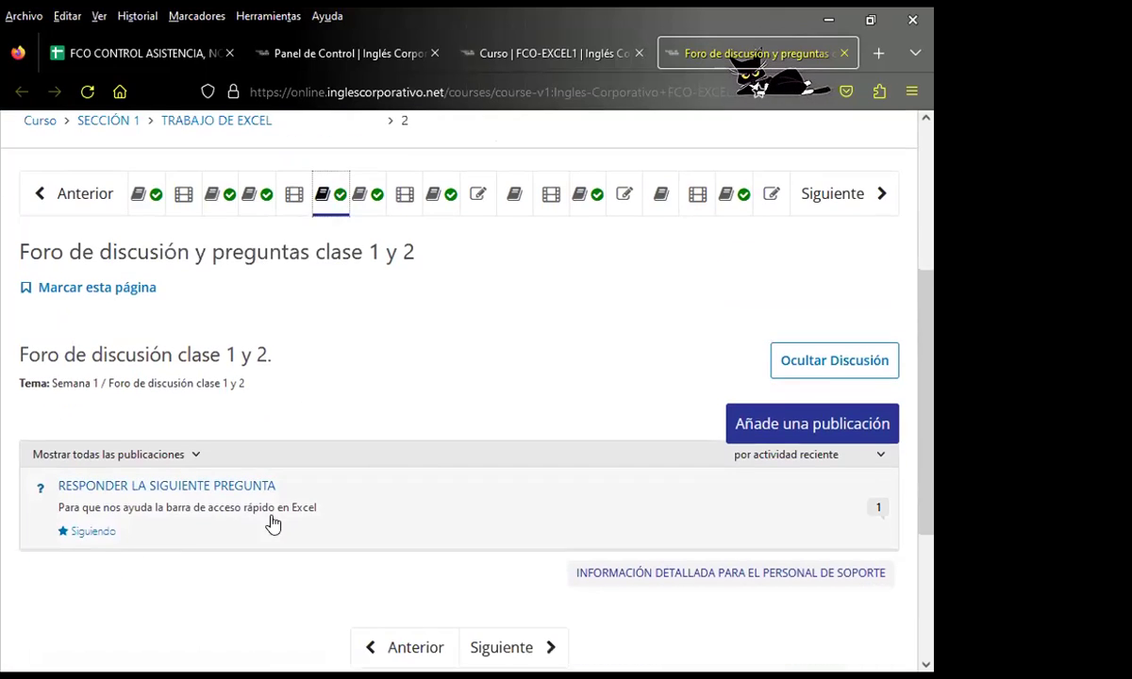
- Open the forum question thread, begin a reply, and scroll through the student answers
{"action": "left_click", "coordinate": [148, 498]}
{"action": "scroll", "coordinate": [429, 501], "scroll_direction": "down", "scroll_amount": 2}
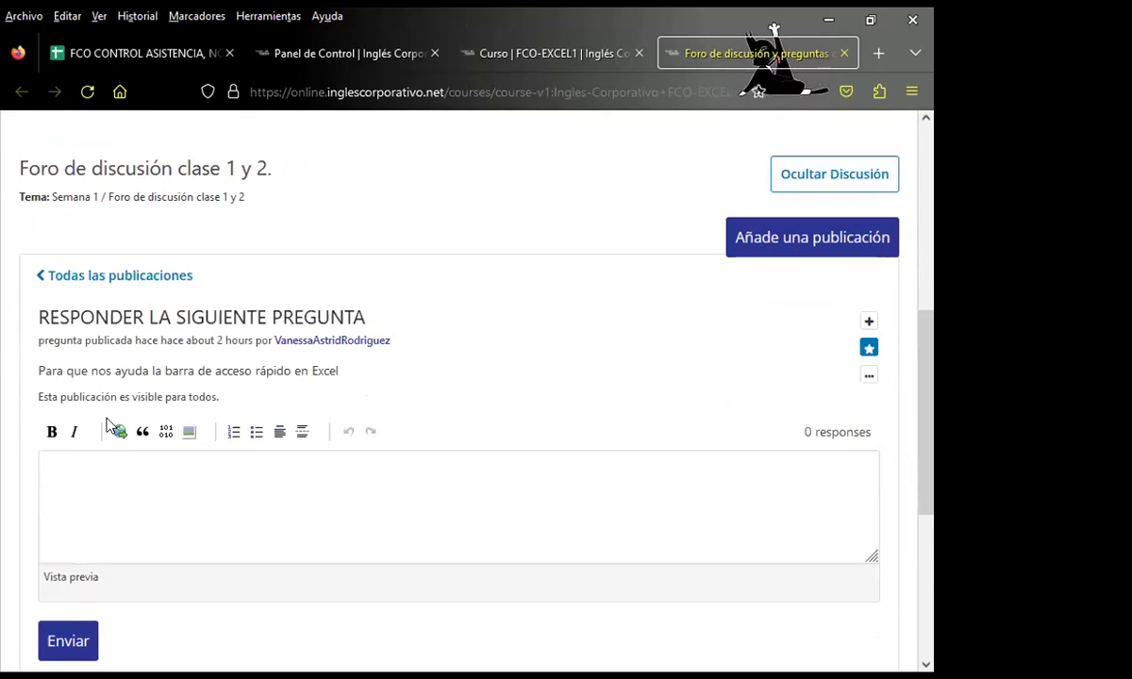
{"action": "left_click", "coordinate": [99, 472]}
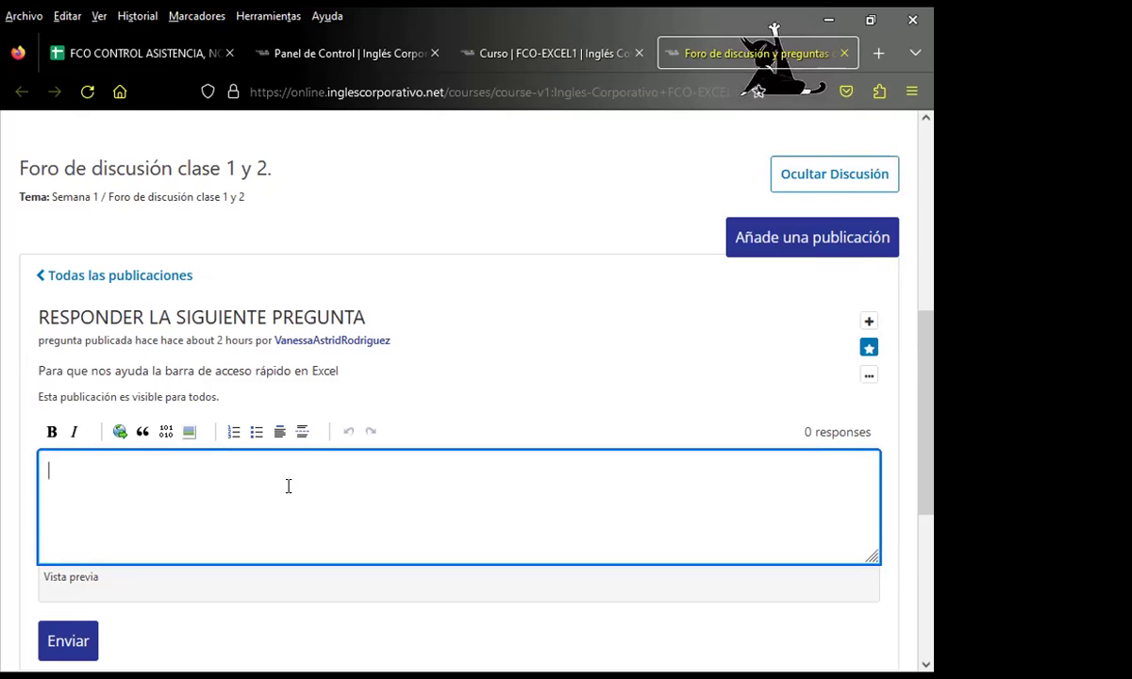
{"action": "scroll", "coordinate": [349, 396], "scroll_direction": "up", "scroll_amount": 2}
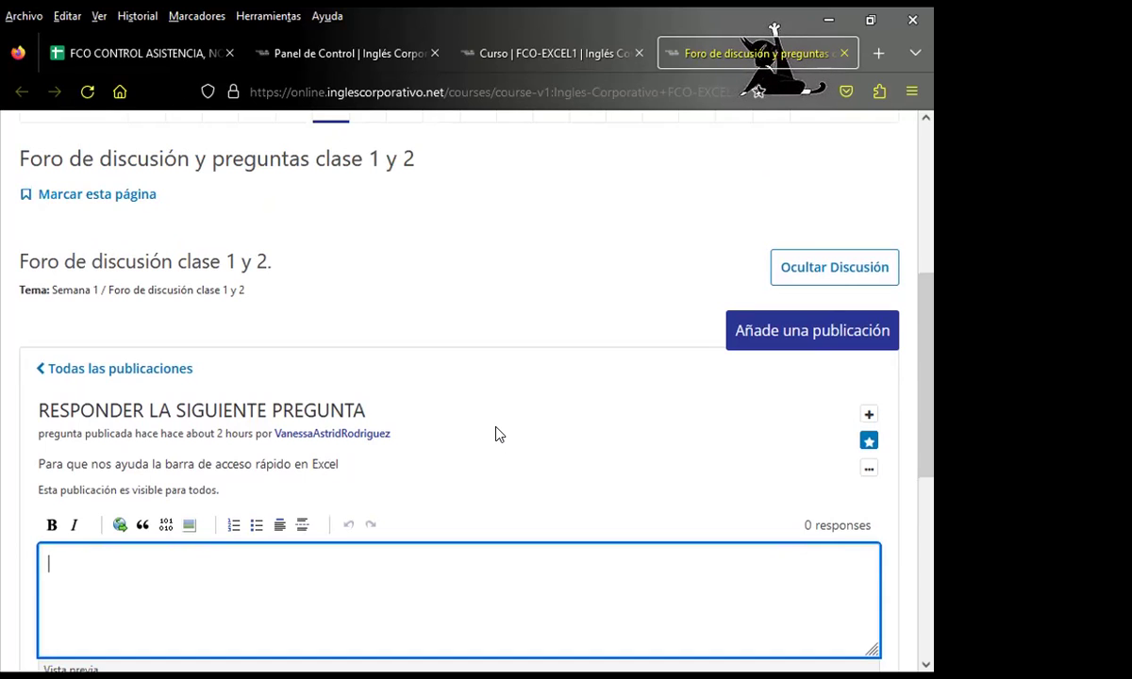
{"action": "scroll", "coordinate": [465, 545], "scroll_direction": "down", "scroll_amount": 3}
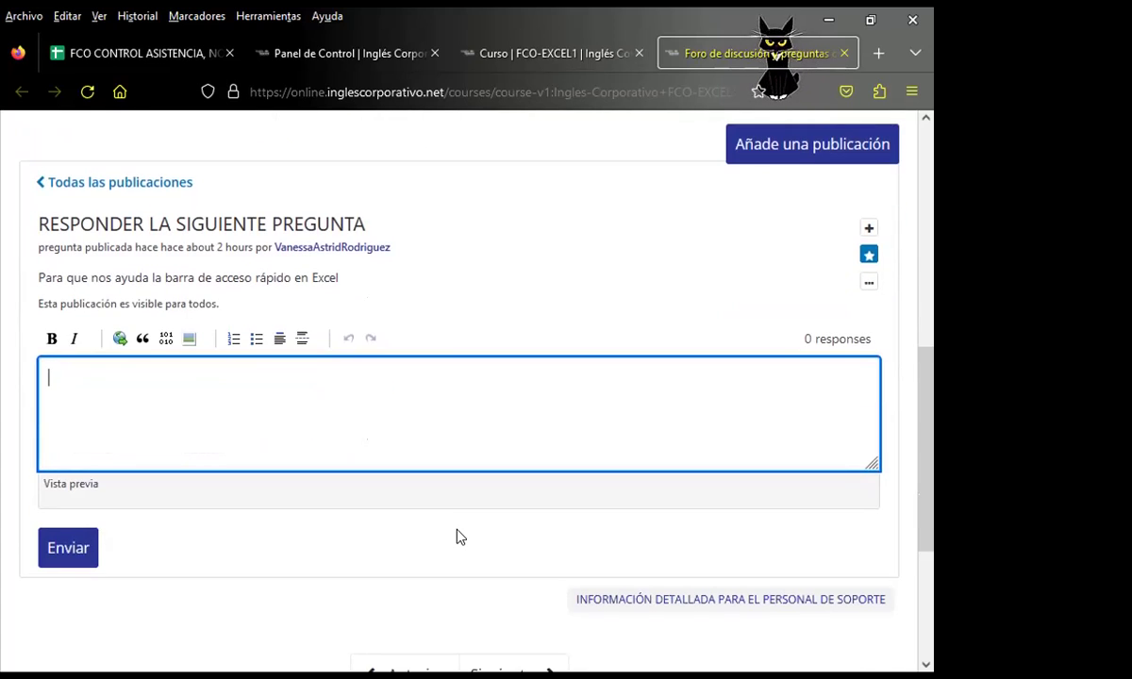
{"action": "scroll", "coordinate": [459, 537], "scroll_direction": "up", "scroll_amount": 3}
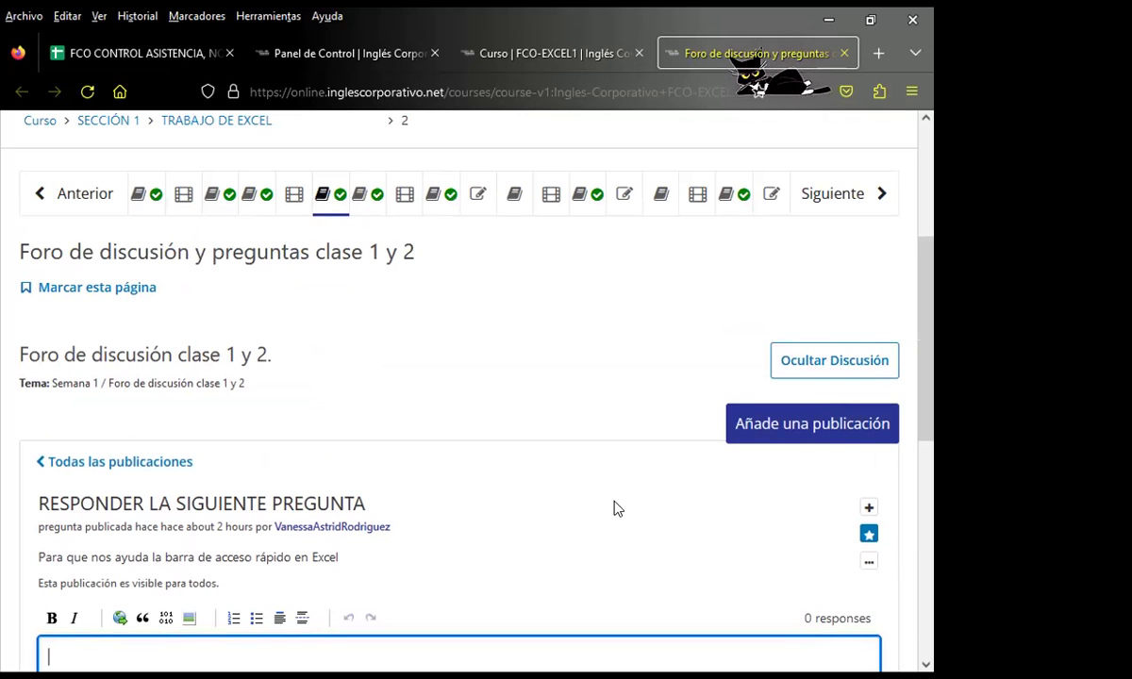
{"action": "scroll", "coordinate": [513, 497], "scroll_direction": "down", "scroll_amount": 1}
{"action": "scroll", "coordinate": [405, 480], "scroll_direction": "down", "scroll_amount": 1}
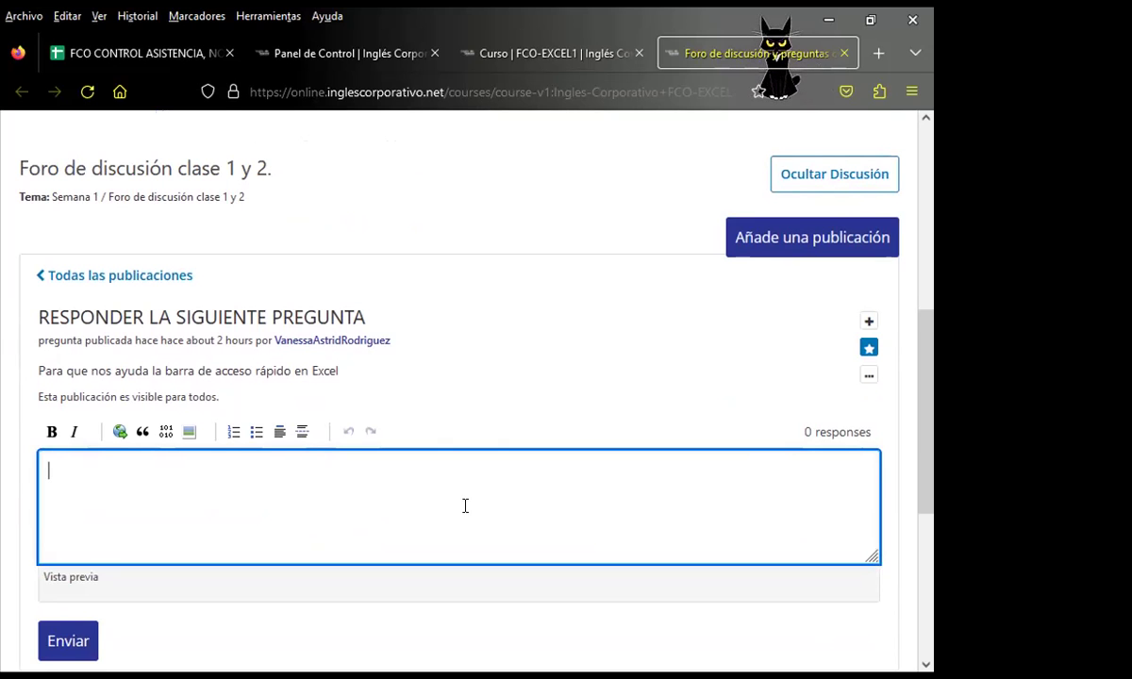
{"action": "scroll", "coordinate": [481, 490], "scroll_direction": "up", "scroll_amount": 3}
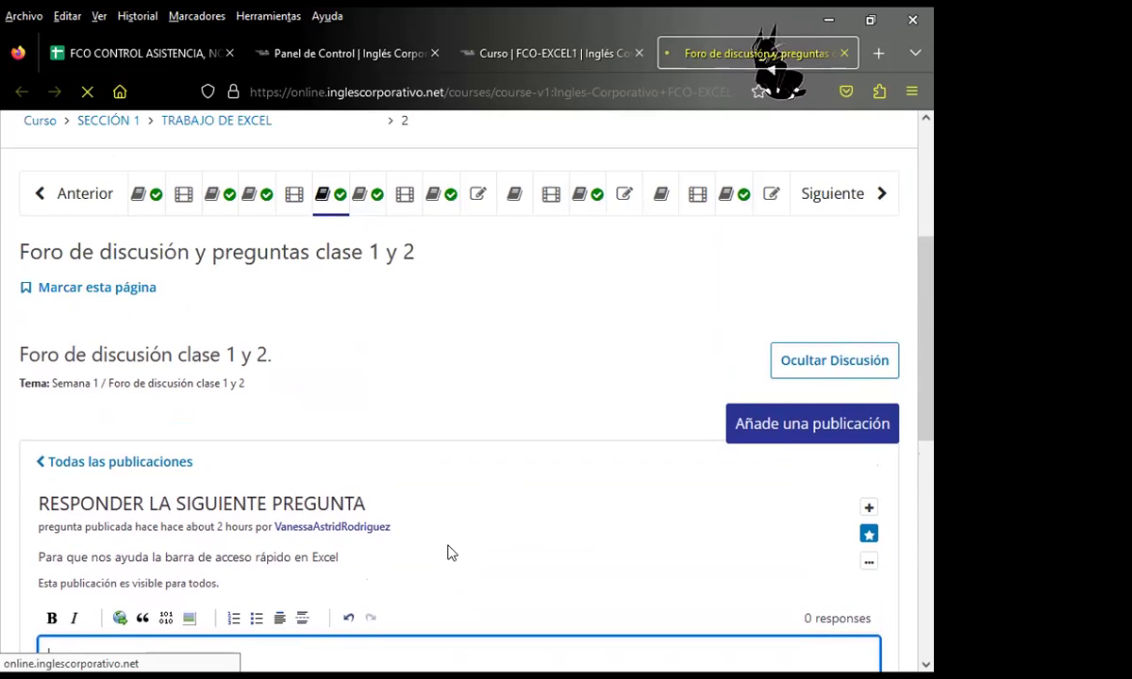
{"action": "scroll", "coordinate": [453, 555], "scroll_direction": "down", "scroll_amount": 3}
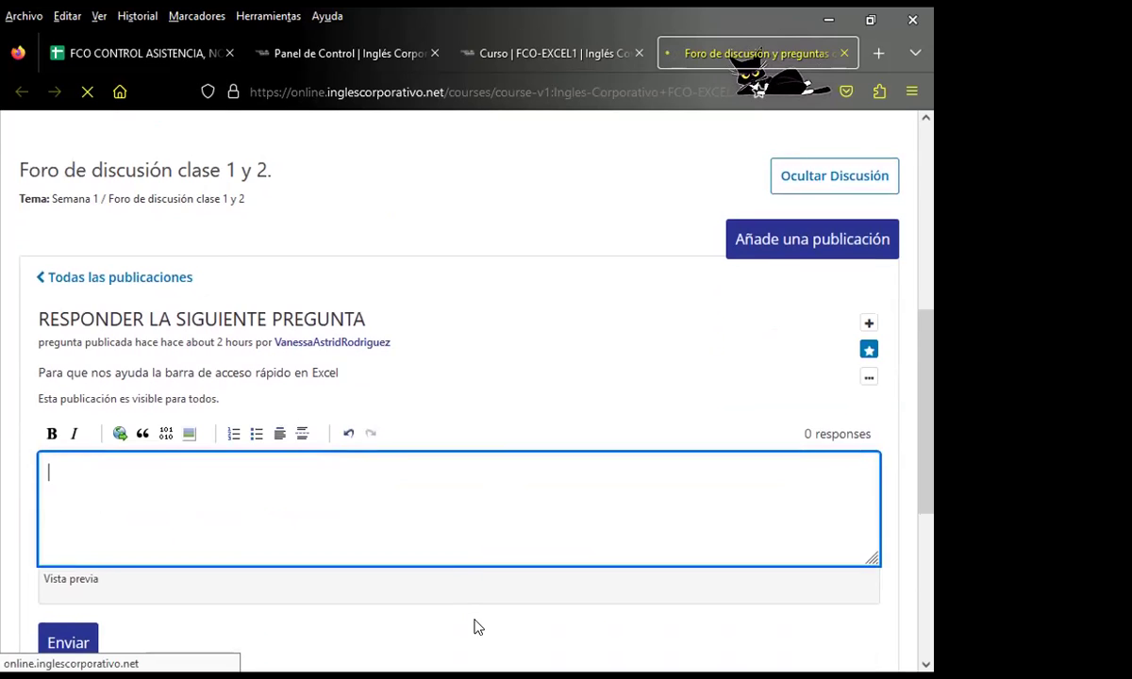
{"action": "scroll", "coordinate": [448, 565], "scroll_direction": "up", "scroll_amount": 3}
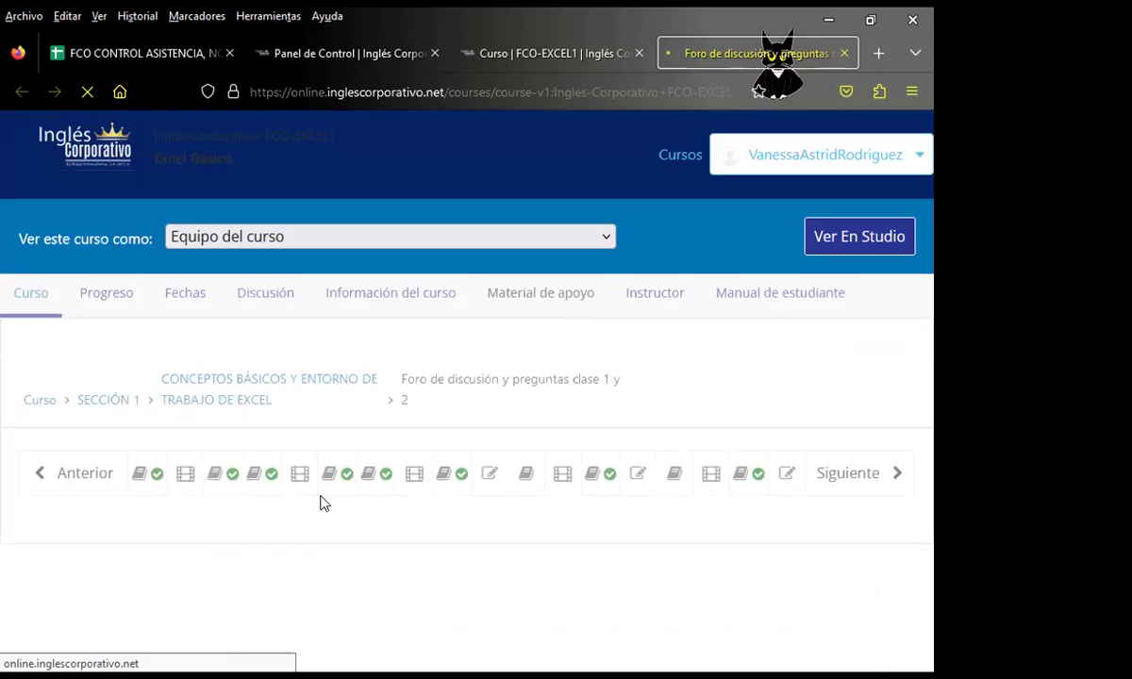
{"action": "scroll", "coordinate": [787, 636], "scroll_direction": "down", "scroll_amount": 2}
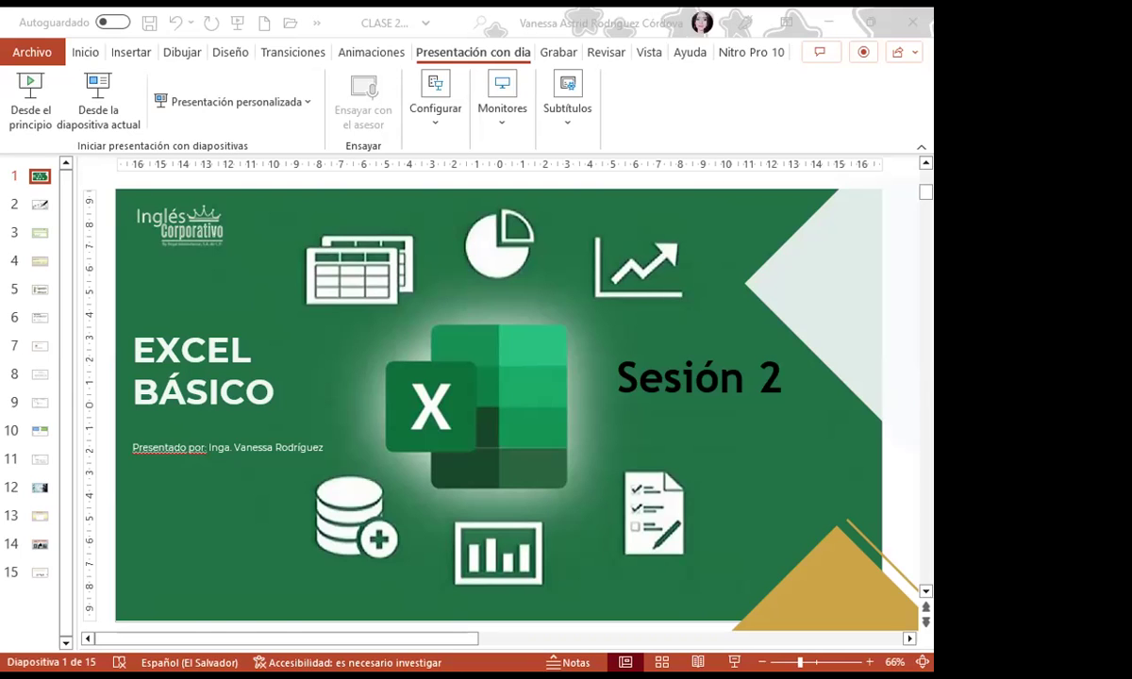
- Return to Firefox and scroll to the student answers about the quick access toolbar
{"action": "key", "text": "alt+Tab"}
{"action": "scroll", "coordinate": [386, 441], "scroll_direction": "down", "scroll_amount": 2}
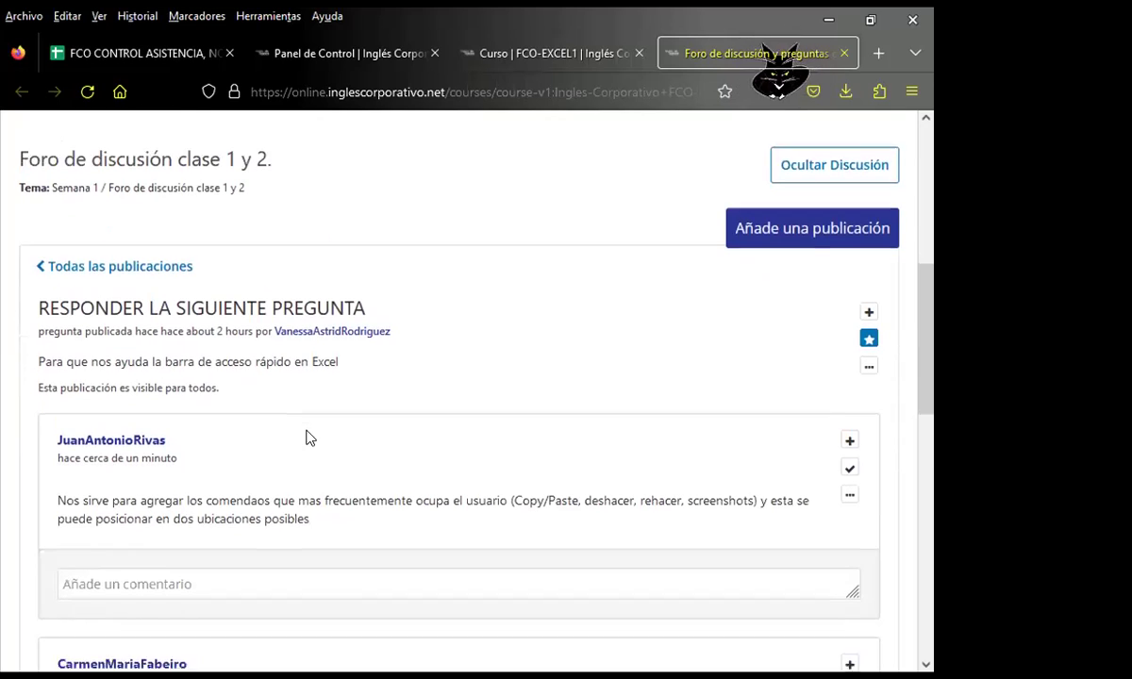
{"action": "scroll", "coordinate": [305, 436], "scroll_direction": "down", "scroll_amount": 2}
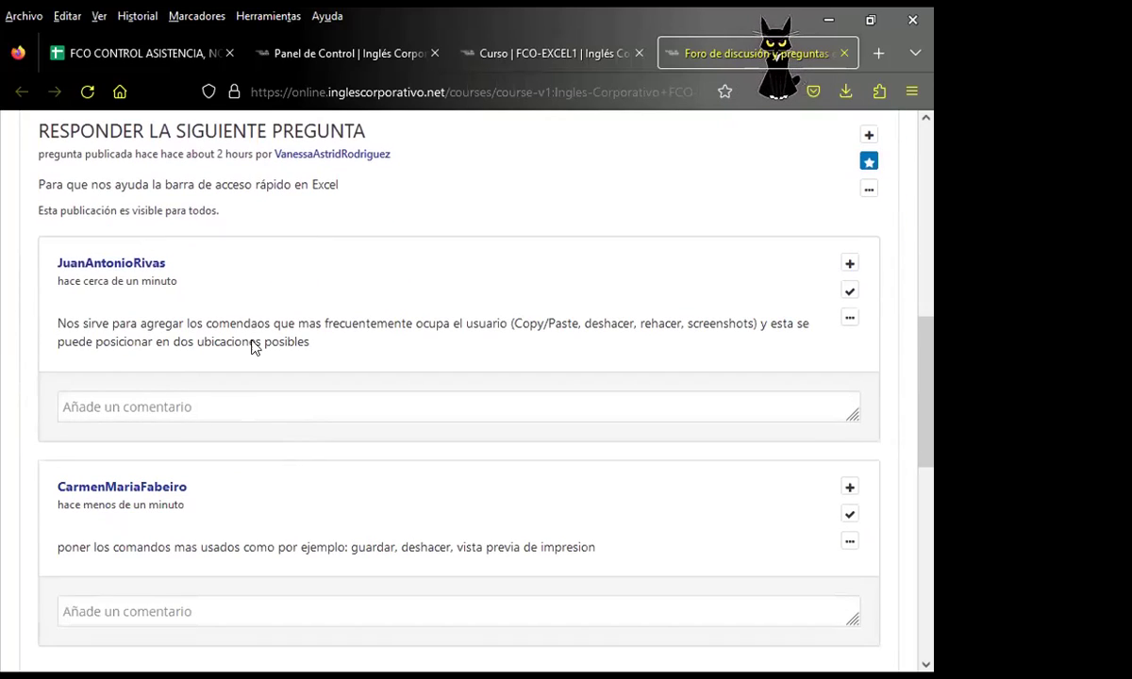
{"action": "scroll", "coordinate": [192, 451], "scroll_direction": "up", "scroll_amount": 2}
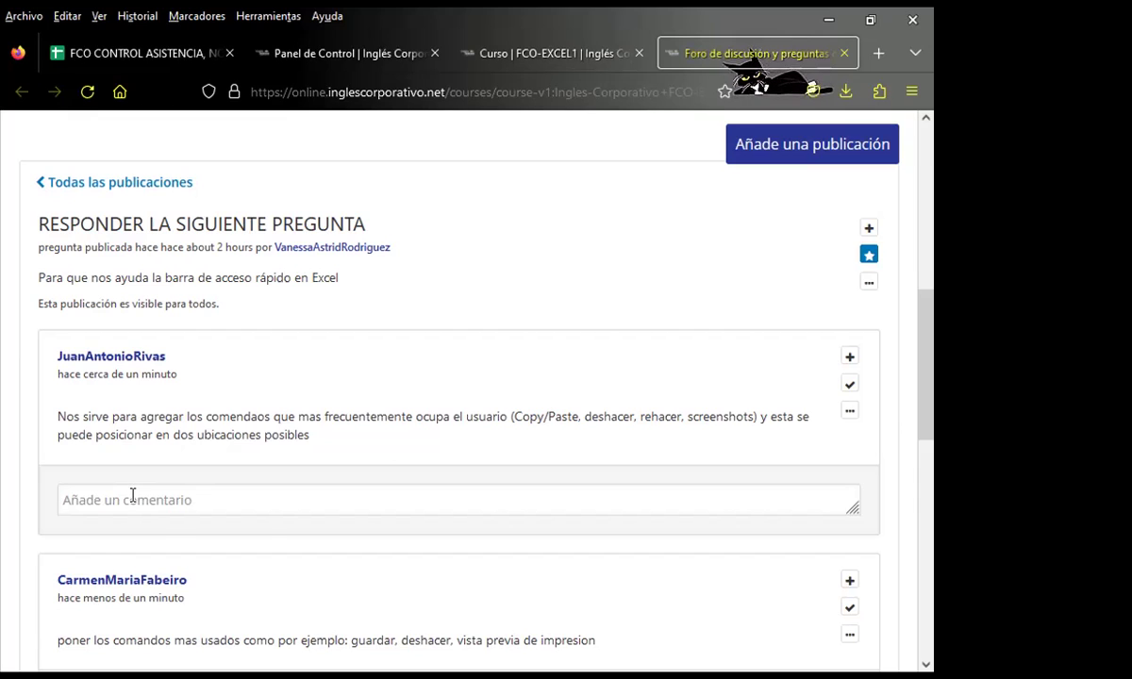
- Paste and post the 'Excelente respuesta' comment under the first two student answers
{"action": "left_click", "coordinate": [195, 499]}
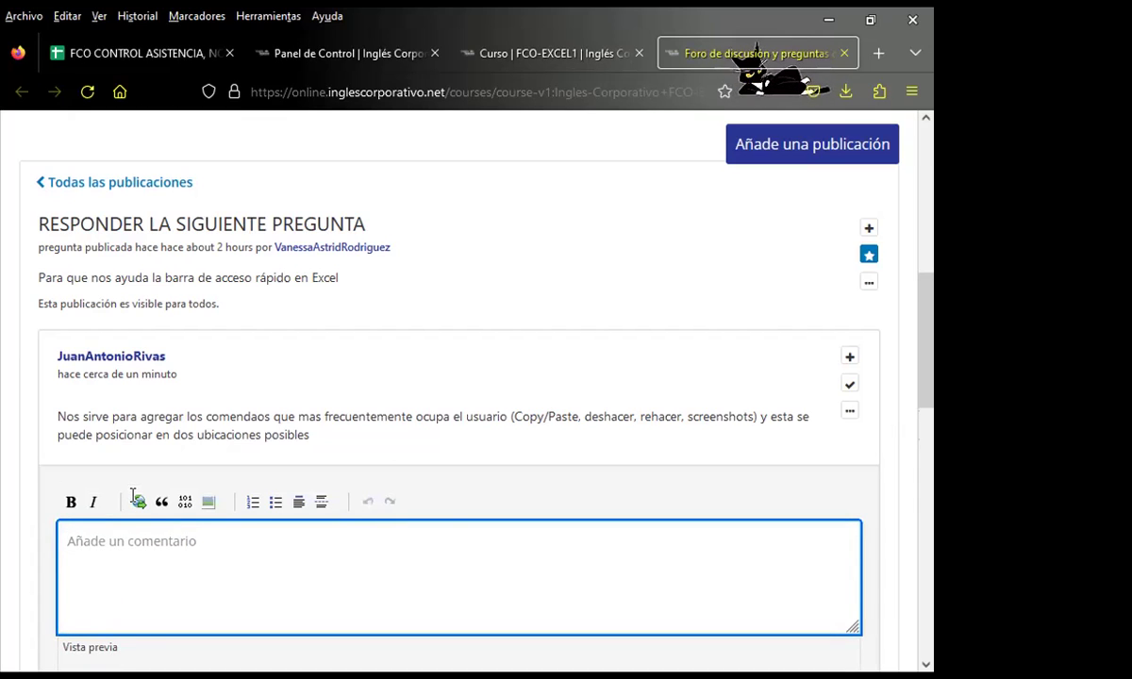
{"action": "key", "text": "ctrl+v"}
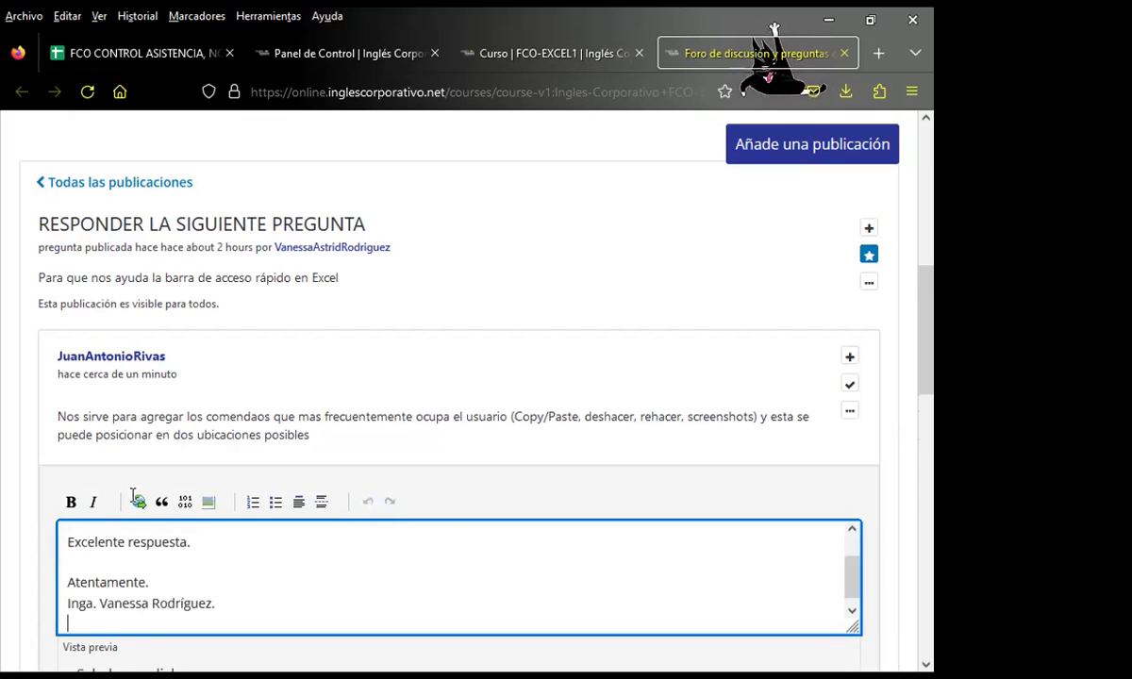
{"action": "scroll", "coordinate": [98, 618], "scroll_direction": "down", "scroll_amount": 1}
{"action": "scroll", "coordinate": [38, 601], "scroll_direction": "down", "scroll_amount": 2}
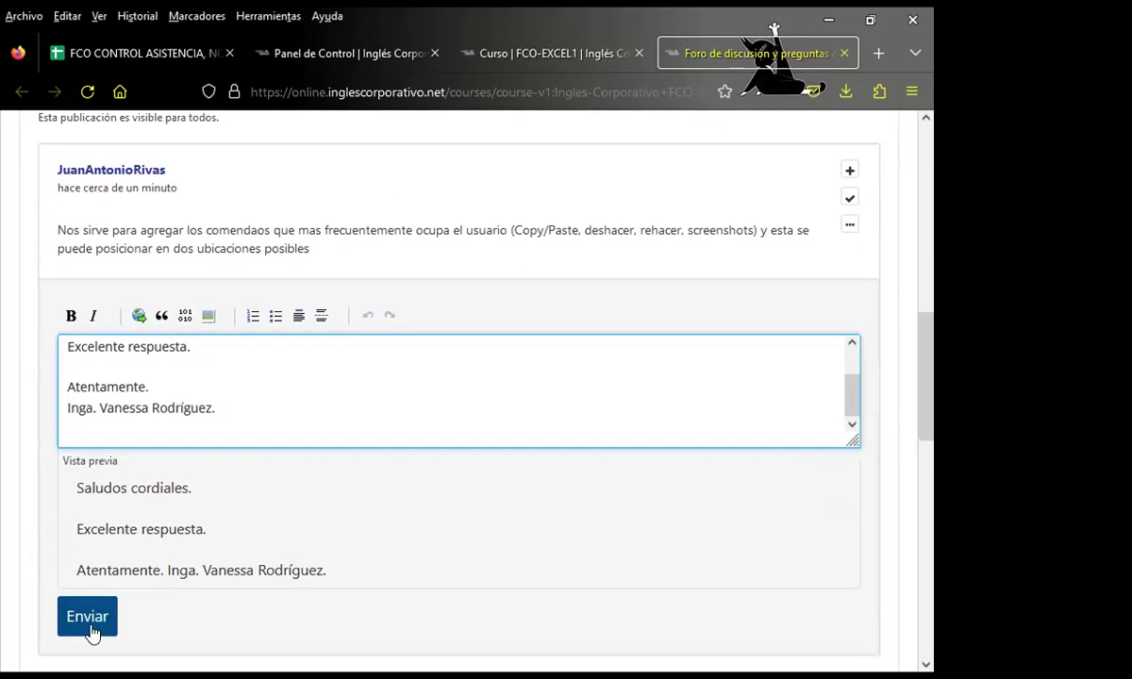
{"action": "left_click", "coordinate": [91, 632]}
{"action": "scroll", "coordinate": [61, 589], "scroll_direction": "down", "scroll_amount": 2}
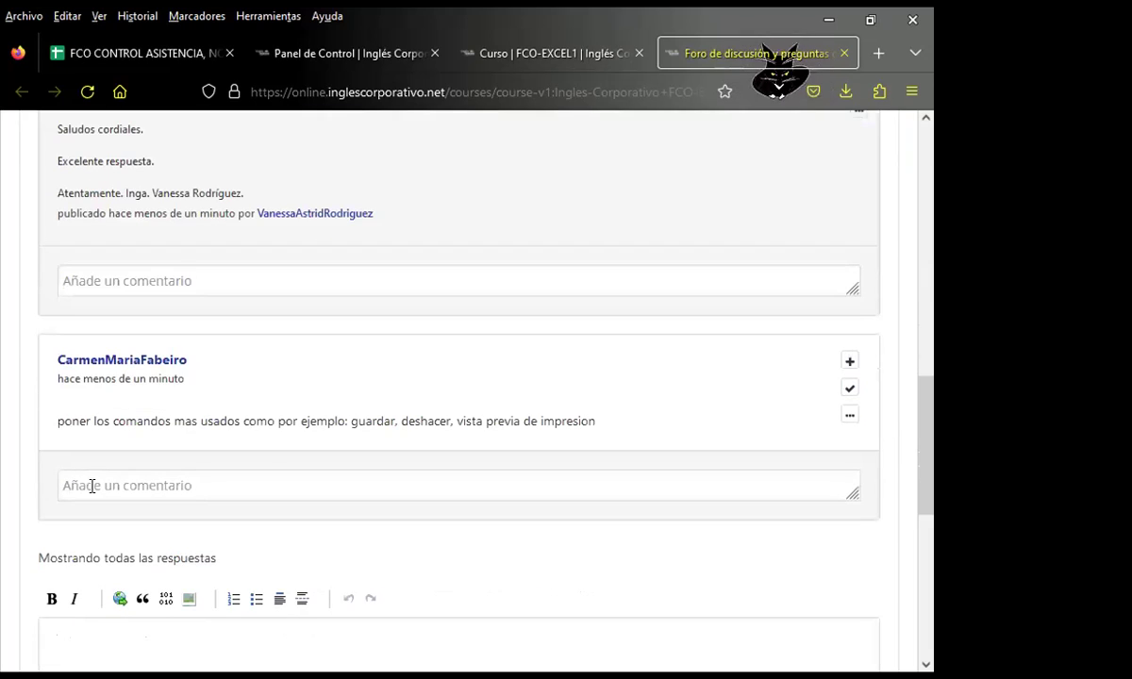
{"action": "left_click", "coordinate": [85, 479]}
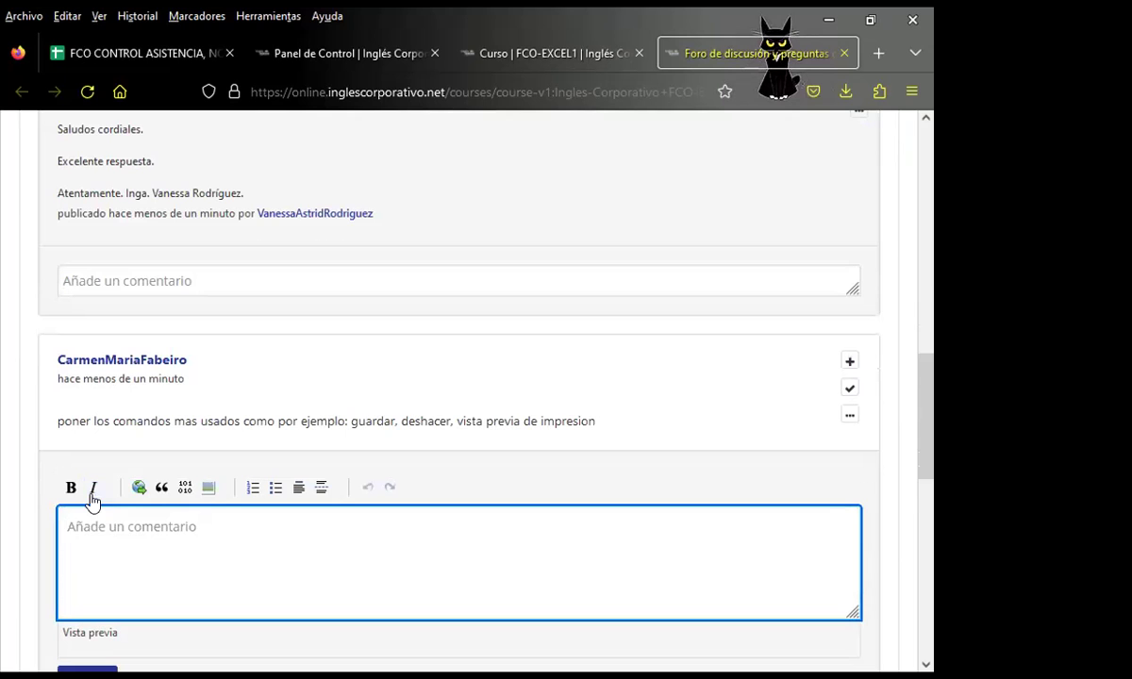
{"action": "key", "text": "ctrl+v"}
{"action": "scroll", "coordinate": [38, 594], "scroll_direction": "down", "scroll_amount": 3}
{"action": "left_click", "coordinate": [71, 509]}
- Scroll back to the top of the thread and reload the forum page with F5
{"action": "scroll", "coordinate": [35, 492], "scroll_direction": "down", "scroll_amount": 1}
{"action": "scroll", "coordinate": [26, 488], "scroll_direction": "up", "scroll_amount": 2}
{"action": "scroll", "coordinate": [12, 473], "scroll_direction": "up", "scroll_amount": 3}
{"action": "scroll", "coordinate": [11, 472], "scroll_direction": "up", "scroll_amount": 1}
{"action": "scroll", "coordinate": [11, 469], "scroll_direction": "up", "scroll_amount": 1}
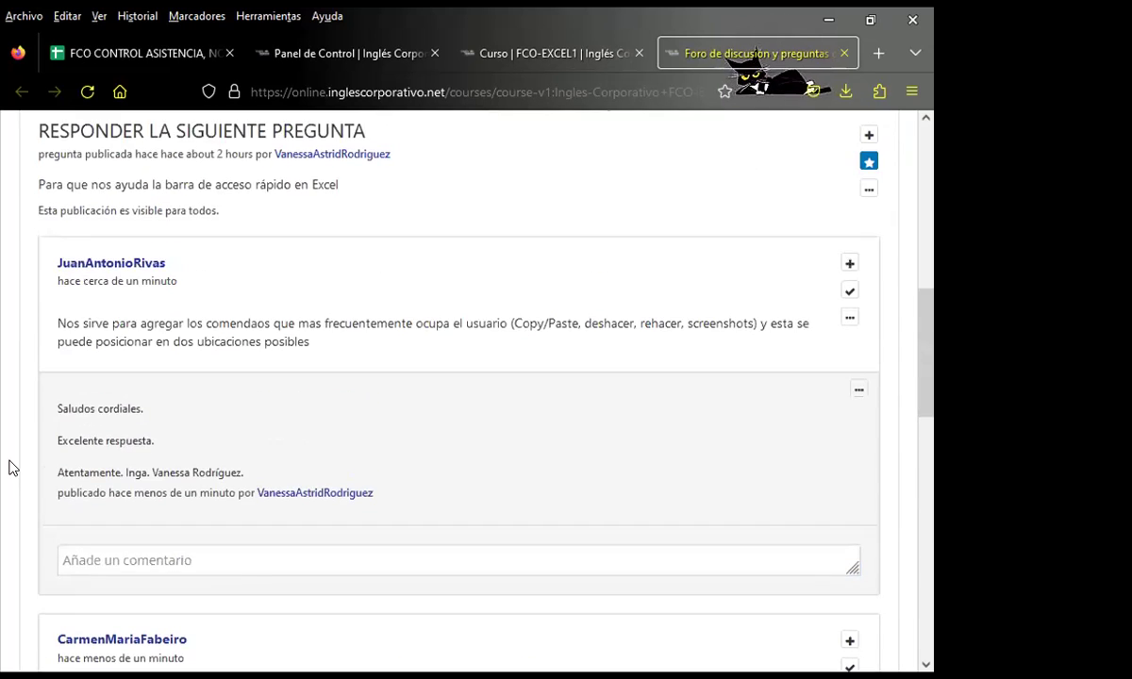
{"action": "scroll", "coordinate": [11, 467], "scroll_direction": "up", "scroll_amount": 2}
{"action": "scroll", "coordinate": [12, 467], "scroll_direction": "up", "scroll_amount": 1}
{"action": "key", "text": "F5"}
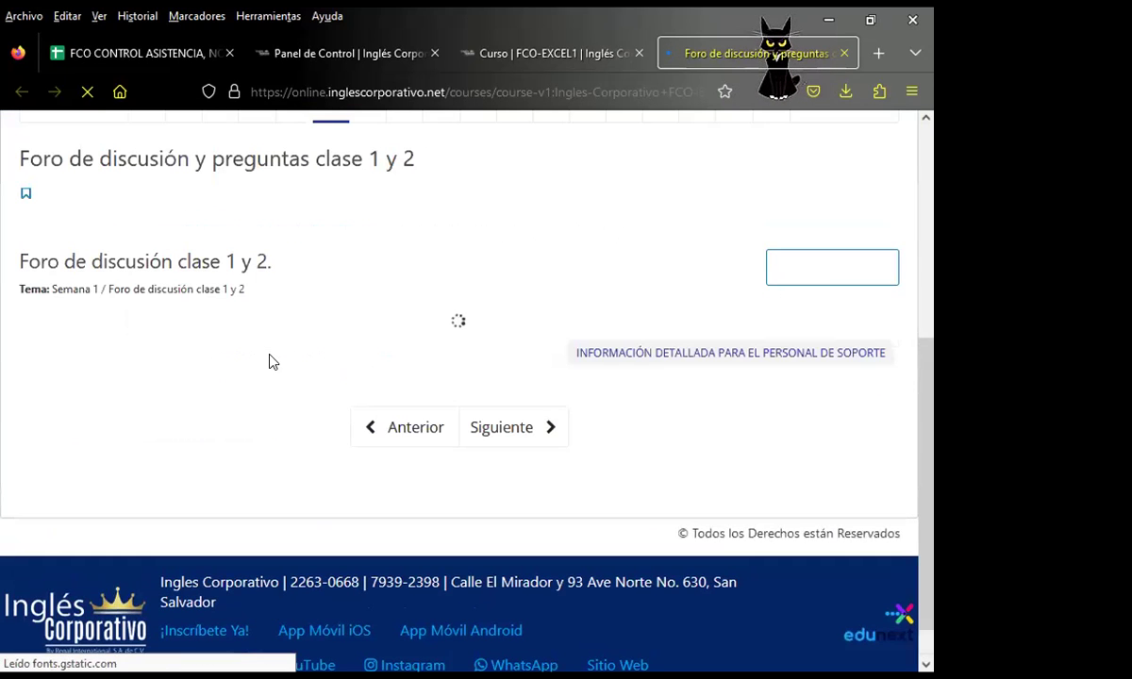
- Open the RESPONDER LA SIGUIENTE PREGUNTA thread and scroll to the uncommented student answers
{"action": "scroll", "coordinate": [315, 436], "scroll_direction": "up", "scroll_amount": 2}
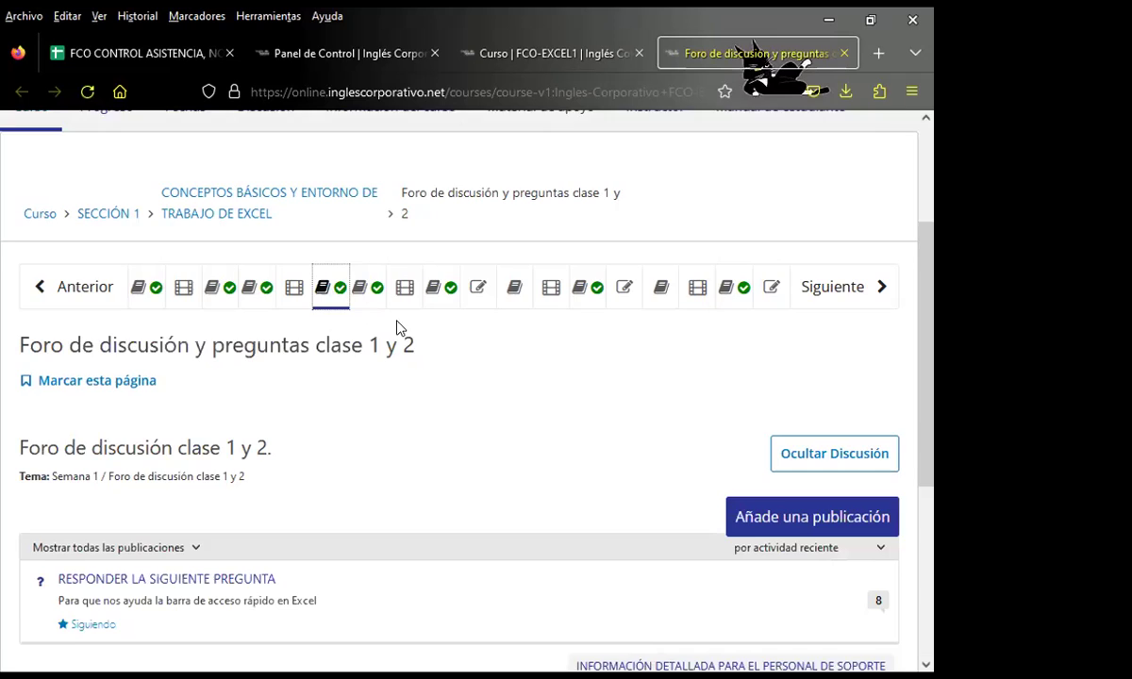
{"action": "scroll", "coordinate": [198, 476], "scroll_direction": "down", "scroll_amount": 1}
{"action": "left_click", "coordinate": [165, 487]}
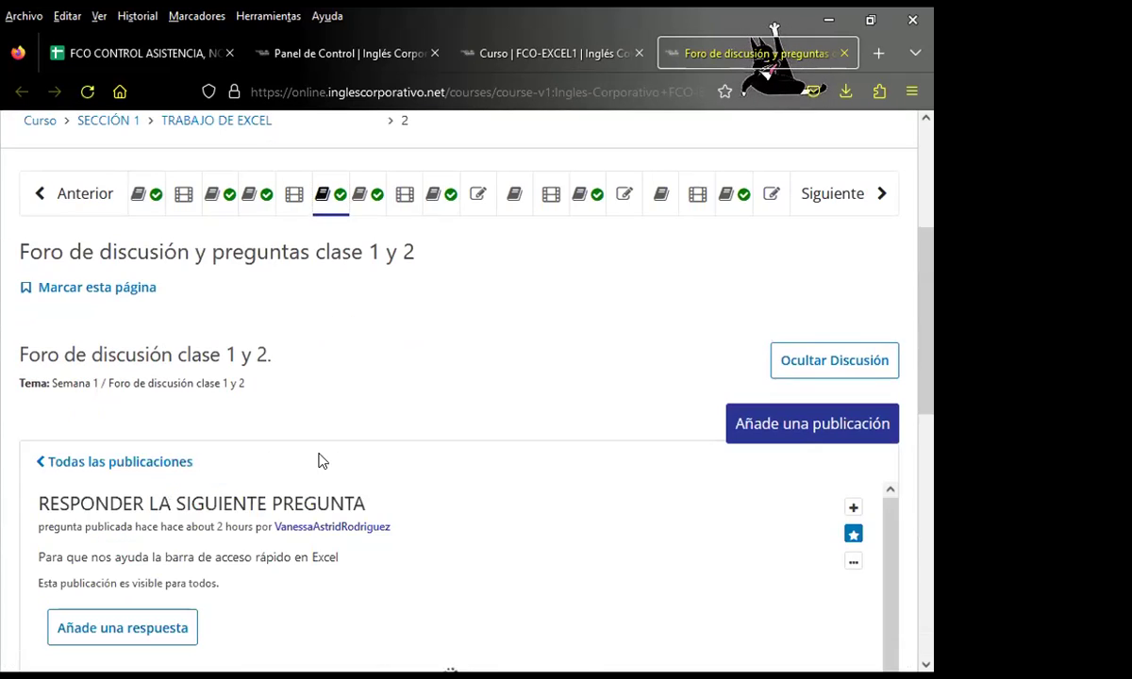
{"action": "scroll", "coordinate": [374, 435], "scroll_direction": "down", "scroll_amount": 3}
{"action": "scroll", "coordinate": [374, 435], "scroll_direction": "down", "scroll_amount": 3}
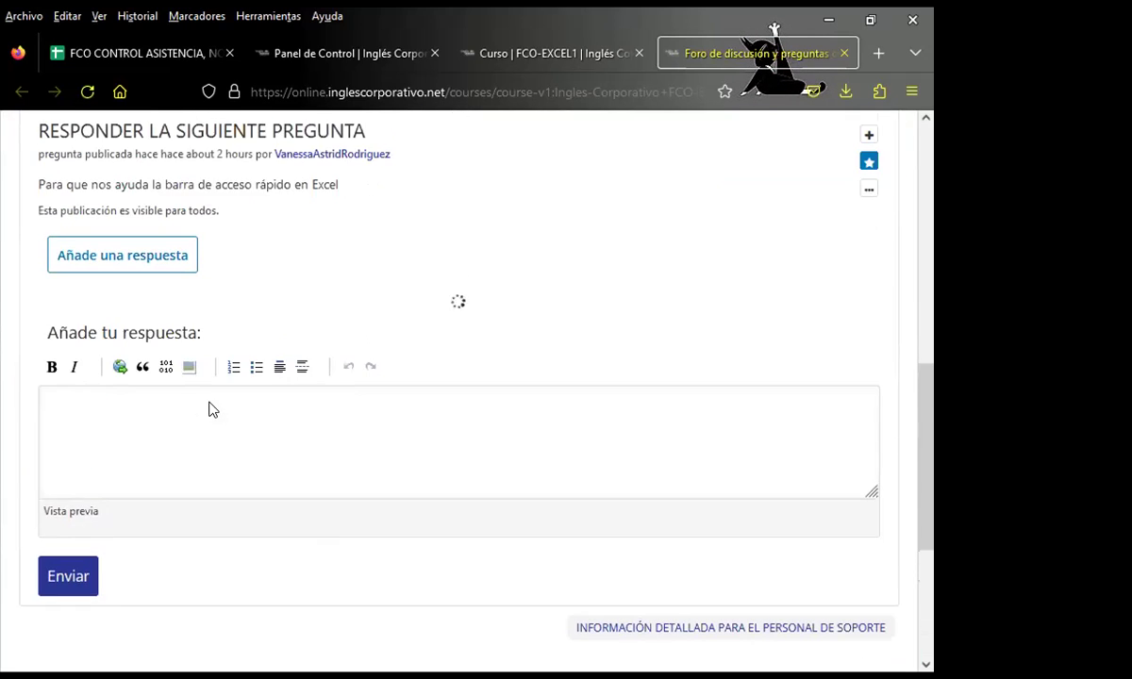
{"action": "scroll", "coordinate": [300, 413], "scroll_direction": "up", "scroll_amount": 3}
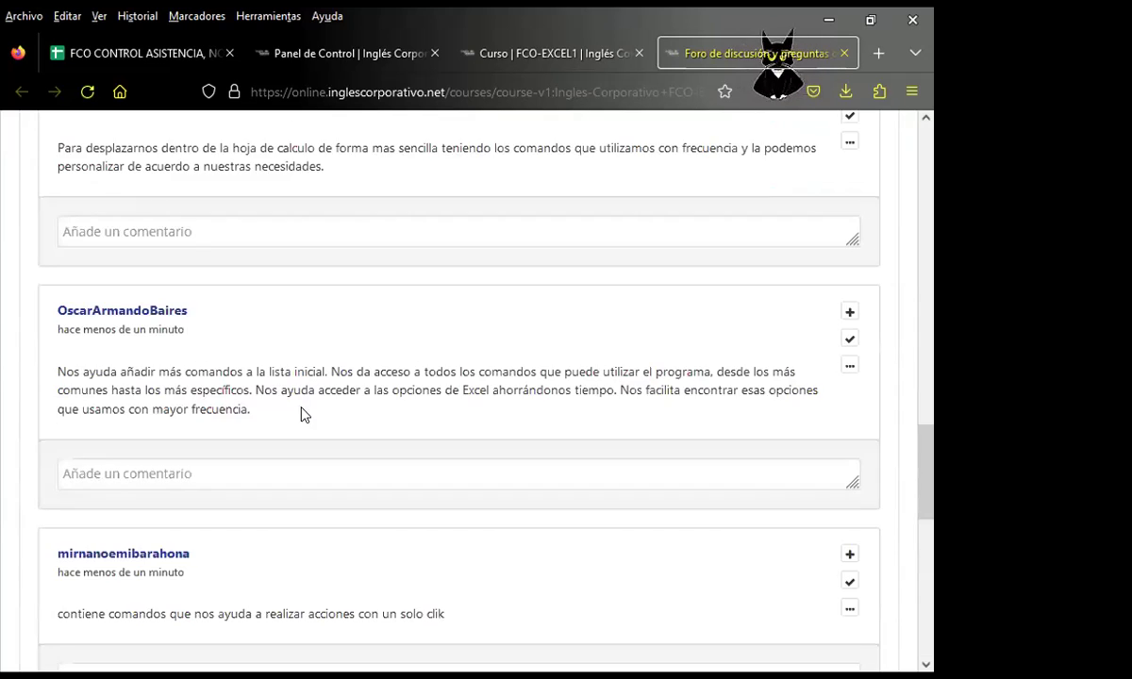
{"action": "scroll", "coordinate": [253, 430], "scroll_direction": "up", "scroll_amount": 4}
{"action": "scroll", "coordinate": [101, 492], "scroll_direction": "down", "scroll_amount": 1}
- Post the pasted 'Excelente respuesta' comment under the next two student answers
{"action": "left_click", "coordinate": [100, 502]}
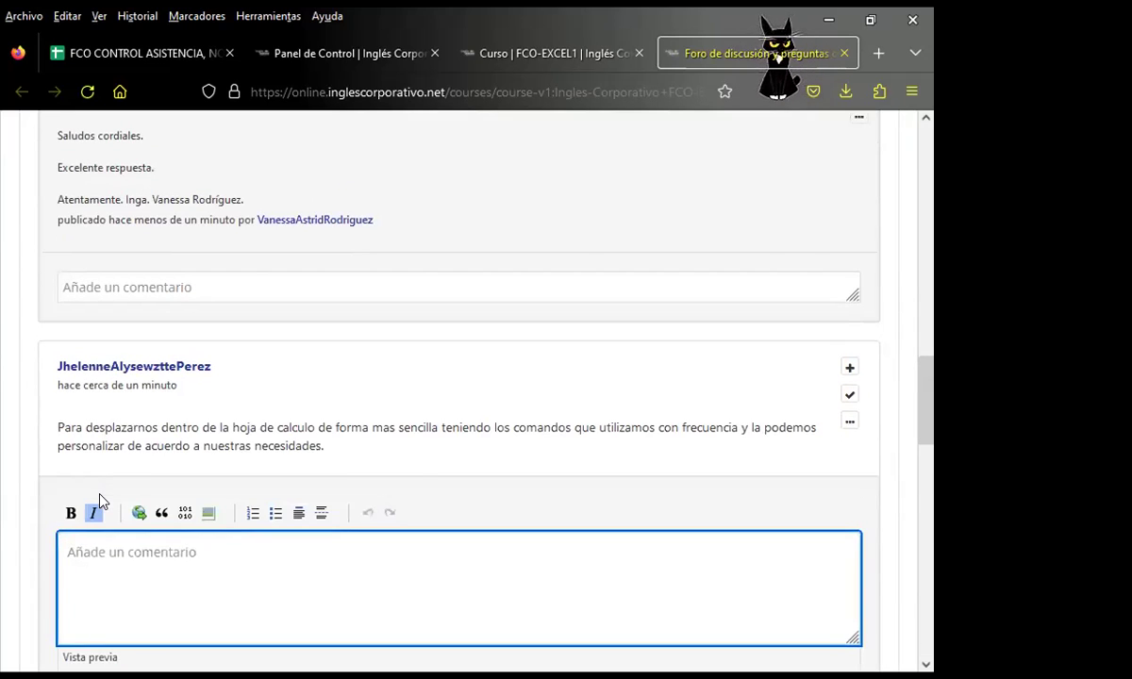
{"action": "key", "text": "ctrl+v"}
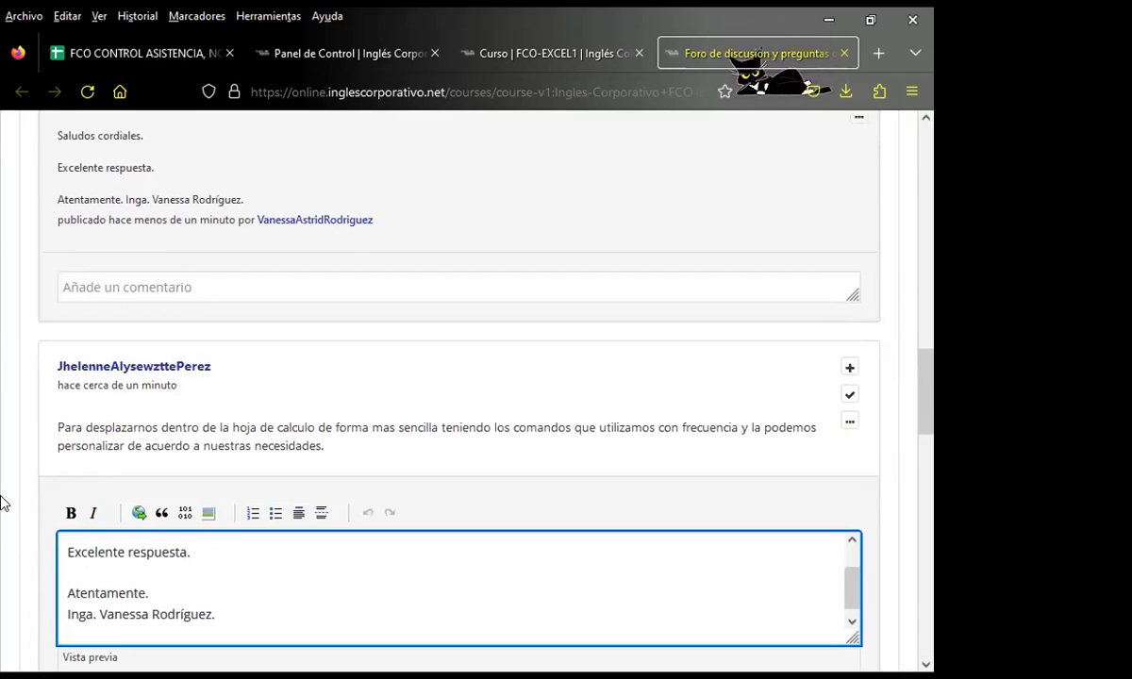
{"action": "scroll", "coordinate": [5, 472], "scroll_direction": "down", "scroll_amount": 1}
{"action": "scroll", "coordinate": [10, 467], "scroll_direction": "down", "scroll_amount": 2}
{"action": "left_click", "coordinate": [87, 534]}
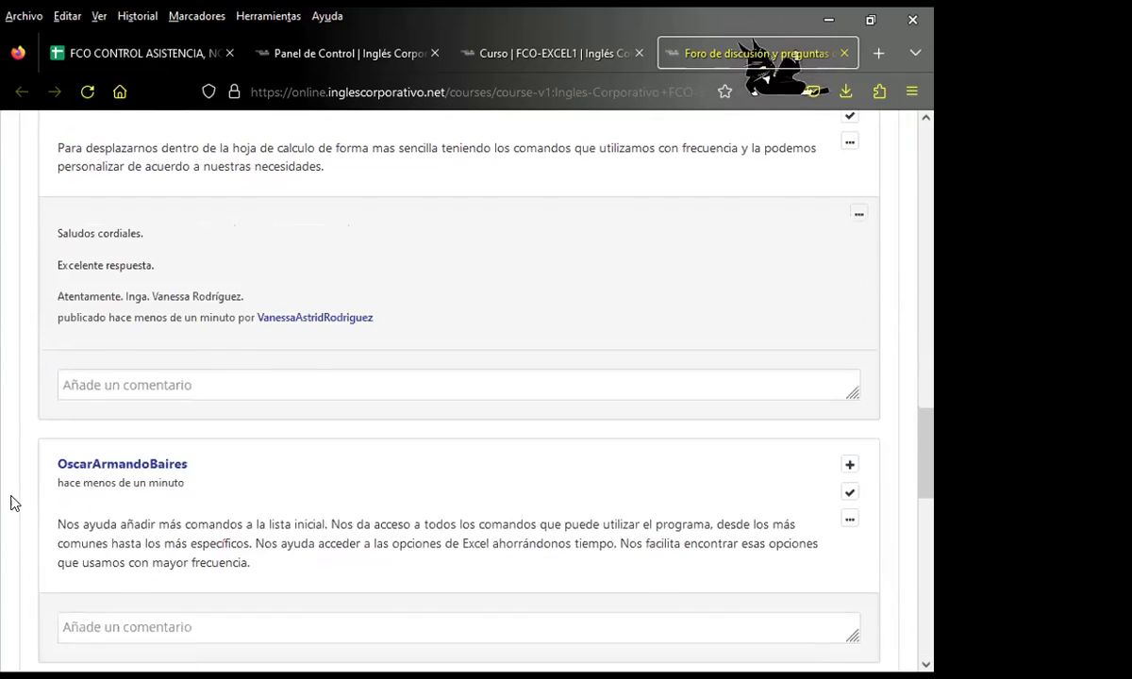
{"action": "scroll", "coordinate": [41, 500], "scroll_direction": "down", "scroll_amount": 2}
{"action": "left_click", "coordinate": [60, 530]}
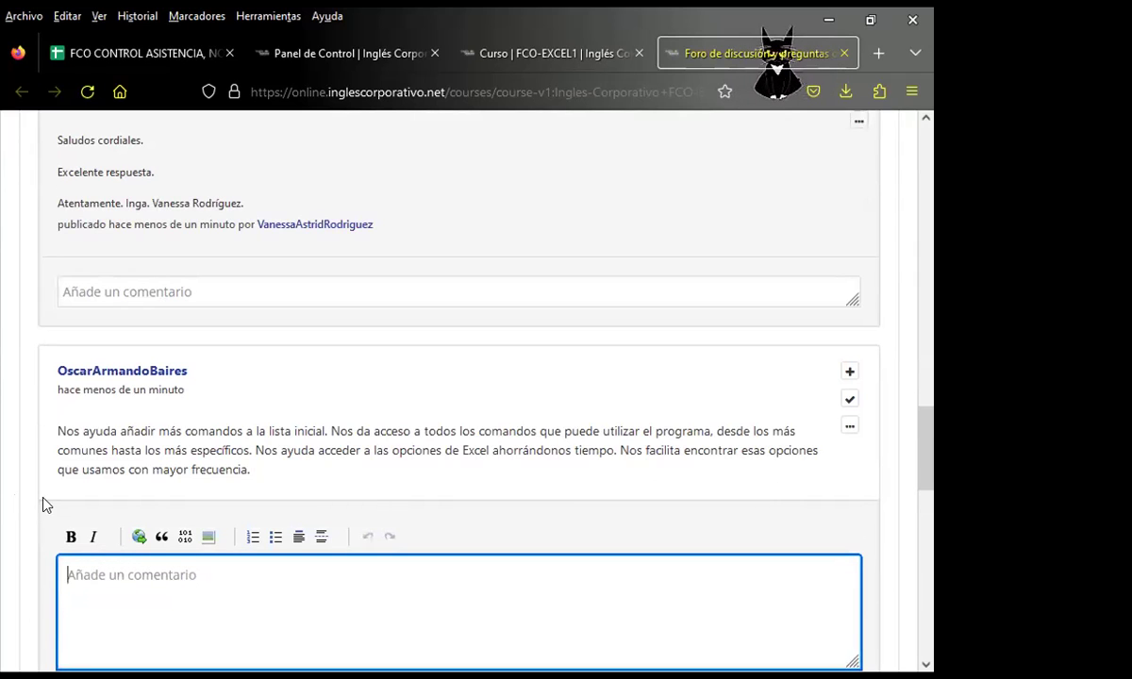
{"action": "scroll", "coordinate": [43, 505], "scroll_direction": "down", "scroll_amount": 2}
{"action": "type", "text": "Saludos cordiales.  Excelente respuesta.  Atentamente. Inga. Vanessa Rodríguez."}
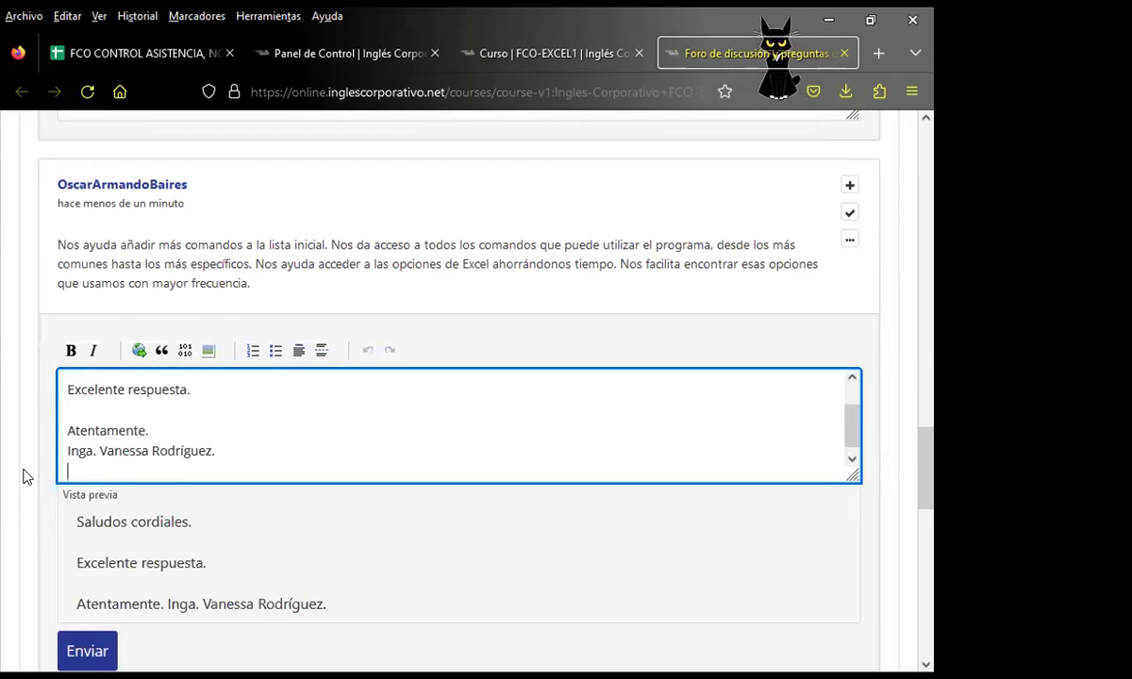
{"action": "scroll", "coordinate": [38, 528], "scroll_direction": "down", "scroll_amount": 1}
{"action": "left_click", "coordinate": [64, 556]}
- Add the same 'Excelente respuesta' comment under the last student answer
{"action": "scroll", "coordinate": [56, 490], "scroll_direction": "down", "scroll_amount": 1}
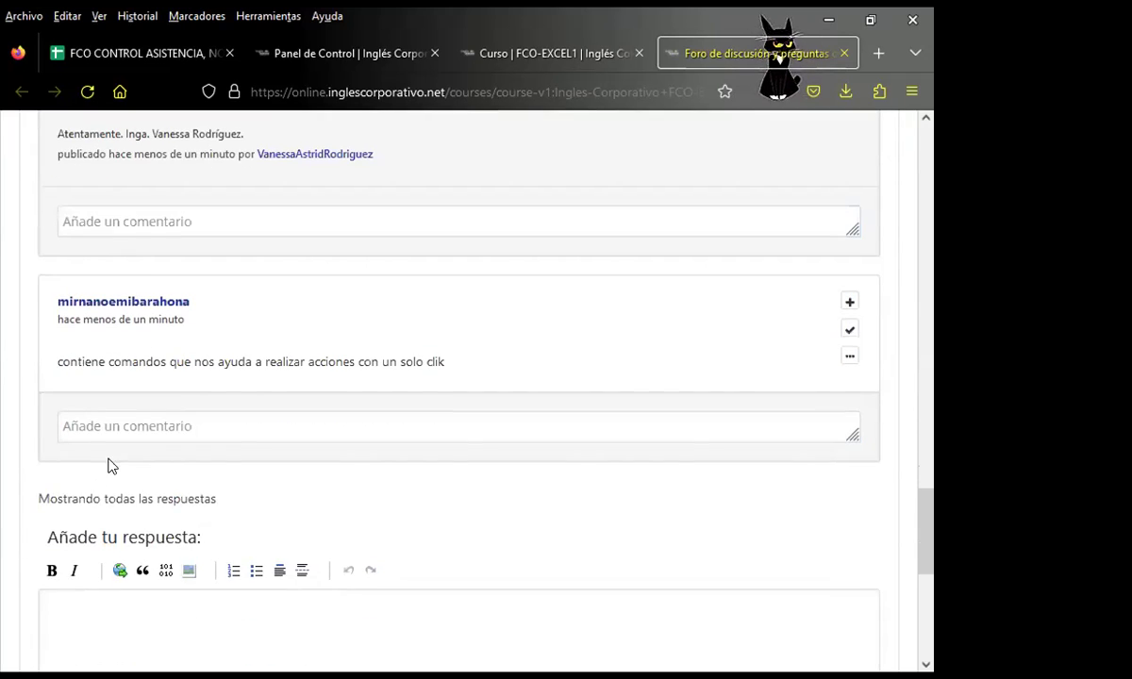
{"action": "left_click", "coordinate": [106, 434]}
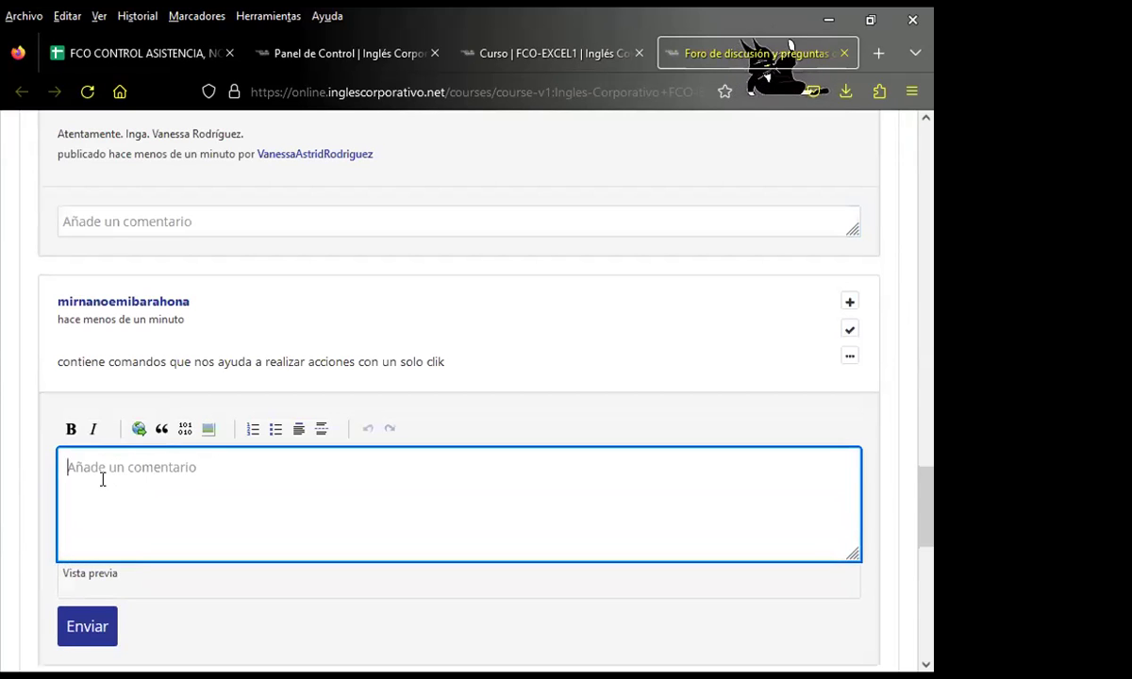
{"action": "type", "text": "Saludos cordiales.  Excelente respuesta.  Atentamente. Inga. Vanessa Rodríguez."}
{"action": "scroll", "coordinate": [99, 589], "scroll_direction": "down", "scroll_amount": 3}
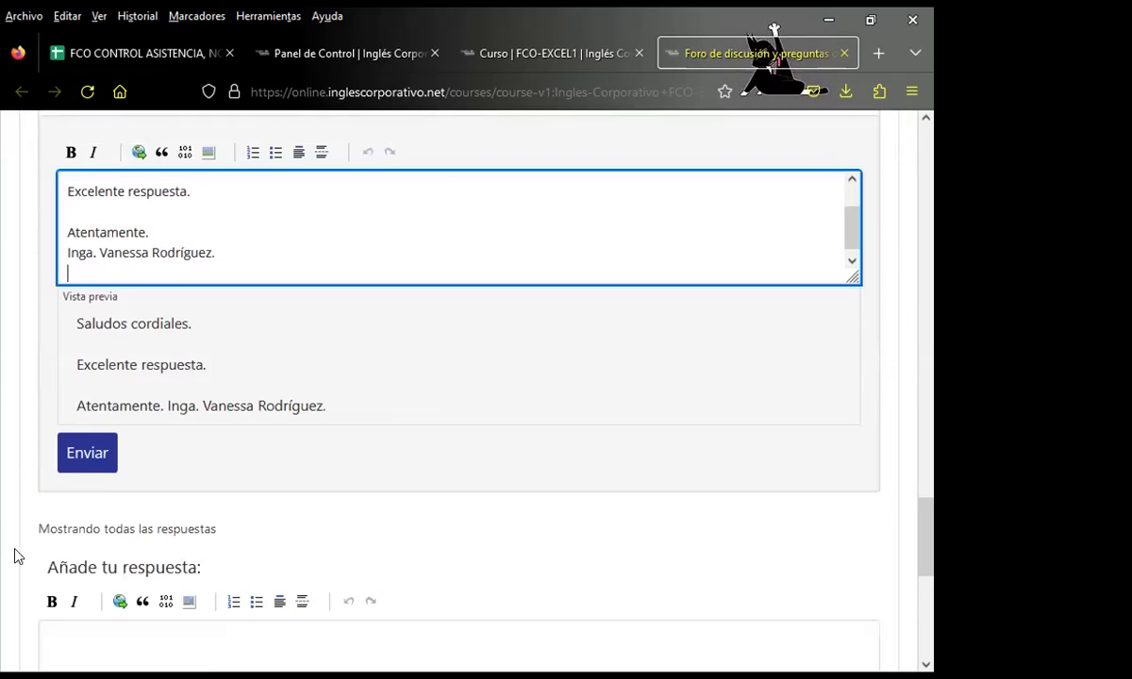
{"action": "left_click", "coordinate": [91, 465]}
- Scroll back to the top and reload the forum page from the address bar
{"action": "scroll", "coordinate": [2, 452], "scroll_direction": "down", "scroll_amount": 2}
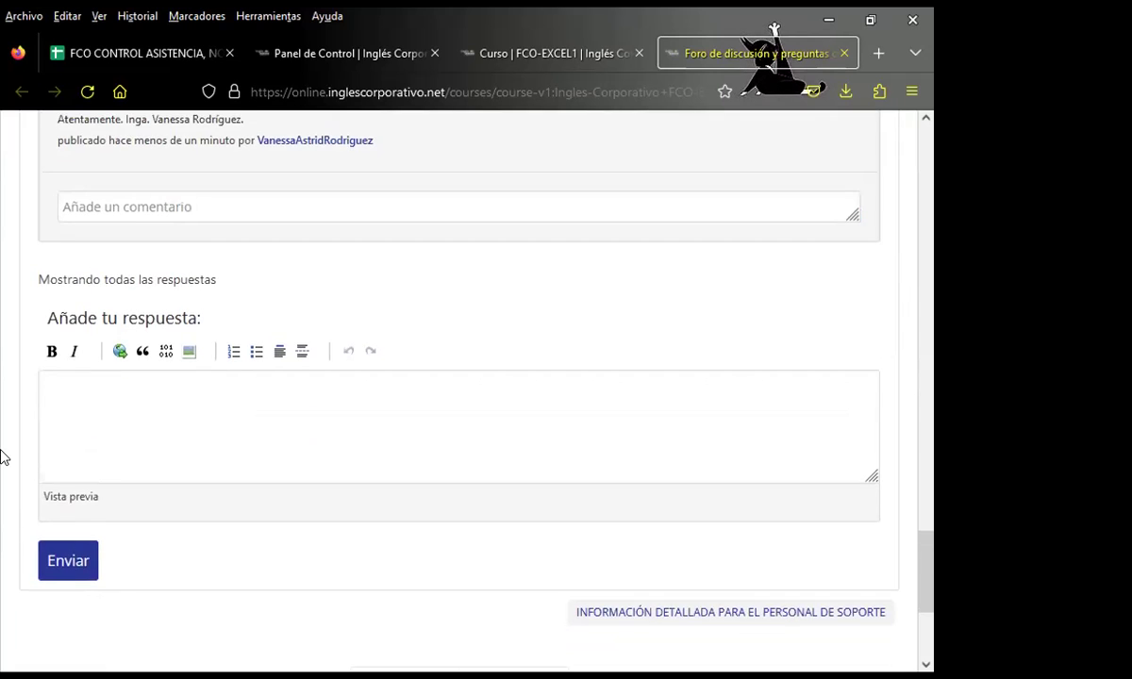
{"action": "scroll", "coordinate": [28, 420], "scroll_direction": "up", "scroll_amount": 3}
{"action": "scroll", "coordinate": [35, 412], "scroll_direction": "up", "scroll_amount": 2}
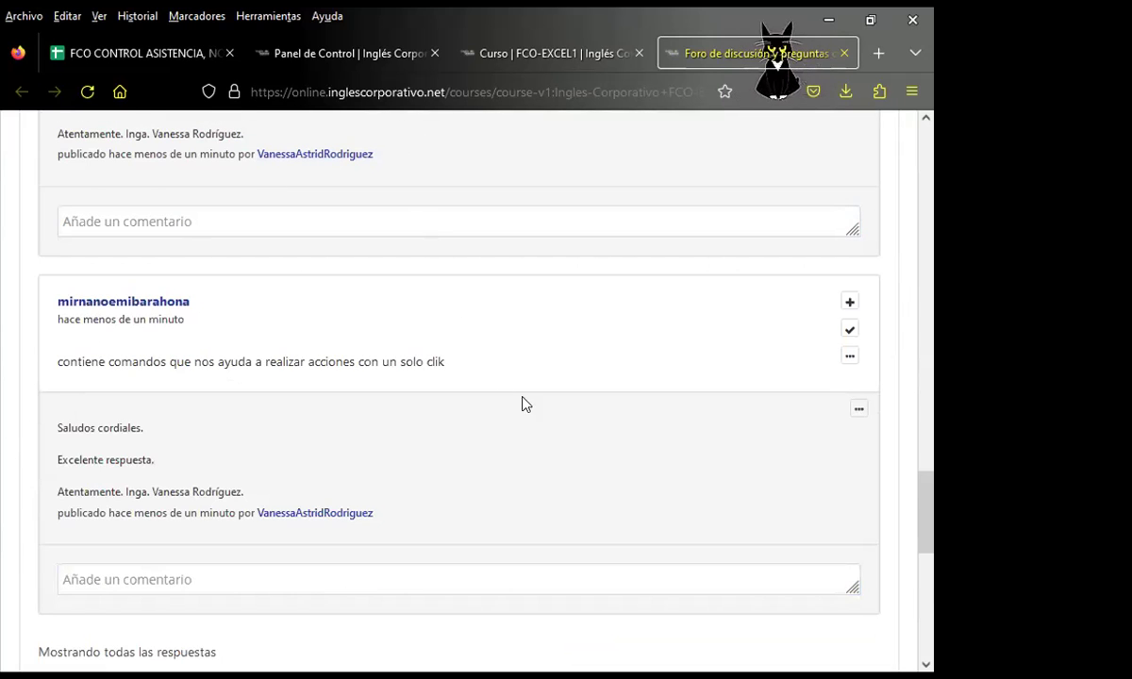
{"action": "scroll", "coordinate": [523, 404], "scroll_direction": "up", "scroll_amount": 1}
{"action": "scroll", "coordinate": [571, 419], "scroll_direction": "up", "scroll_amount": 3}
{"action": "scroll", "coordinate": [571, 406], "scroll_direction": "up", "scroll_amount": 3}
{"action": "scroll", "coordinate": [570, 414], "scroll_direction": "up", "scroll_amount": 4}
{"action": "scroll", "coordinate": [570, 414], "scroll_direction": "up", "scroll_amount": 2}
{"action": "scroll", "coordinate": [566, 413], "scroll_direction": "up", "scroll_amount": 2}
{"action": "scroll", "coordinate": [550, 408], "scroll_direction": "up", "scroll_amount": 3}
{"action": "scroll", "coordinate": [549, 408], "scroll_direction": "up", "scroll_amount": 3}
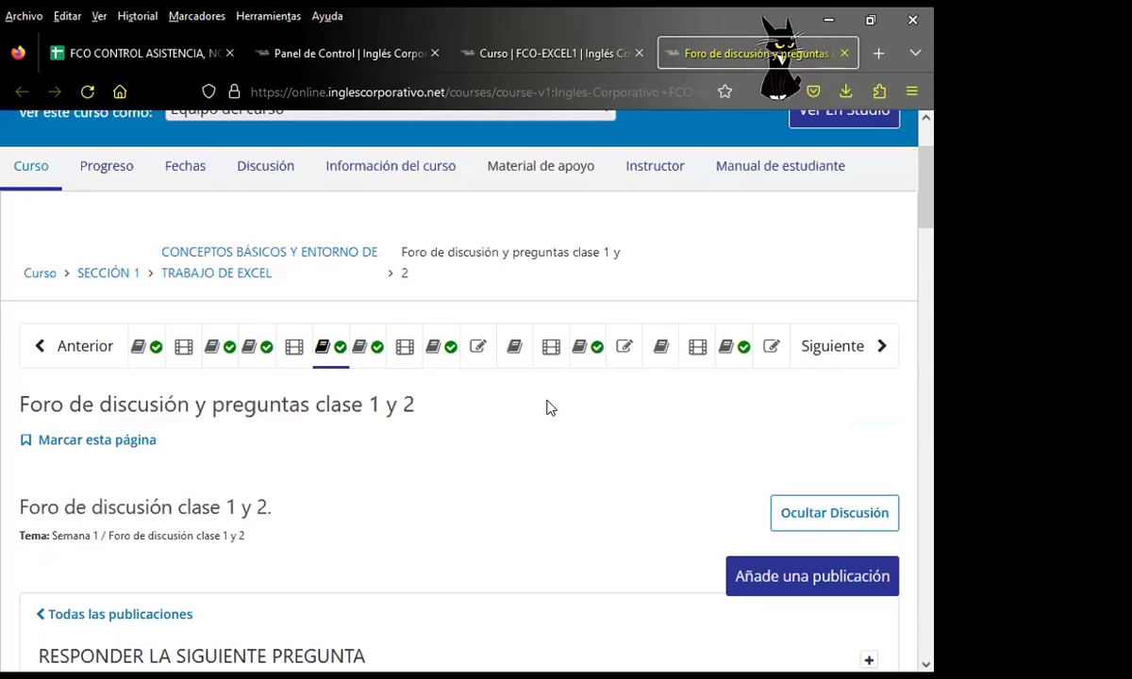
{"action": "scroll", "coordinate": [548, 404], "scroll_direction": "up", "scroll_amount": 2}
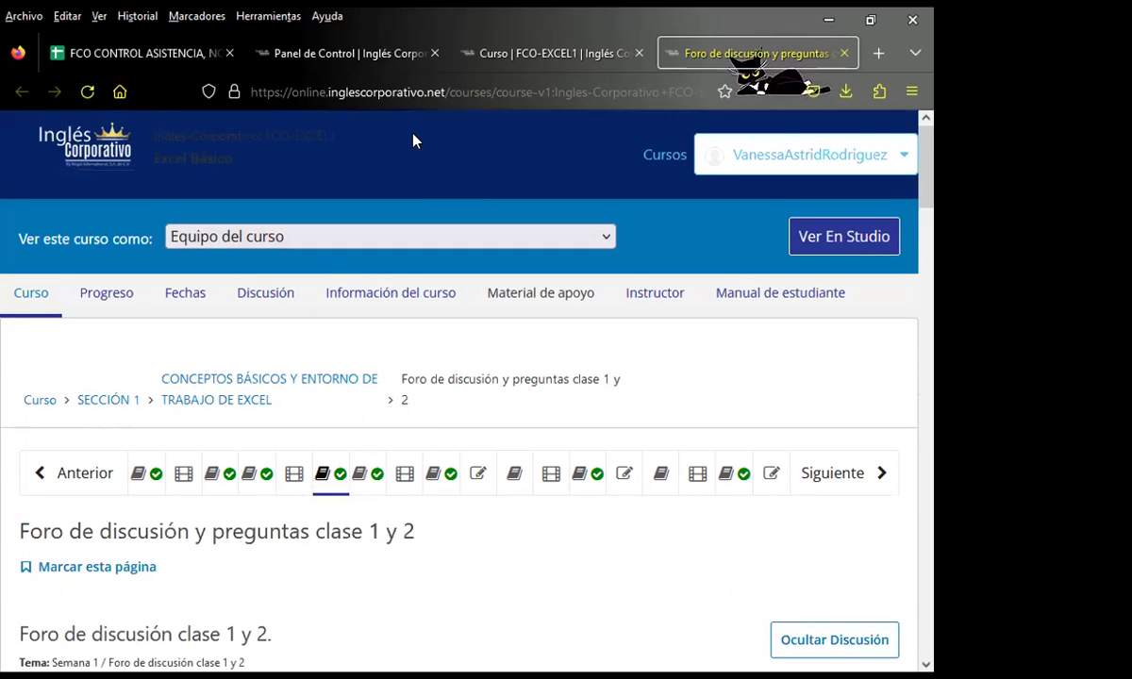
{"action": "left_click", "coordinate": [463, 89]}
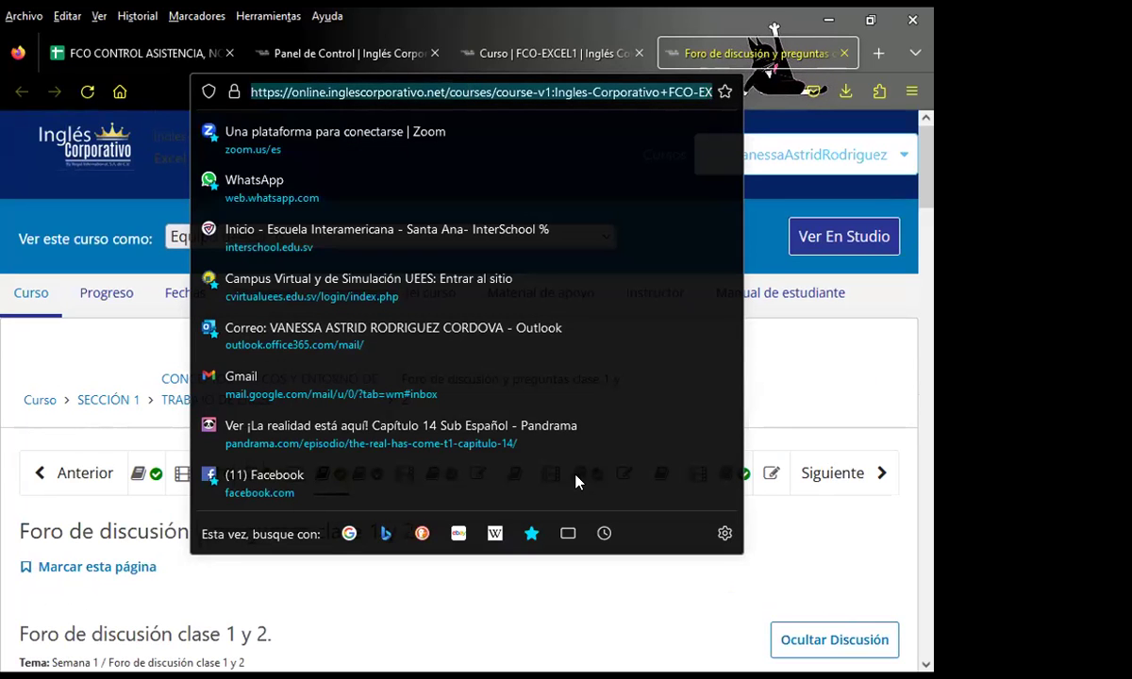
{"action": "key", "text": "Escape"}
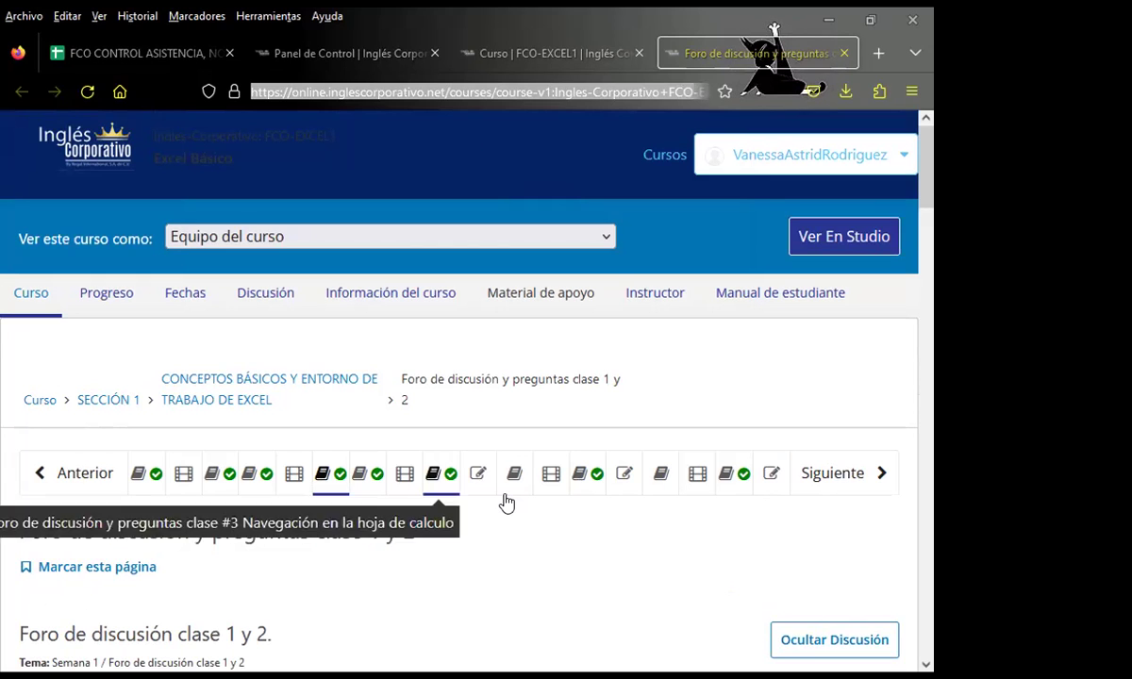
{"action": "scroll", "coordinate": [506, 500], "scroll_direction": "down", "scroll_amount": 3}
{"action": "scroll", "coordinate": [373, 482], "scroll_direction": "down", "scroll_amount": 1}
{"action": "scroll", "coordinate": [586, 432], "scroll_direction": "down", "scroll_amount": 1}
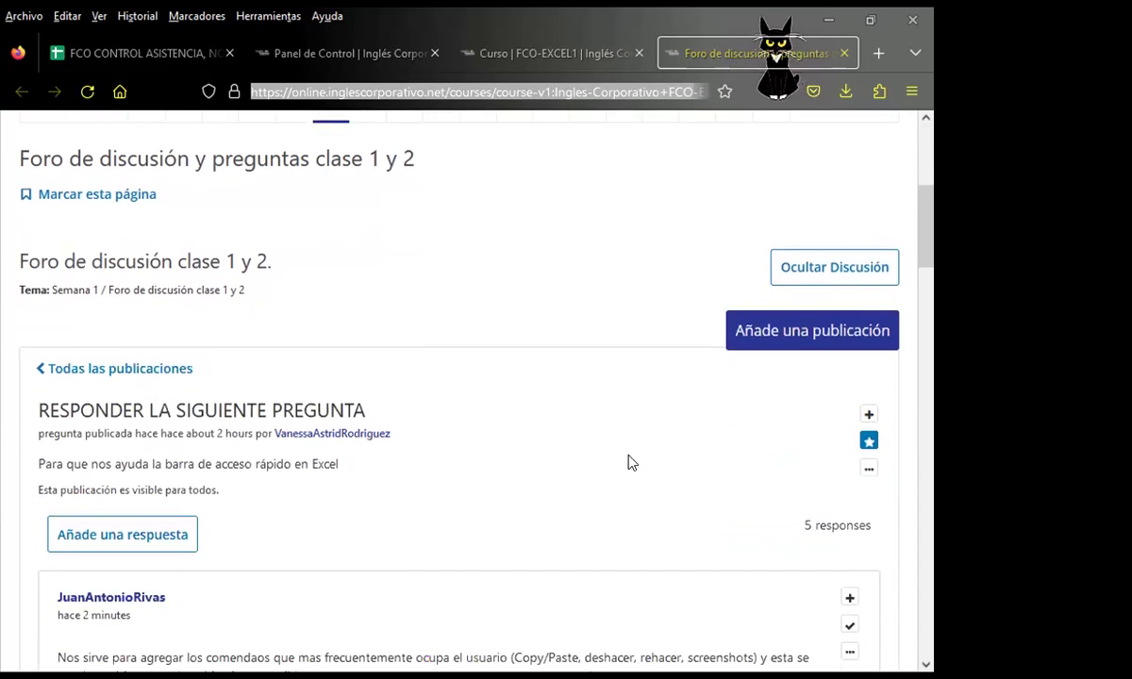
{"action": "scroll", "coordinate": [358, 430], "scroll_direction": "down", "scroll_amount": 2}
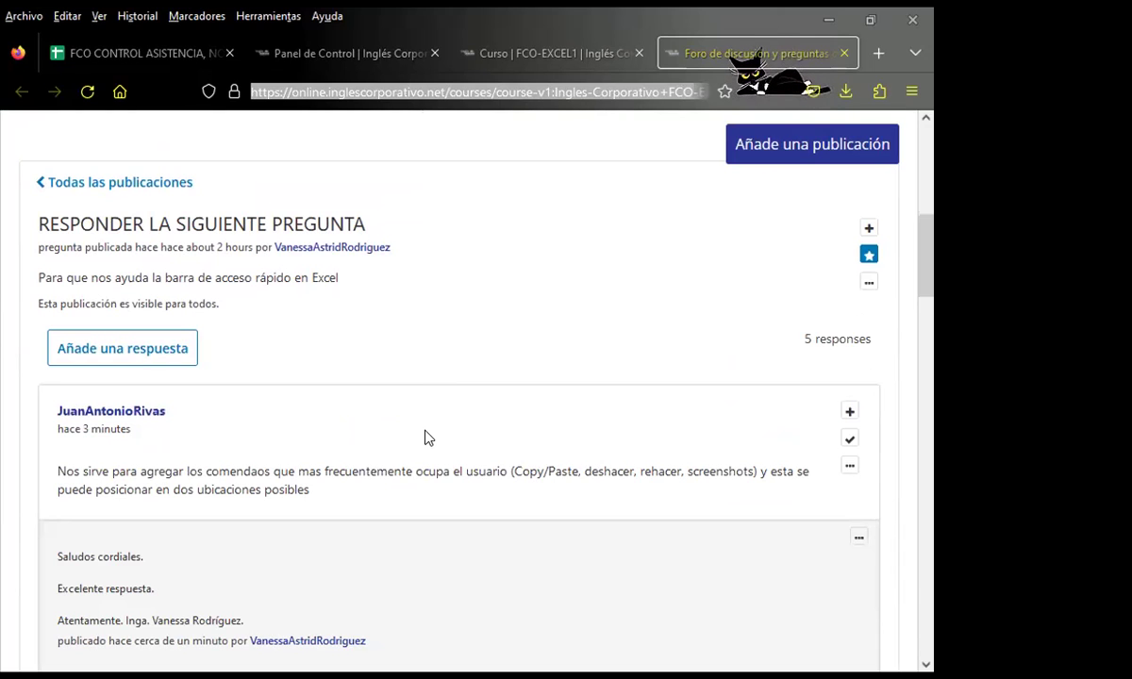
{"action": "scroll", "coordinate": [434, 433], "scroll_direction": "up", "scroll_amount": 2}
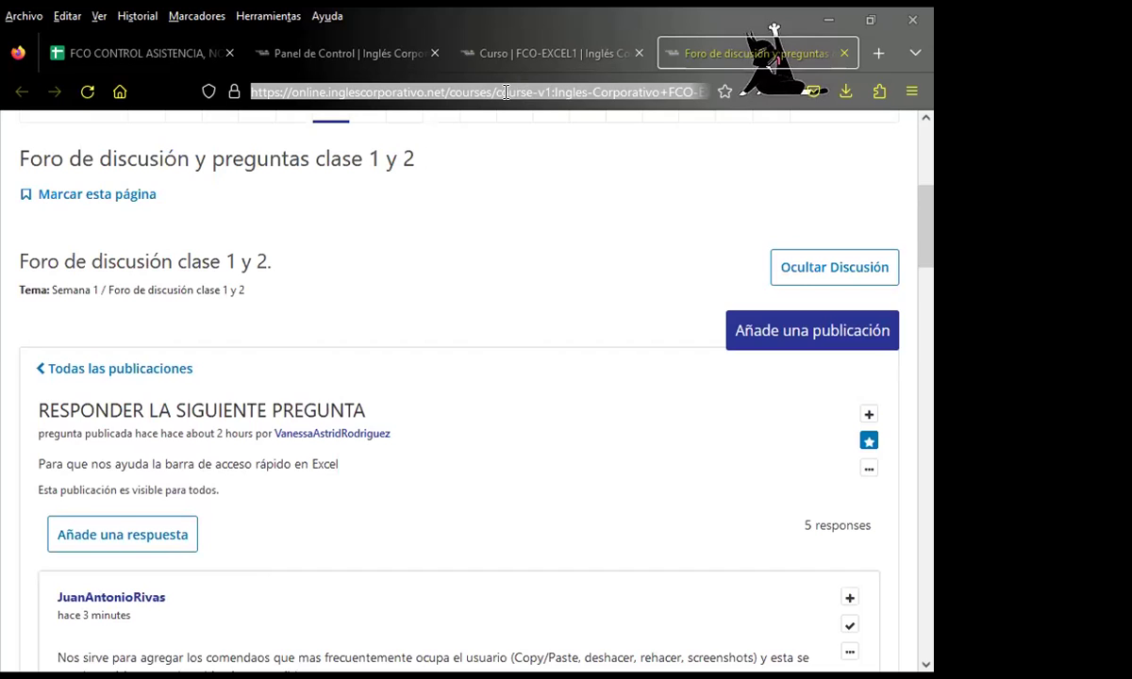
{"action": "key", "text": "Return"}
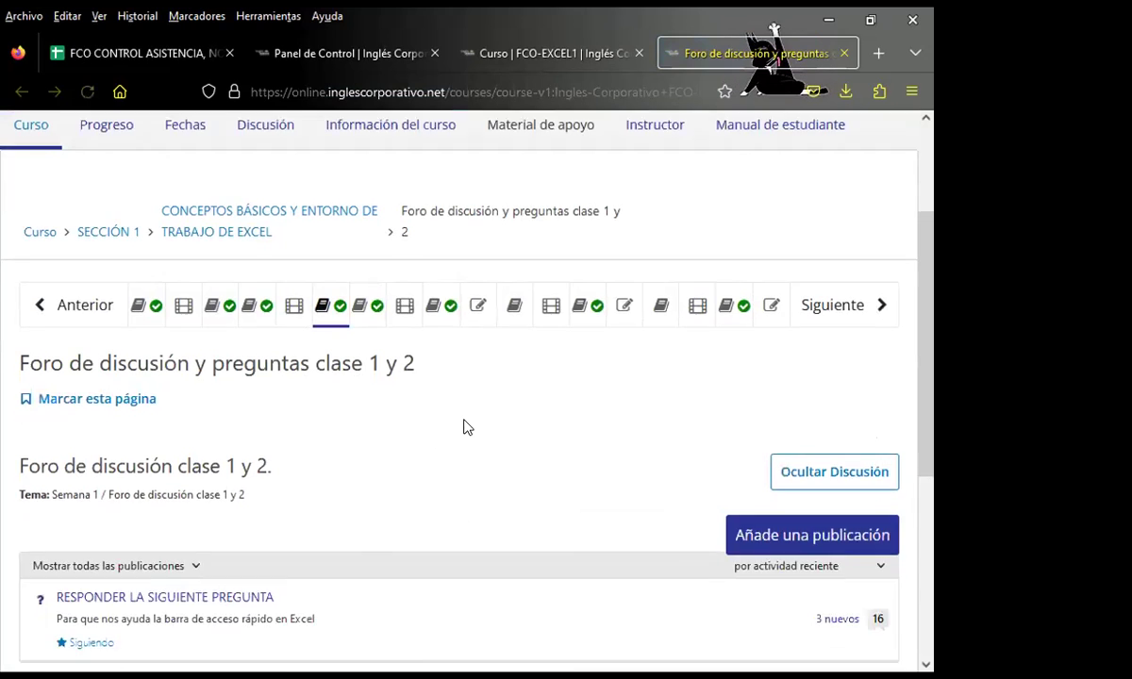
- Open the 'RESPONDER LA SIGUIENTE PREGUNTA' thread and start a comment on the Excel options answer
{"action": "scroll", "coordinate": [464, 424], "scroll_direction": "down", "scroll_amount": 2}
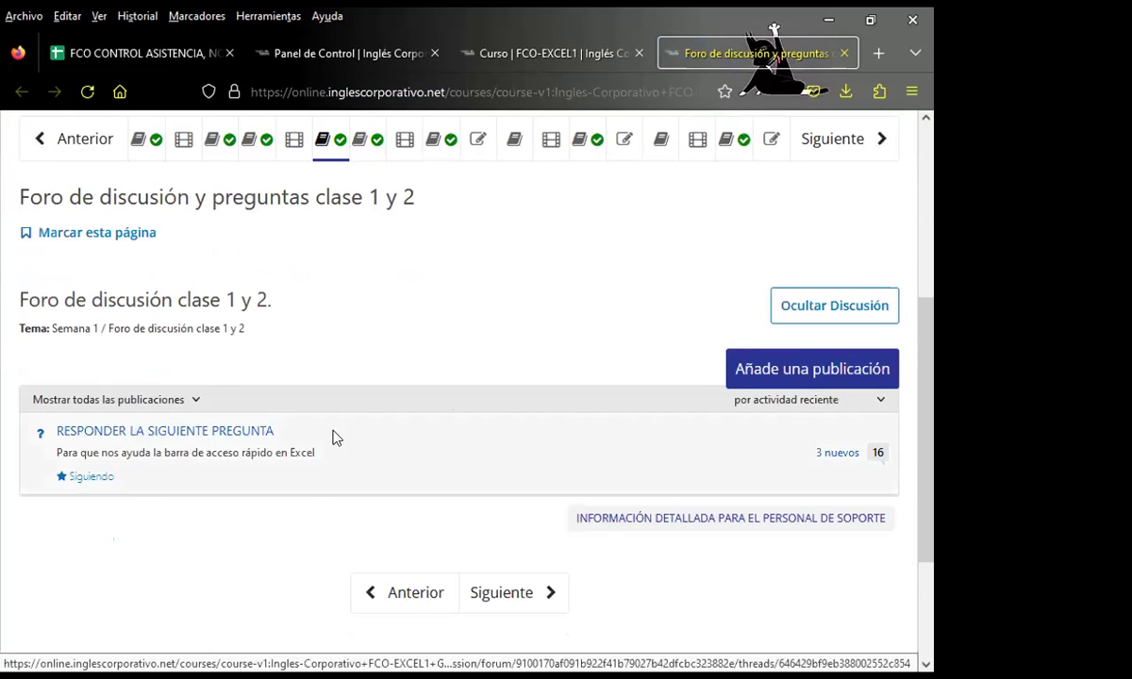
{"action": "left_click", "coordinate": [335, 437]}
{"action": "scroll", "coordinate": [312, 448], "scroll_direction": "down", "scroll_amount": 2}
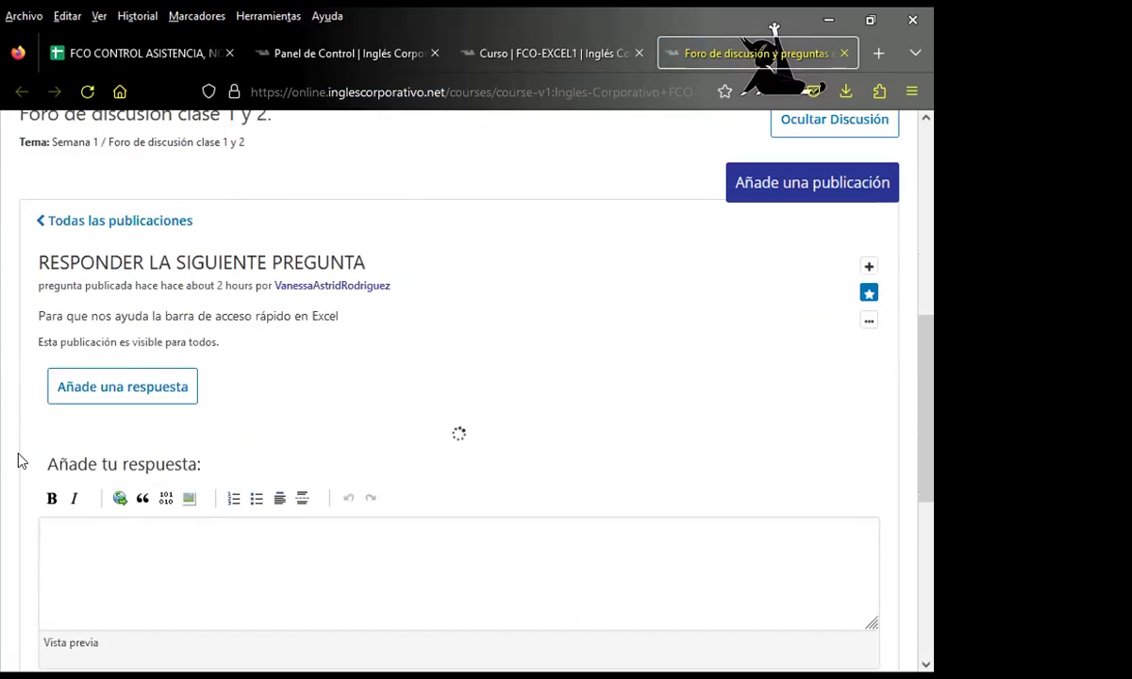
{"action": "scroll", "coordinate": [10, 443], "scroll_direction": "down", "scroll_amount": 3}
{"action": "scroll", "coordinate": [3, 439], "scroll_direction": "down", "scroll_amount": 1}
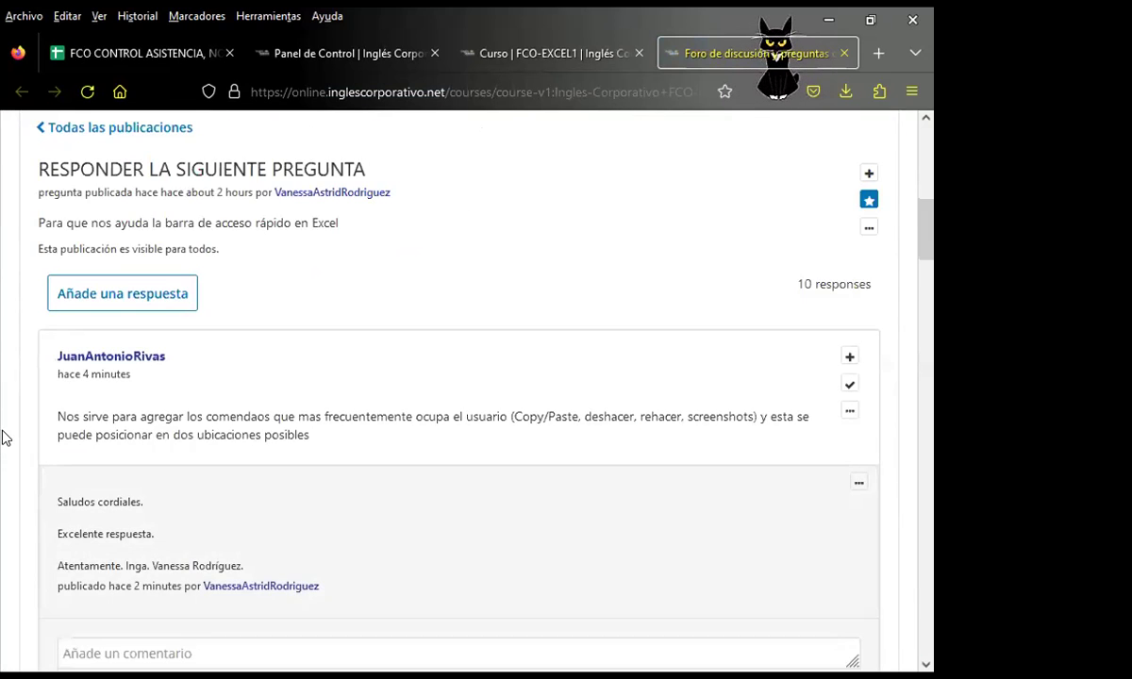
{"action": "scroll", "coordinate": [3, 437], "scroll_direction": "down", "scroll_amount": 3}
{"action": "scroll", "coordinate": [3, 437], "scroll_direction": "down", "scroll_amount": 1}
{"action": "scroll", "coordinate": [3, 436], "scroll_direction": "down", "scroll_amount": 2}
{"action": "scroll", "coordinate": [2, 436], "scroll_direction": "down", "scroll_amount": 4}
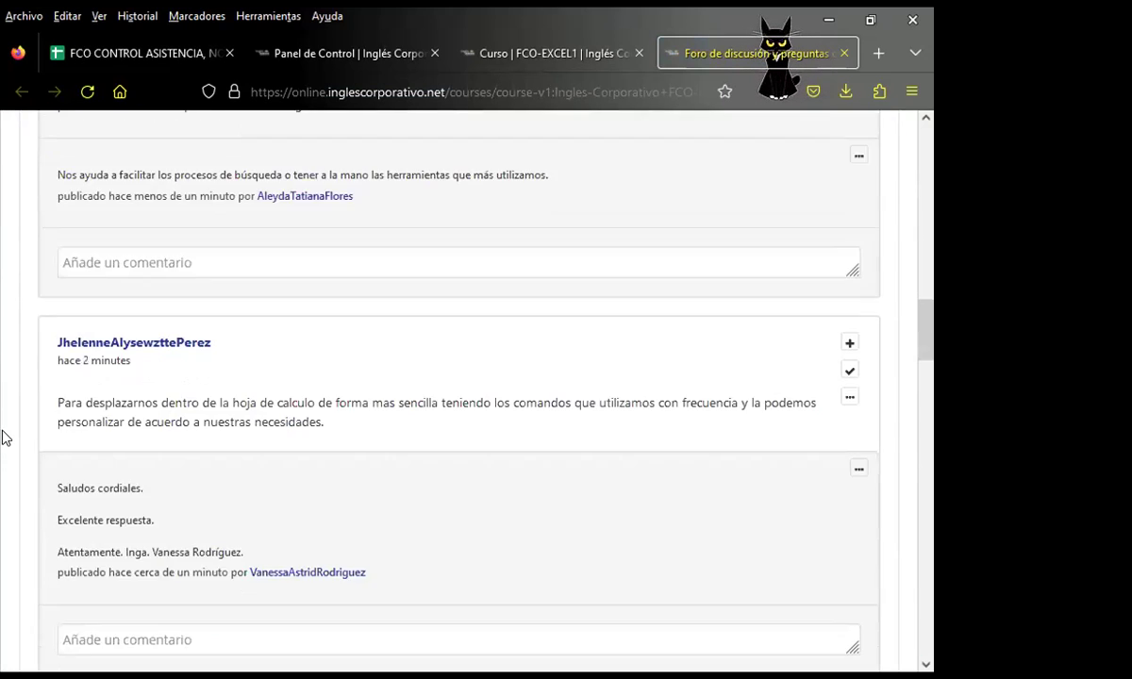
{"action": "scroll", "coordinate": [2, 437], "scroll_direction": "down", "scroll_amount": 1}
{"action": "scroll", "coordinate": [3, 437], "scroll_direction": "down", "scroll_amount": 3}
{"action": "scroll", "coordinate": [3, 436], "scroll_direction": "down", "scroll_amount": 1}
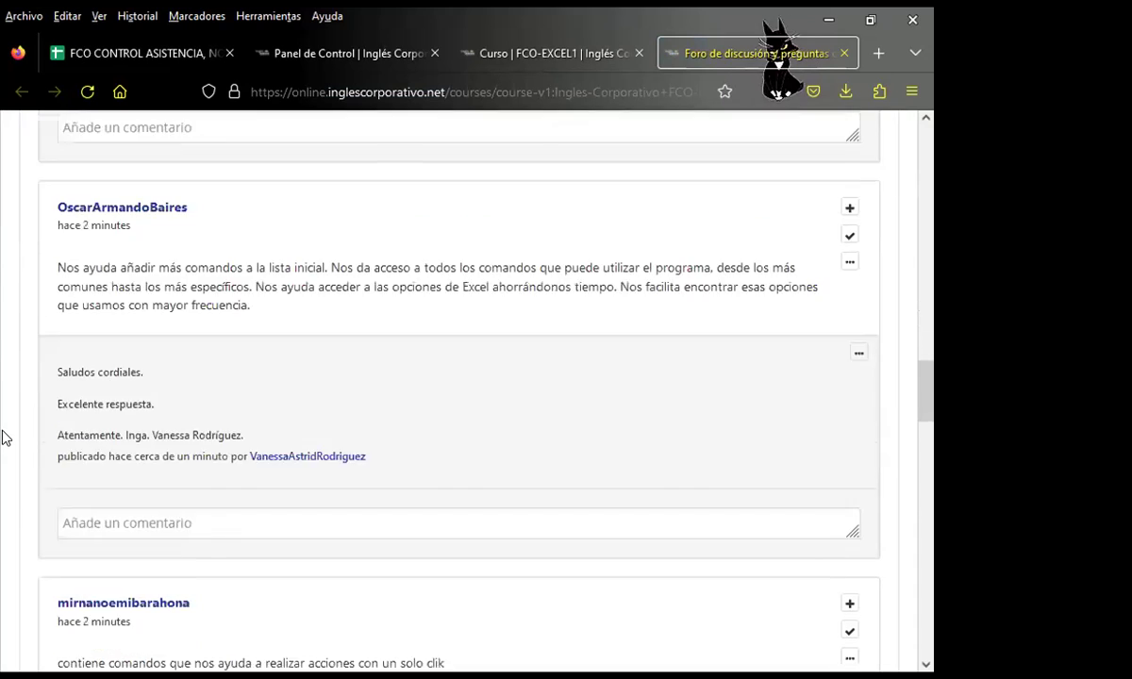
{"action": "scroll", "coordinate": [3, 437], "scroll_direction": "down", "scroll_amount": 3}
{"action": "scroll", "coordinate": [3, 436], "scroll_direction": "down", "scroll_amount": 3}
{"action": "scroll", "coordinate": [3, 437], "scroll_direction": "down", "scroll_amount": 2}
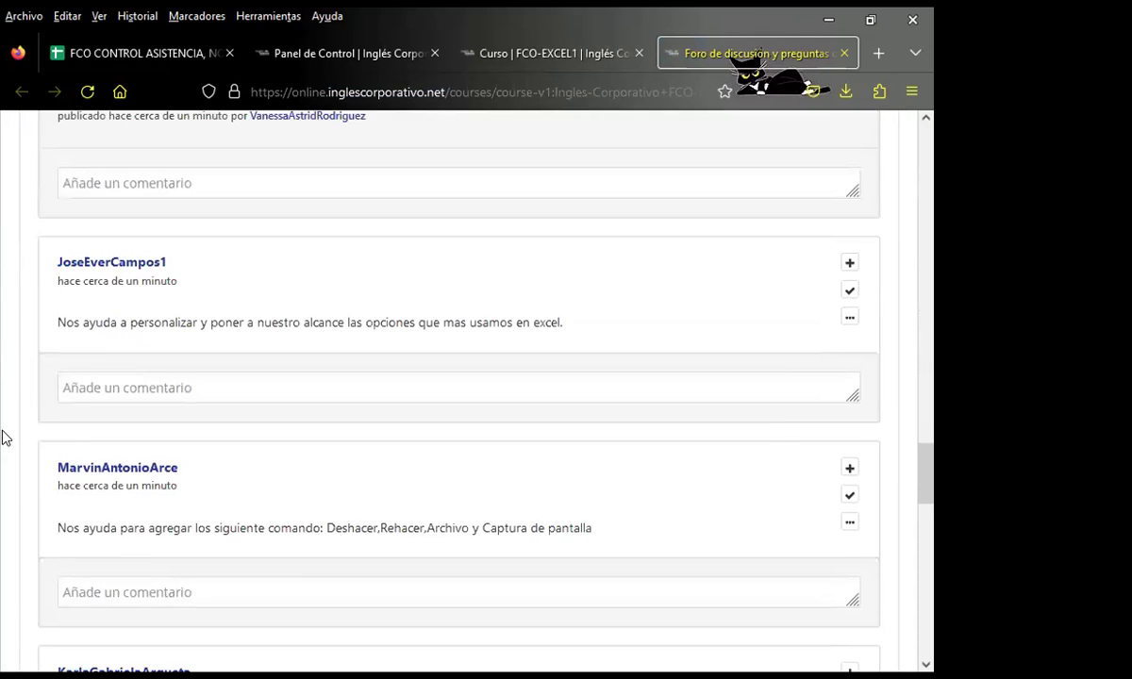
{"action": "left_click", "coordinate": [91, 392]}
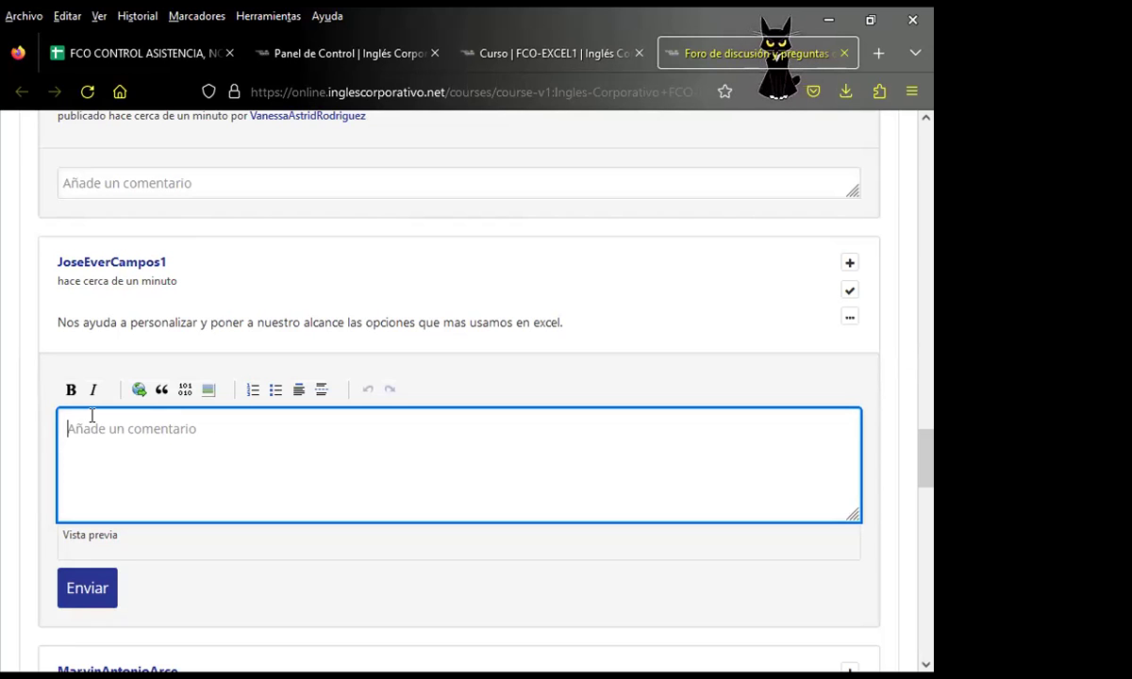
- Post the signed 'Excelente respuesta' comment on the Deshacer, Rehacer answer, replacing a wrongly pasted link
{"action": "scroll", "coordinate": [92, 415], "scroll_direction": "down", "scroll_amount": 3}
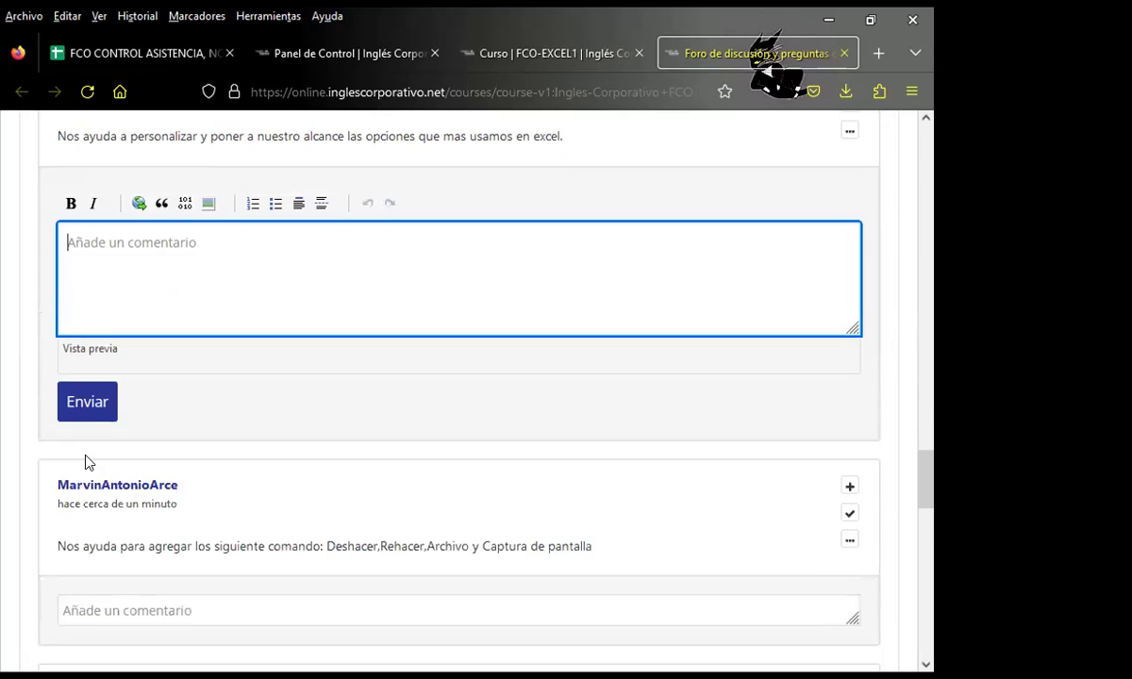
{"action": "scroll", "coordinate": [85, 425], "scroll_direction": "down", "scroll_amount": 3}
{"action": "left_click", "coordinate": [99, 417]}
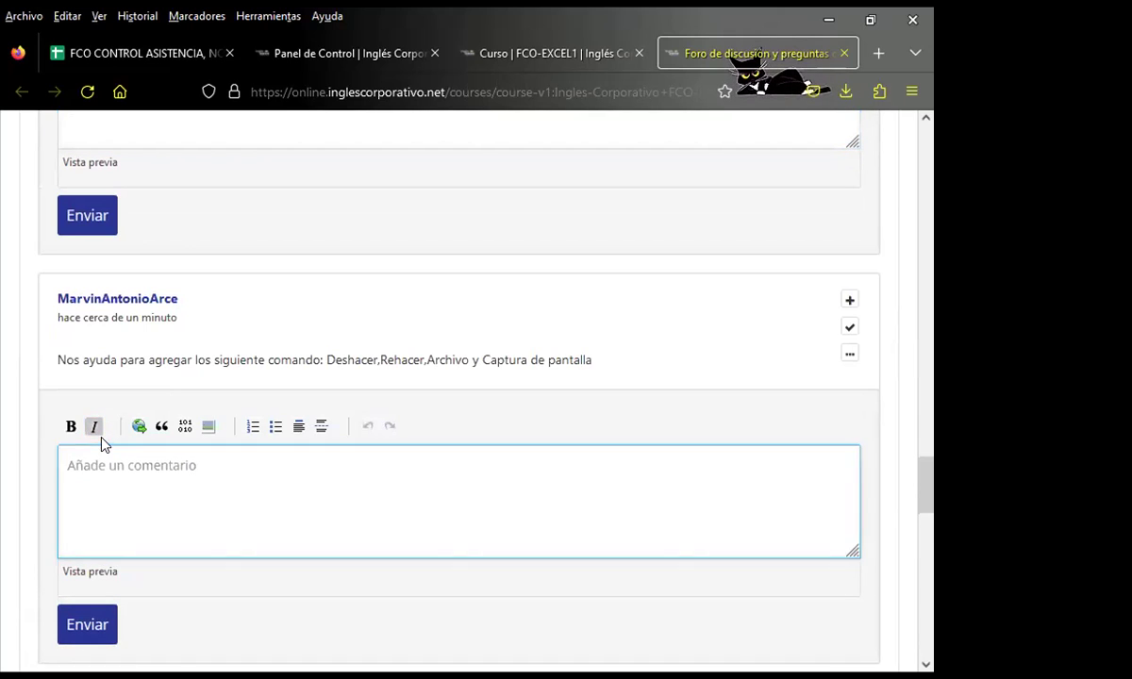
{"action": "type", "text": "https://online.inglescorporativo.net/courses/course-v1:Ingles-Corporativo+FCO-EXCEL1+G1-EXB-04-2023/courseware/e84f04f5fea741a8a183474f42b84b98/f08e269b6f304c20a6d3002dd54982d4/?activate_block_id=block-v1%3AIngles-Corporativo%2BFCO-EXCEL1%2BG1-EXB-04-2023%2Btype%40sequential%2Bblock%40f08e269b6f304c20a6d3002dd54982d4"}
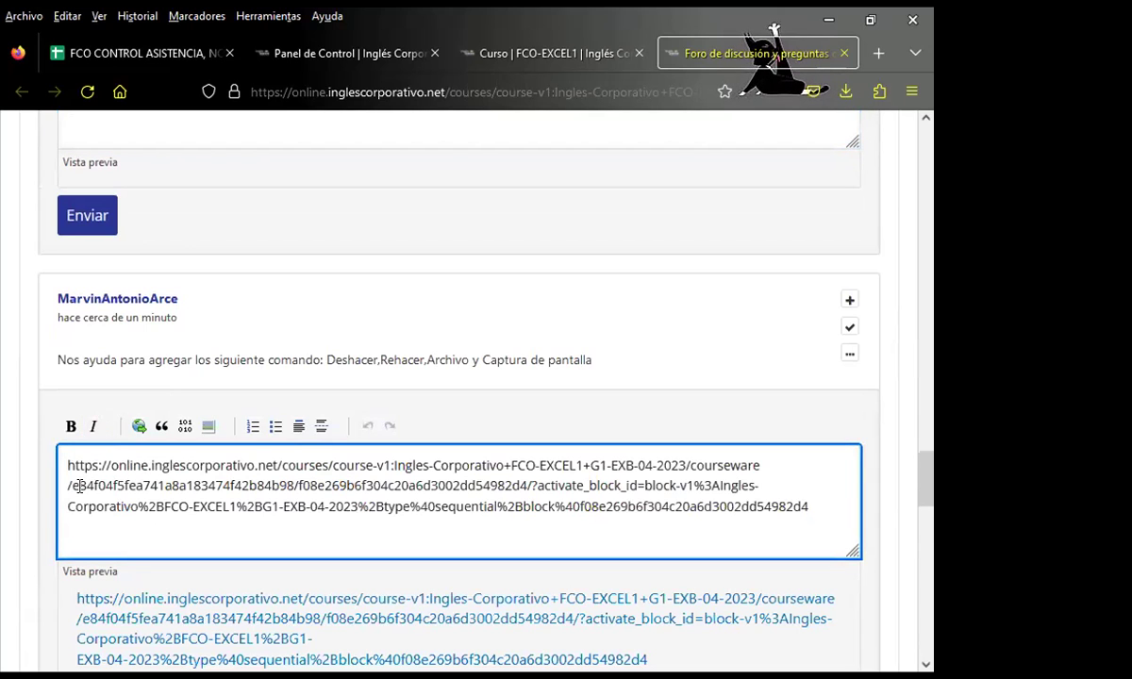
{"action": "mouse_move", "coordinate": [67, 465]}
{"action": "left_mouse_down"}
{"action": "mouse_move", "coordinate": [318, 497]}
{"action": "mouse_move", "coordinate": [867, 519]}
{"action": "left_mouse_up"}
{"action": "key", "text": "BackSpace"}
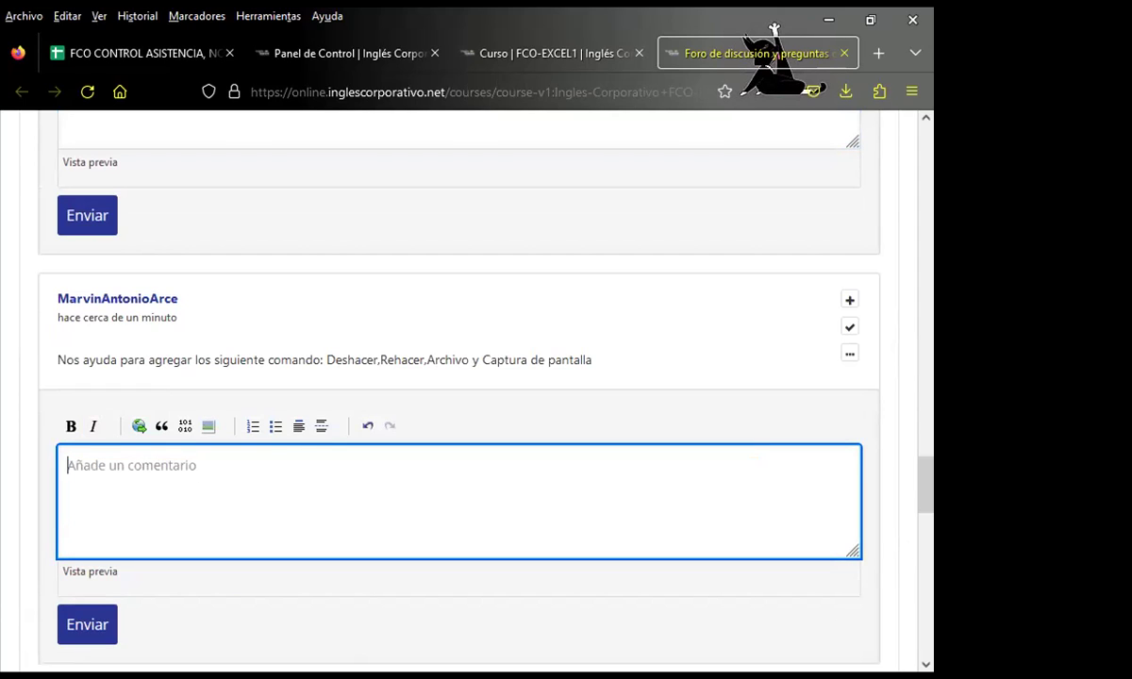
{"action": "type", "text": "Saludos cordiales.  Excelente respuesta.  Atentamente. Inga. Vanessa Rodríguez."}
{"action": "key", "text": "Return"}
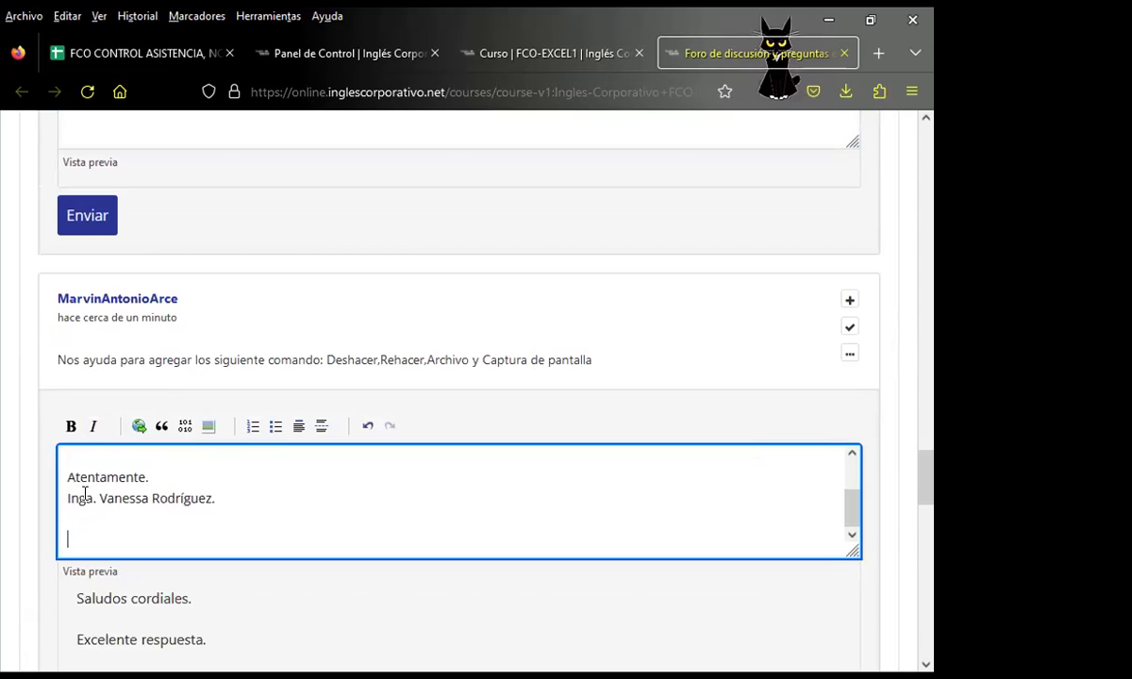
{"action": "scroll", "coordinate": [70, 495], "scroll_direction": "down", "scroll_amount": 3}
{"action": "left_click", "coordinate": [66, 460]}
- Post the signed 'Excelente respuesta' comment on the guardar, deshacer answer
{"action": "scroll", "coordinate": [52, 457], "scroll_direction": "down", "scroll_amount": 2}
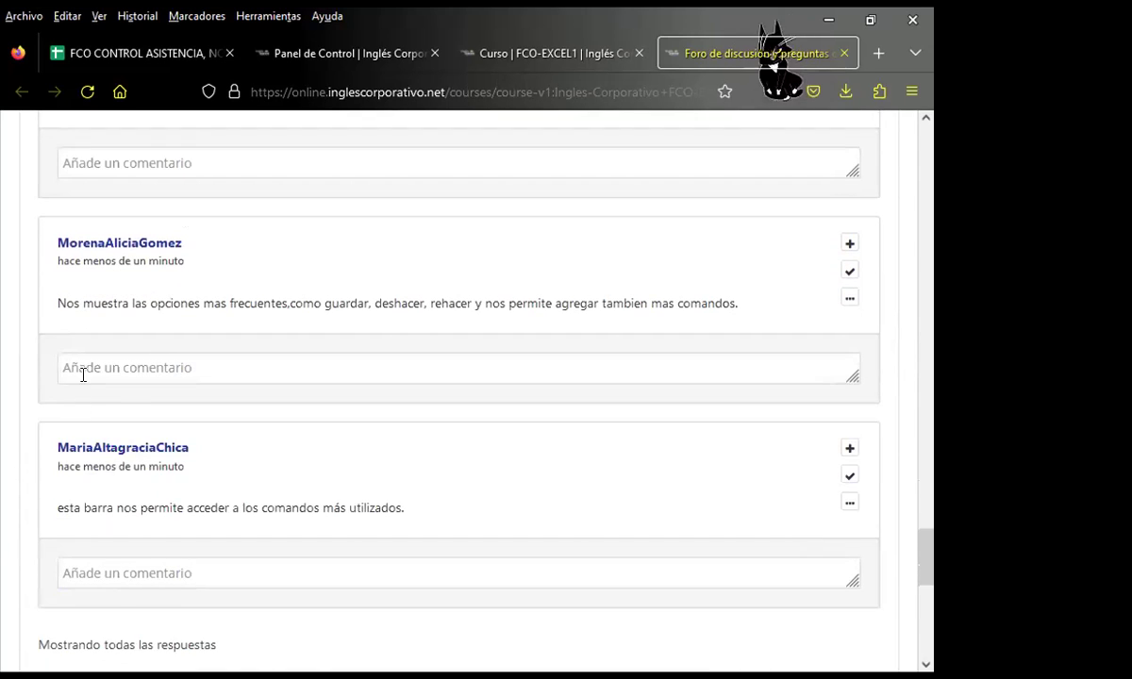
{"action": "left_click", "coordinate": [83, 373]}
{"action": "type", "text": "Saludos cordiales.  Excelente respuesta.  Atentamente. Inga. Vanessa Rodríguez."}
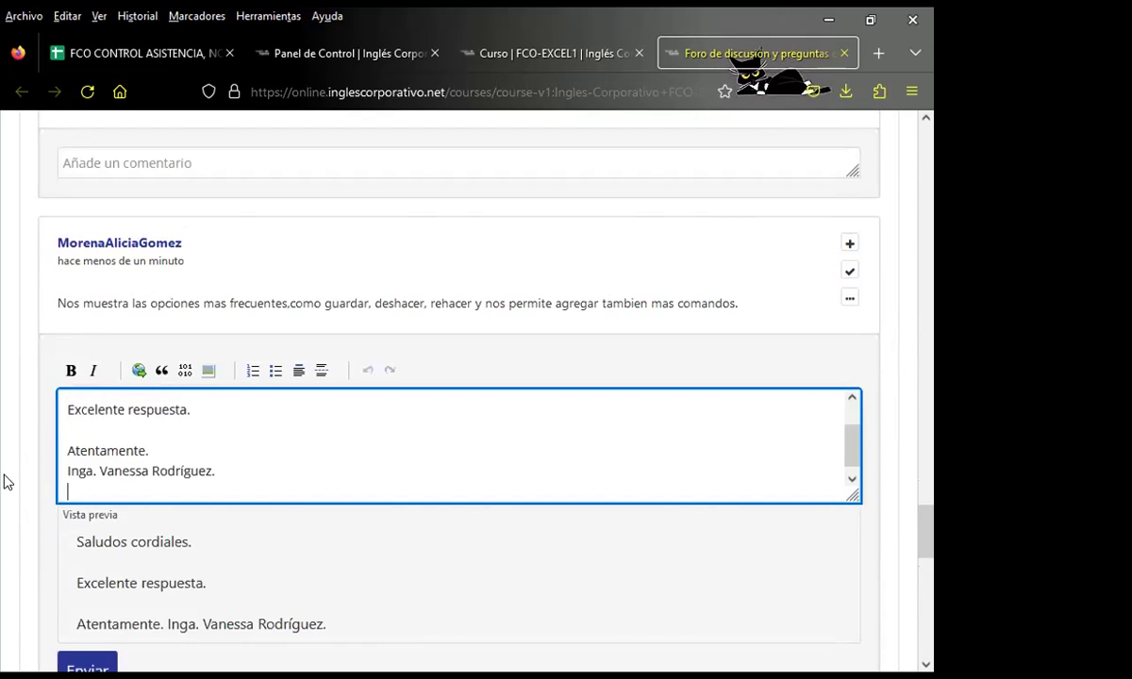
{"action": "scroll", "coordinate": [7, 490], "scroll_direction": "down", "scroll_amount": 2}
{"action": "left_click", "coordinate": [71, 575]}
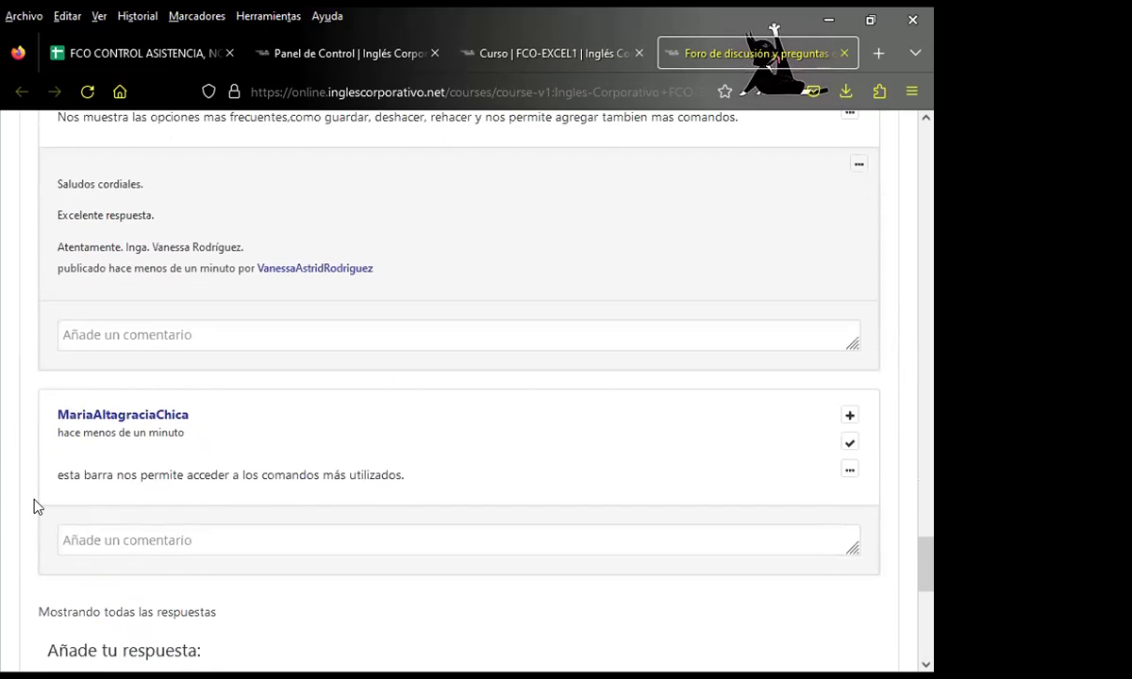
- Post the signed 'Excelente respuesta' comment on the last student answer
{"action": "key", "text": "Tab"}
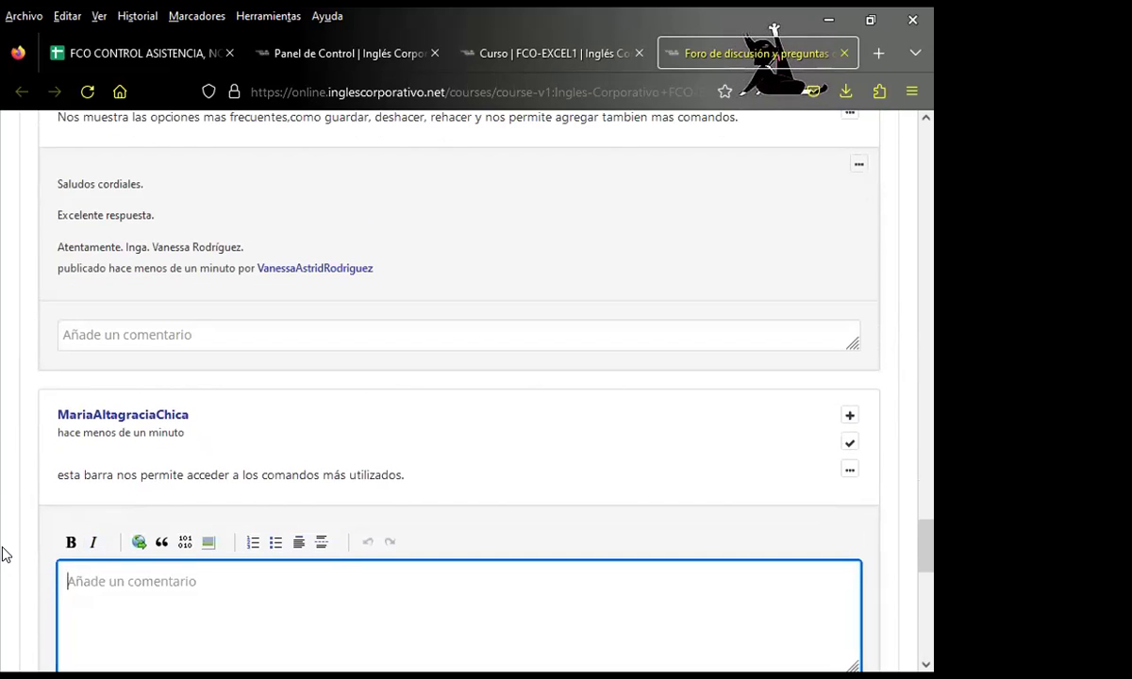
{"action": "scroll", "coordinate": [5, 554], "scroll_direction": "down", "scroll_amount": 2}
{"action": "type", "text": "Saludos cordiales.  Excelente respuesta.  Atentamente. Inga. Vanessa Rodríguez."}
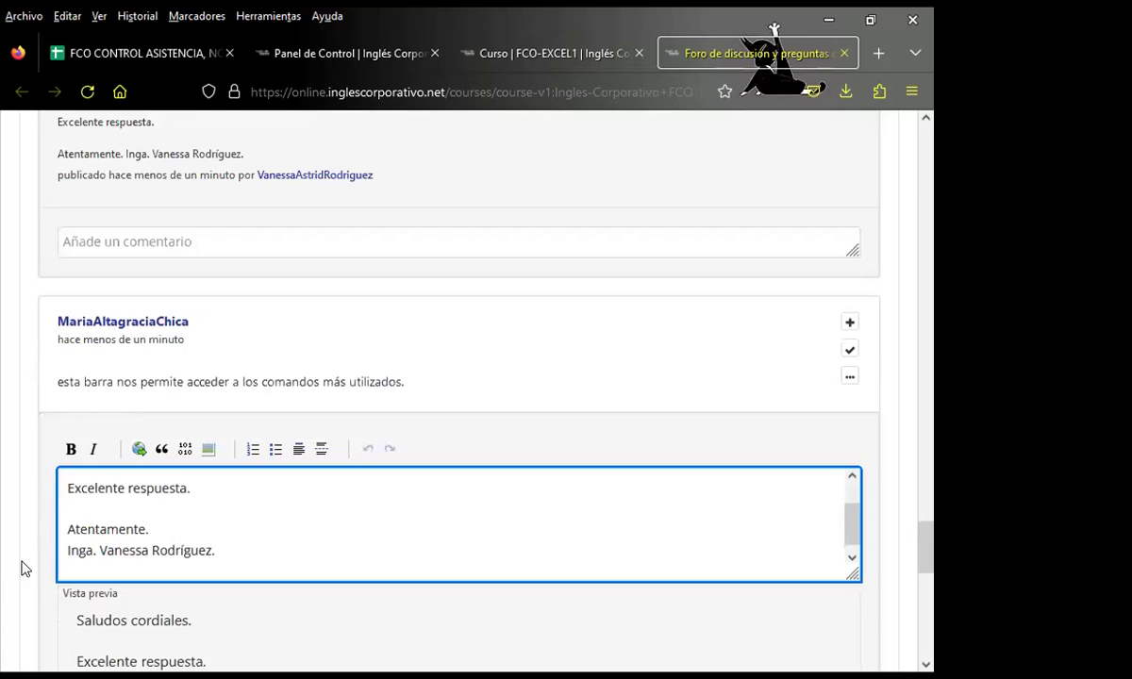
{"action": "scroll", "coordinate": [24, 569], "scroll_direction": "down", "scroll_amount": 2}
{"action": "left_click", "coordinate": [70, 564]}
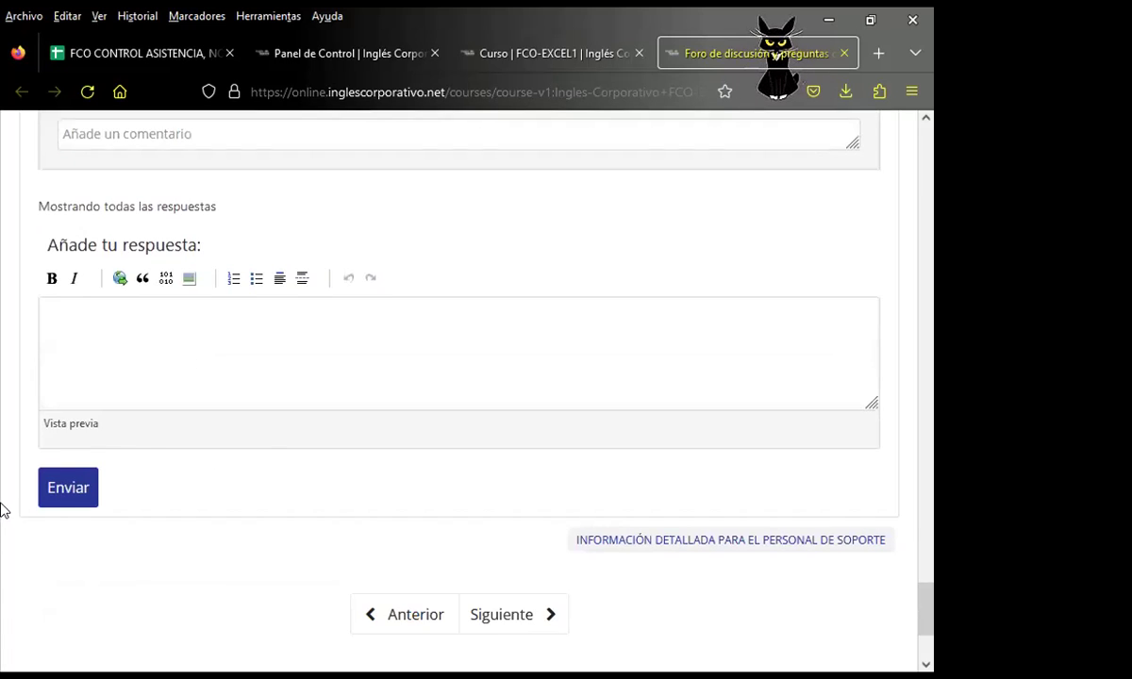
- Post the signed 'Excelente respuesta' comment on the most-used functions answer
{"action": "scroll", "coordinate": [5, 509], "scroll_direction": "up", "scroll_amount": 10}
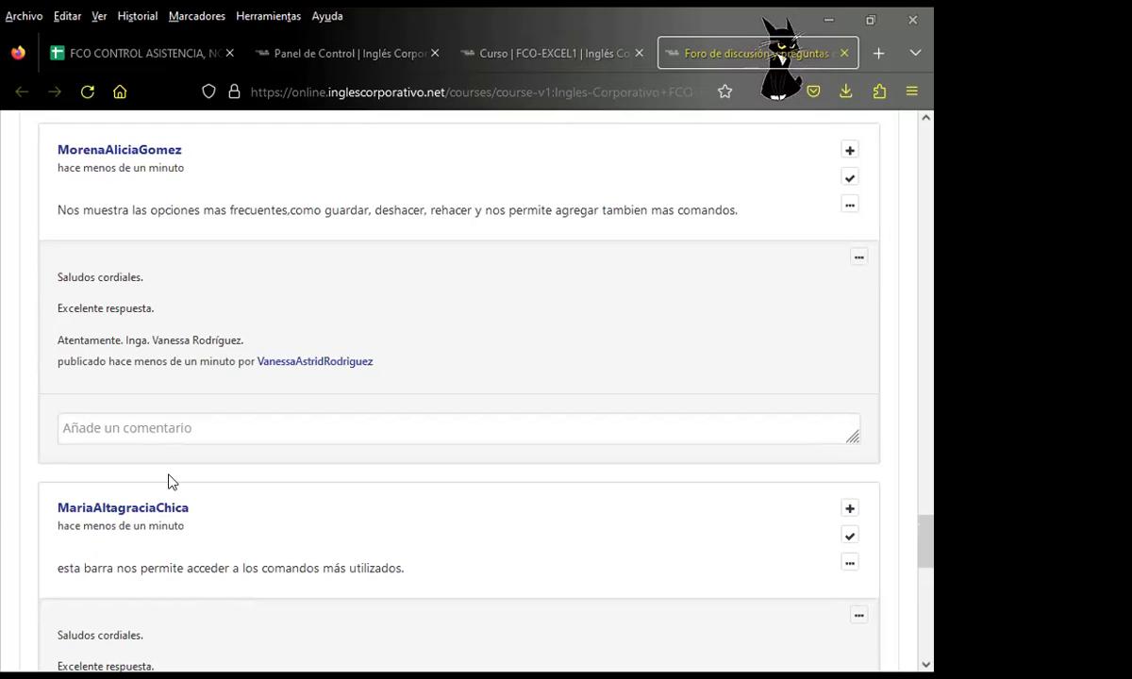
{"action": "scroll", "coordinate": [113, 407], "scroll_direction": "up", "scroll_amount": 4}
{"action": "left_click", "coordinate": [86, 451]}
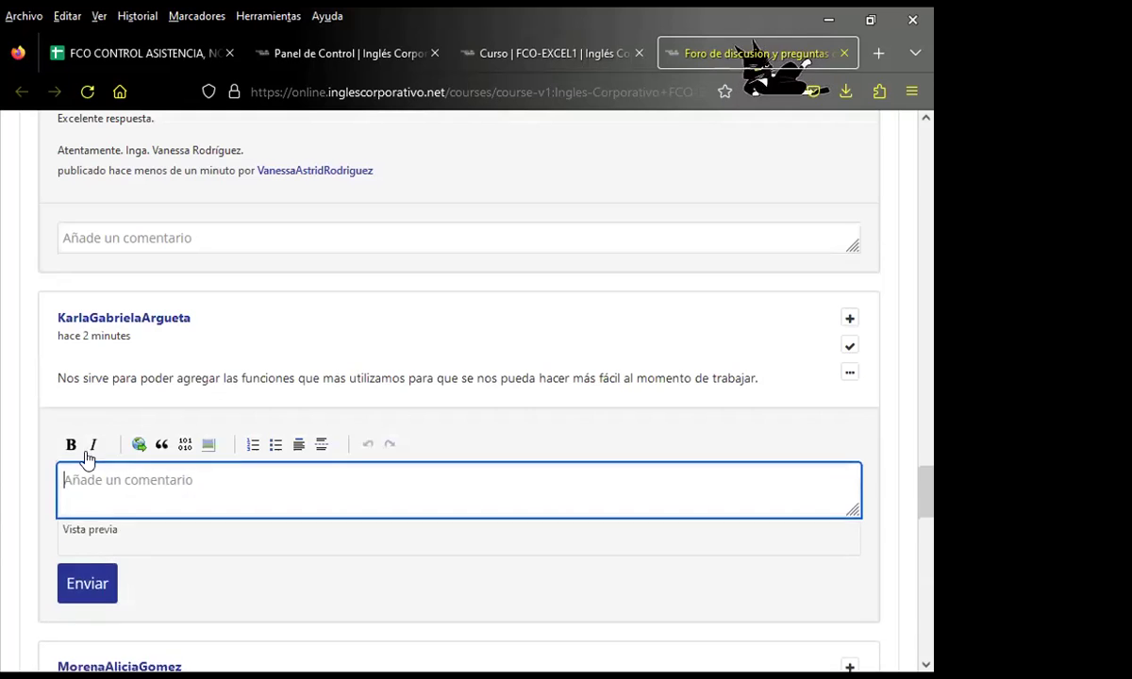
{"action": "scroll", "coordinate": [29, 472], "scroll_direction": "down", "scroll_amount": 2}
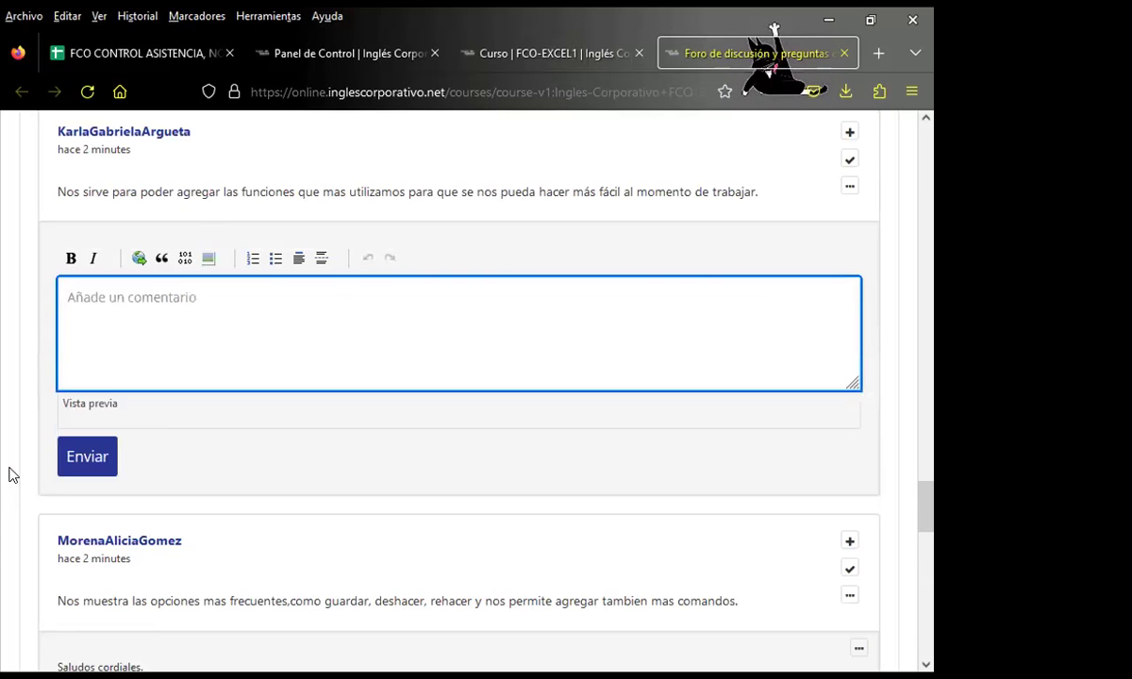
{"action": "type", "text": "Saludos cordiales.  Excelente respuesta.  Atentamente. Inga. Vanessa Rodríguez."}
{"action": "left_click", "coordinate": [86, 557]}
- Finish and post the pending signed comment on the Excel options answer
{"action": "scroll", "coordinate": [27, 477], "scroll_direction": "up", "scroll_amount": 2}
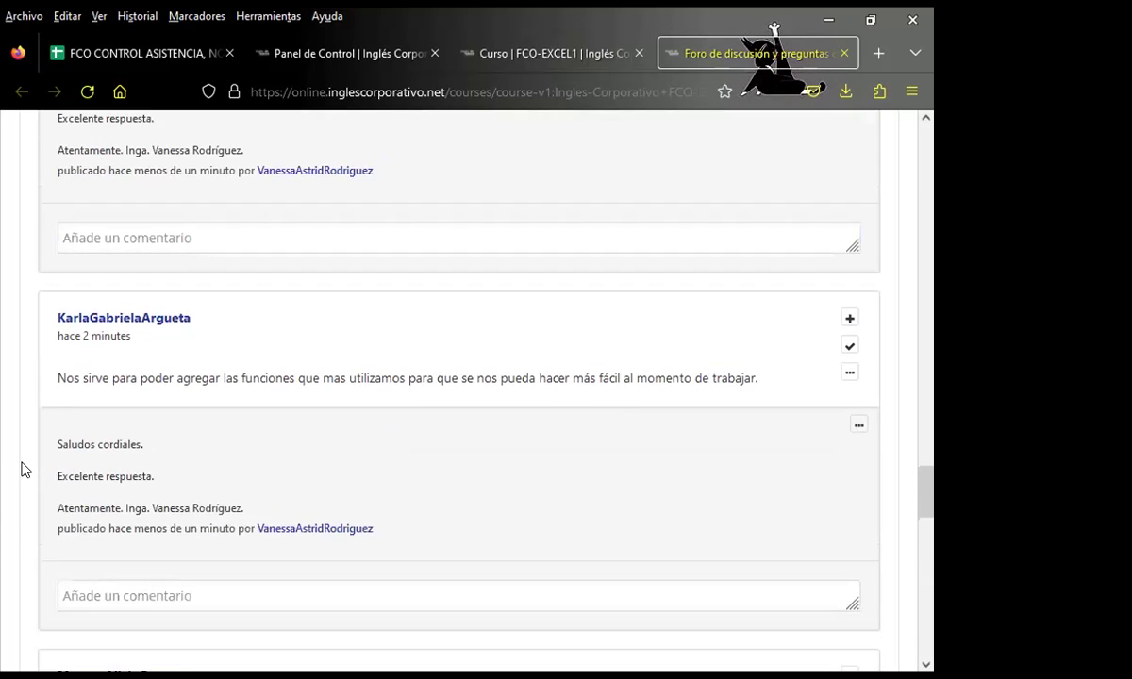
{"action": "scroll", "coordinate": [48, 458], "scroll_direction": "up", "scroll_amount": 2}
{"action": "scroll", "coordinate": [71, 424], "scroll_direction": "up", "scroll_amount": 2}
{"action": "scroll", "coordinate": [71, 442], "scroll_direction": "up", "scroll_amount": 1}
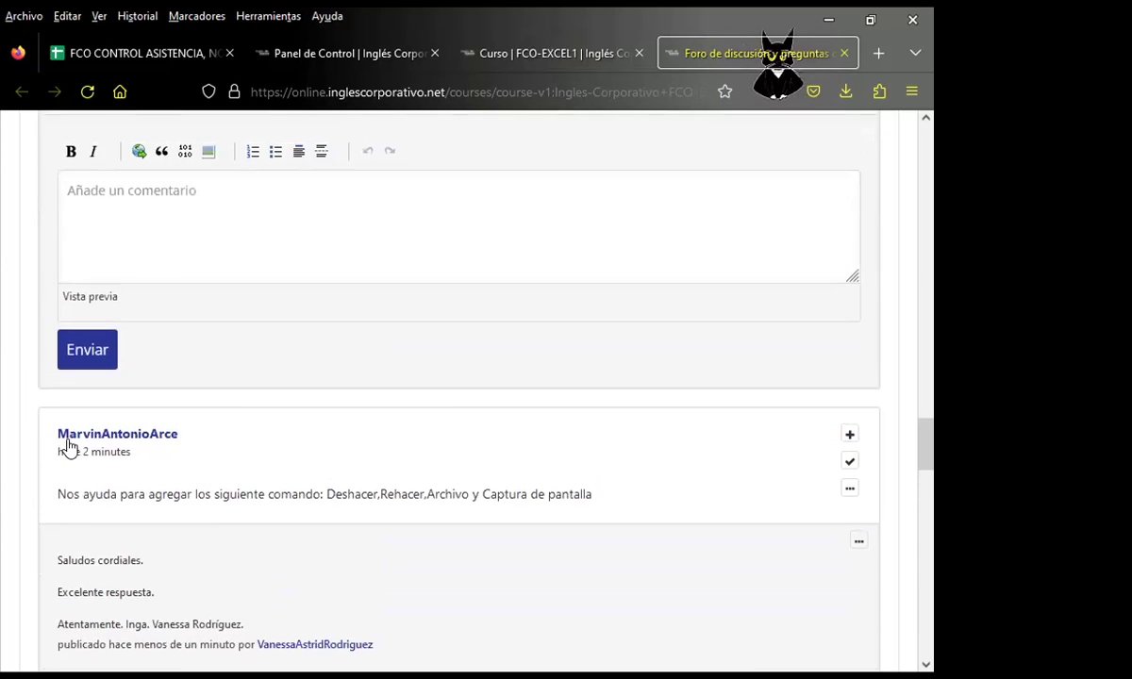
{"action": "scroll", "coordinate": [46, 445], "scroll_direction": "up", "scroll_amount": 2}
{"action": "scroll", "coordinate": [101, 488], "scroll_direction": "up", "scroll_amount": 1}
{"action": "left_click", "coordinate": [102, 476]}
{"action": "key", "text": "ctrl+v"}
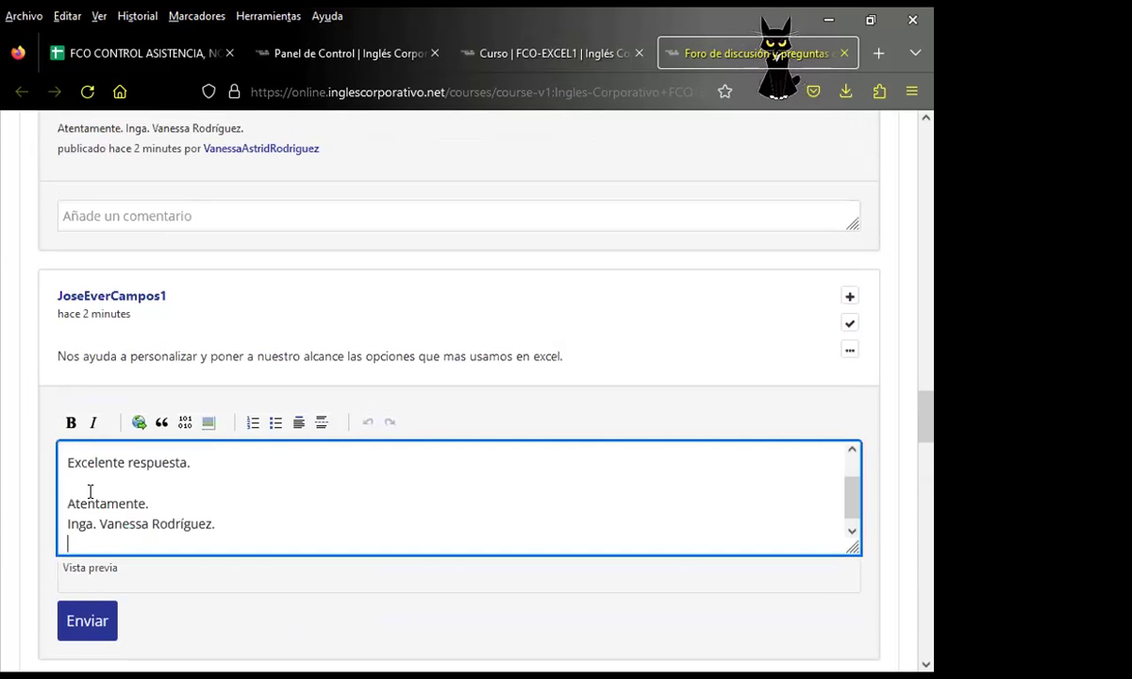
{"action": "scroll", "coordinate": [95, 471], "scroll_direction": "down", "scroll_amount": 3}
{"action": "left_click", "coordinate": [92, 451]}
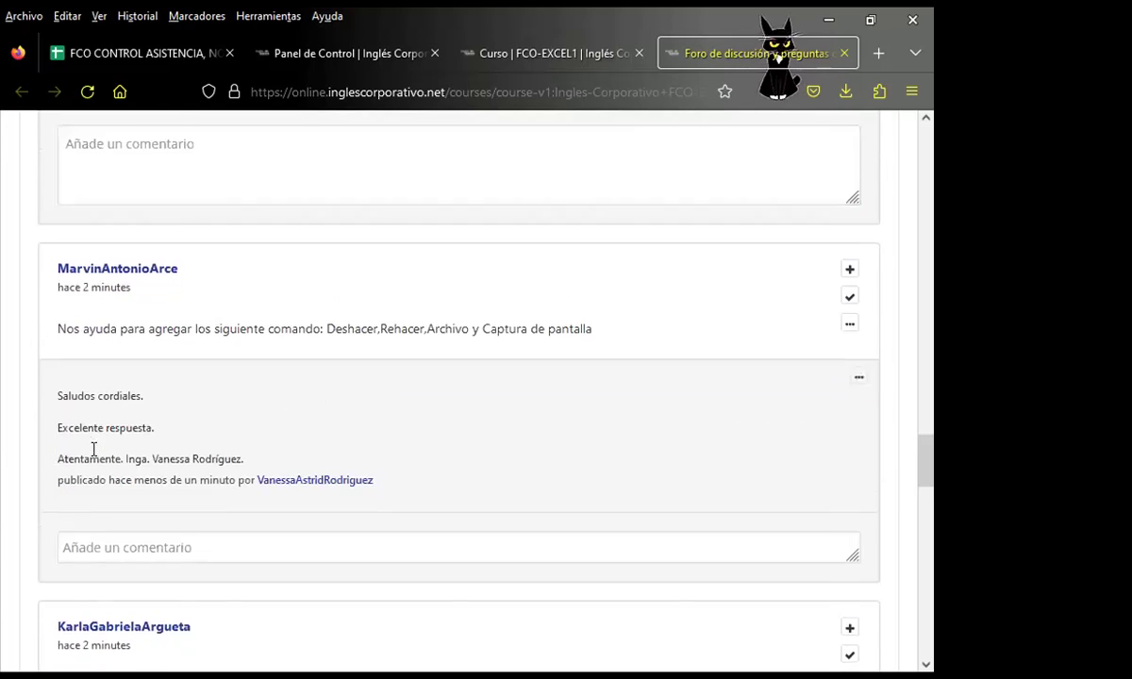